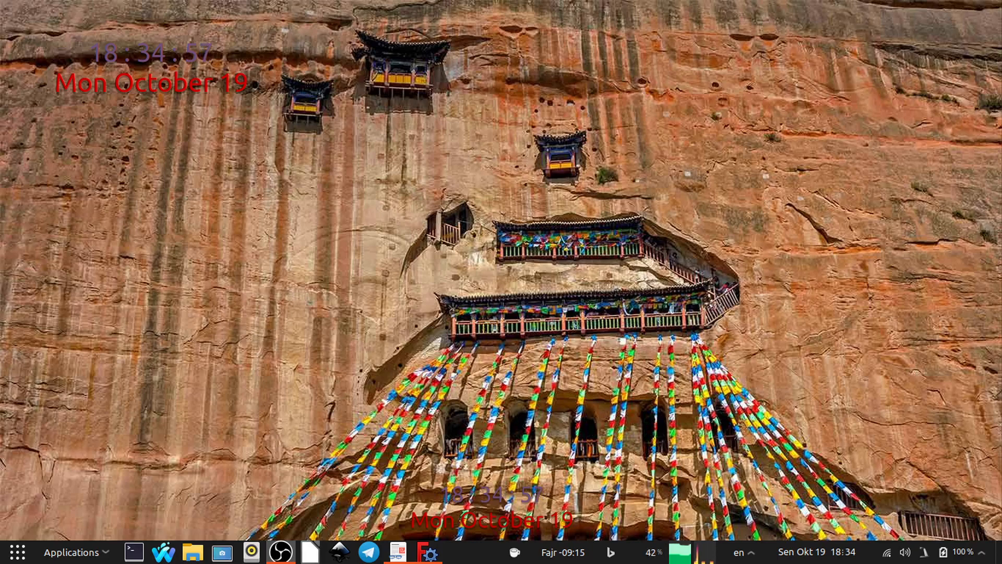
Open the pulley drawing PDF and examine its Detail B and C, Section A-A, front, side and 3D views and their dimensions
{"action": "left_click", "coordinate": [405, 559]}
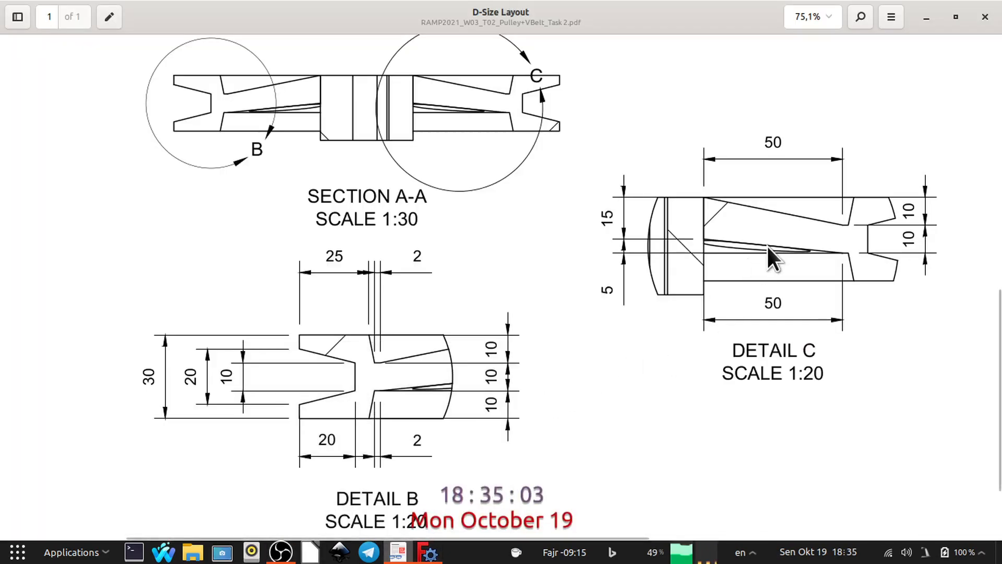
{"action": "mouse_move", "coordinate": [766, 245]}
{"action": "middle_mouse_down"}
{"action": "mouse_move", "coordinate": [769, 255]}
{"action": "mouse_move", "coordinate": [664, 319]}
{"action": "middle_mouse_up"}
{"action": "mouse_move", "coordinate": [859, 194]}
{"action": "middle_mouse_down"}
{"action": "mouse_move", "coordinate": [660, 315]}
{"action": "mouse_move", "coordinate": [694, 384]}
{"action": "middle_mouse_up"}
{"action": "middle_click_drag", "start_coordinate": [750, 146], "coordinate": [745, 203]}
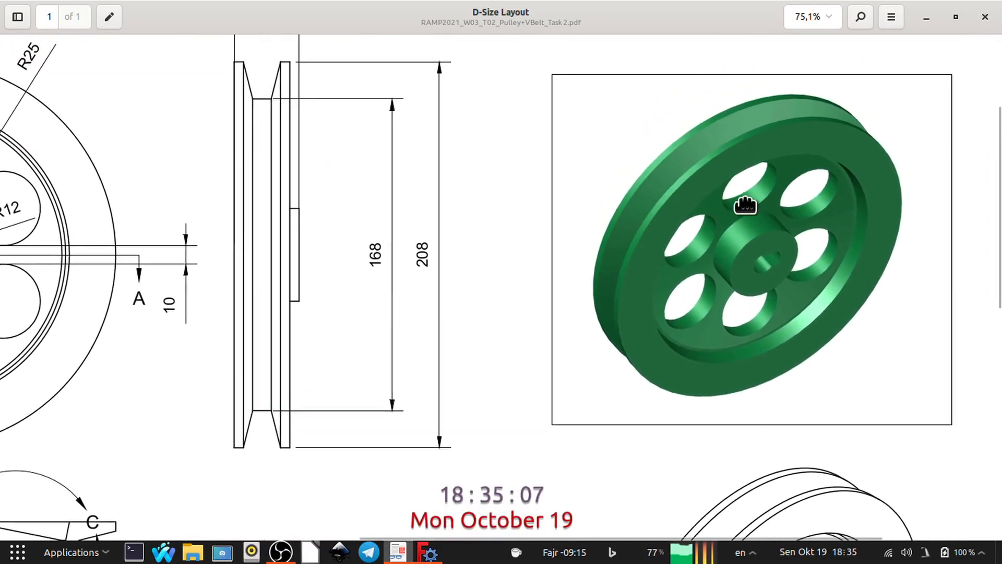
{"action": "mouse_move", "coordinate": [458, 340]}
{"action": "middle_mouse_down"}
{"action": "mouse_move", "coordinate": [552, 319]}
{"action": "mouse_move", "coordinate": [539, 331]}
{"action": "middle_mouse_up"}
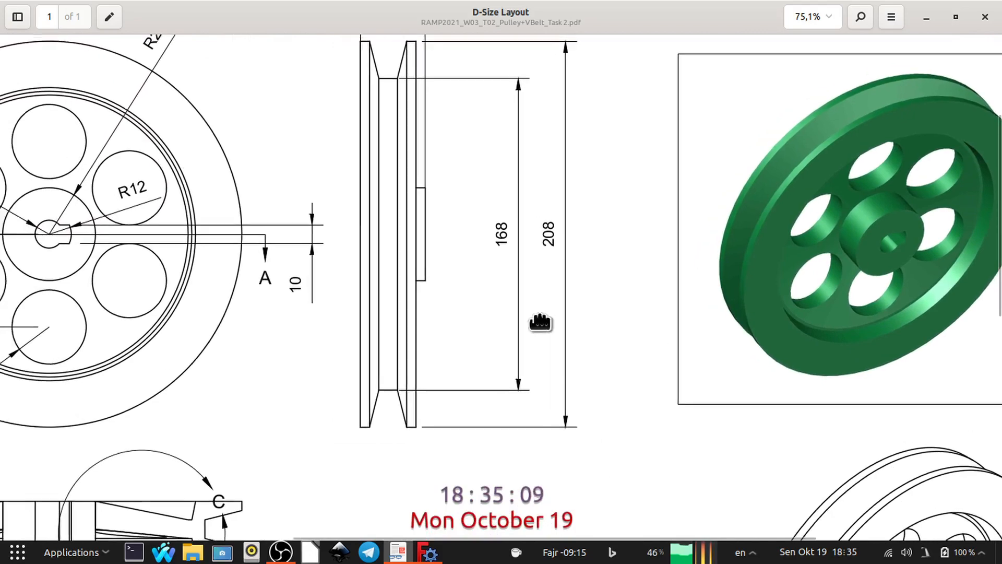
{"action": "mouse_move", "coordinate": [470, 314]}
{"action": "middle_mouse_down"}
{"action": "mouse_move", "coordinate": [522, 358]}
{"action": "mouse_move", "coordinate": [582, 337]}
{"action": "middle_mouse_up"}
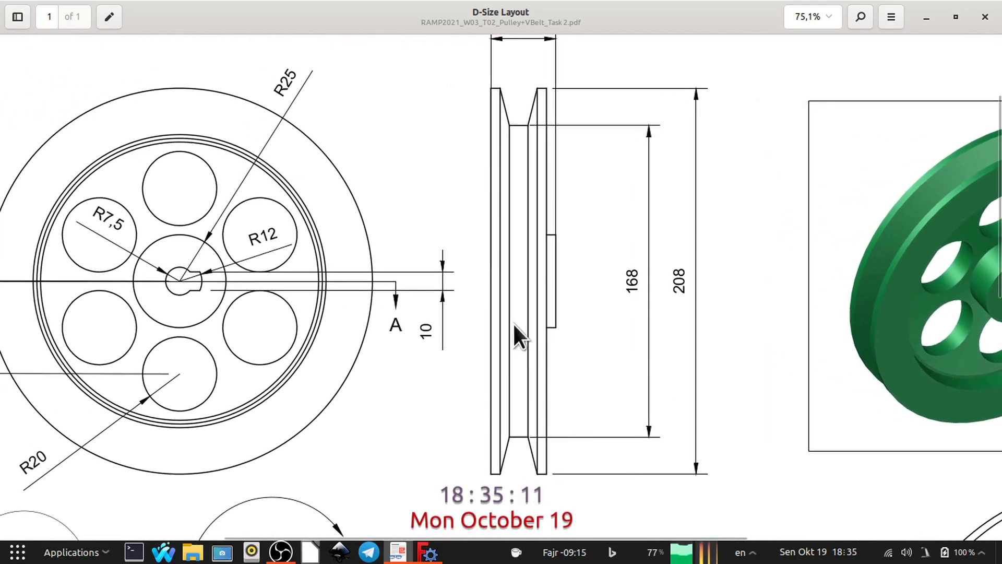
{"action": "left_click", "coordinate": [955, 17]}
{"action": "left_click", "coordinate": [429, 553]}
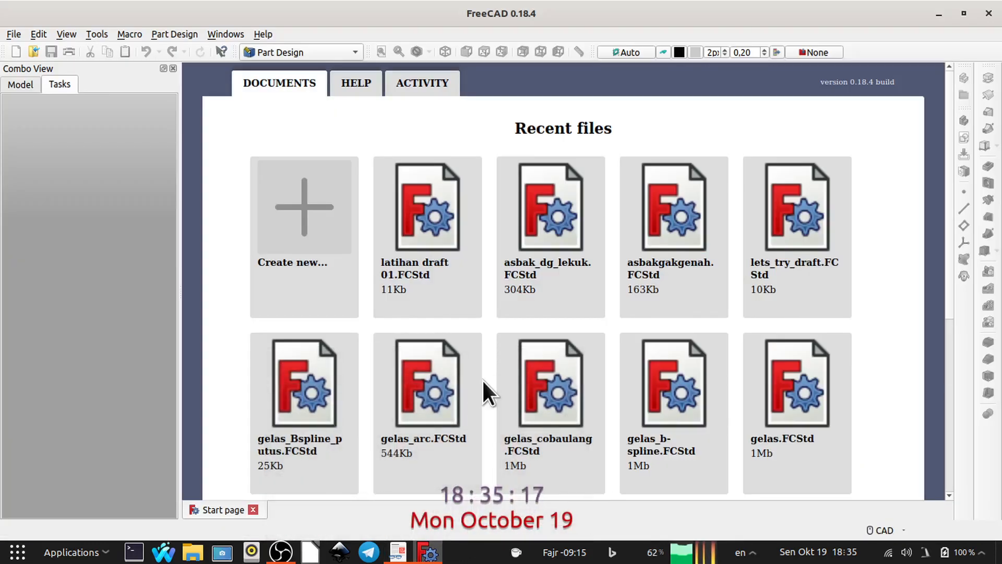
{"action": "left_click", "coordinate": [400, 551]}
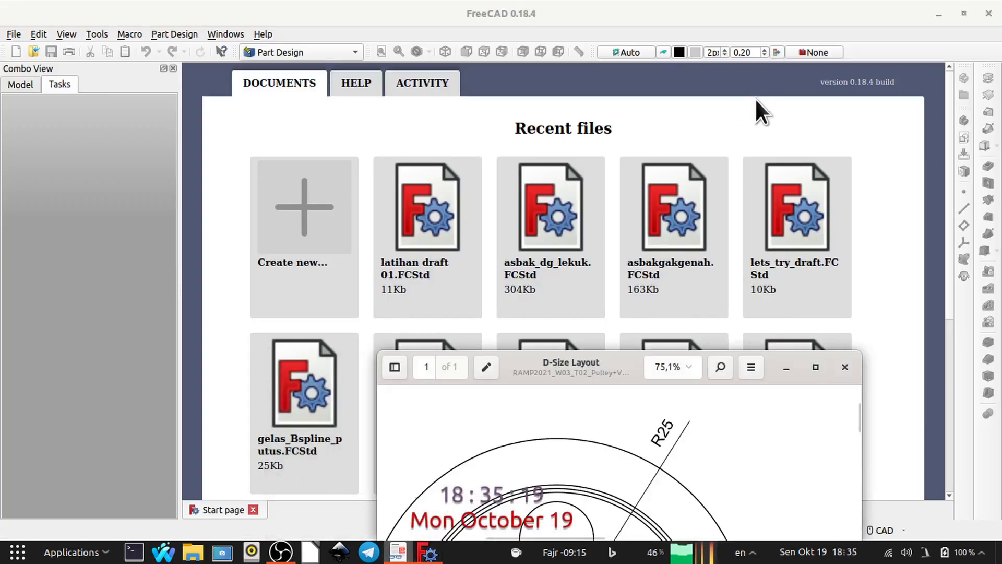
{"action": "left_click", "coordinate": [815, 367]}
{"action": "middle_click_drag", "start_coordinate": [366, 268], "coordinate": [413, 269]}
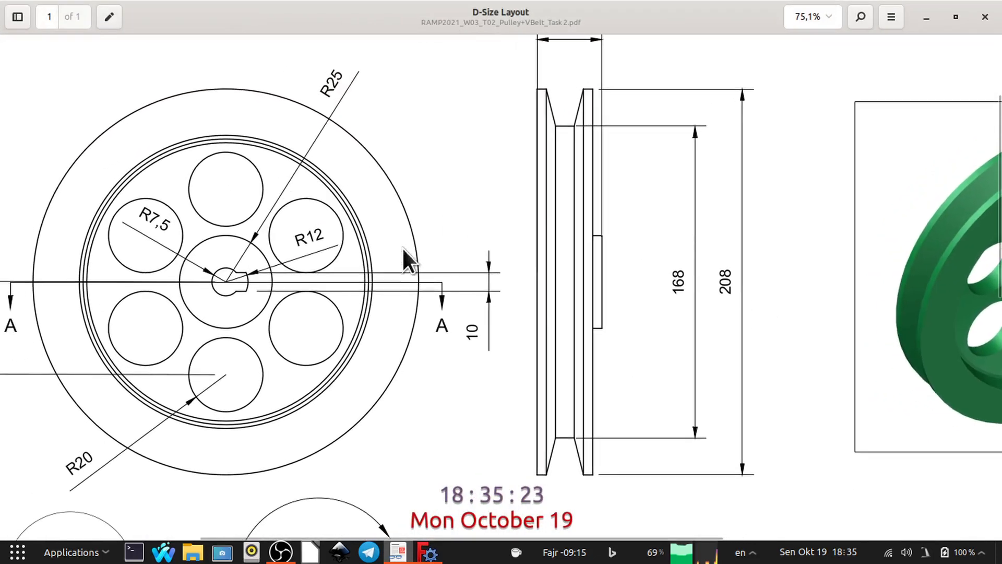
{"action": "left_click", "coordinate": [957, 17]}
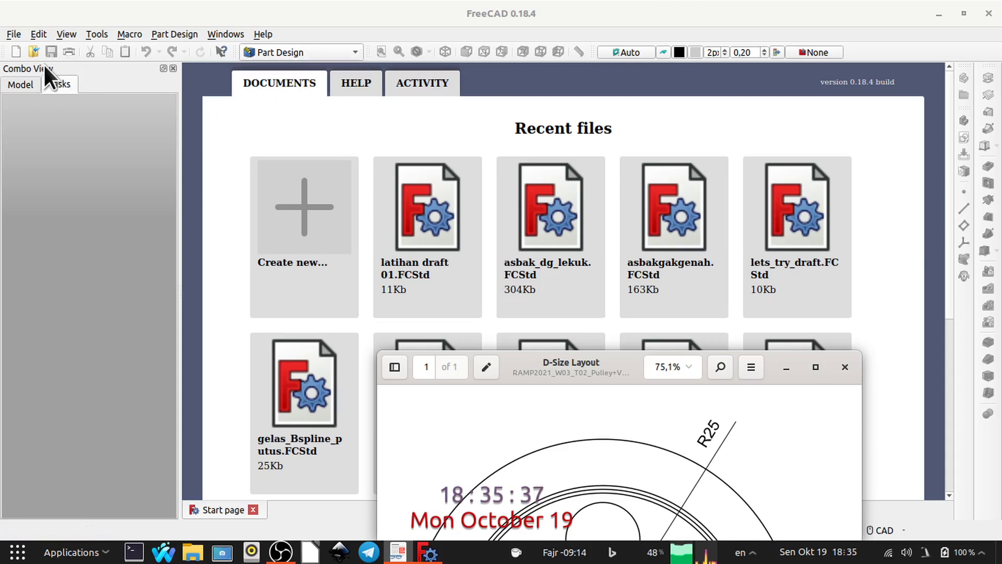
Create a new document in FreeCAD, add a body, and start a sketch on the XZ plane
{"action": "left_click", "coordinate": [297, 205]}
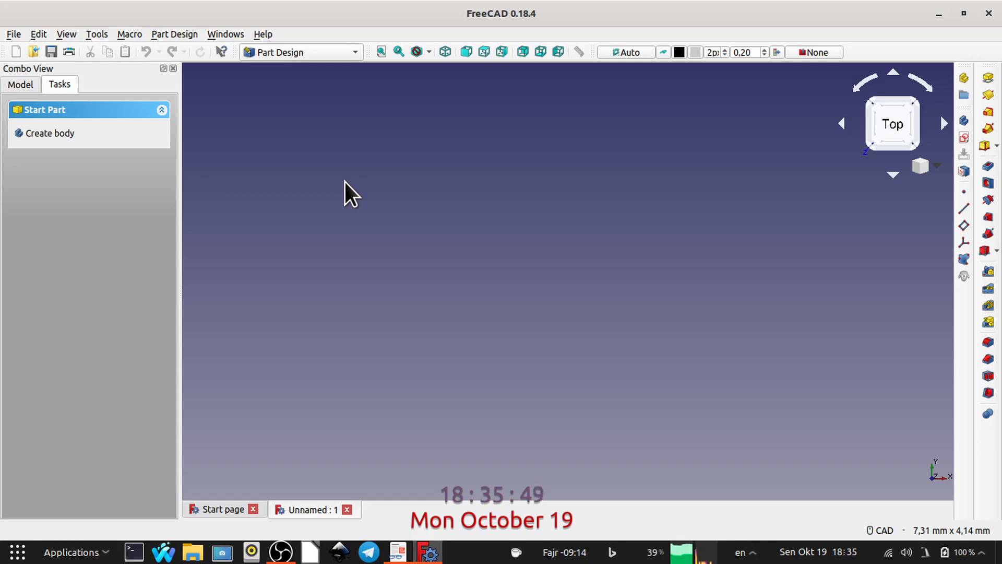
{"action": "left_click", "coordinate": [71, 134]}
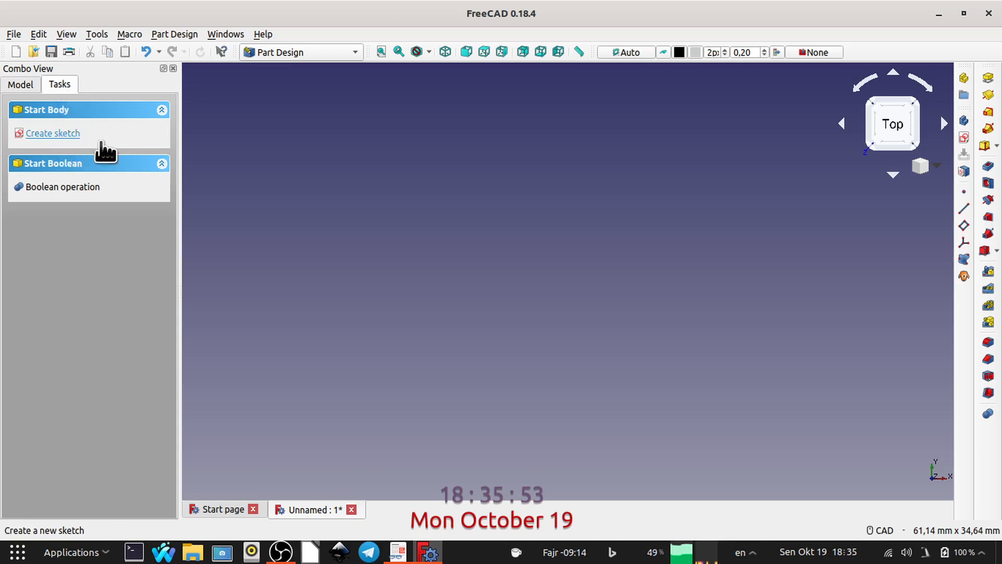
{"action": "key", "text": "alt+Tab"}
{"action": "left_click", "coordinate": [51, 135]}
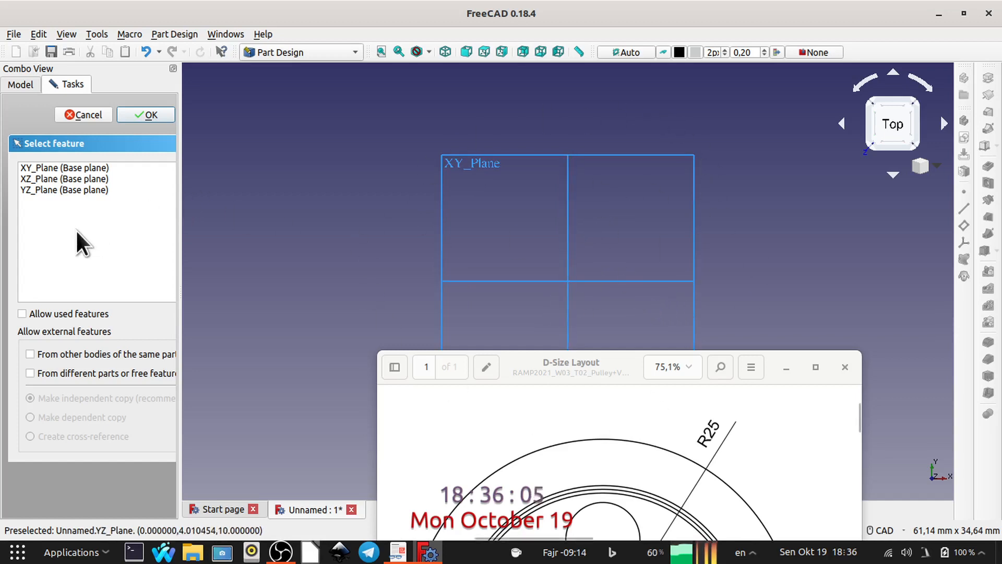
{"action": "left_click", "coordinate": [82, 177]}
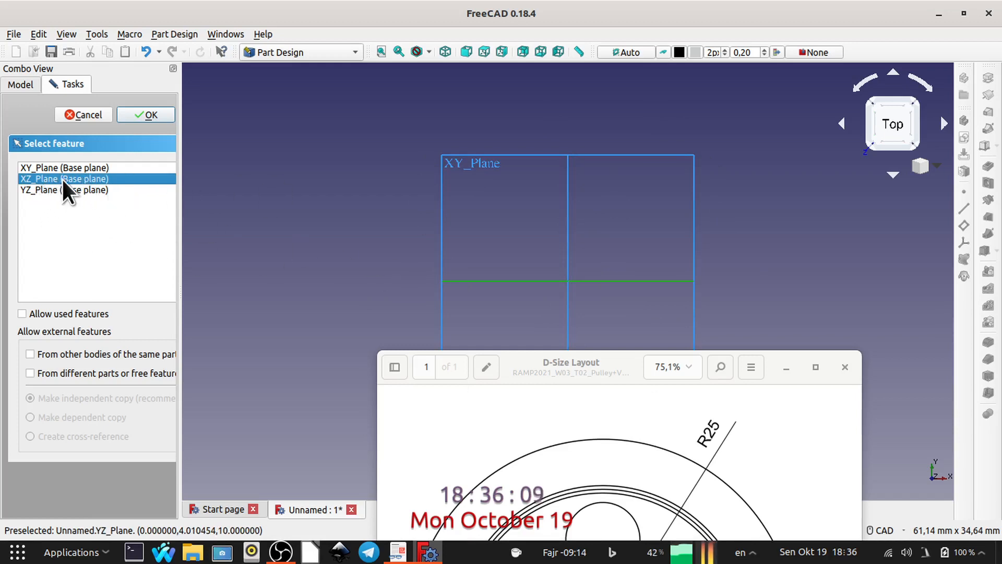
{"action": "left_click", "coordinate": [149, 116]}
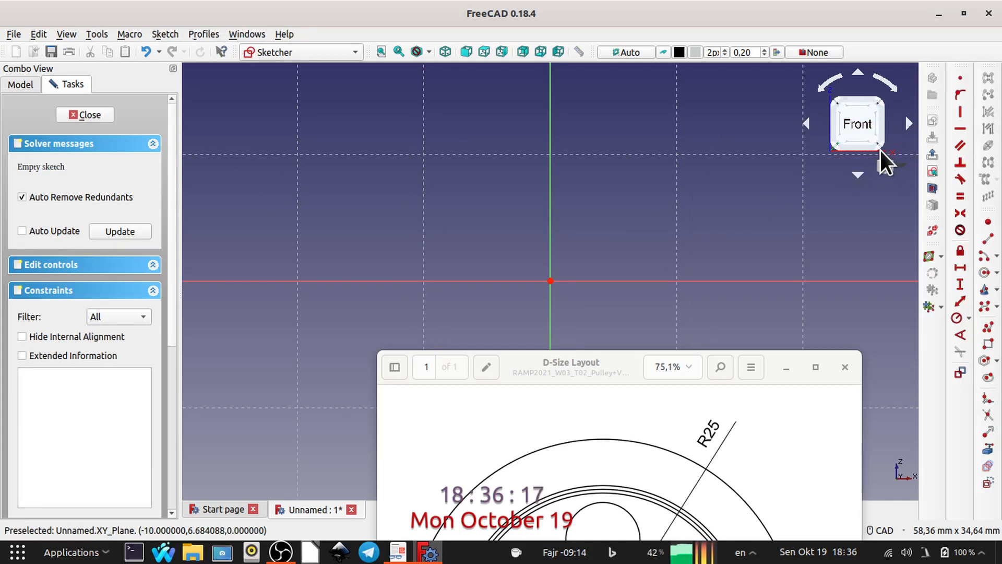
Place the PDF drawing window below the sketch origin and enlarge the Detail C half of Section A-A for reference
{"action": "scroll", "coordinate": [664, 240], "scroll_direction": "down", "scroll_amount": 3}
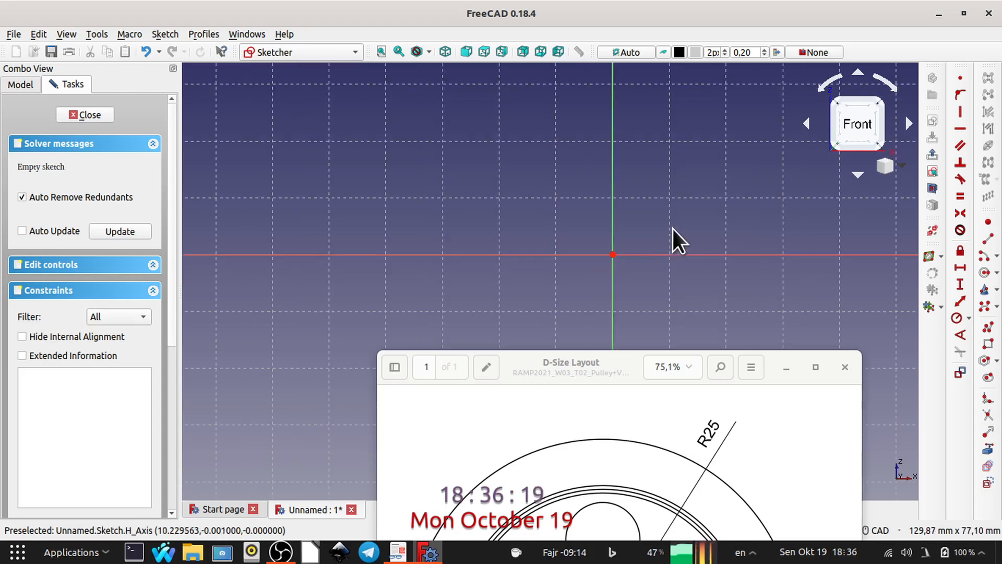
{"action": "middle_click_drag", "start_coordinate": [673, 239], "coordinate": [429, 226]}
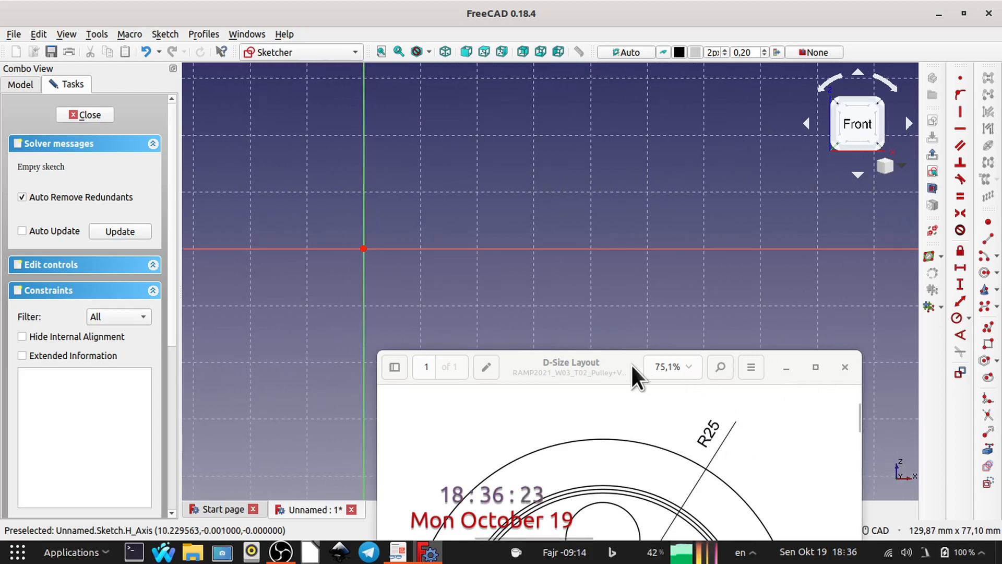
{"action": "left_click", "coordinate": [616, 357]}
{"action": "left_click_drag", "start_coordinate": [617, 357], "coordinate": [604, 264]}
{"action": "scroll", "coordinate": [622, 358], "scroll_direction": "down", "scroll_amount": 5}
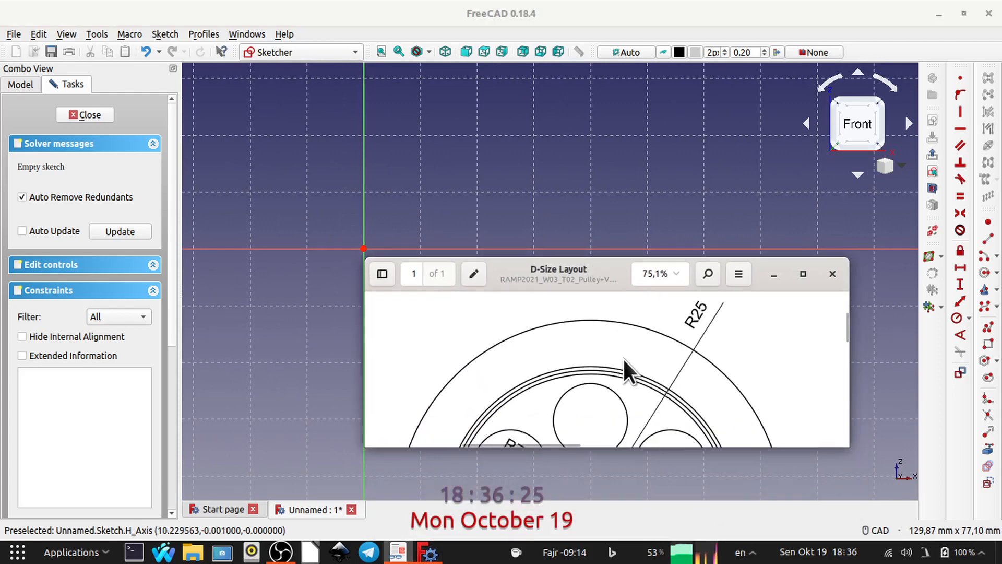
{"action": "scroll", "coordinate": [622, 358], "scroll_direction": "down", "scroll_amount": 5}
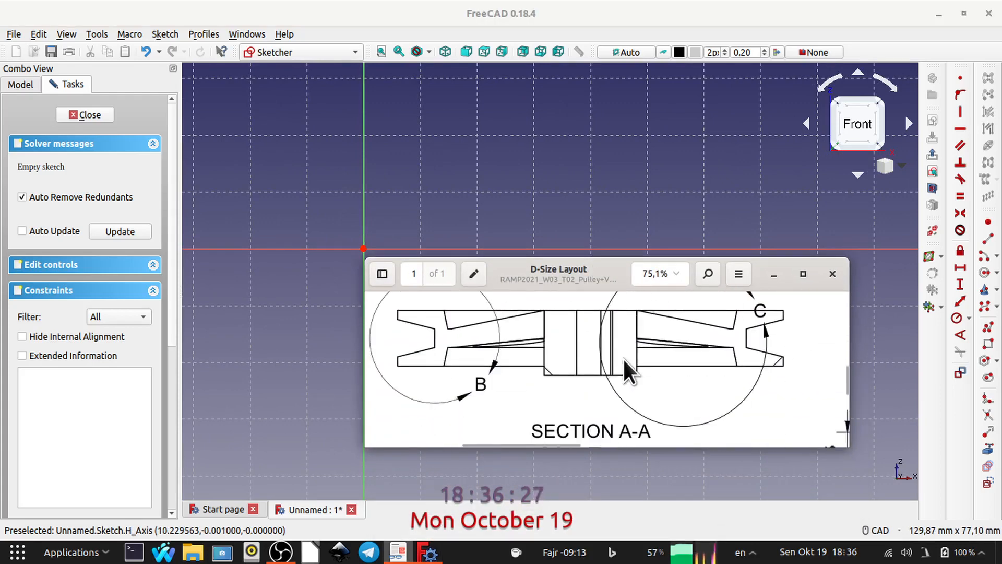
{"action": "scroll", "coordinate": [622, 358], "scroll_direction": "up", "scroll_amount": 1}
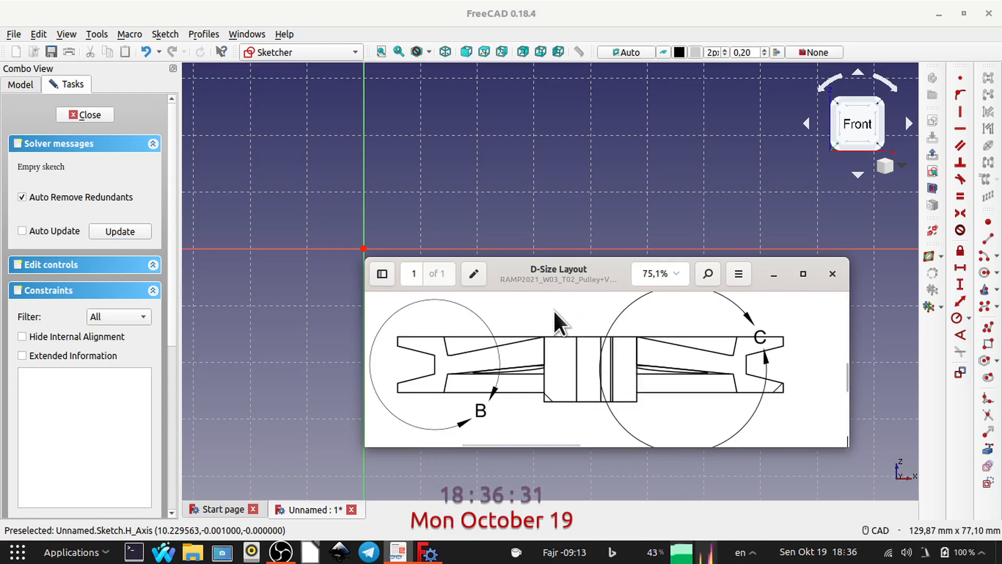
{"action": "left_click_drag", "start_coordinate": [556, 270], "coordinate": [510, 363]}
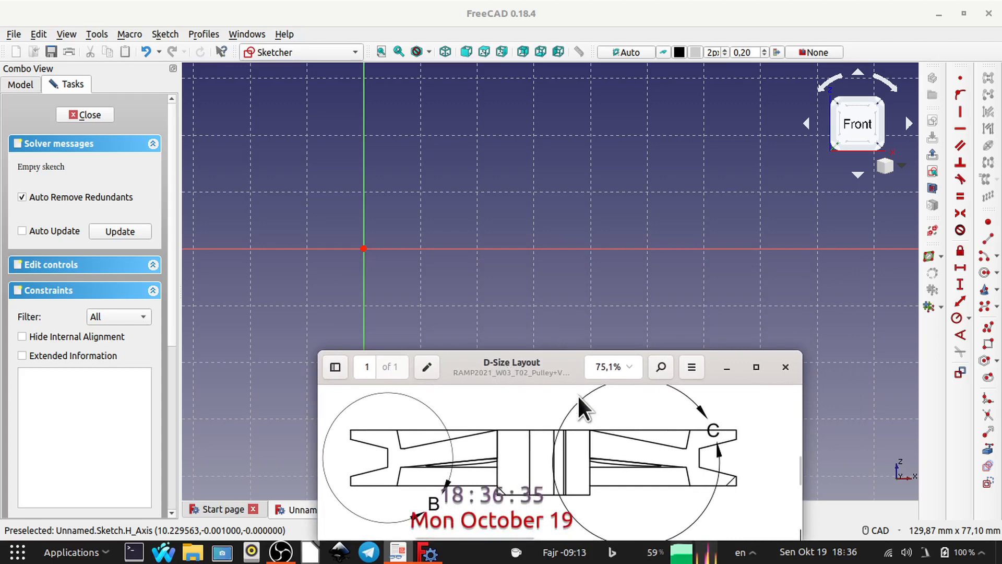
{"action": "scroll", "coordinate": [590, 452], "scroll_direction": "up", "scroll_amount": 4, "text": "ctrl"}
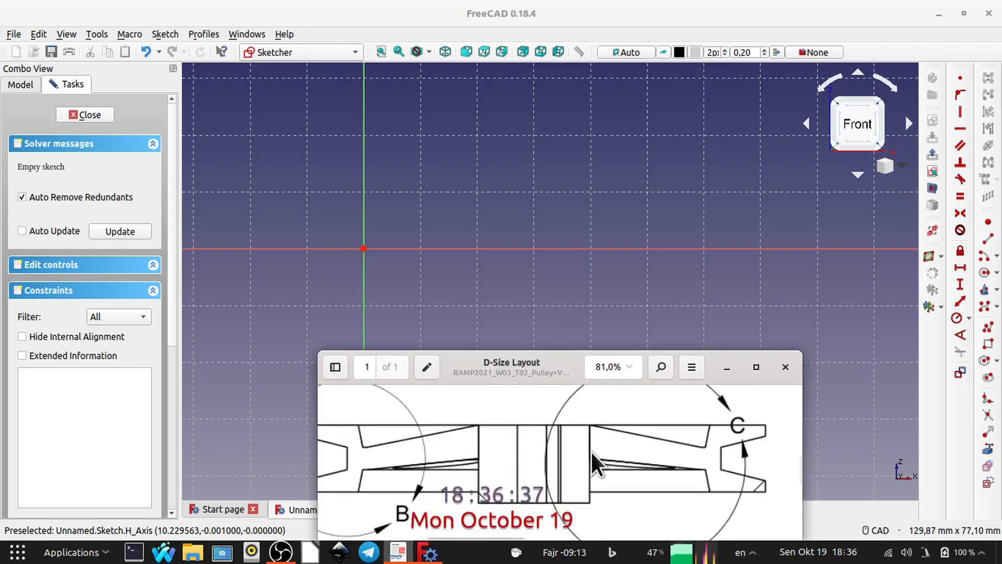
{"action": "middle_click_drag", "start_coordinate": [599, 462], "coordinate": [522, 460]}
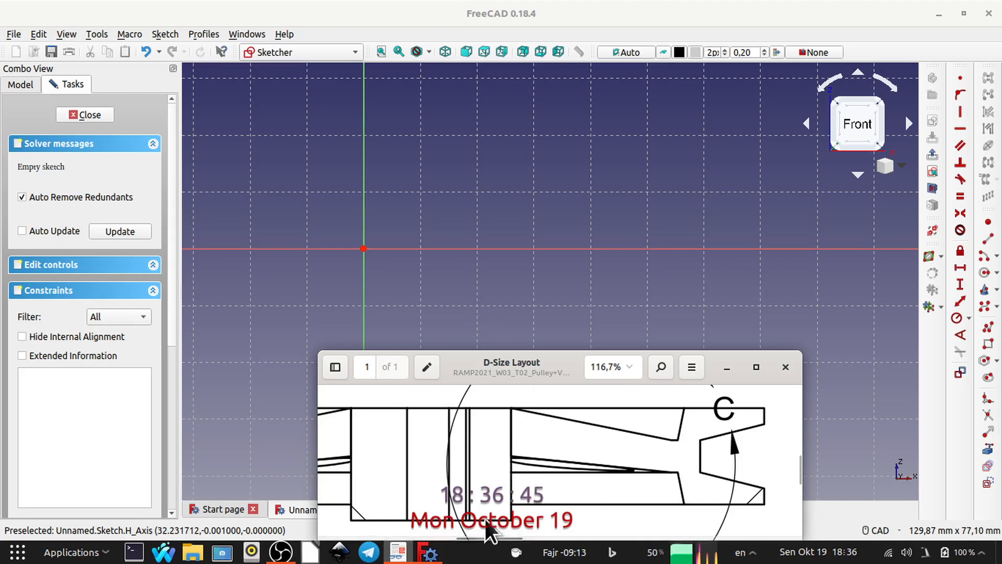
Start a polyline about 13 mm right of the vertical axis, tracing the hub base, vertical hub side, sloping web, short flat and rim's slanted inner face
{"action": "left_click", "coordinate": [988, 327]}
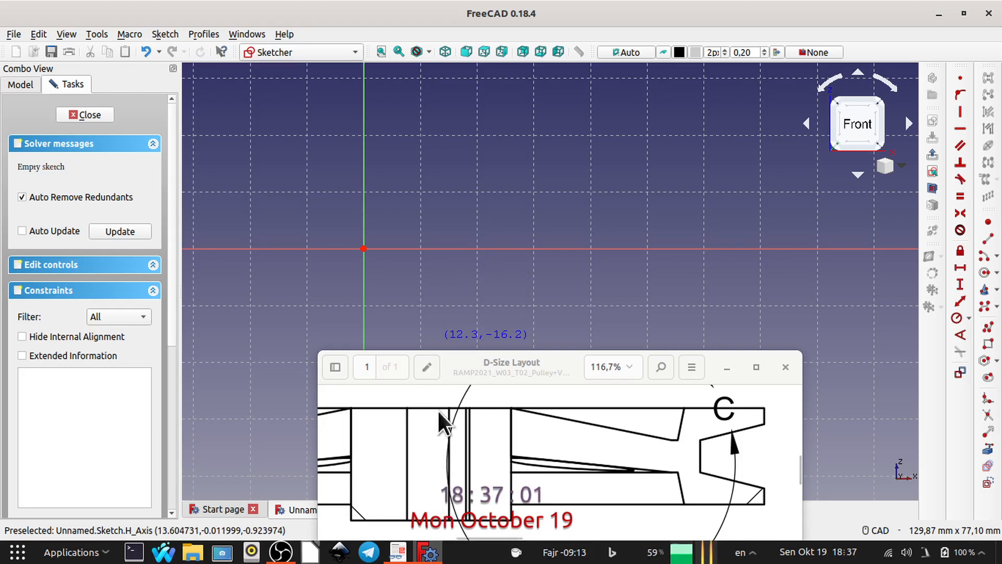
{"action": "left_click", "coordinate": [438, 225]}
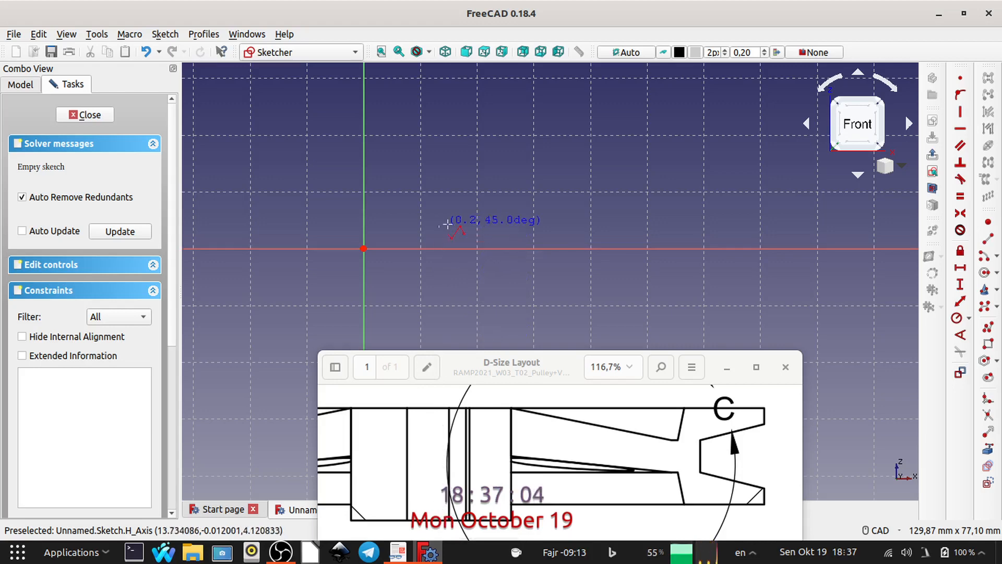
{"action": "left_click", "coordinate": [509, 228]}
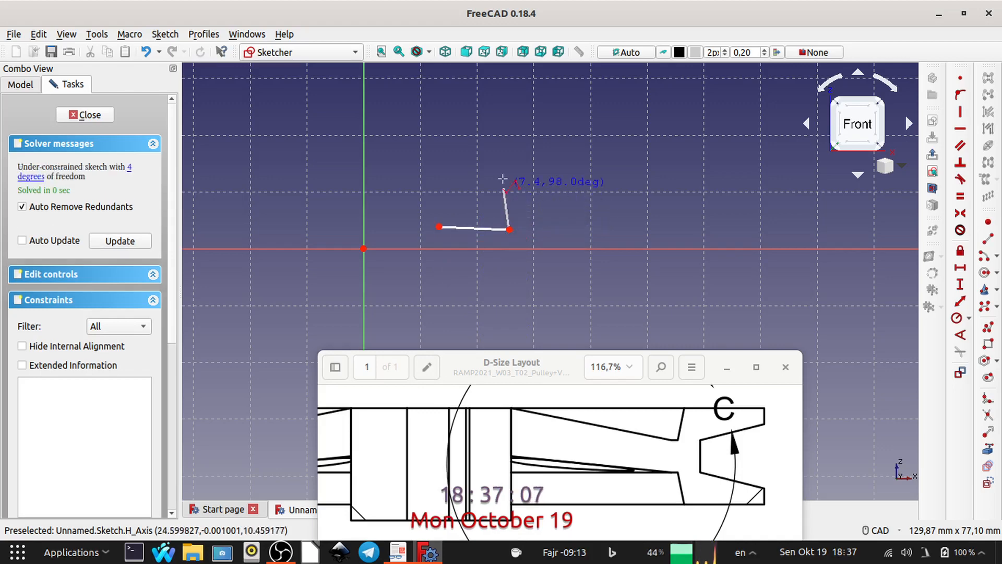
{"action": "left_click", "coordinate": [509, 155]}
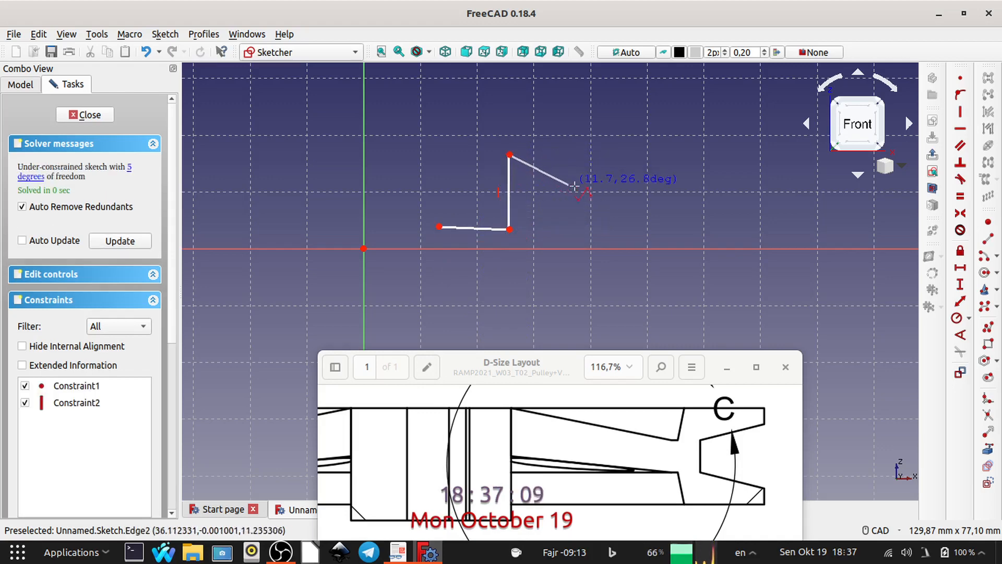
{"action": "left_click", "coordinate": [644, 201]}
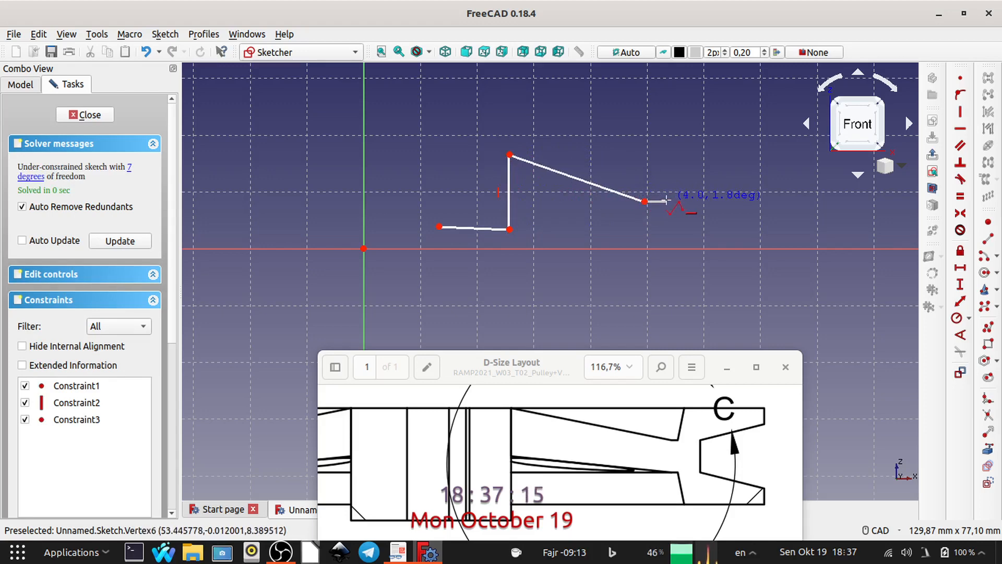
{"action": "left_click", "coordinate": [666, 200]}
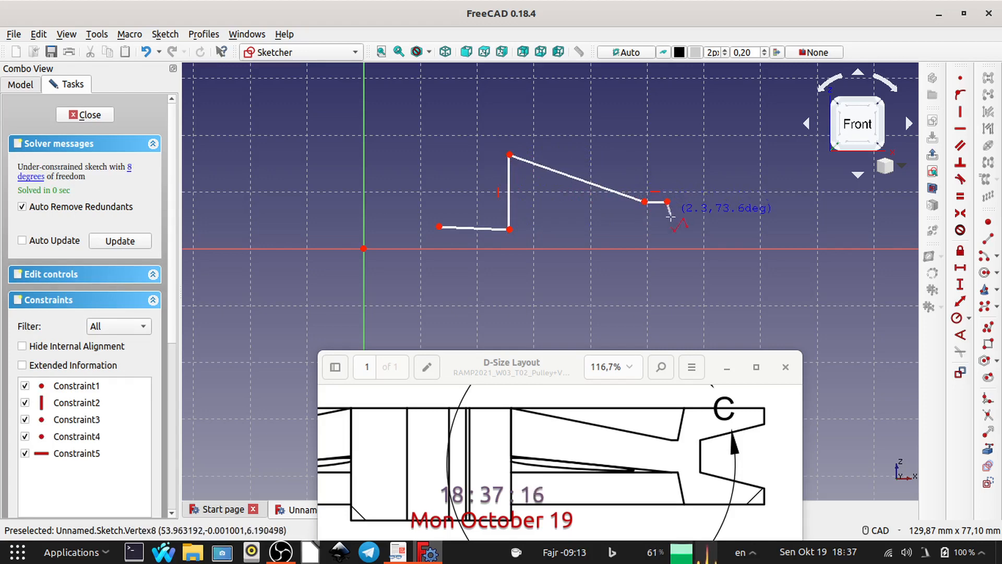
{"action": "left_click", "coordinate": [682, 243]}
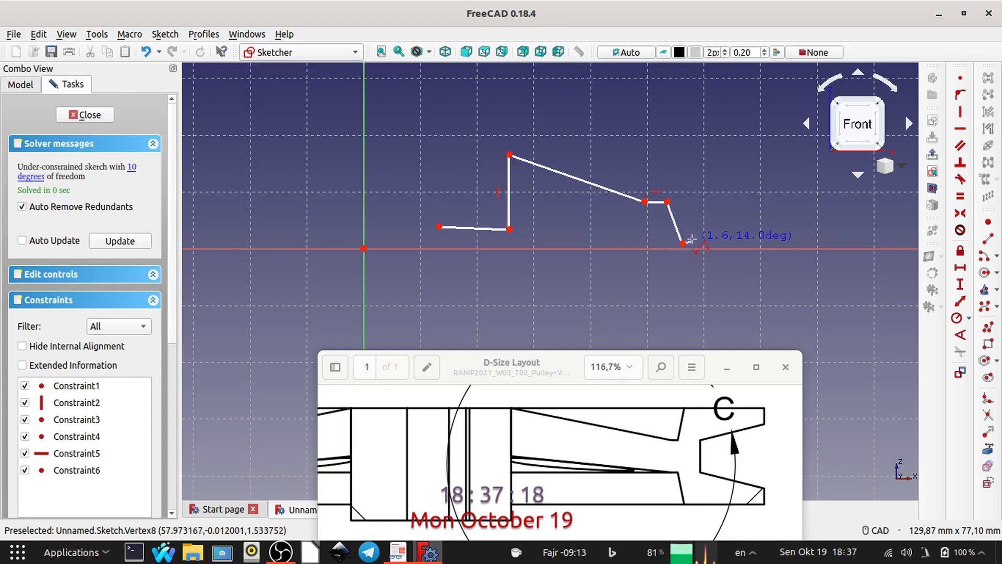
Continue the polyline along the rim's lower edge, up its short outer wall, around the belt groove and up the second outer wall
{"action": "left_click", "coordinate": [767, 240]}
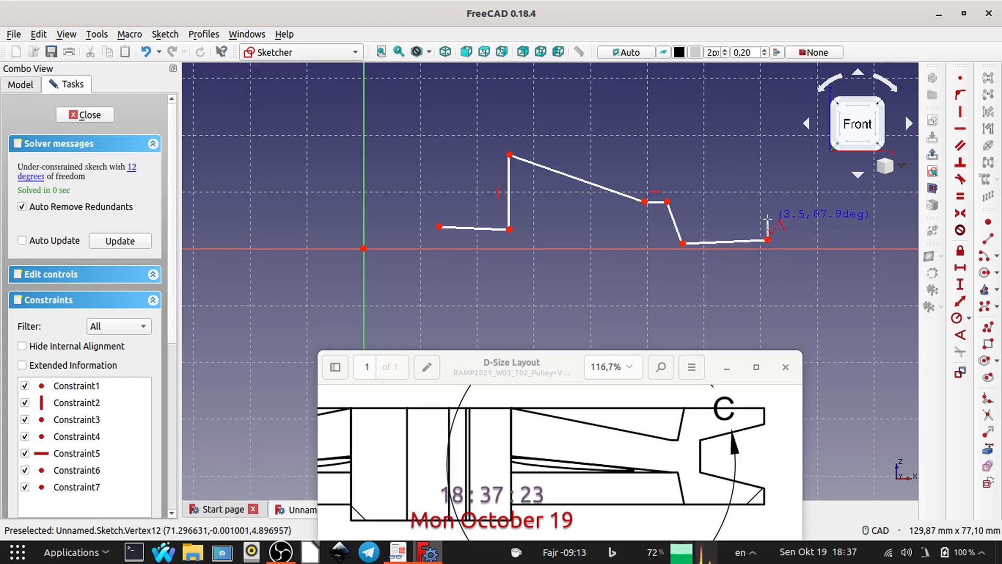
{"action": "left_click", "coordinate": [768, 219]}
{"action": "left_click", "coordinate": [712, 208]}
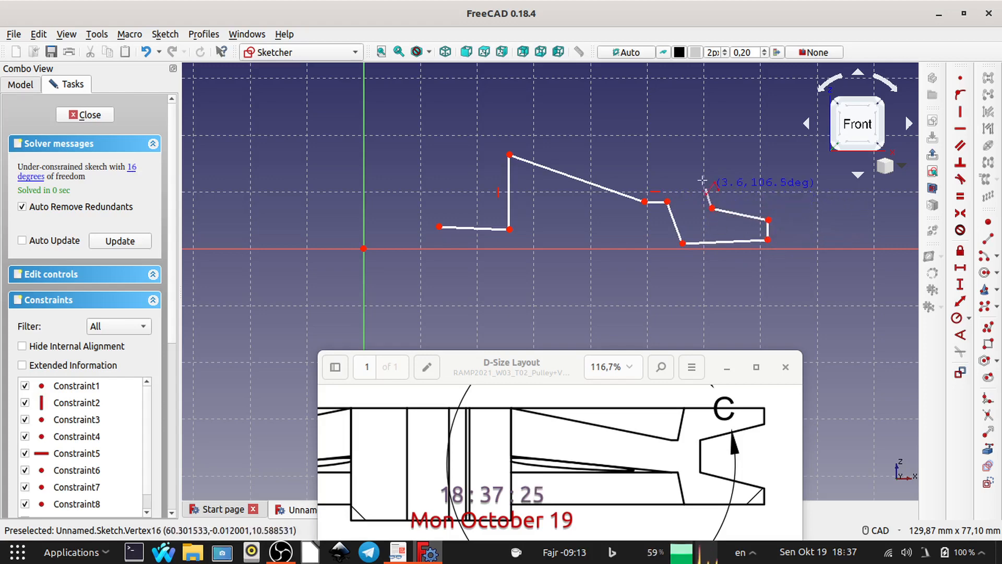
{"action": "left_click", "coordinate": [706, 168]}
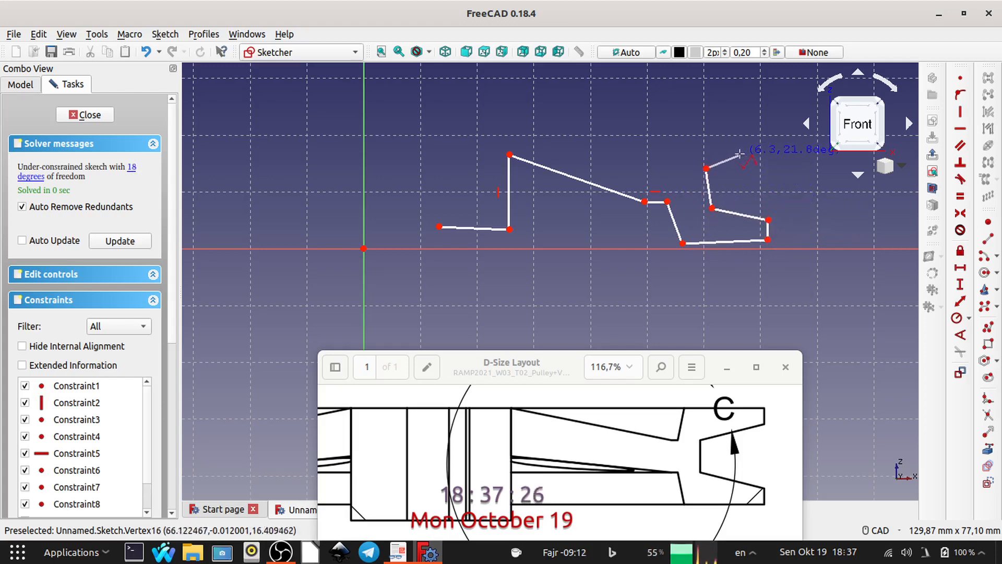
{"action": "left_click", "coordinate": [770, 153]}
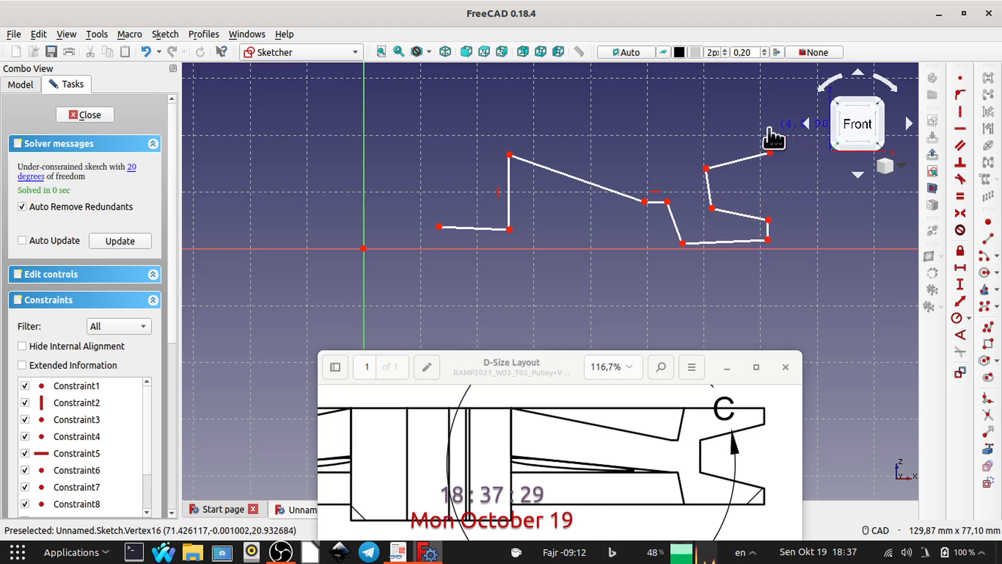
{"action": "left_click", "coordinate": [770, 130]}
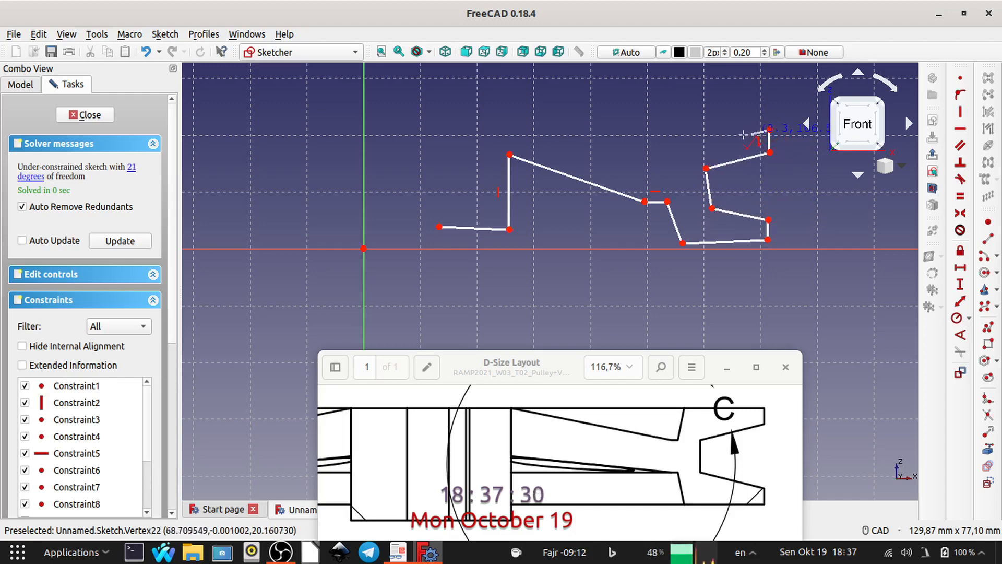
Finish the polyline along the rim's top and inner face, the upper flat, sloping web and hub side and top, closing it at the start point
{"action": "left_click", "coordinate": [669, 137]}
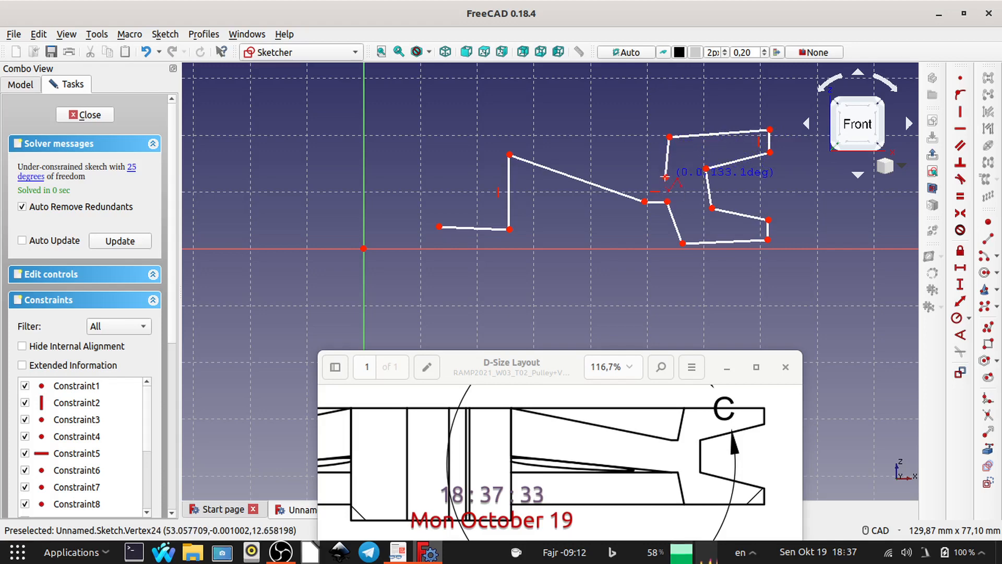
{"action": "left_click", "coordinate": [666, 177]}
{"action": "left_click", "coordinate": [647, 178]}
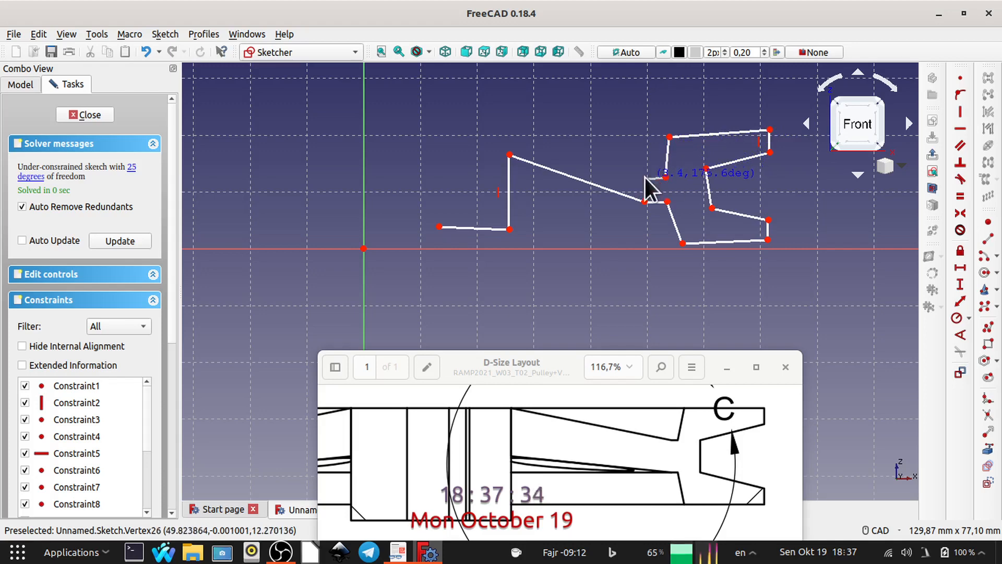
{"action": "left_click", "coordinate": [510, 136]}
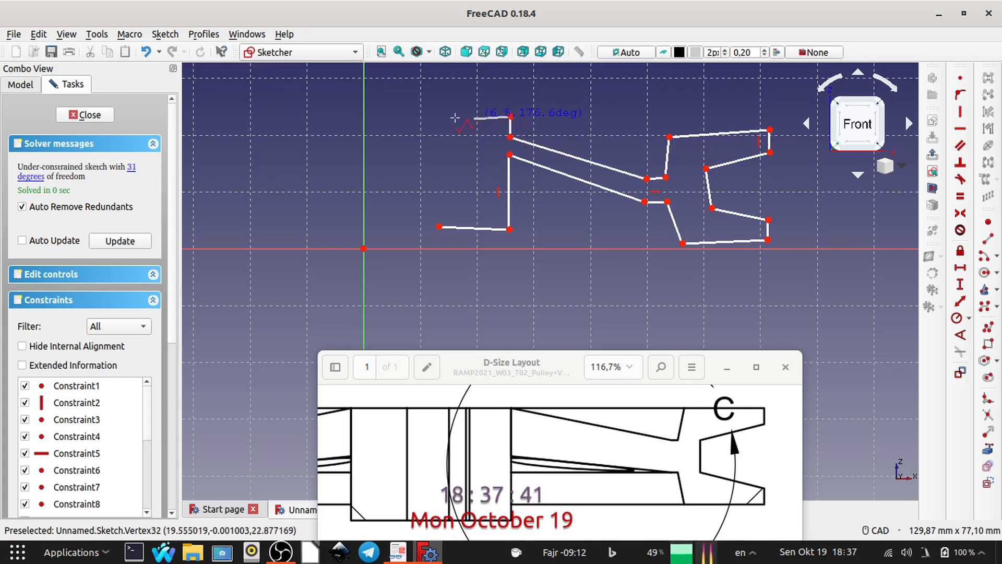
{"action": "left_click", "coordinate": [438, 116]}
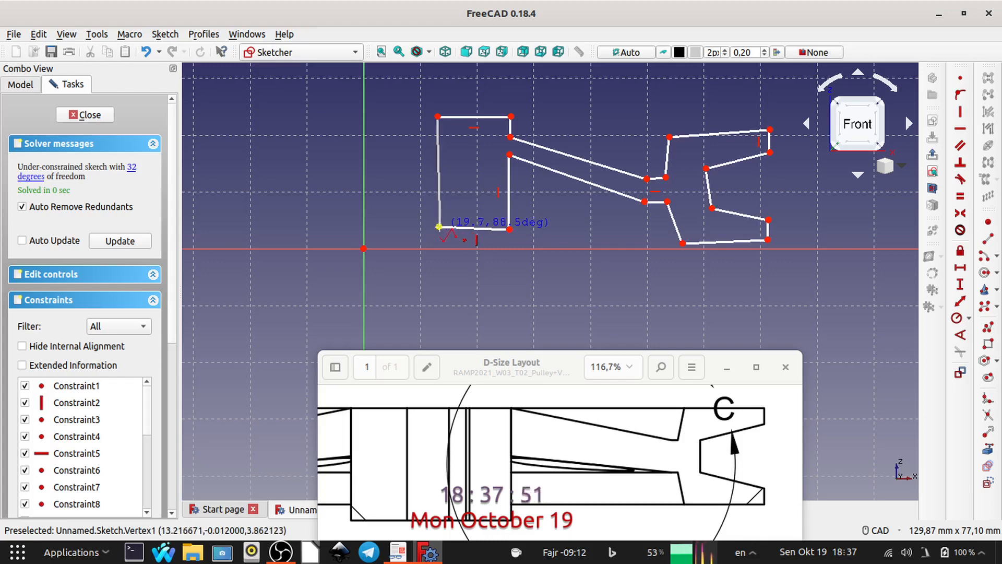
{"action": "left_click", "coordinate": [439, 227]}
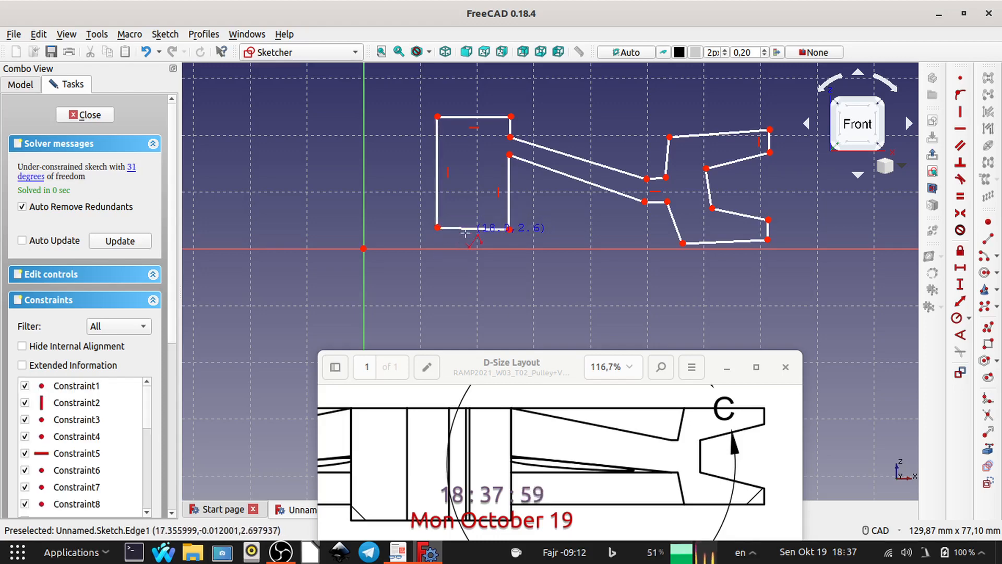
{"action": "right_click", "coordinate": [535, 285]}
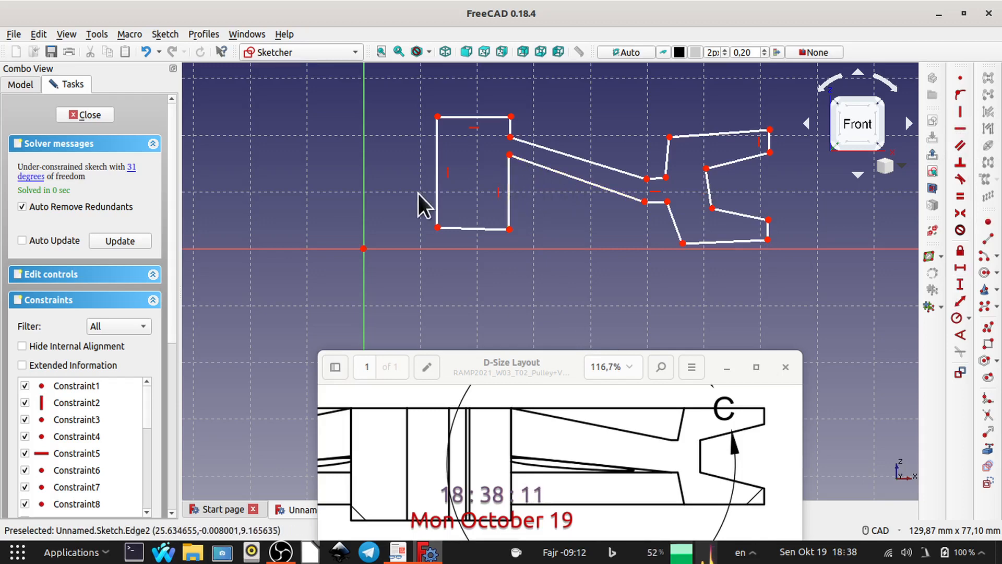
Apply vertical constraints to the hub's short upper outer side, the belt groove's inner wall and the rim's lower outer wall
{"action": "left_click", "coordinate": [511, 127]}
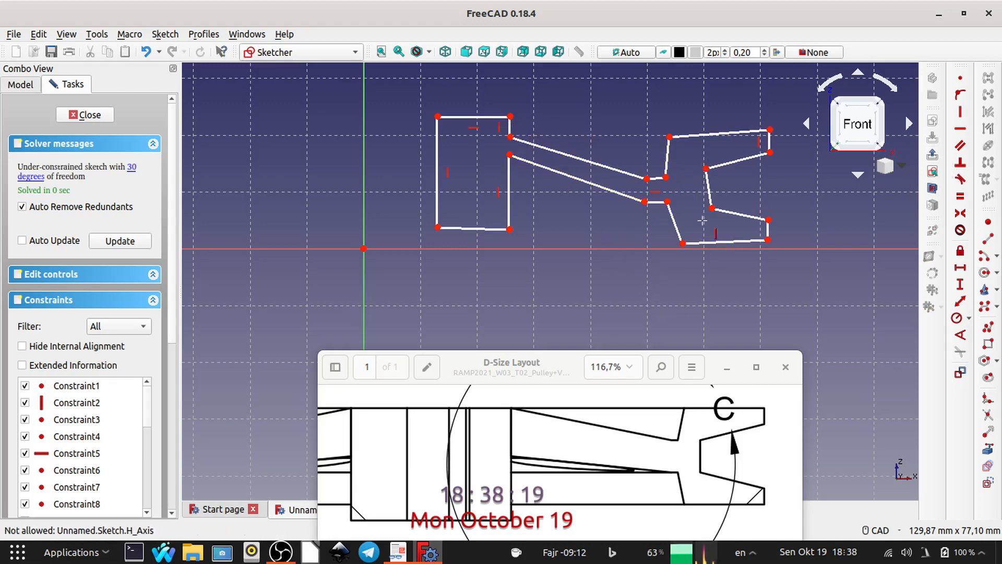
{"action": "left_click", "coordinate": [710, 193]}
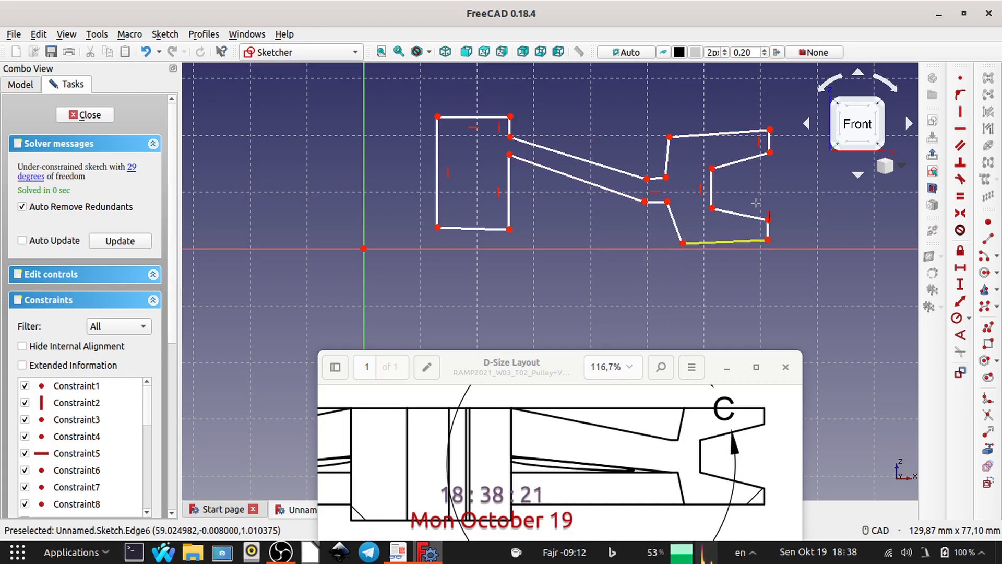
{"action": "left_click", "coordinate": [769, 141]}
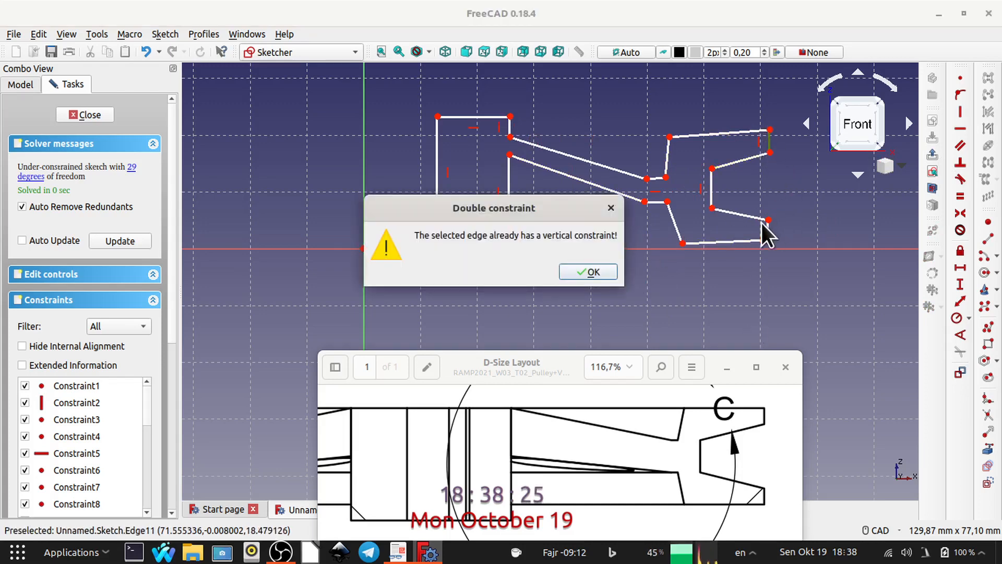
{"action": "left_click", "coordinate": [588, 271]}
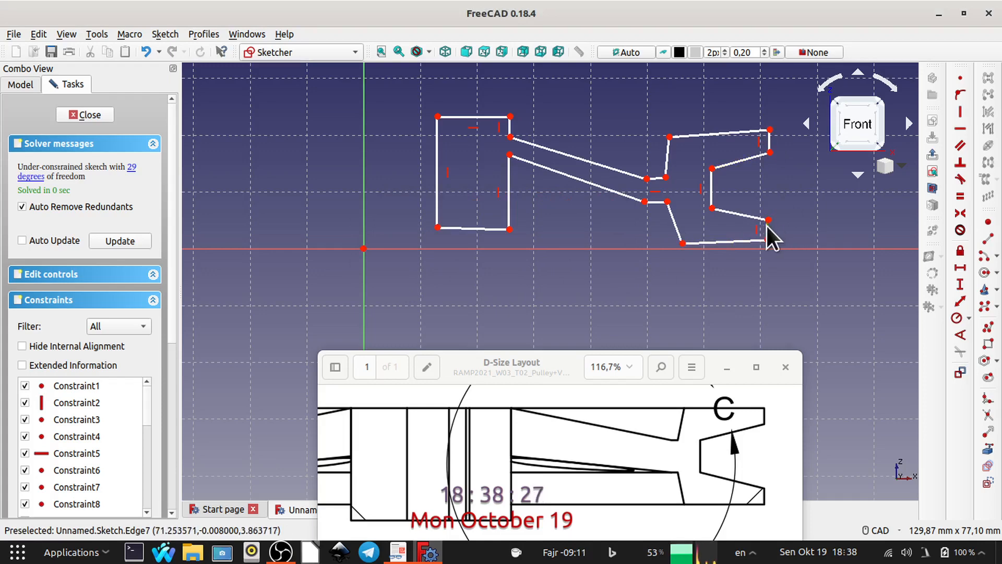
{"action": "left_click", "coordinate": [767, 229]}
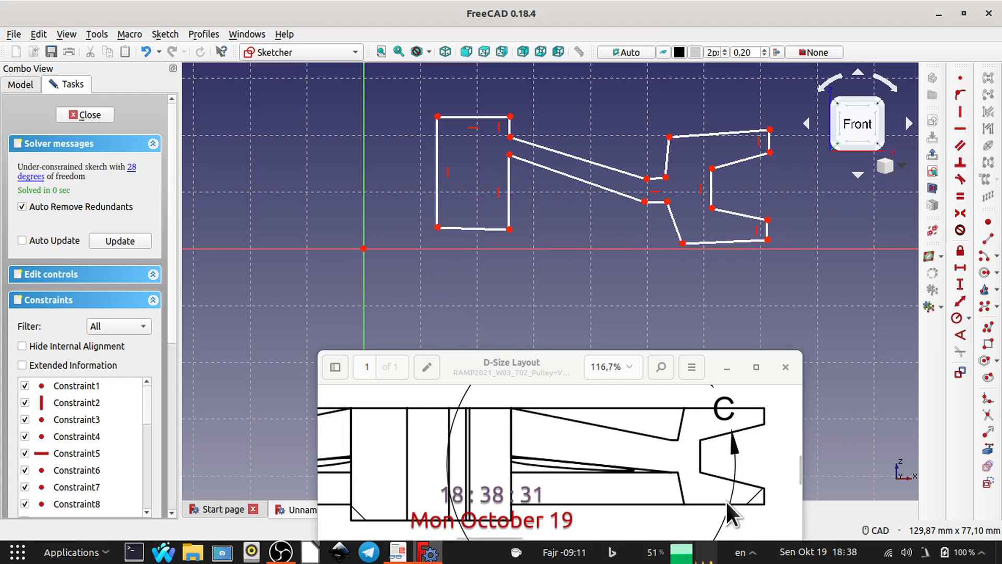
Apply horizontal constraints to the rim's lower and upper edges, the upper short flat beside the rim and the hub's base
{"action": "left_click", "coordinate": [959, 127]}
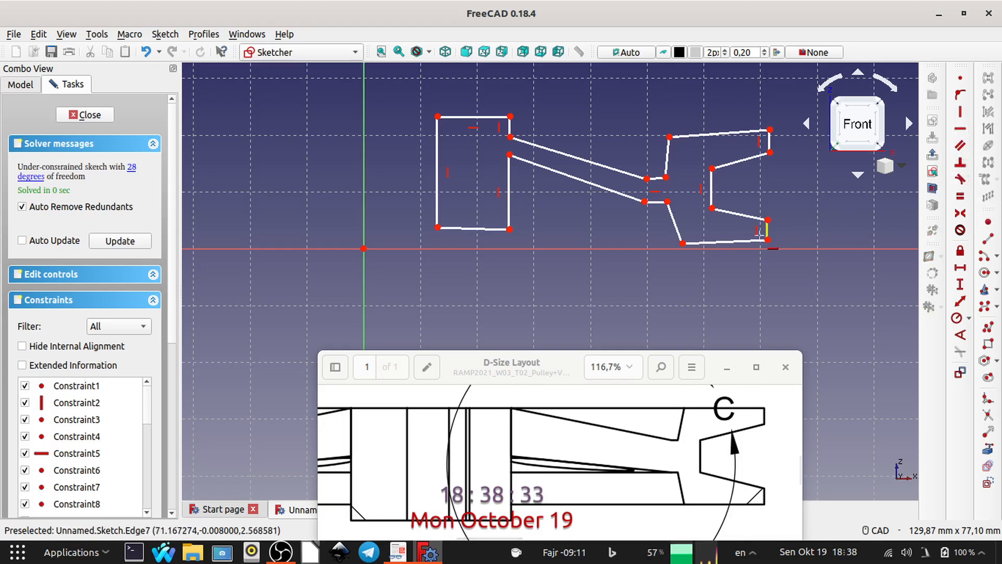
{"action": "left_click", "coordinate": [733, 243]}
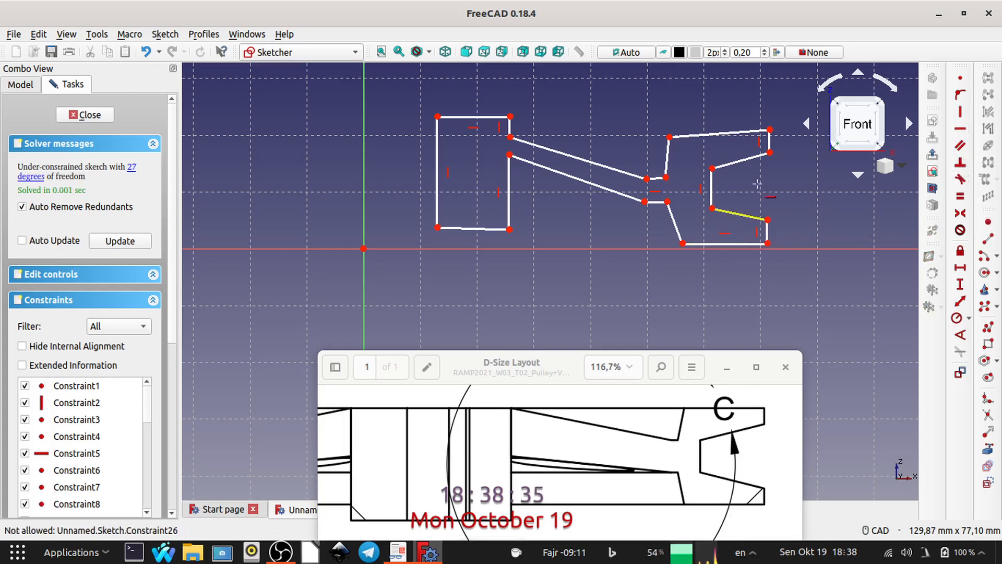
{"action": "left_click", "coordinate": [722, 139]}
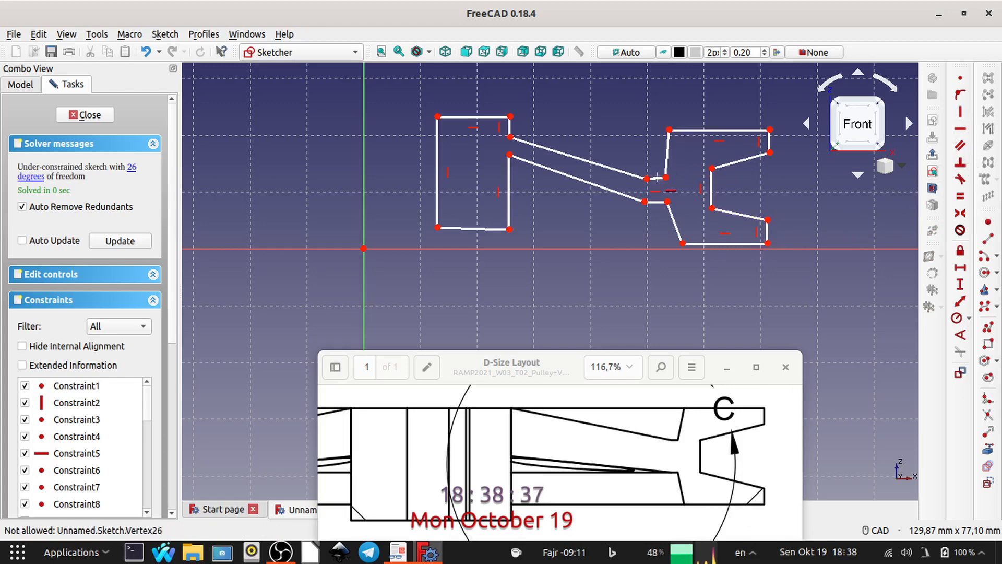
{"action": "left_click", "coordinate": [656, 178]}
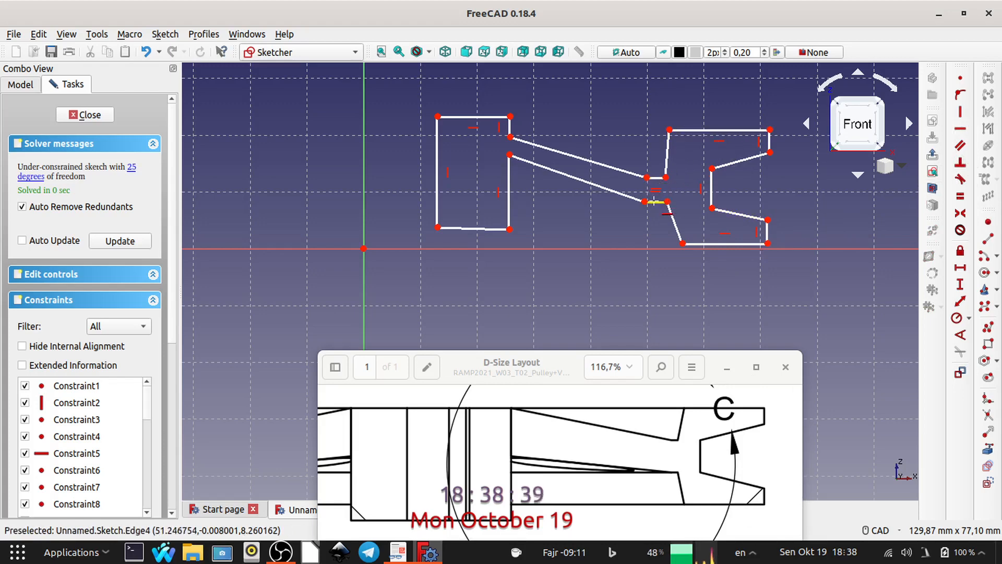
{"action": "left_click", "coordinate": [653, 202]}
{"action": "left_click", "coordinate": [590, 271]}
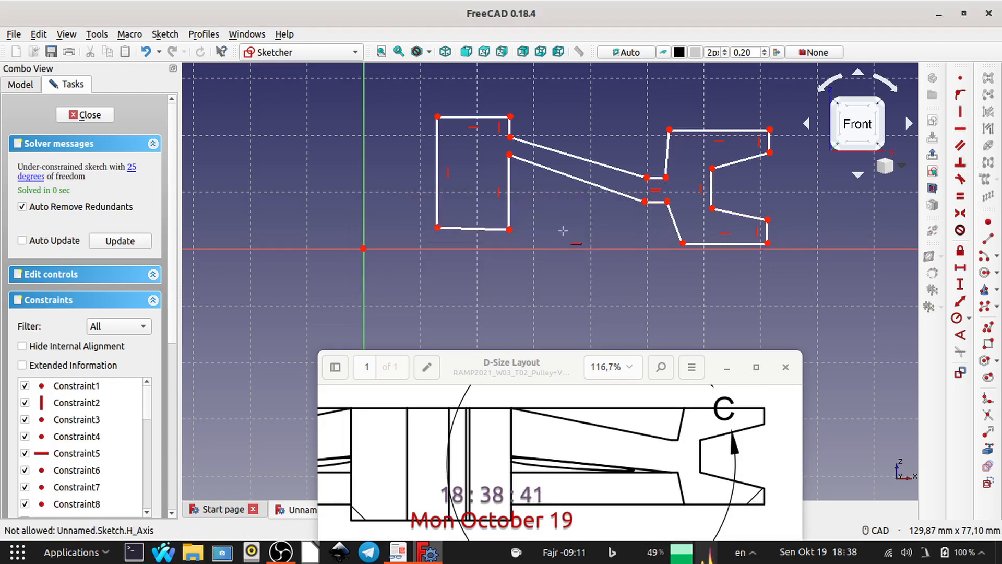
{"action": "left_click", "coordinate": [476, 228]}
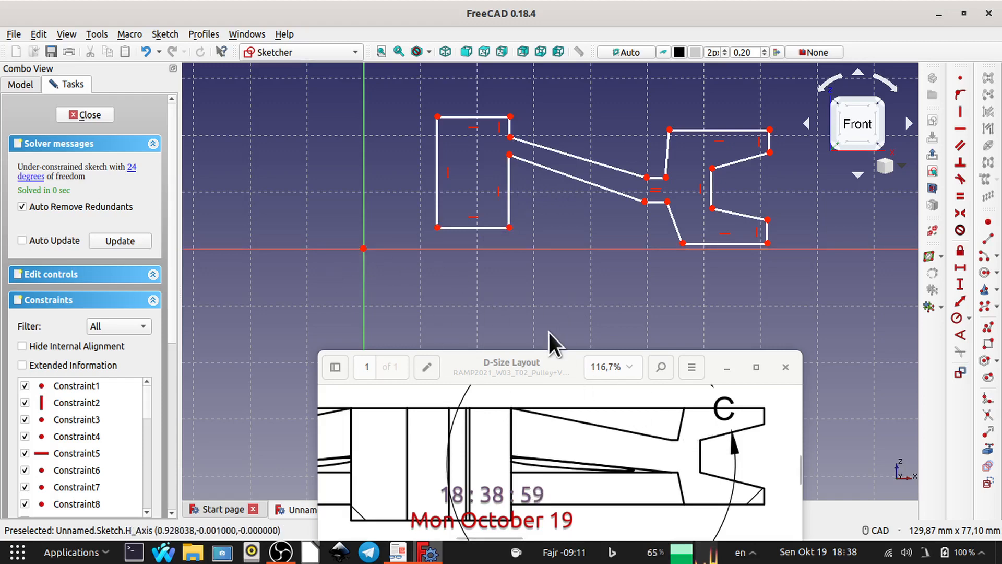
Check the bore radius in the PDF drawing, constrain the hub's inner lower corner 7.5 mm horizontally from the origin, and place that dimension below the profile
{"action": "left_click_drag", "start_coordinate": [514, 370], "coordinate": [509, 324]}
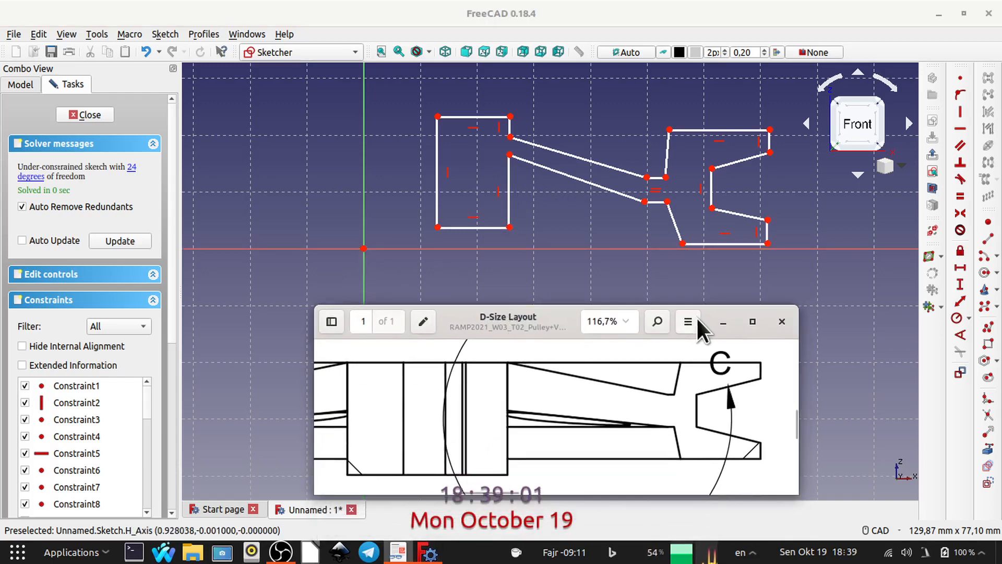
{"action": "left_click", "coordinate": [753, 320]}
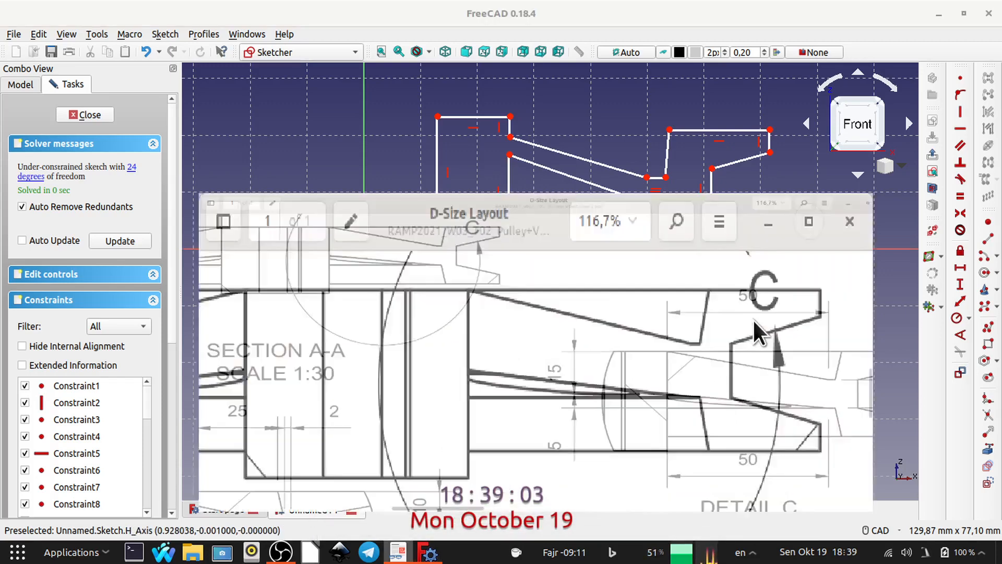
{"action": "middle_click_drag", "start_coordinate": [443, 244], "coordinate": [548, 407]}
{"action": "middle_click_drag", "start_coordinate": [408, 211], "coordinate": [457, 372]}
{"action": "mouse_move", "coordinate": [469, 295]}
{"action": "middle_mouse_down"}
{"action": "mouse_move", "coordinate": [465, 337]}
{"action": "mouse_move", "coordinate": [457, 323]}
{"action": "middle_mouse_up"}
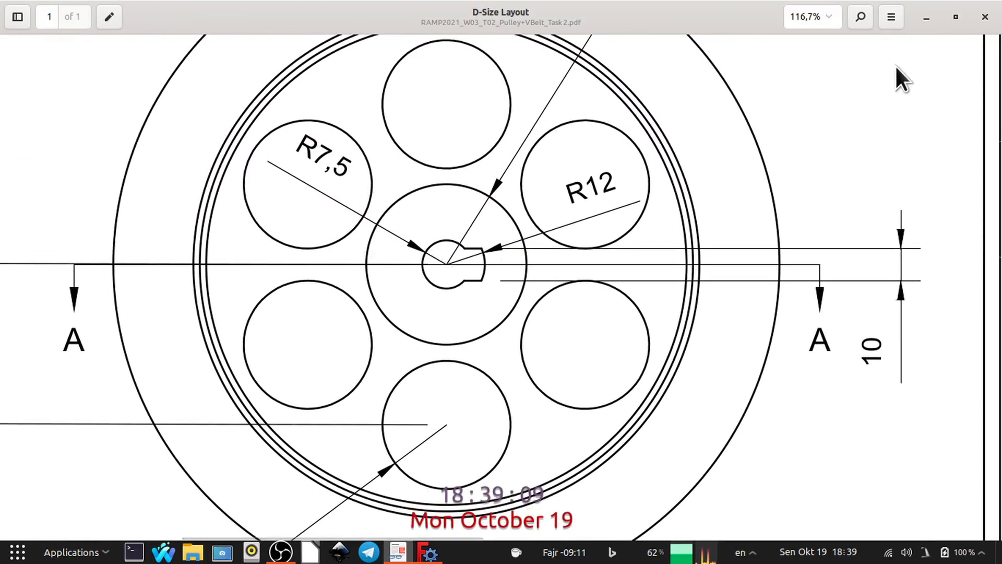
{"action": "left_click", "coordinate": [955, 18]}
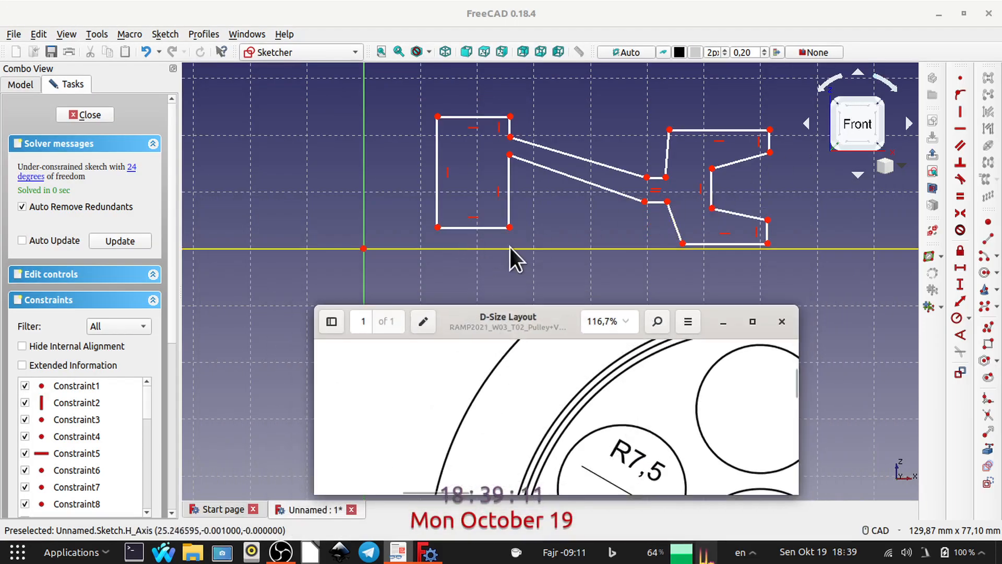
{"action": "left_click", "coordinate": [437, 228]}
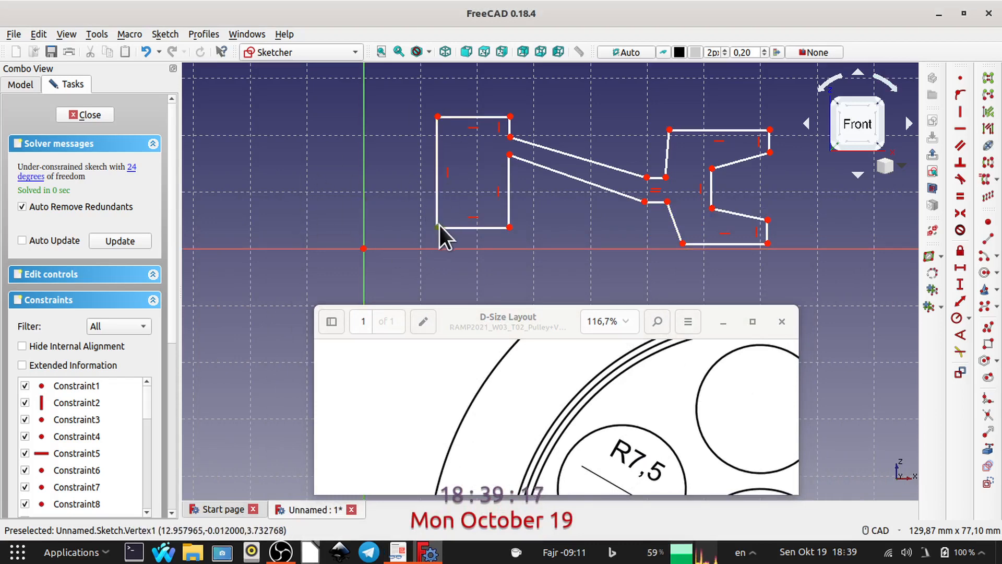
{"action": "left_click", "coordinate": [364, 248]}
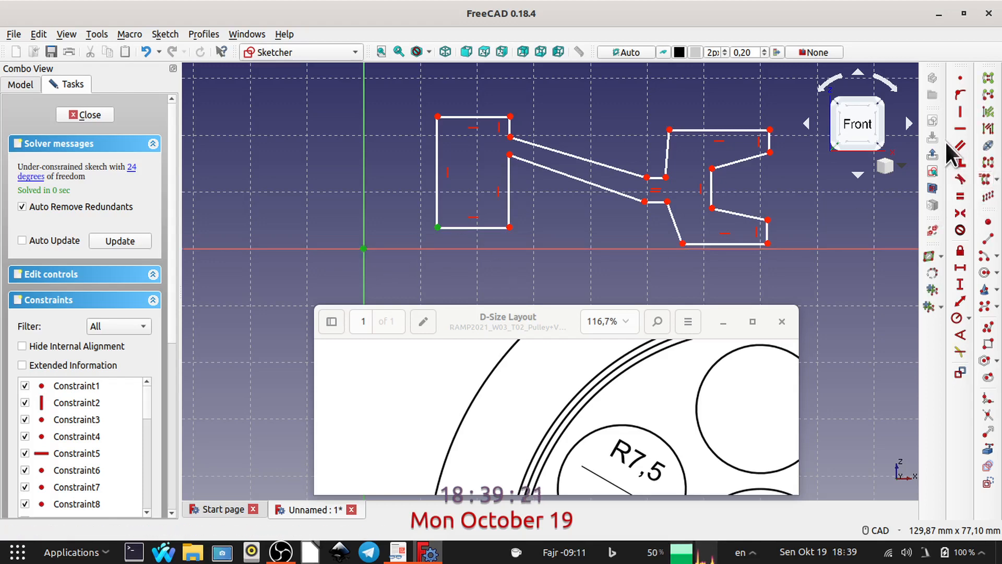
{"action": "left_click", "coordinate": [961, 267]}
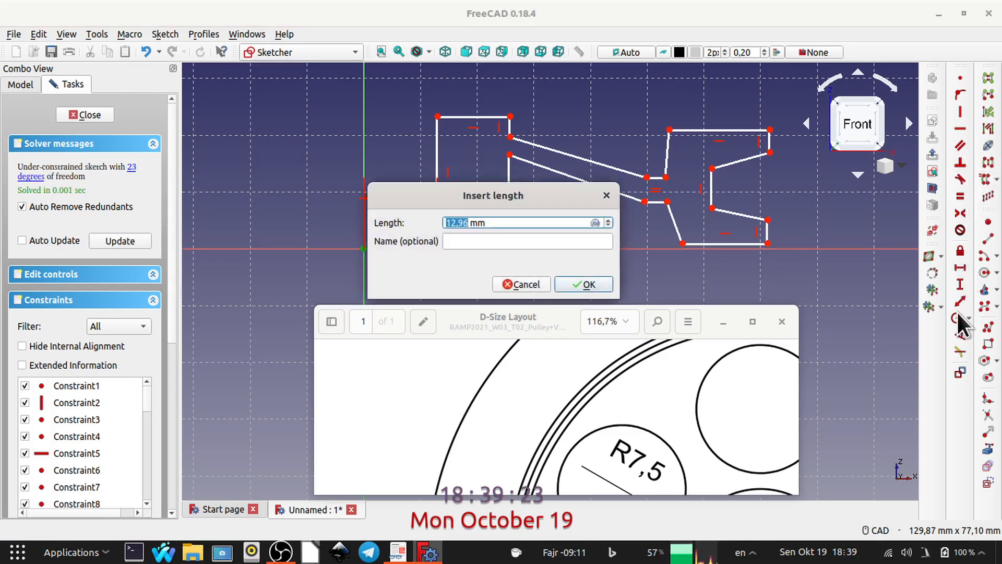
{"action": "type", "text": "7"}
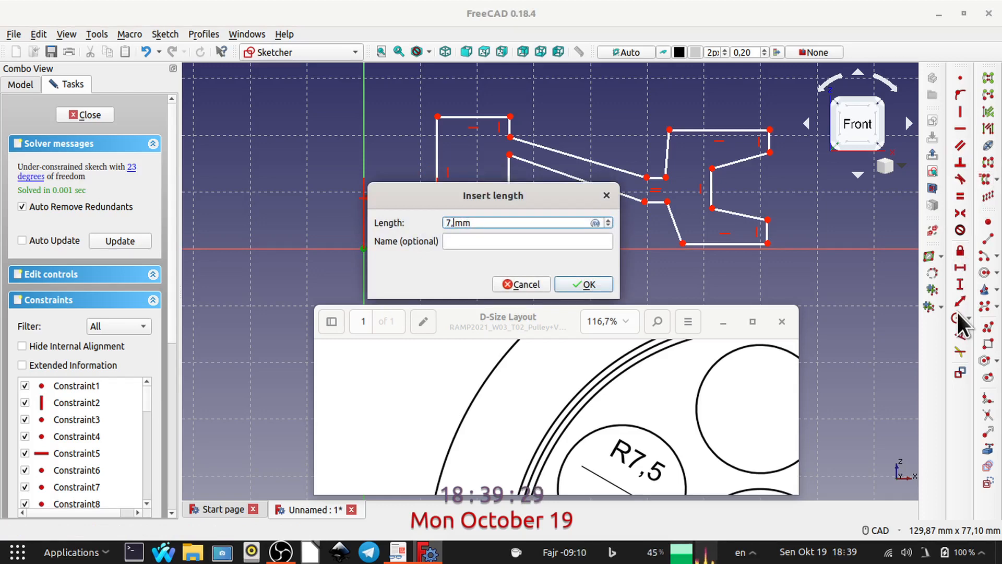
{"action": "key", "text": "Return"}
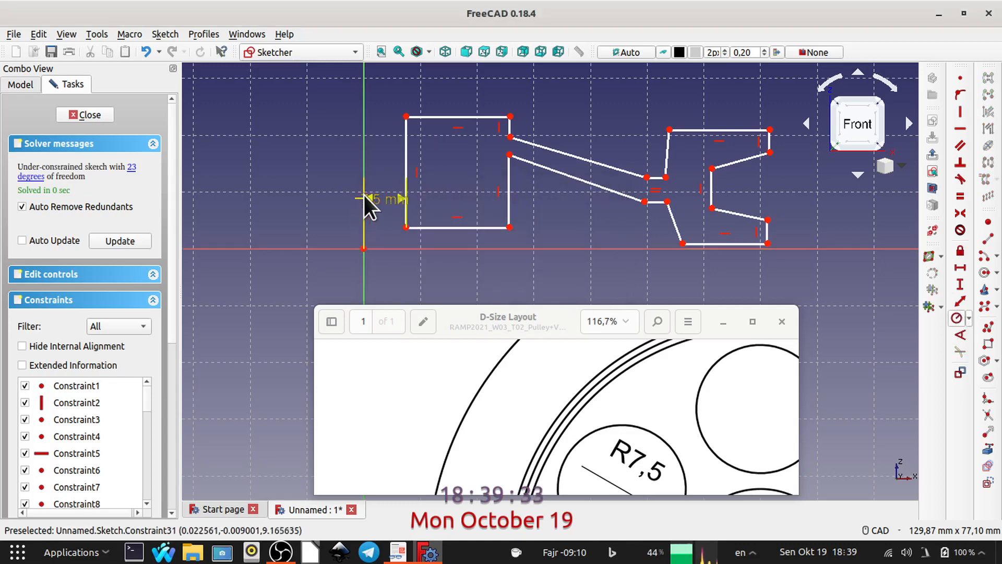
{"action": "mouse_move", "coordinate": [381, 199]}
{"action": "left_mouse_down"}
{"action": "mouse_move", "coordinate": [382, 265]}
{"action": "mouse_move", "coordinate": [226, 293]}
{"action": "mouse_move", "coordinate": [226, 284]}
{"action": "left_mouse_up"}
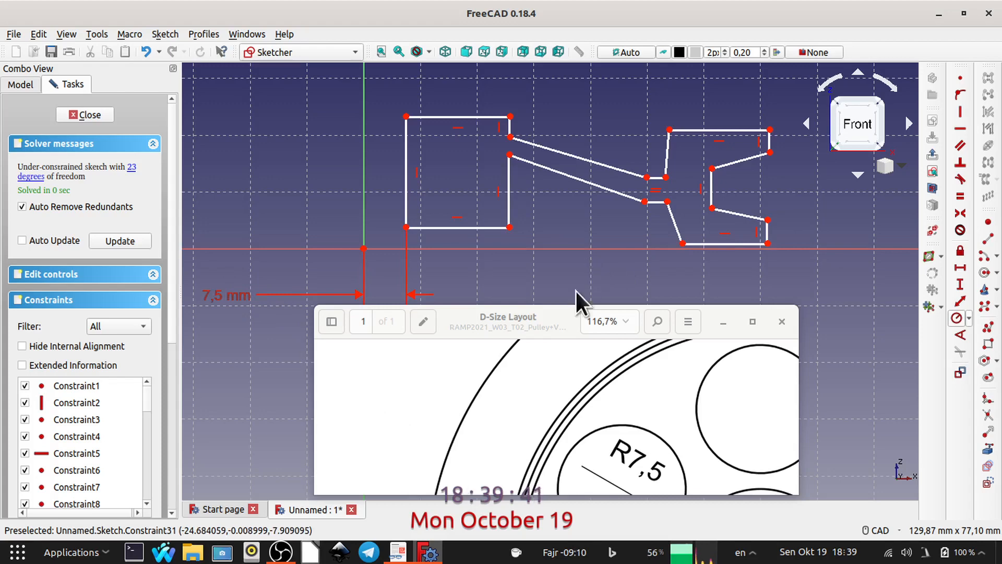
Recheck the hub in the PDF's front view and constrain the hub's outer lower corner 25 mm horizontally from the origin
{"action": "left_click", "coordinate": [752, 321]}
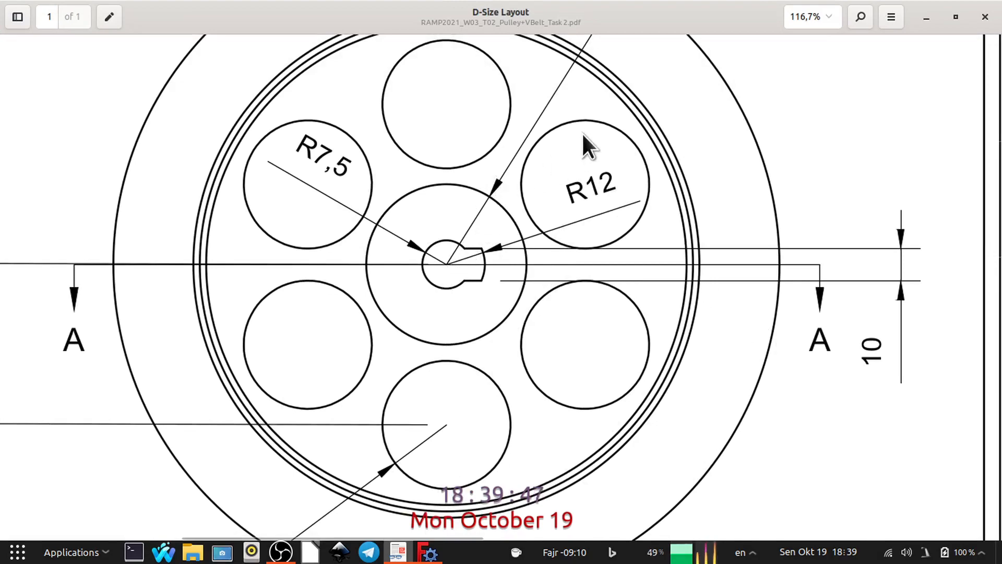
{"action": "mouse_move", "coordinate": [585, 146]}
{"action": "middle_mouse_down"}
{"action": "mouse_move", "coordinate": [487, 331]}
{"action": "mouse_move", "coordinate": [524, 208]}
{"action": "mouse_move", "coordinate": [587, 118]}
{"action": "middle_mouse_up"}
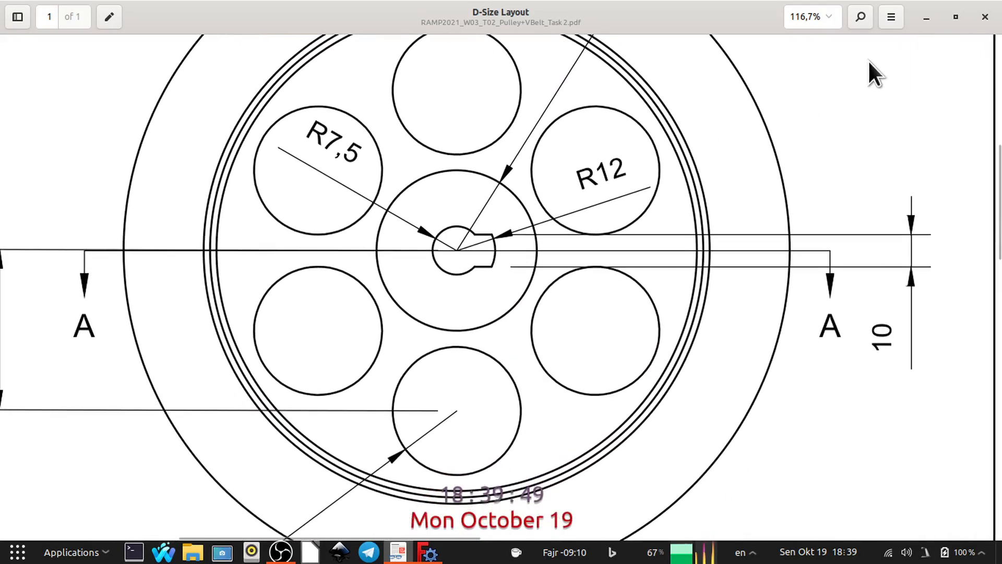
{"action": "left_click", "coordinate": [954, 16]}
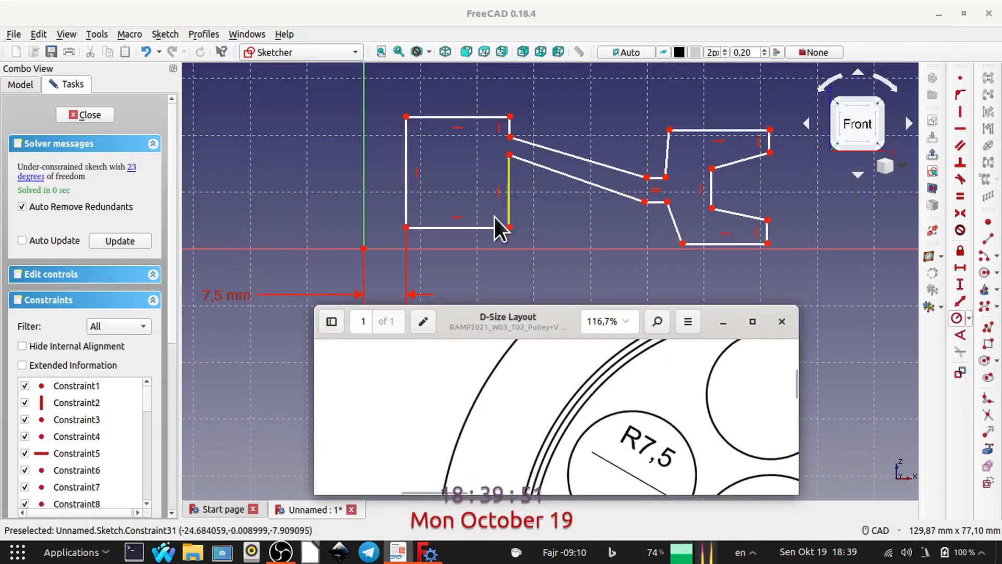
{"action": "left_click", "coordinate": [365, 249]}
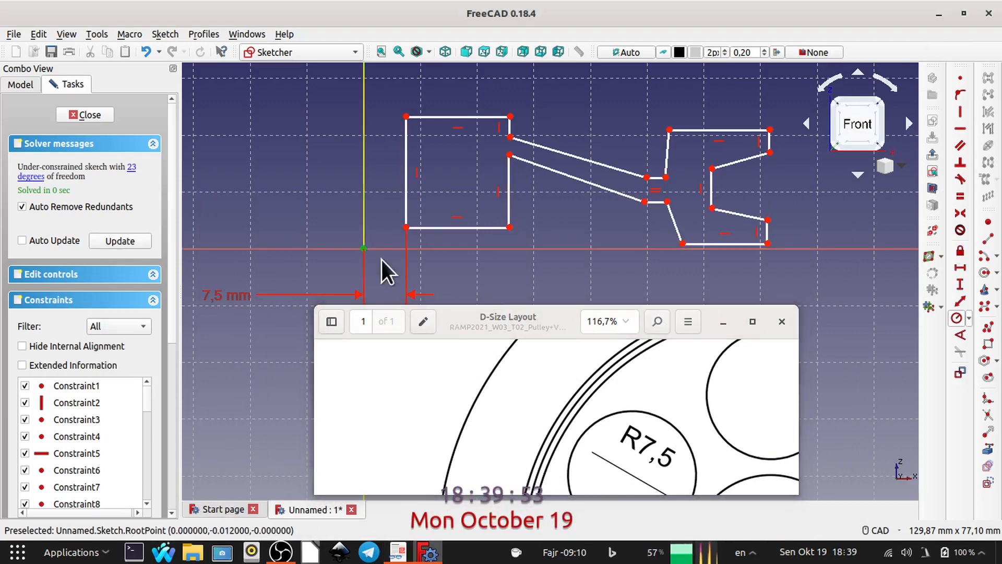
{"action": "left_click", "coordinate": [509, 227]}
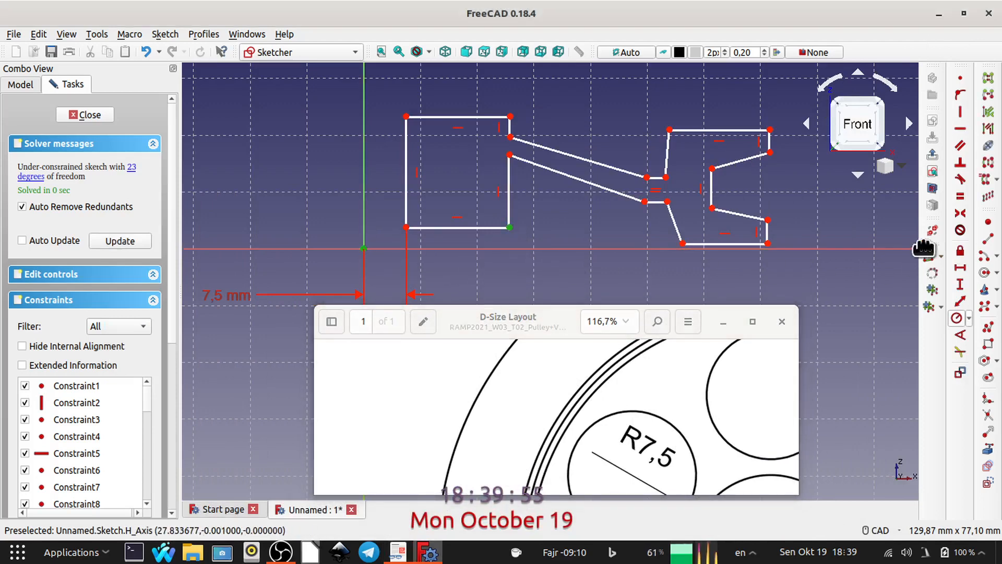
{"action": "left_click", "coordinate": [958, 266]}
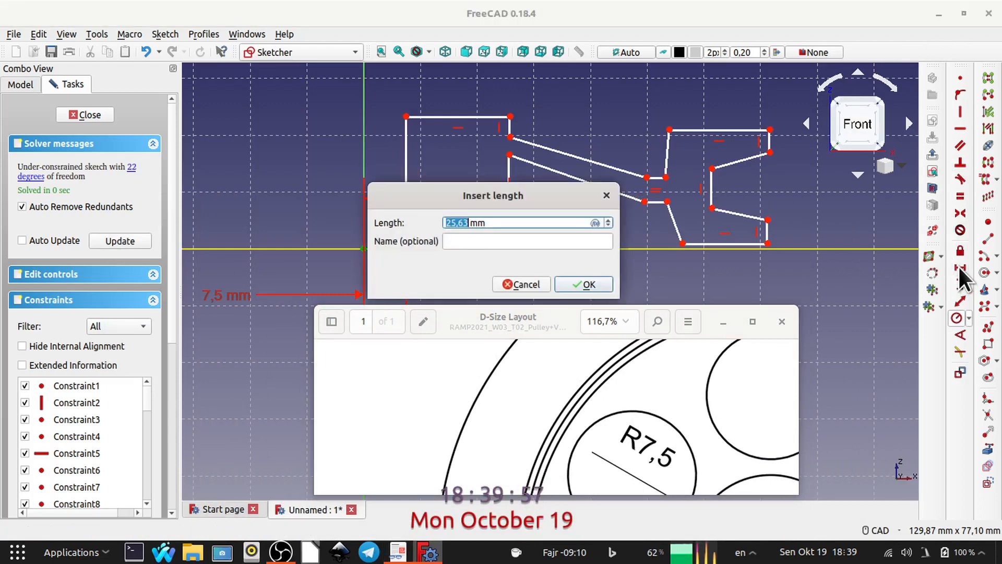
{"action": "type", "text": "25"}
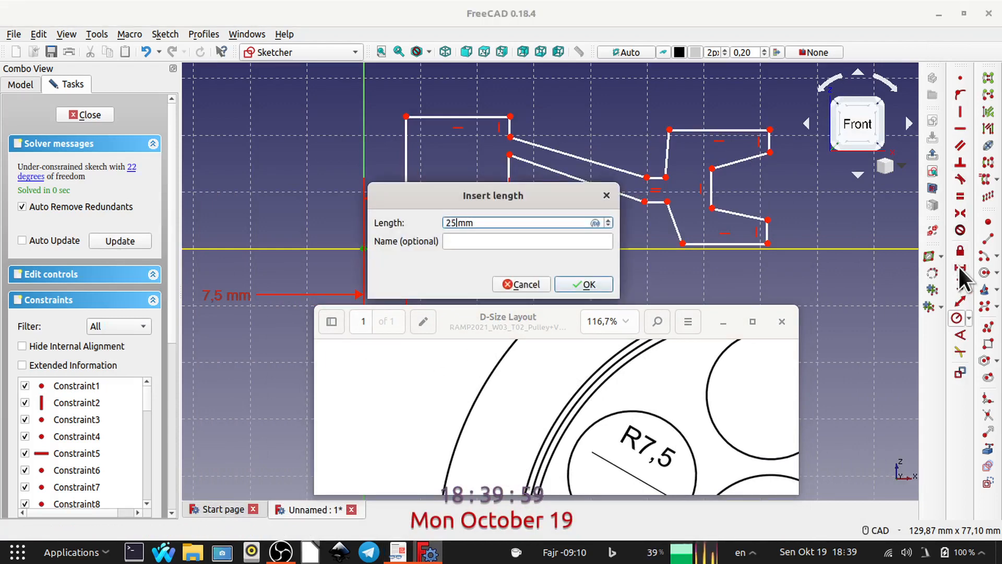
{"action": "key", "text": "Return"}
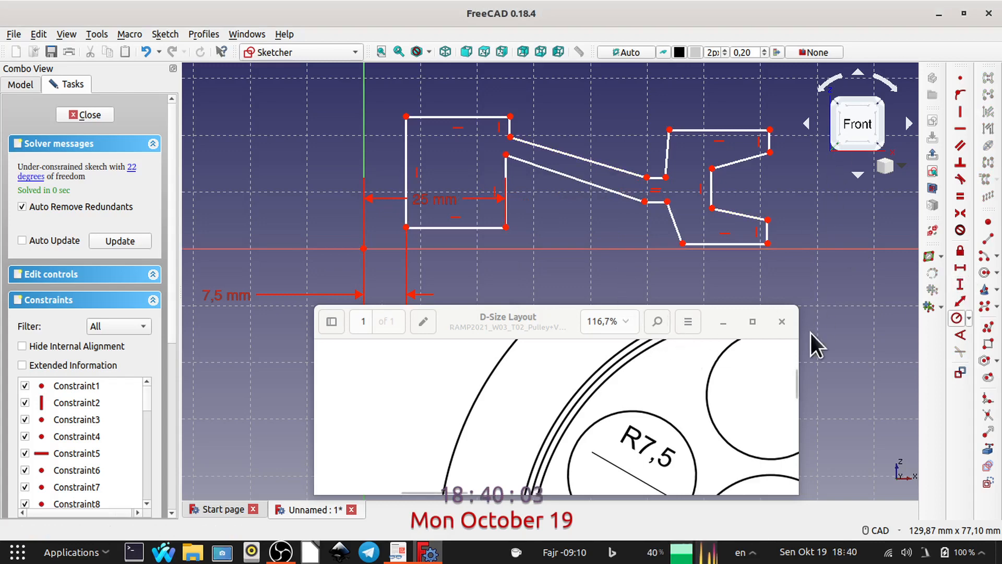
Check the hub in the PDF's Section A-A and align the two web junction points on the hub's outer side vertically
{"action": "left_click", "coordinate": [752, 320]}
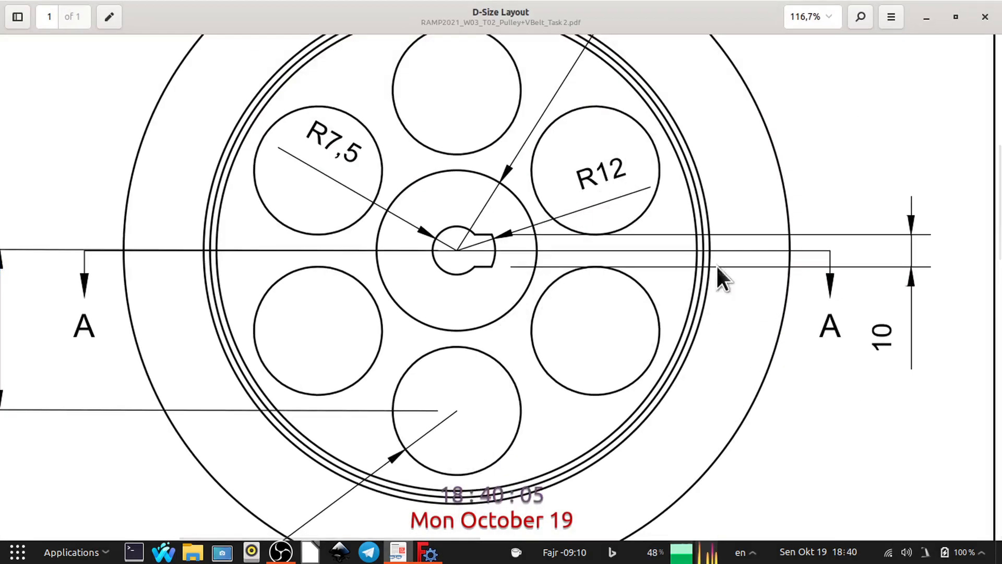
{"action": "scroll", "coordinate": [634, 415], "scroll_direction": "down", "scroll_amount": 10}
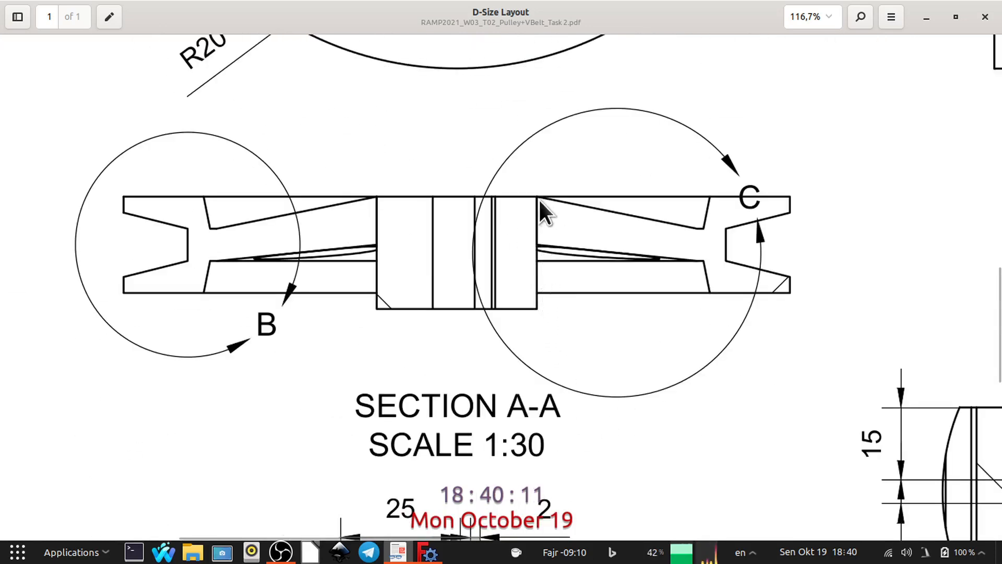
{"action": "left_click", "coordinate": [955, 19]}
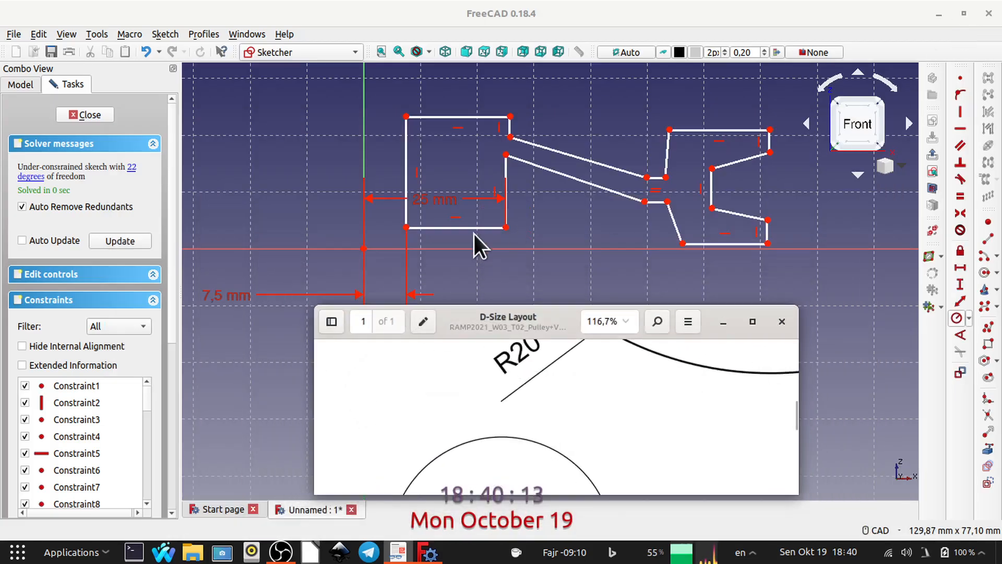
{"action": "left_click", "coordinate": [505, 155]}
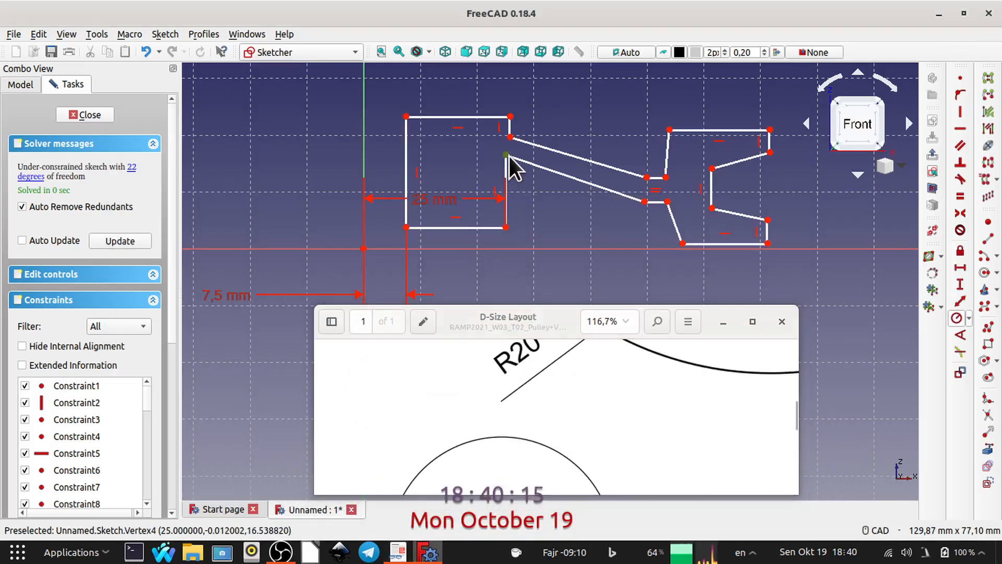
{"action": "left_click", "coordinate": [511, 138]}
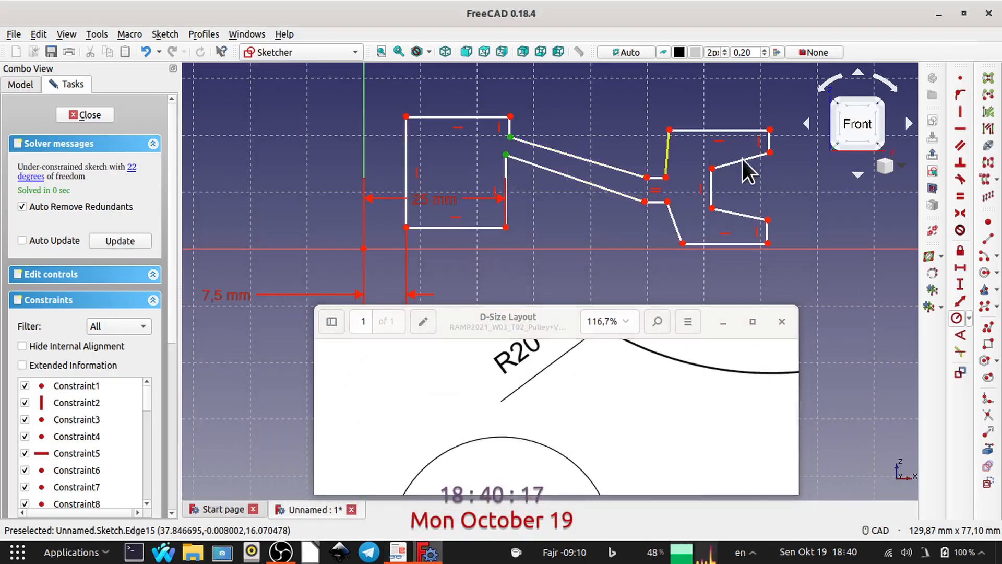
{"action": "left_click", "coordinate": [959, 110]}
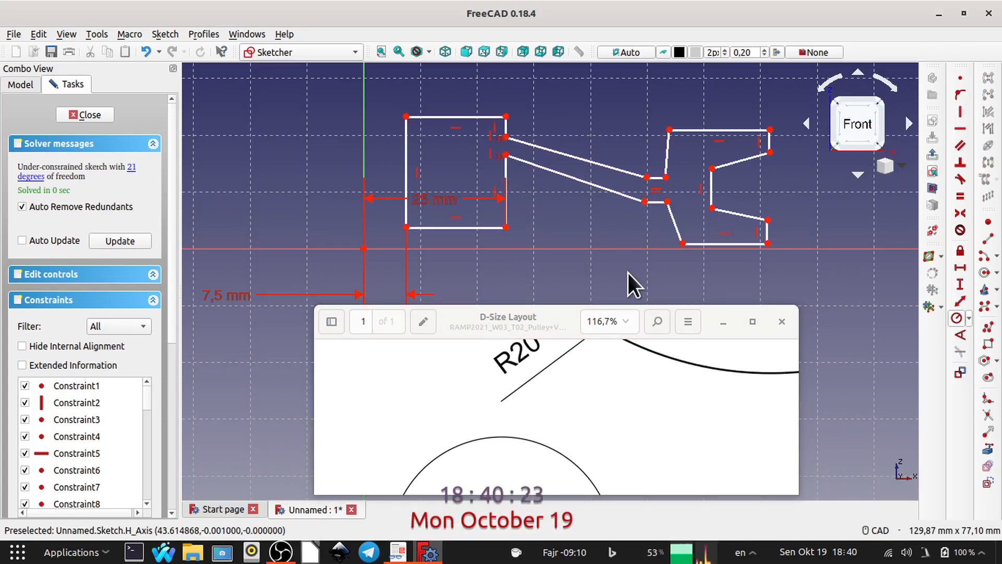
Examine Section A-A and Detail C in the PDF drawing for the web's horizontal length between the hub and the rim
{"action": "scroll", "coordinate": [656, 396], "scroll_direction": "down", "scroll_amount": 5}
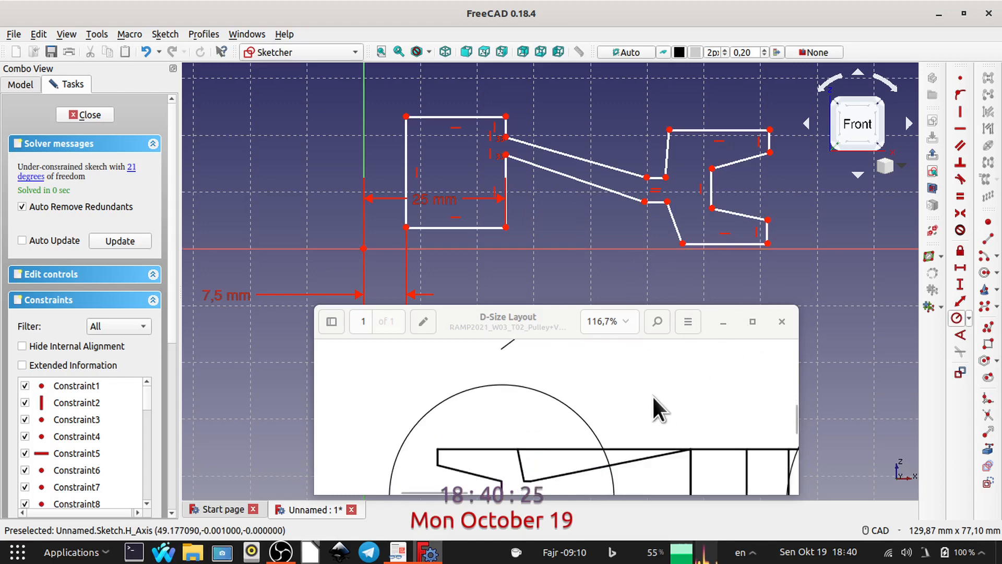
{"action": "scroll", "coordinate": [647, 398], "scroll_direction": "down", "scroll_amount": 2}
{"action": "middle_click_drag", "start_coordinate": [628, 406], "coordinate": [397, 435]}
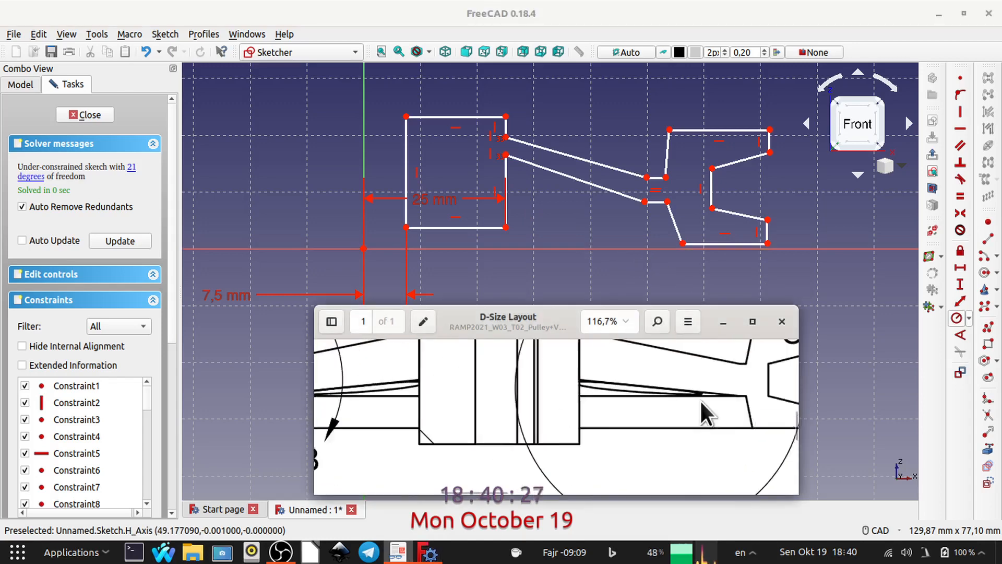
{"action": "middle_click_drag", "start_coordinate": [766, 395], "coordinate": [668, 401]}
{"action": "scroll", "coordinate": [668, 398], "scroll_direction": "up", "scroll_amount": 1}
{"action": "scroll", "coordinate": [668, 399], "scroll_direction": "down", "scroll_amount": 5}
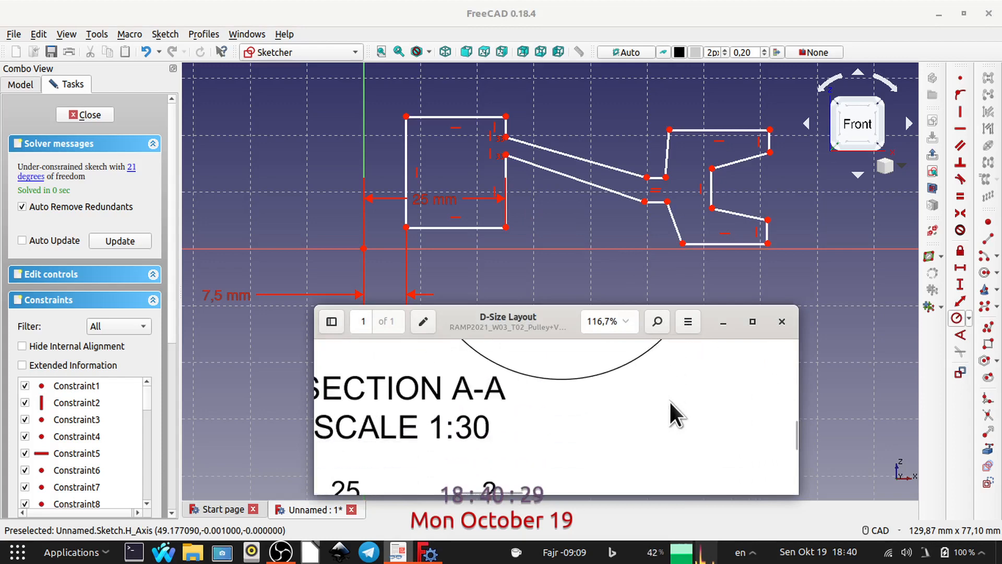
{"action": "left_click", "coordinate": [753, 321]}
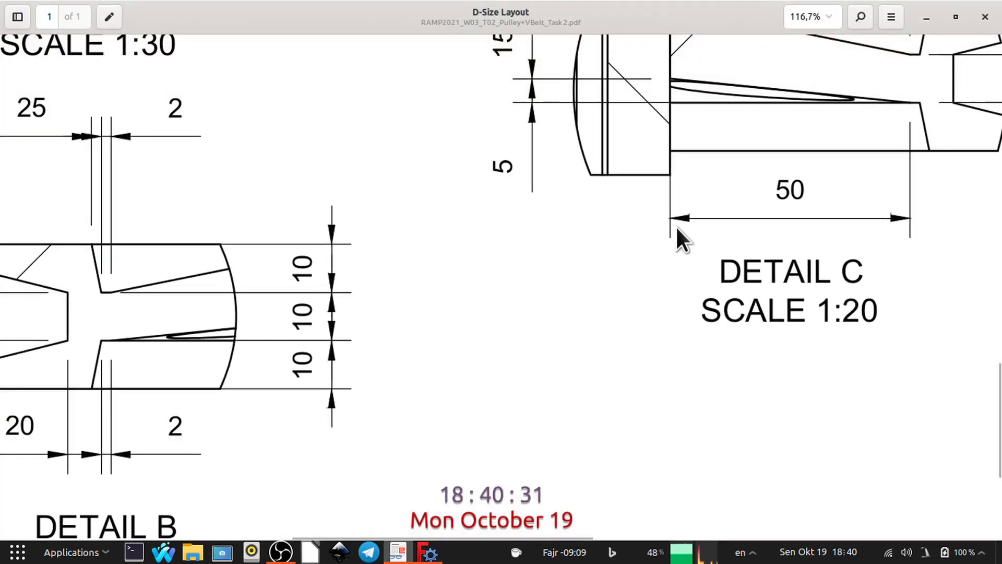
{"action": "middle_click_drag", "start_coordinate": [750, 246], "coordinate": [537, 454]}
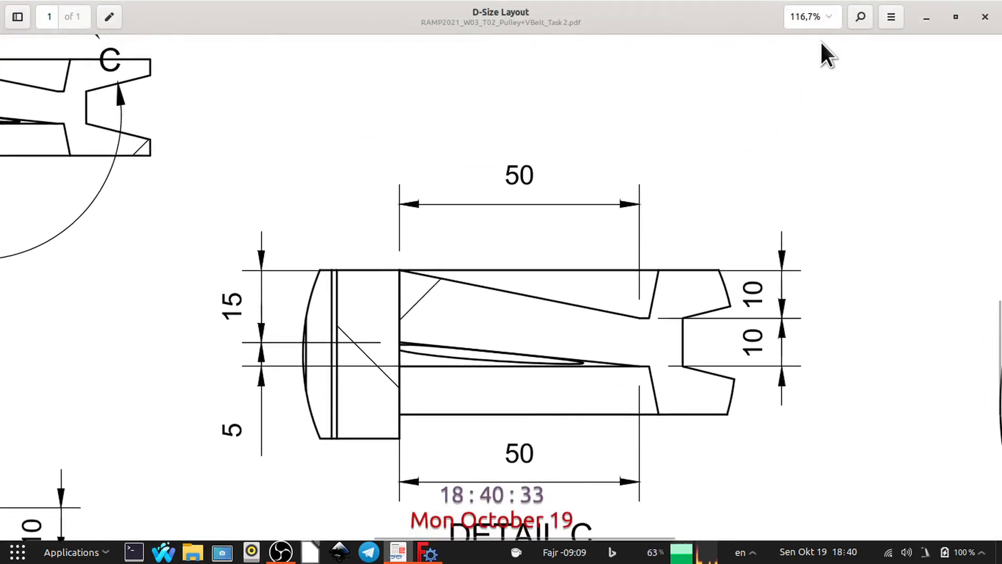
{"action": "left_click", "coordinate": [955, 16]}
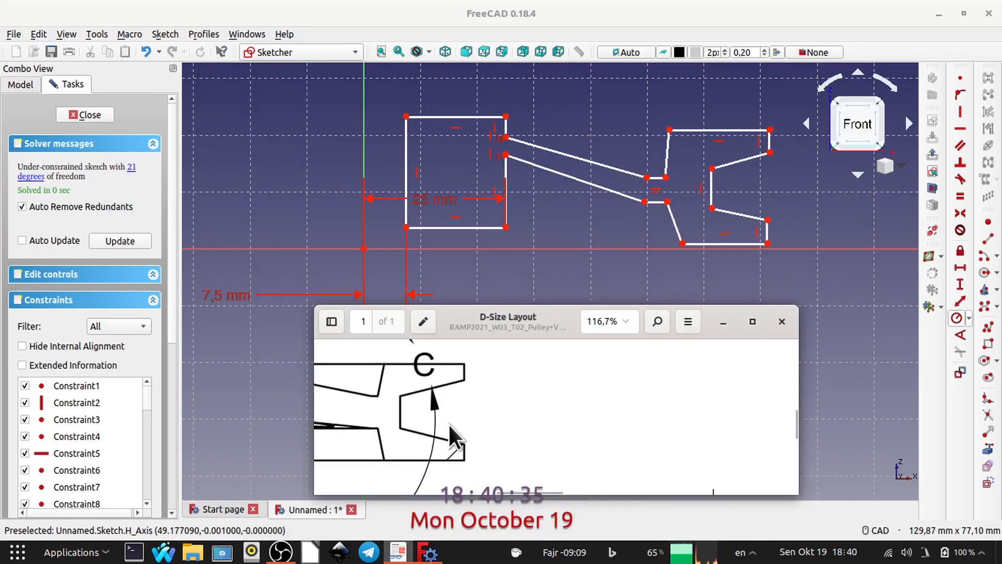
{"action": "middle_click_drag", "start_coordinate": [443, 440], "coordinate": [589, 442]}
{"action": "middle_click_drag", "start_coordinate": [513, 445], "coordinate": [360, 437]}
{"action": "middle_click_drag", "start_coordinate": [614, 424], "coordinate": [565, 390]}
{"action": "middle_click_drag", "start_coordinate": [560, 428], "coordinate": [461, 387]}
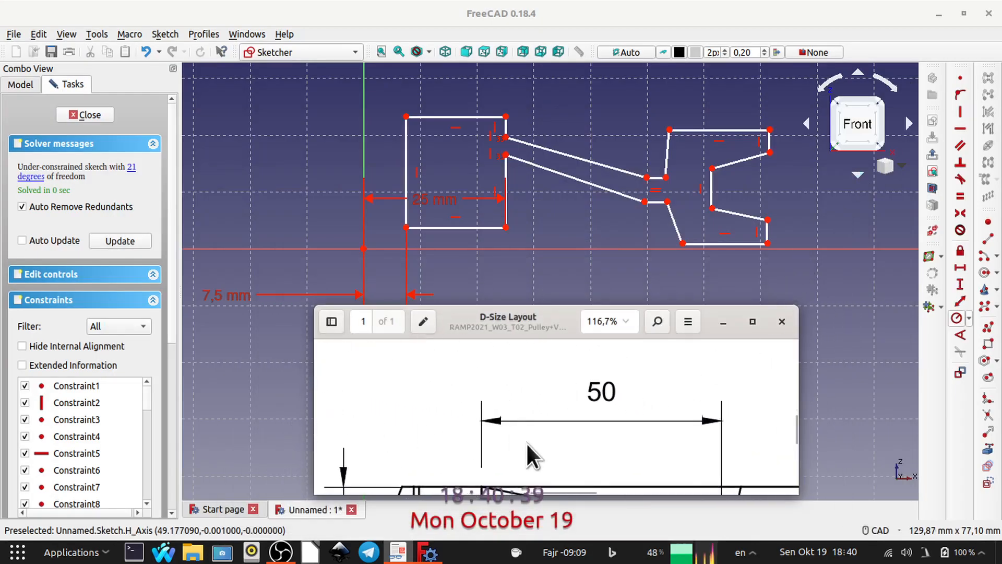
{"action": "middle_click_drag", "start_coordinate": [536, 457], "coordinate": [538, 427]}
{"action": "scroll", "coordinate": [515, 422], "scroll_direction": "down", "scroll_amount": 1}
{"action": "scroll", "coordinate": [537, 426], "scroll_direction": "up", "scroll_amount": 1}
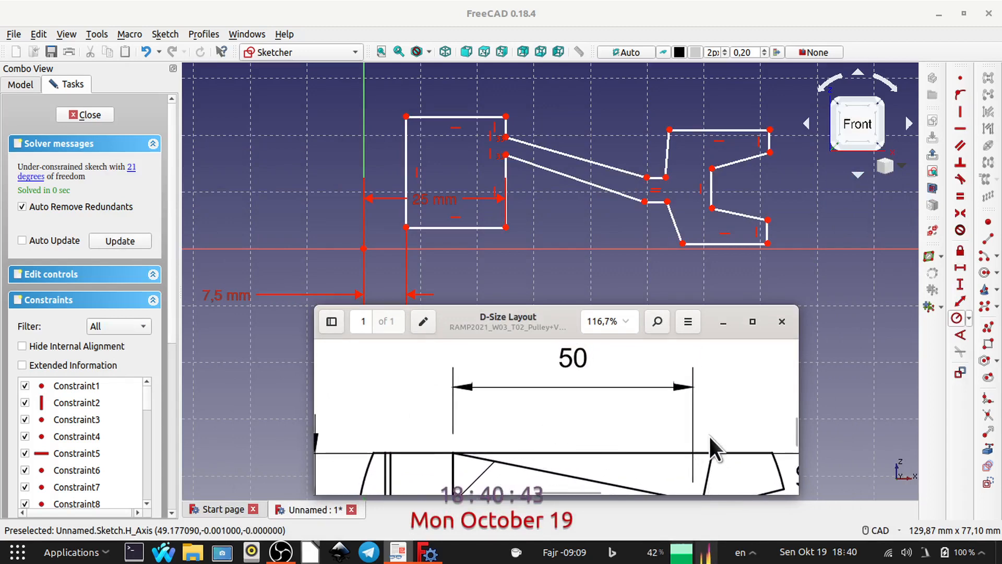
Constrain the horizontal distance from the hub's upper outer corner to the upper flat's inner end to 50 mm
{"action": "left_click", "coordinate": [506, 116]}
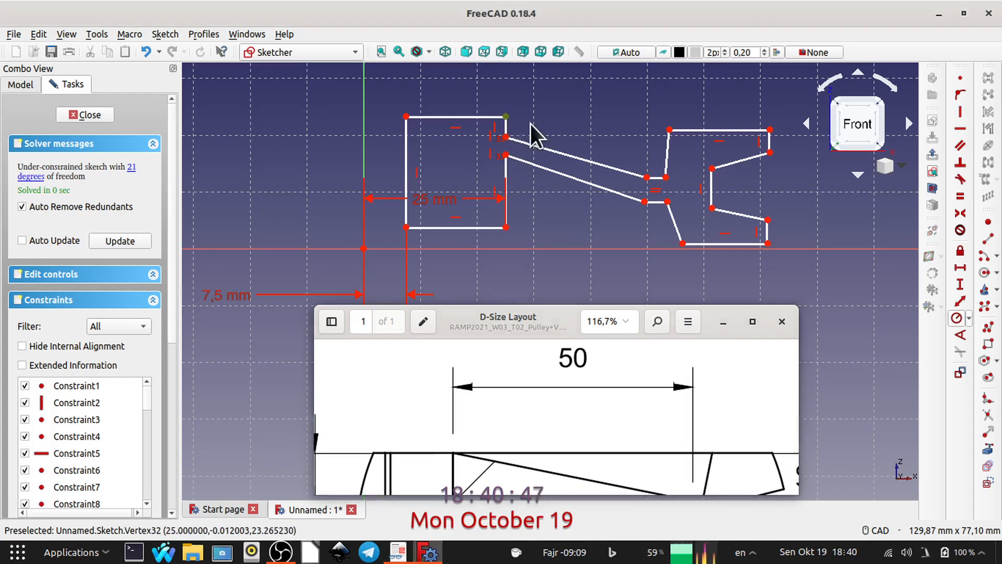
{"action": "left_click", "coordinate": [647, 177]}
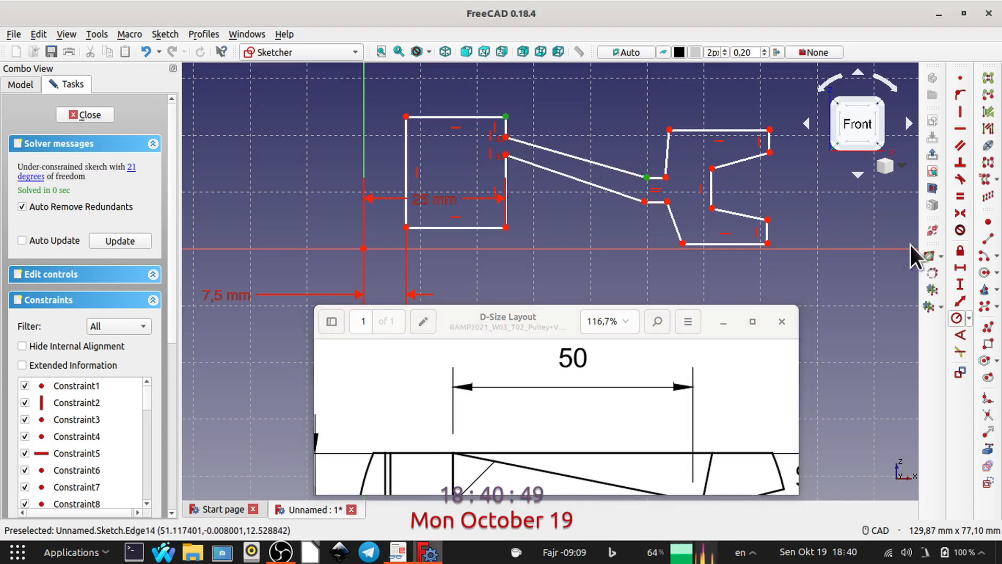
{"action": "left_click", "coordinate": [958, 267]}
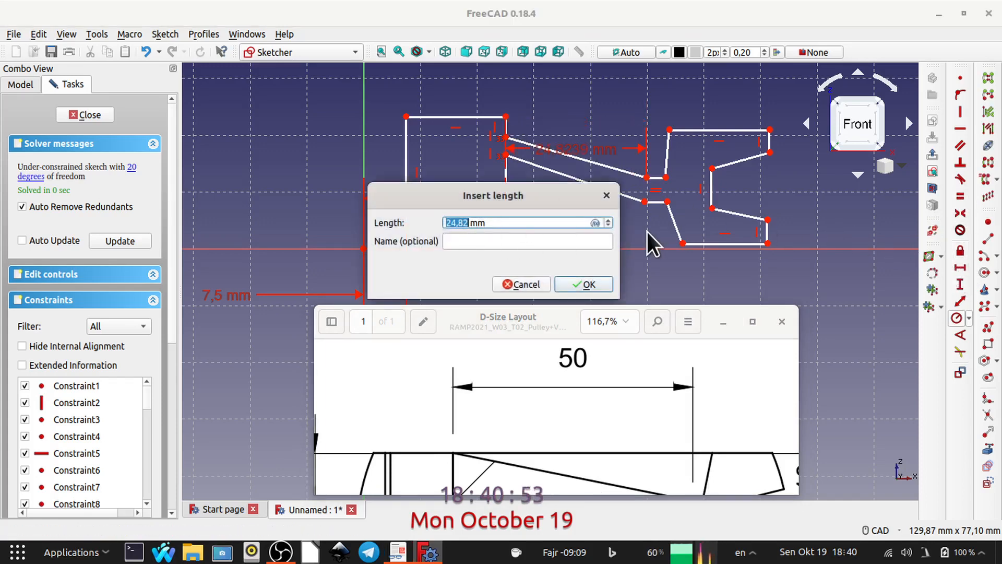
{"action": "type", "text": "50"}
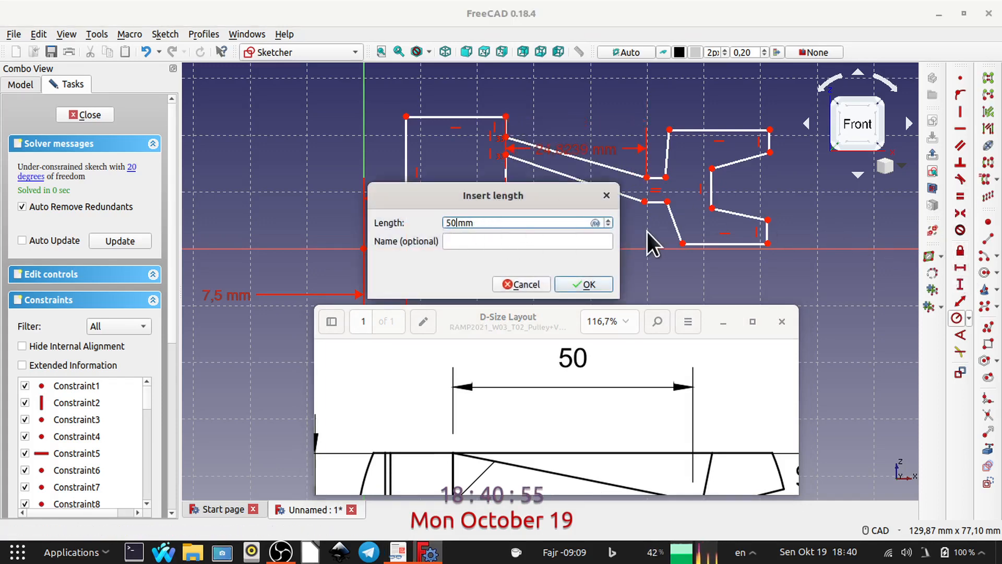
{"action": "key", "text": "Return"}
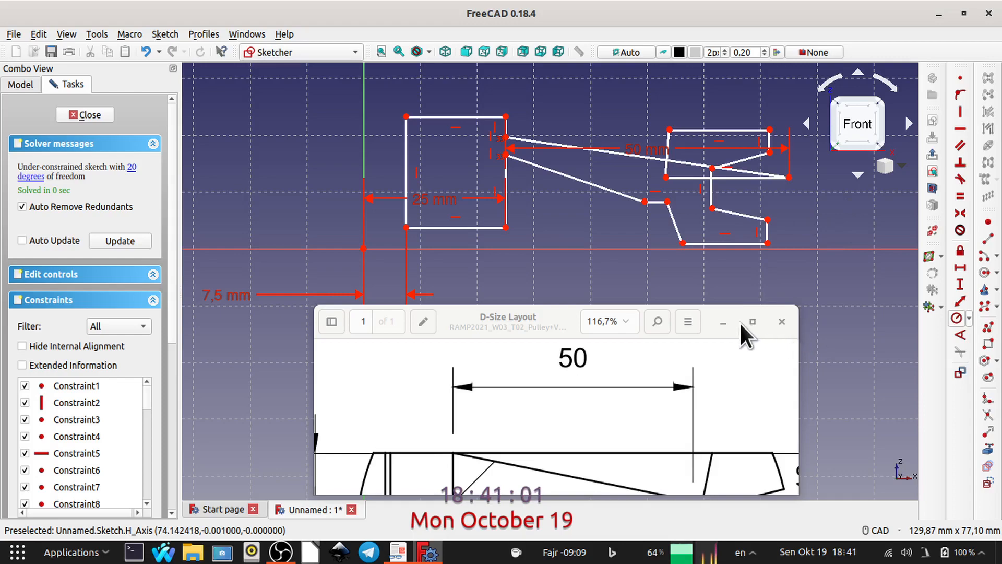
Minimize the PDF drawing and move the rim's upper inner side and upper outer wall outward past the end of the 50 mm dimension
{"action": "left_click", "coordinate": [723, 322]}
{"action": "scroll", "coordinate": [821, 245], "scroll_direction": "down", "scroll_amount": 2}
{"action": "middle_click_drag", "start_coordinate": [790, 235], "coordinate": [722, 266]}
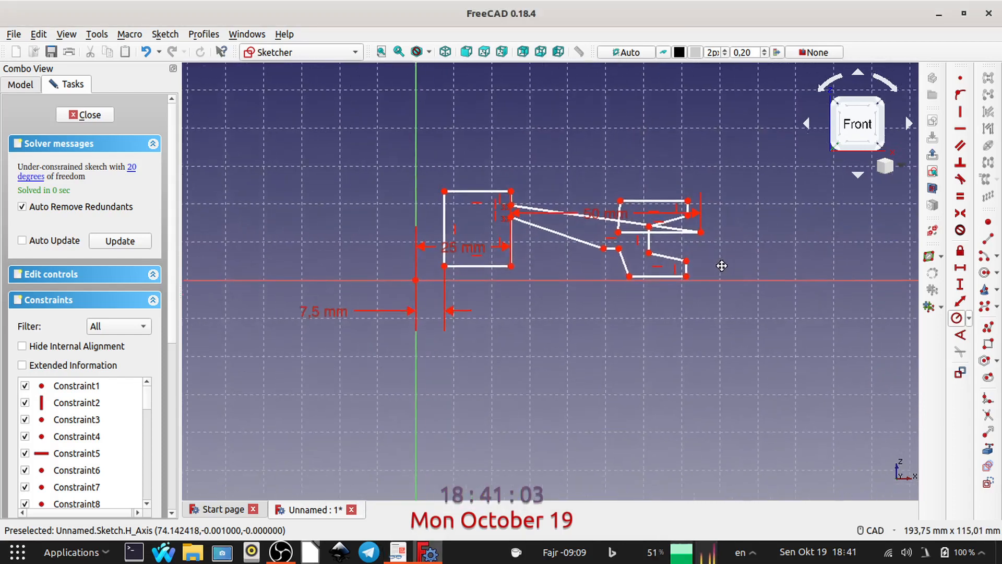
{"action": "scroll", "coordinate": [721, 266], "scroll_direction": "up", "scroll_amount": 6}
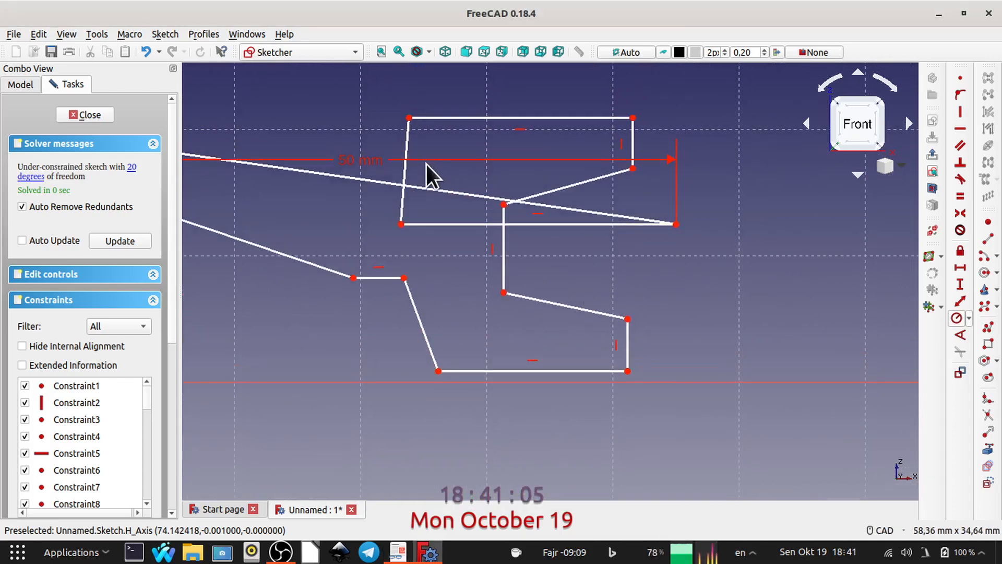
{"action": "mouse_move", "coordinate": [406, 165]}
{"action": "left_mouse_down"}
{"action": "mouse_move", "coordinate": [789, 167]}
{"action": "mouse_move", "coordinate": [783, 154]}
{"action": "left_mouse_up"}
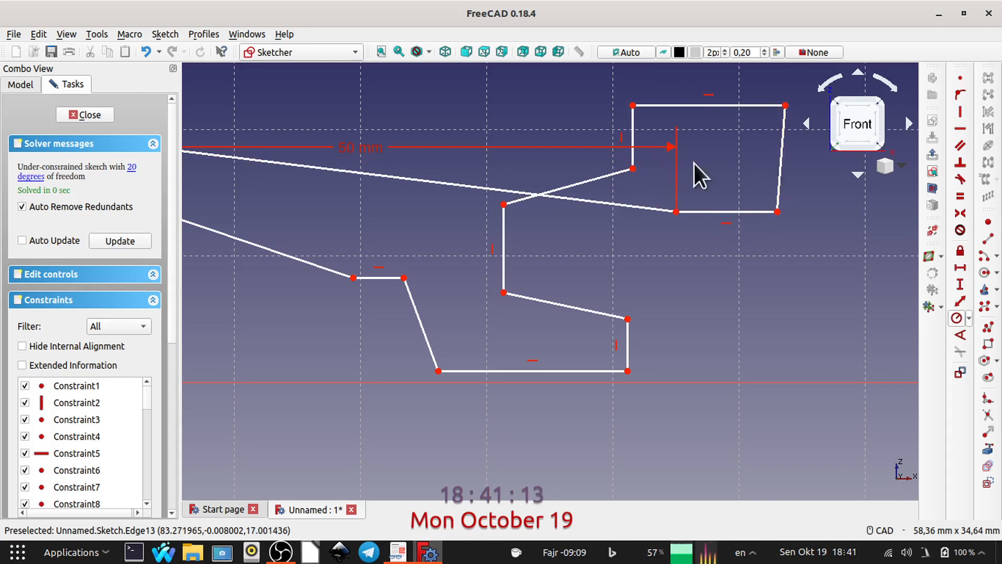
{"action": "mouse_move", "coordinate": [633, 157]}
{"action": "left_mouse_down"}
{"action": "mouse_move", "coordinate": [831, 176]}
{"action": "mouse_move", "coordinate": [741, 166]}
{"action": "left_mouse_up"}
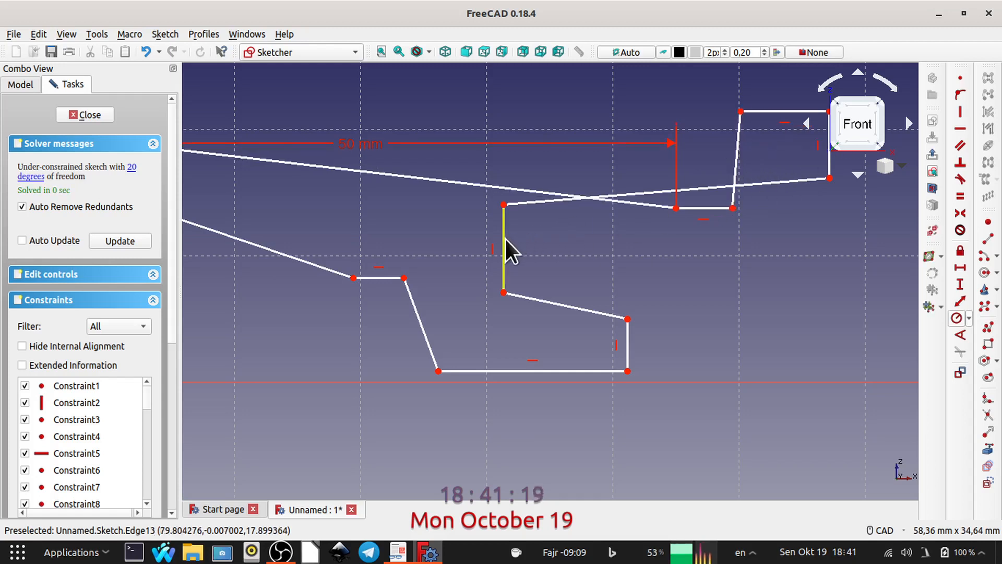
Move the belt groove's inner wall and the rim's lower and upper outer walls outward so the rim profile is untangled
{"action": "mouse_move", "coordinate": [505, 241]}
{"action": "left_mouse_down"}
{"action": "mouse_move", "coordinate": [586, 245]}
{"action": "mouse_move", "coordinate": [782, 230]}
{"action": "left_mouse_up"}
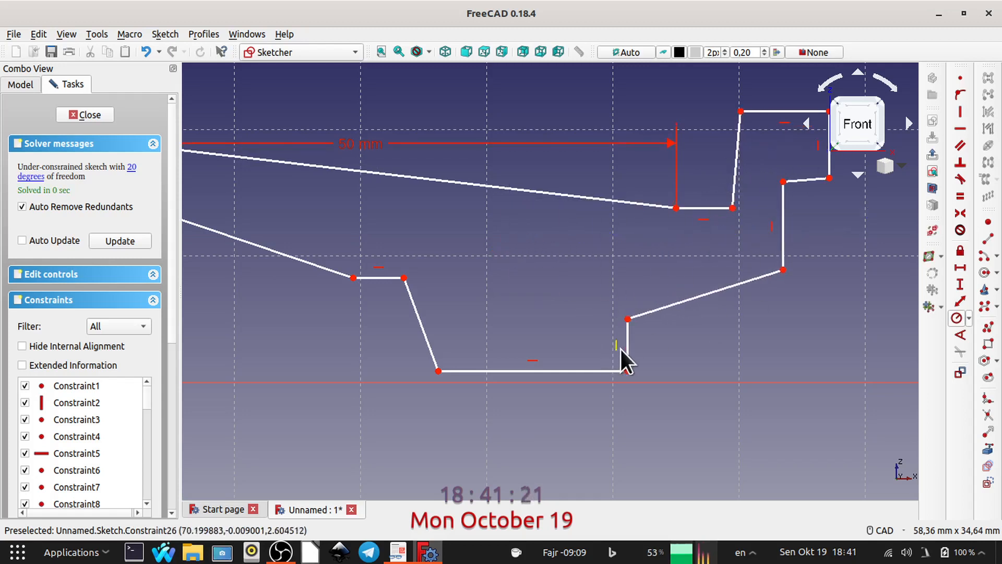
{"action": "left_click_drag", "start_coordinate": [627, 347], "coordinate": [817, 314]}
{"action": "scroll", "coordinate": [555, 273], "scroll_direction": "down", "scroll_amount": 4}
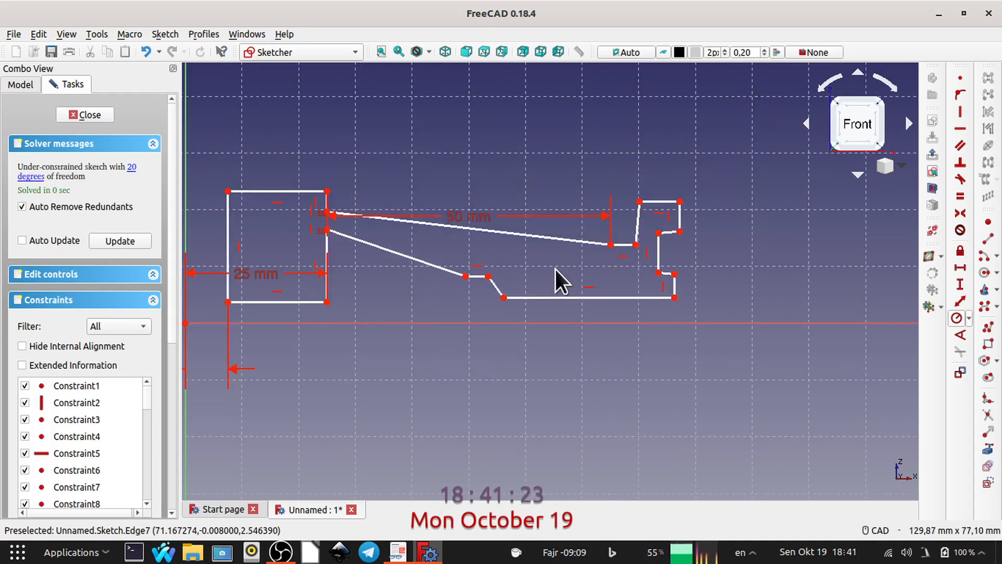
{"action": "left_click_drag", "start_coordinate": [674, 286], "coordinate": [737, 283]}
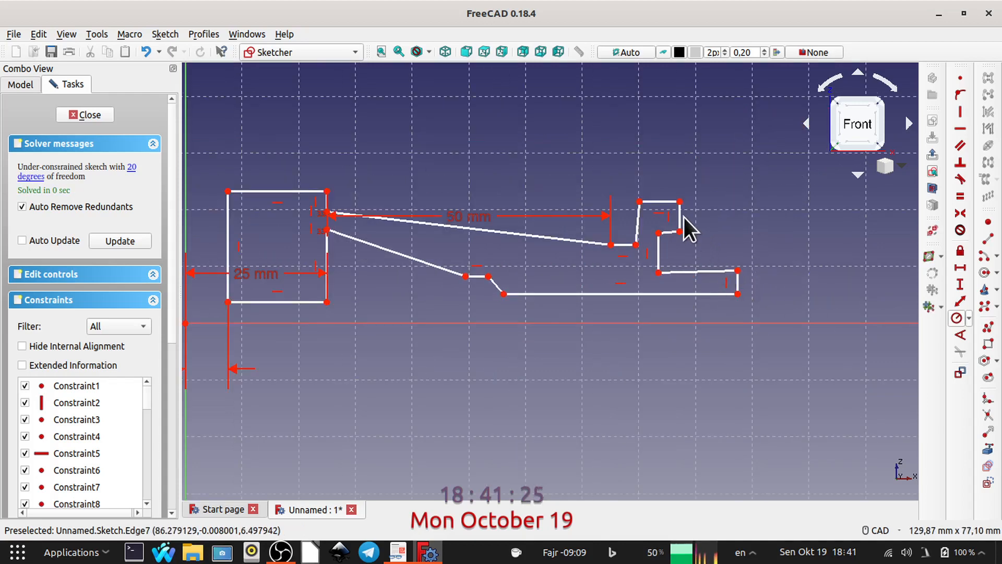
{"action": "left_click_drag", "start_coordinate": [680, 217], "coordinate": [736, 221]}
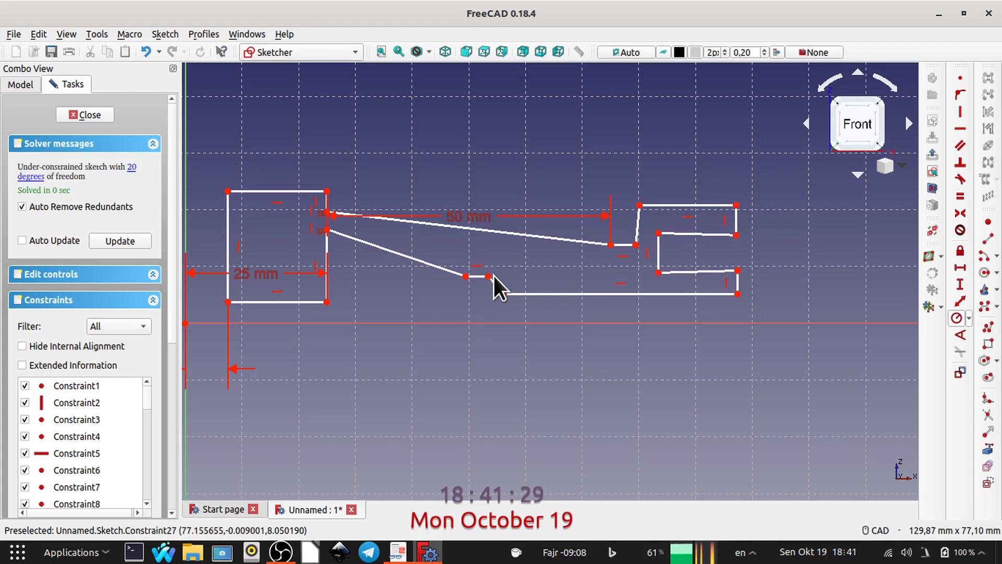
Move the lower flat's outer end below the upper flat and straighten the rim's lower inner side with a temporary vertical constraint, deleting that constraint again
{"action": "left_click_drag", "start_coordinate": [488, 276], "coordinate": [631, 268]}
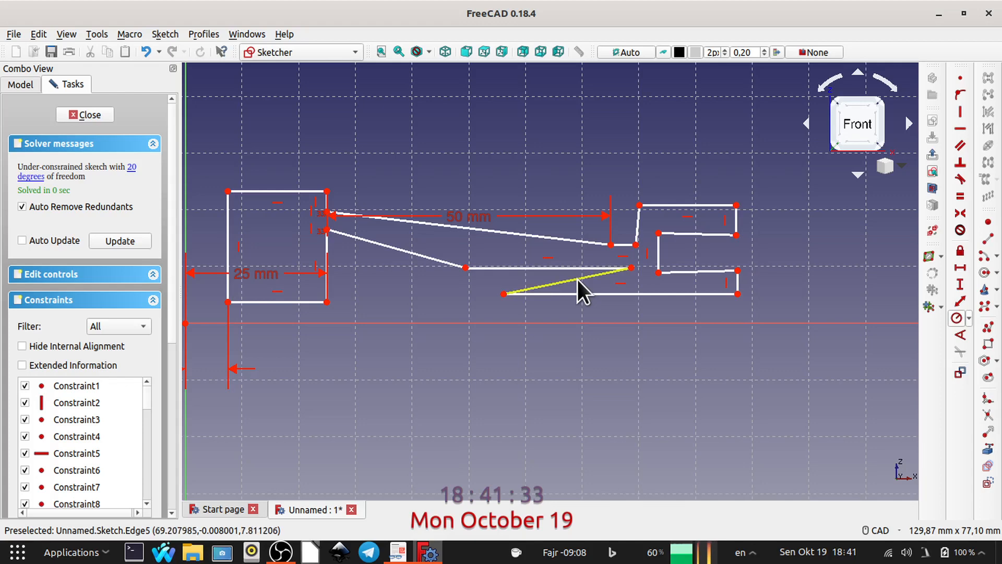
{"action": "left_click", "coordinate": [577, 280]}
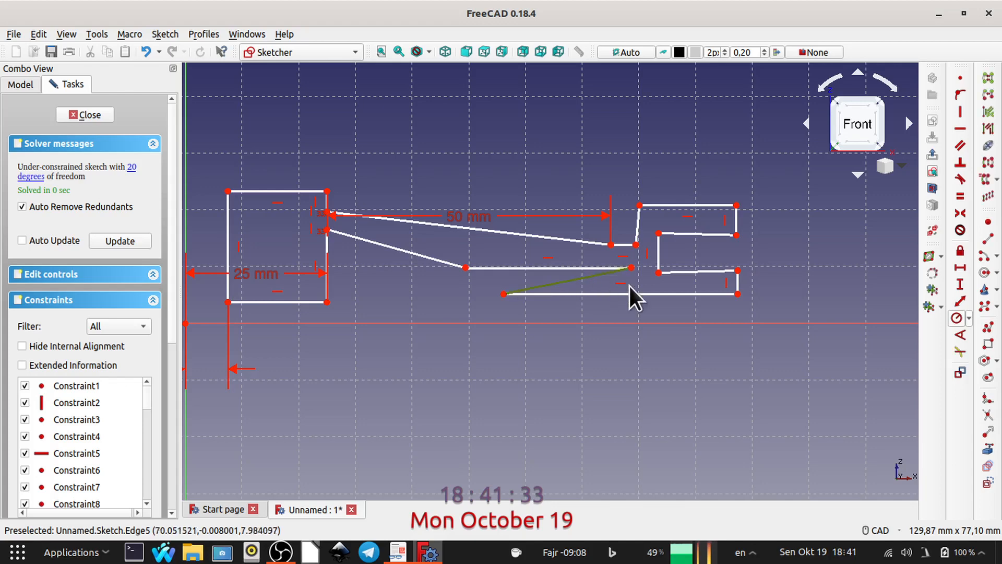
{"action": "left_click", "coordinate": [961, 111]}
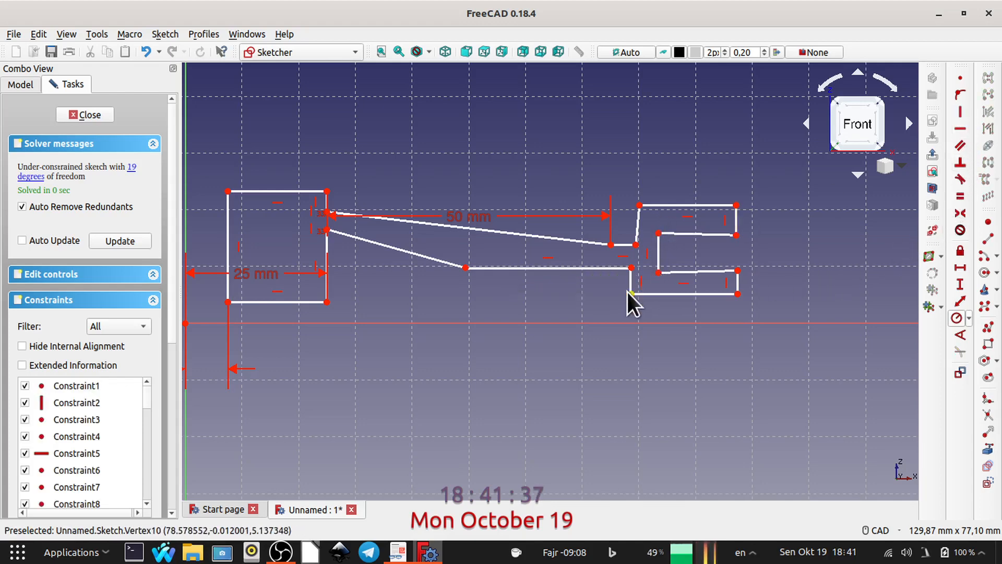
{"action": "left_click", "coordinate": [643, 283]}
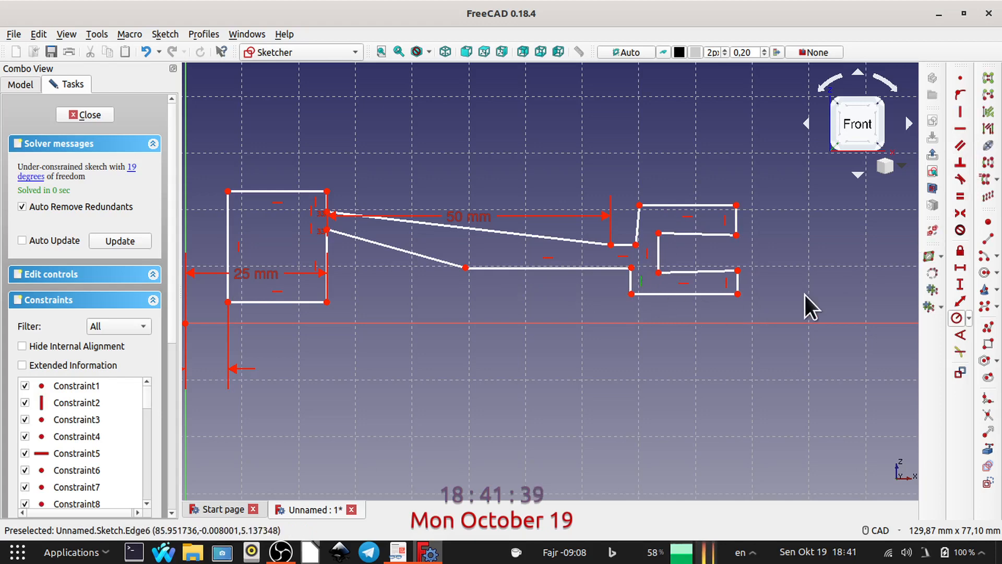
{"action": "key", "text": "Delete"}
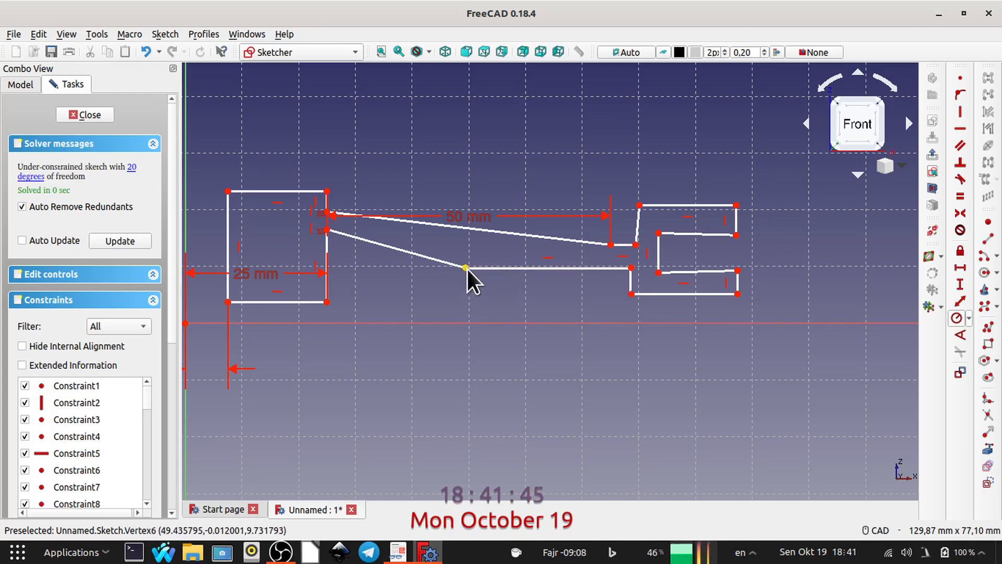
Move the lower flat's inner end outward toward the rim and align it vertically with the upper flat's inner end
{"action": "mouse_move", "coordinate": [466, 268]}
{"action": "left_mouse_down"}
{"action": "mouse_move", "coordinate": [617, 269]}
{"action": "mouse_move", "coordinate": [607, 265]}
{"action": "left_mouse_up"}
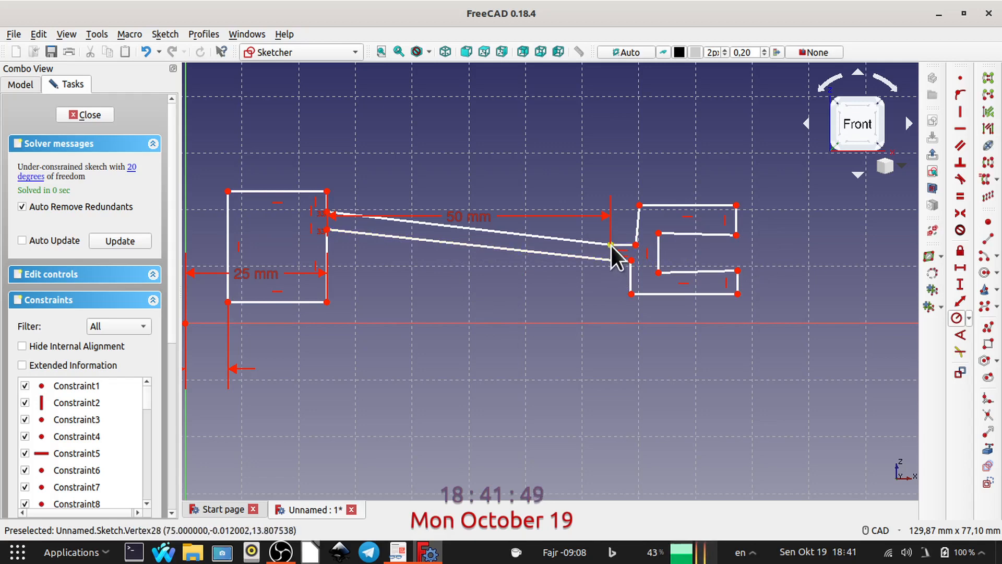
{"action": "left_click", "coordinate": [611, 244]}
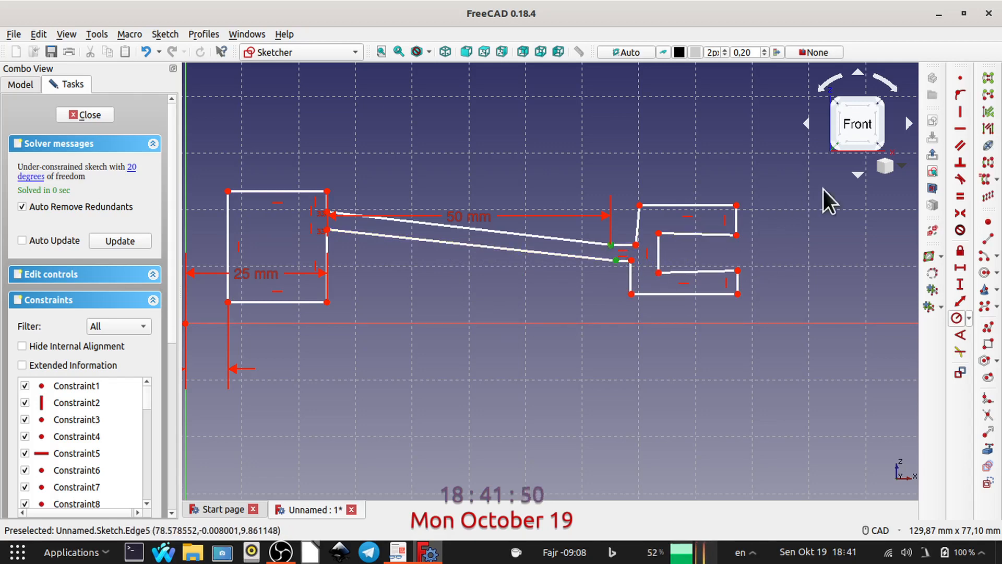
{"action": "left_click", "coordinate": [959, 112]}
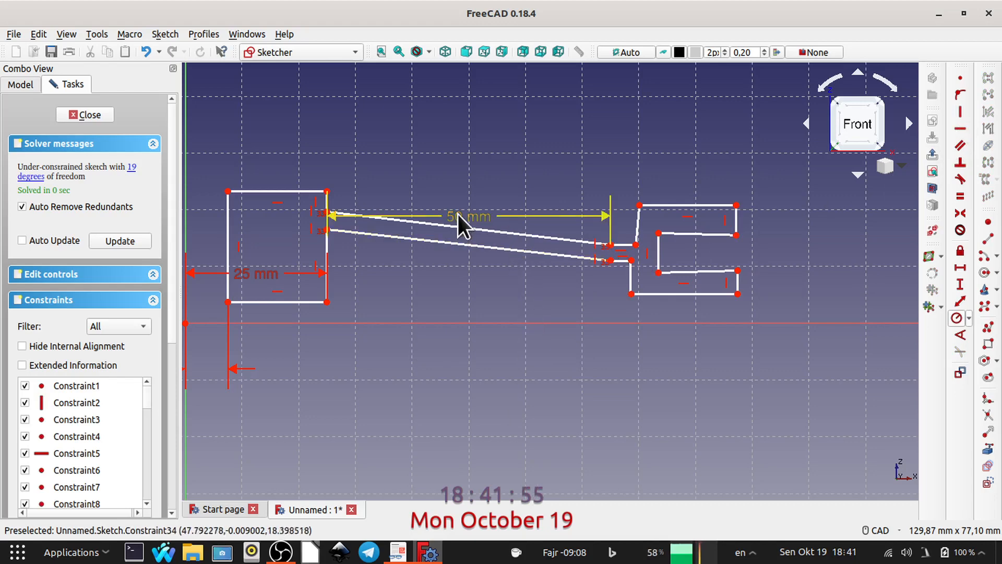
Move the 50 mm dimension above the profile and examine the Detail C dimensions in the PDF drawing
{"action": "left_click_drag", "start_coordinate": [459, 215], "coordinate": [461, 147]}
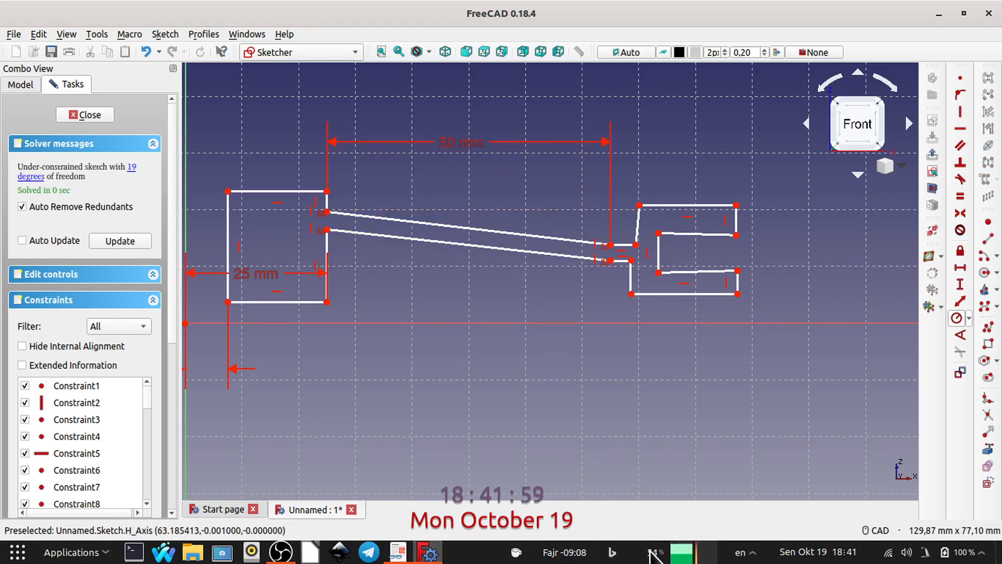
{"action": "left_click", "coordinate": [397, 551]}
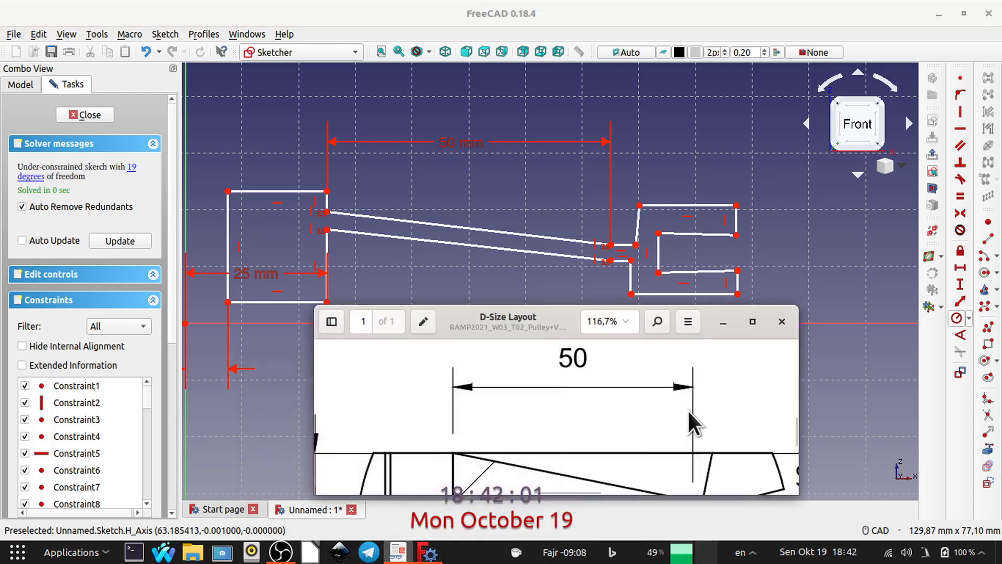
{"action": "left_click", "coordinate": [753, 323]}
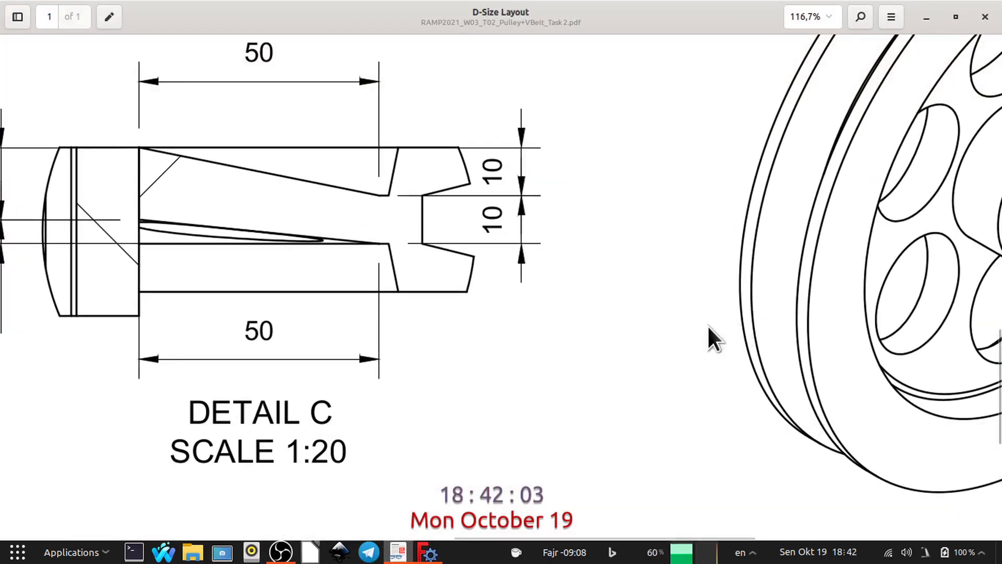
{"action": "mouse_move", "coordinate": [467, 333]}
{"action": "middle_mouse_down"}
{"action": "mouse_move", "coordinate": [619, 293]}
{"action": "mouse_move", "coordinate": [662, 294]}
{"action": "middle_mouse_up"}
{"action": "middle_click_drag", "start_coordinate": [480, 155], "coordinate": [533, 220]}
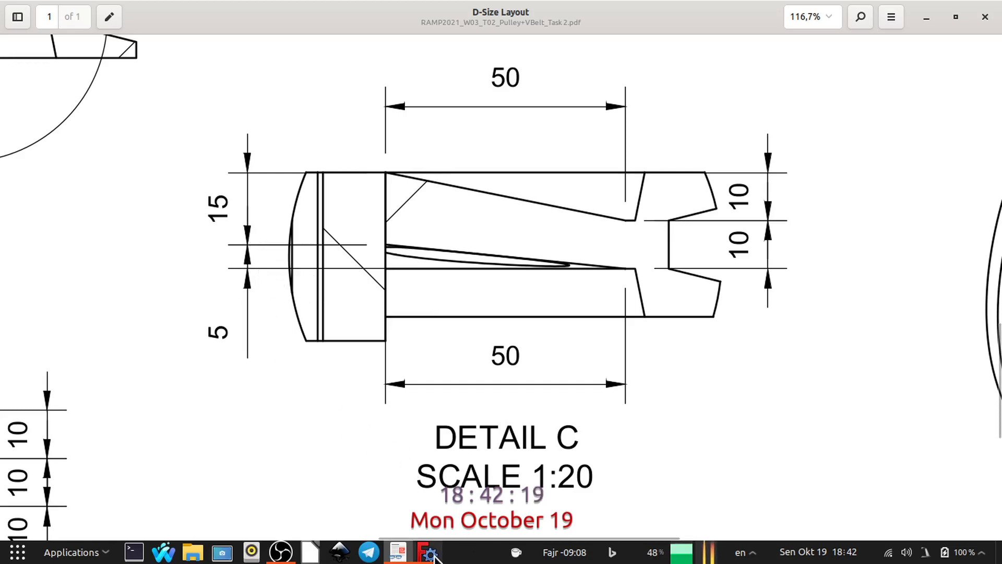
{"action": "mouse_move", "coordinate": [424, 556]}
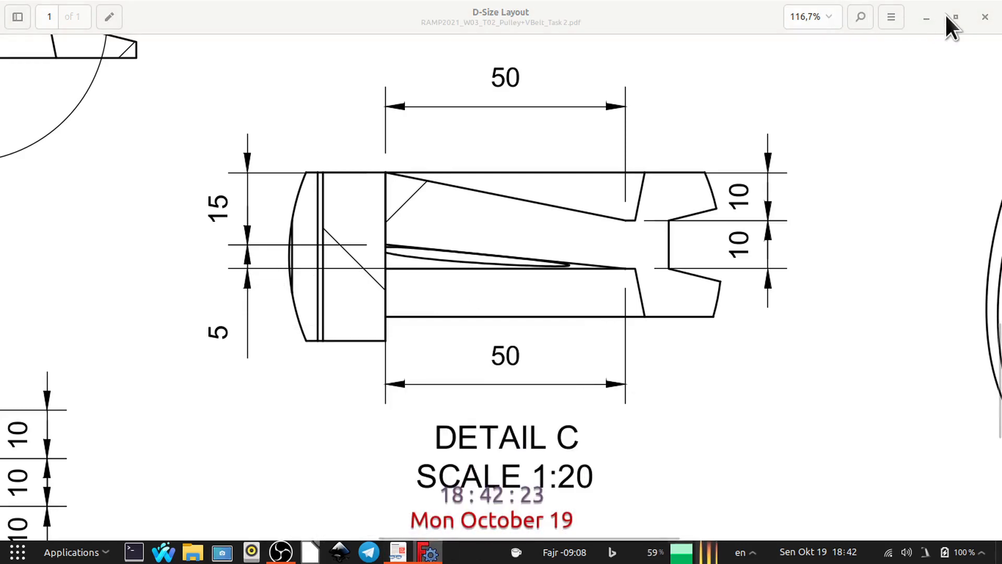
{"action": "left_click", "coordinate": [927, 17]}
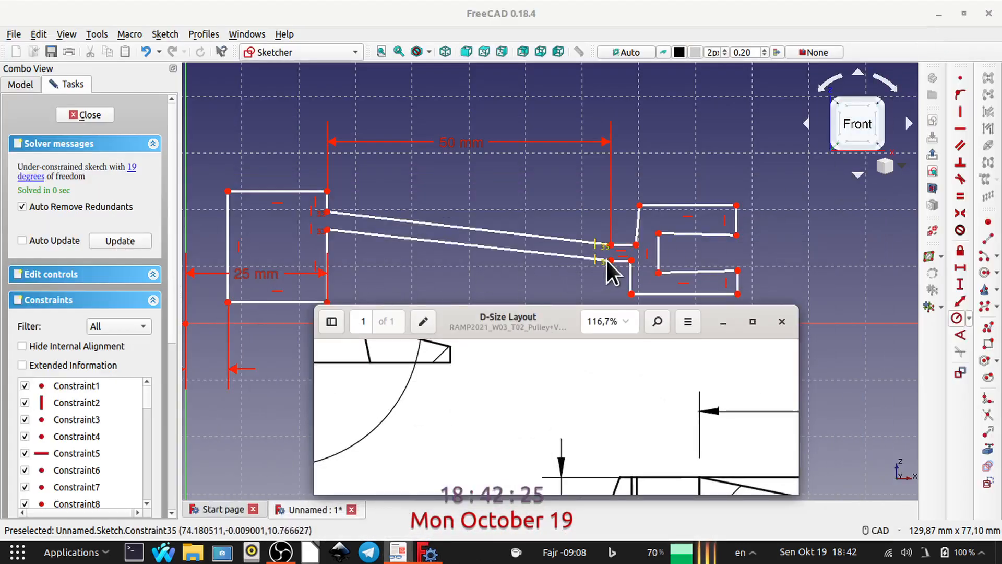
Constrain the vertical distance between the lower web line's two ends to 5 mm, minimize the PDF and place the dimension beside the hub
{"action": "left_click", "coordinate": [610, 259]}
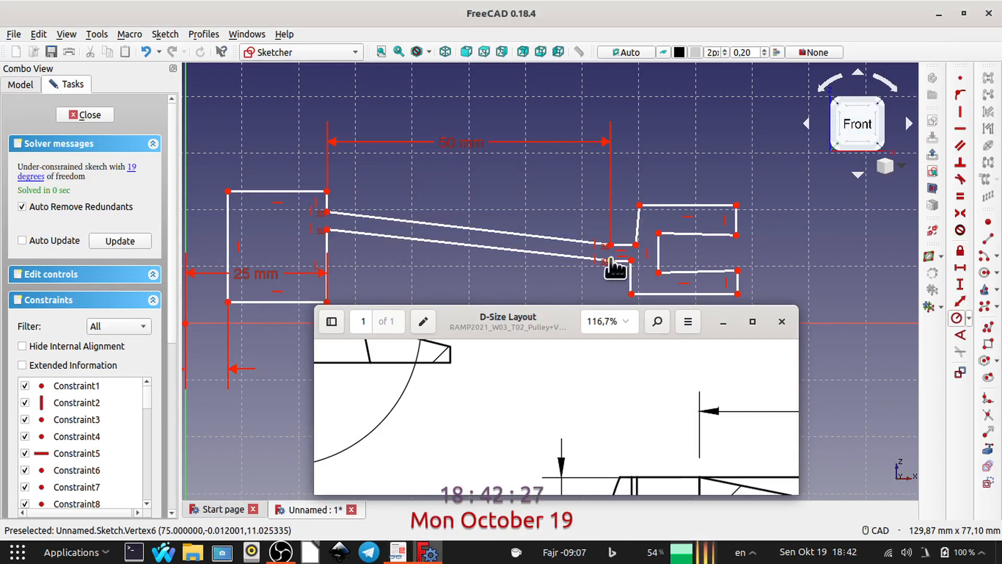
{"action": "left_click", "coordinate": [327, 230]}
{"action": "left_click", "coordinate": [960, 283]}
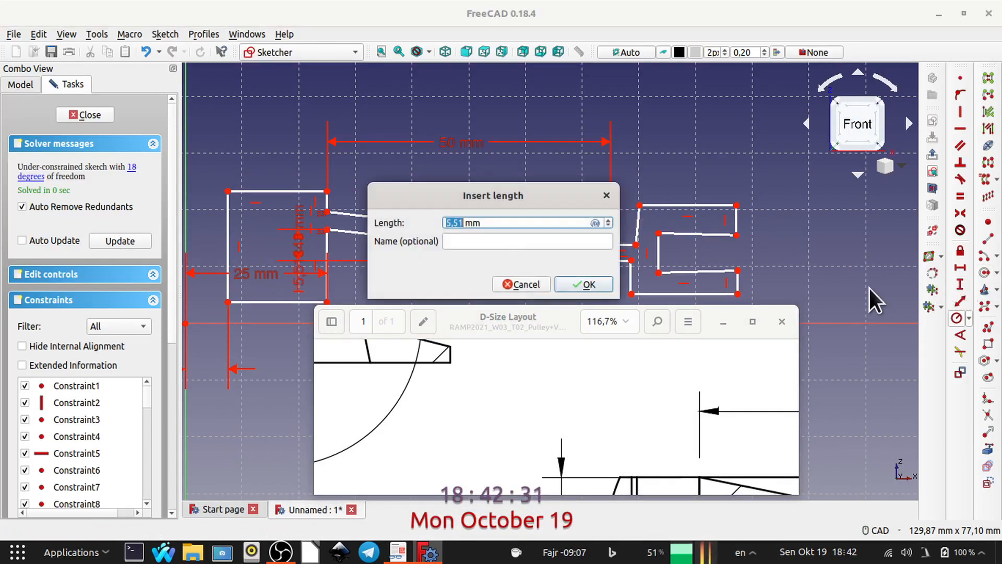
{"action": "type", "text": "5"}
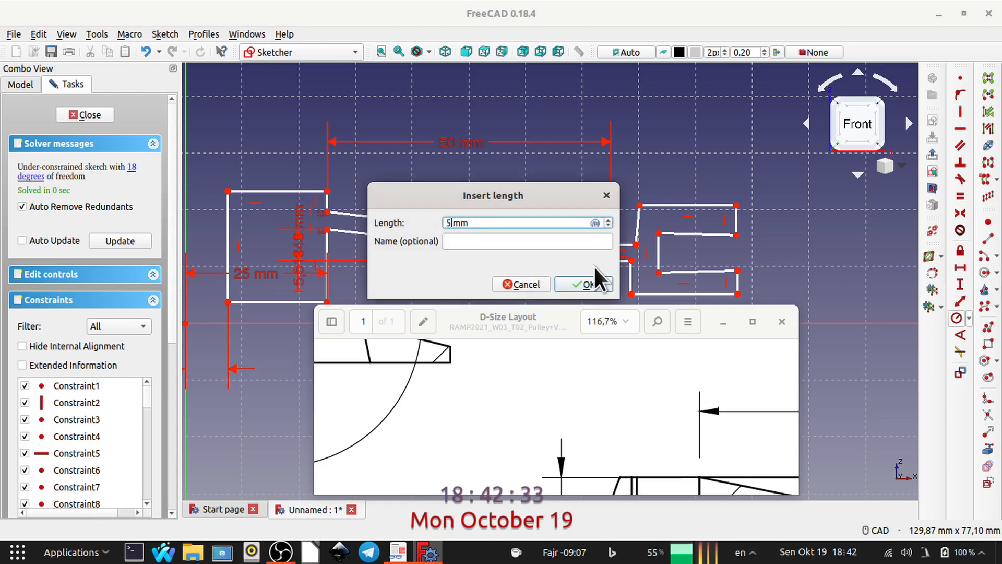
{"action": "key", "text": "Return"}
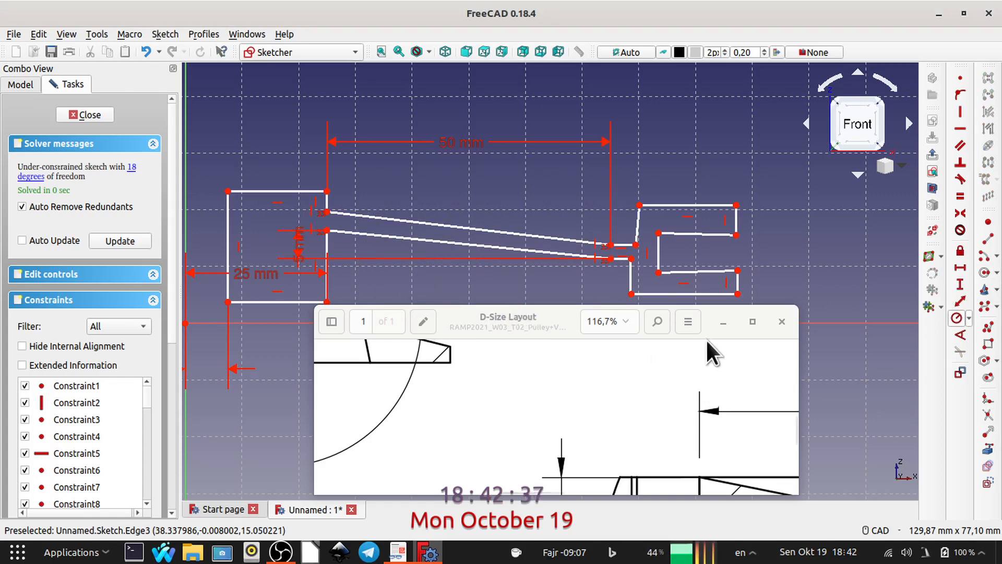
{"action": "left_click", "coordinate": [723, 321]}
{"action": "middle_click_drag", "start_coordinate": [599, 329], "coordinate": [705, 385]}
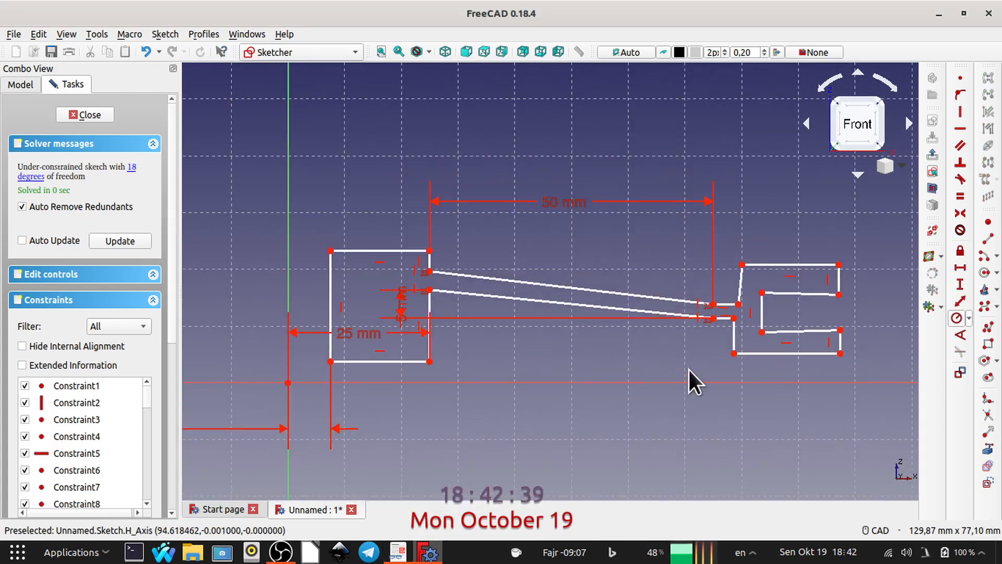
{"action": "left_click_drag", "start_coordinate": [406, 303], "coordinate": [252, 199]}
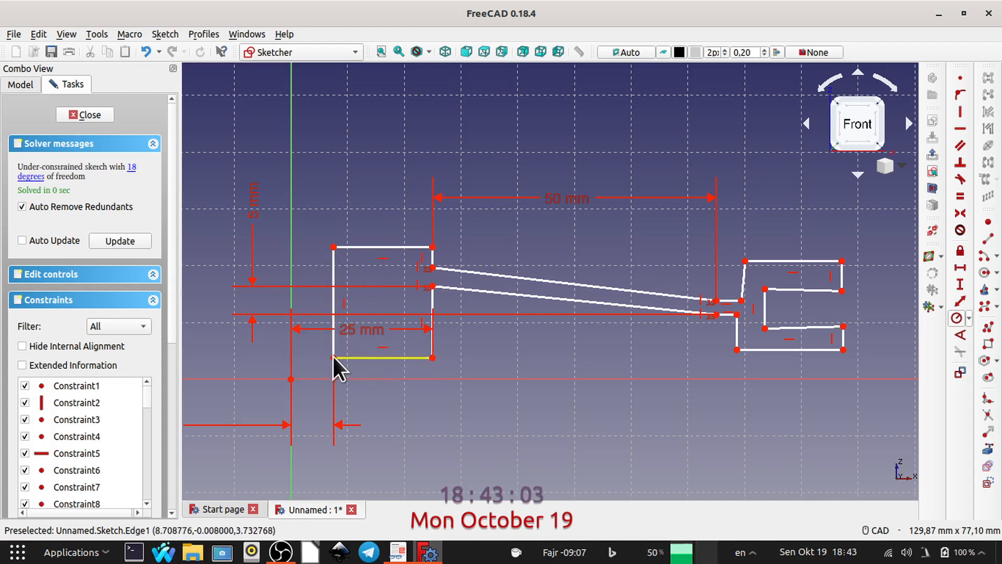
Raise the hub's bottom edge to just below the level of the lower flat at the web's outer end
{"action": "left_click_drag", "start_coordinate": [334, 358], "coordinate": [333, 319]}
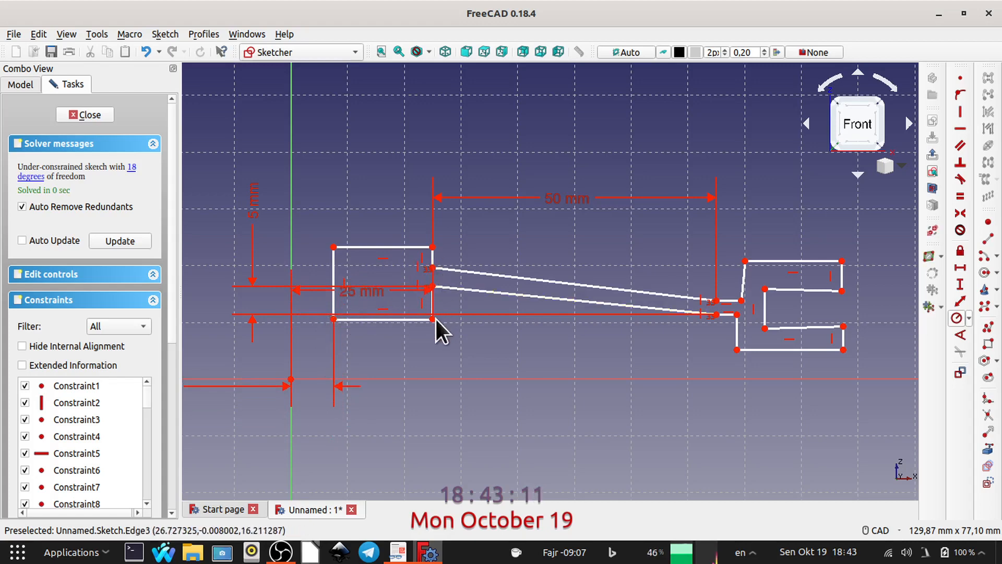
{"action": "left_click", "coordinate": [432, 247]}
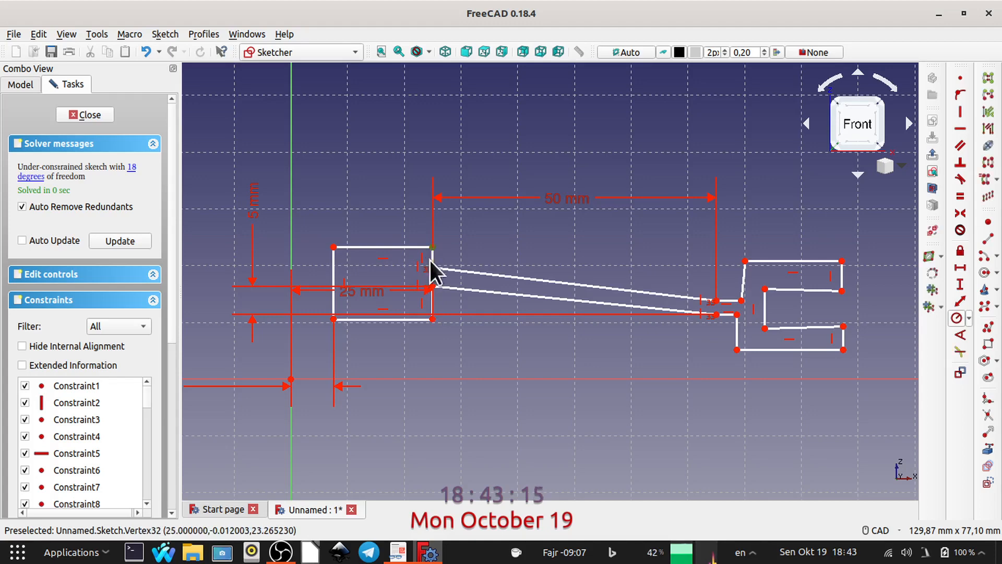
{"action": "left_click", "coordinate": [432, 319]}
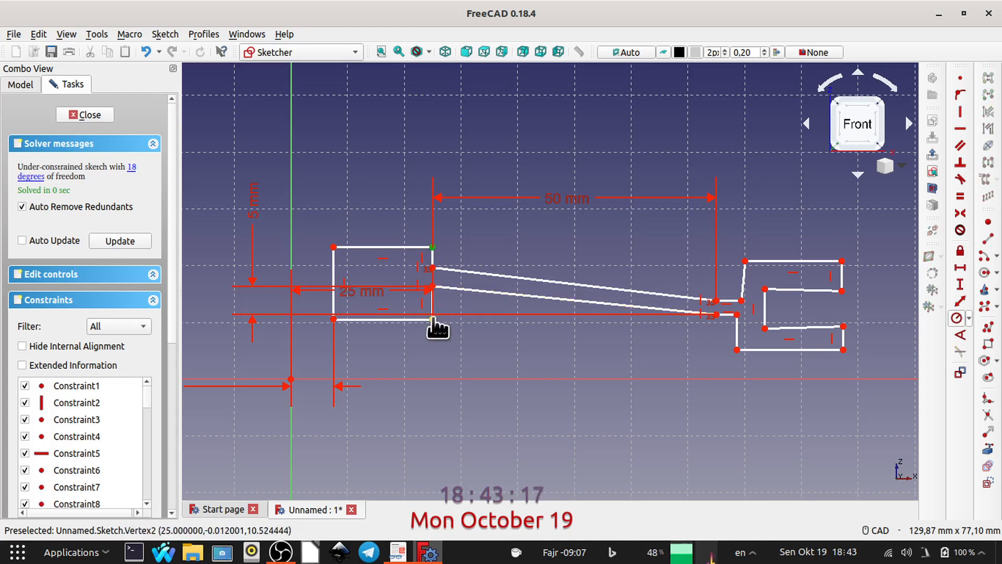
{"action": "left_click_drag", "start_coordinate": [432, 320], "coordinate": [433, 325]}
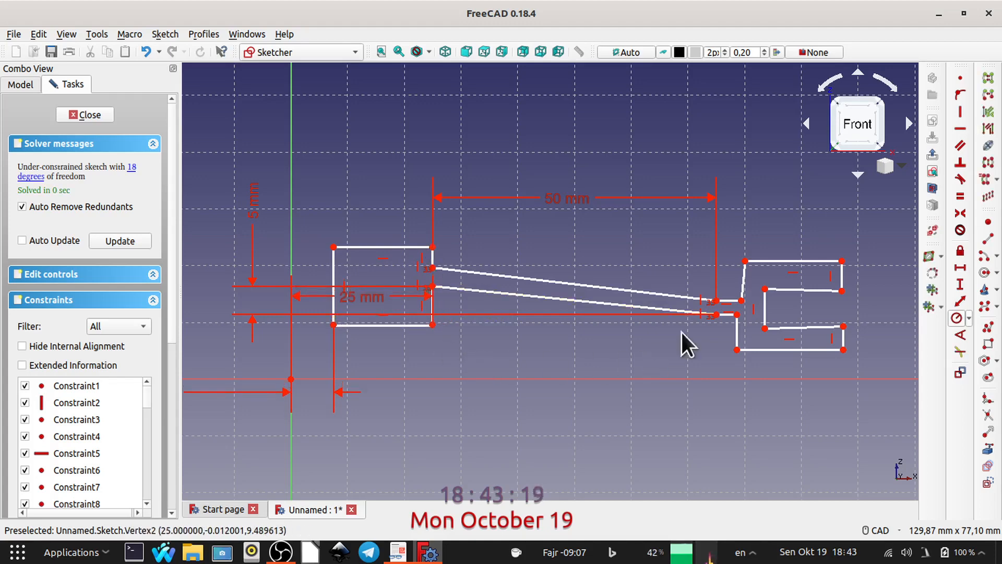
Try to align the hub's lower outer corner horizontally with the lower flat's inner end and move the hub's lower inner corner up
{"action": "left_click", "coordinate": [716, 313]}
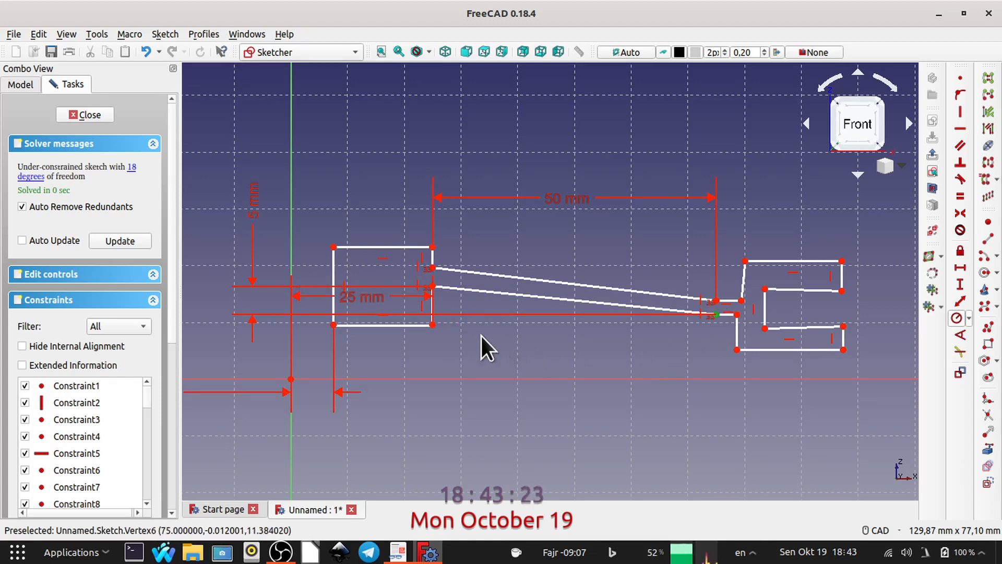
{"action": "left_click", "coordinate": [432, 324]}
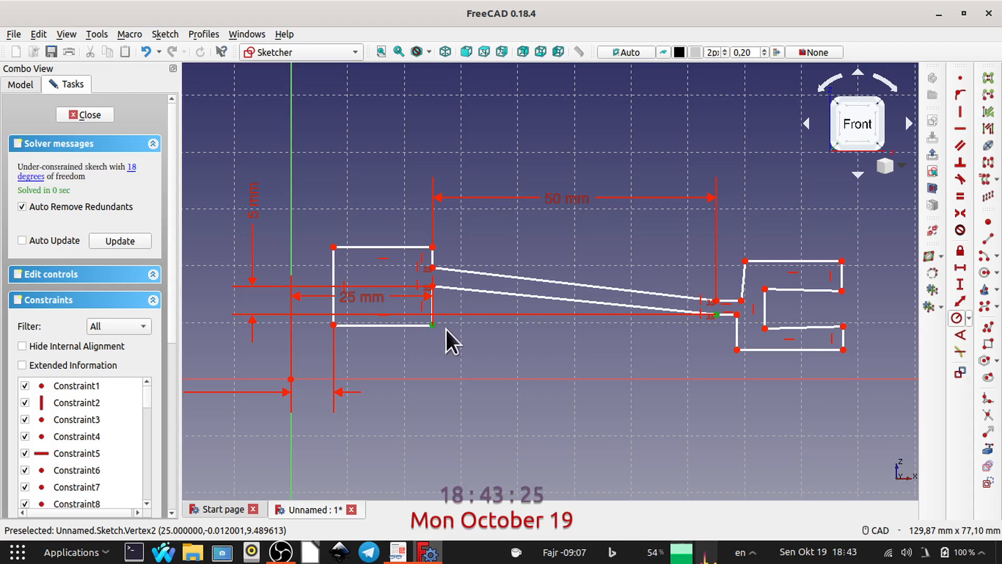
{"action": "left_click", "coordinate": [958, 126]}
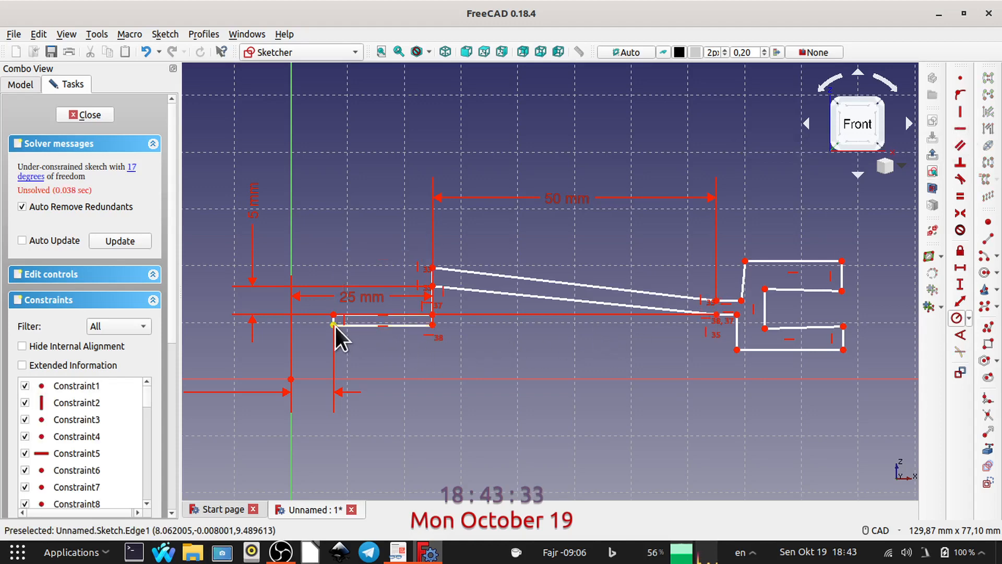
{"action": "left_click_drag", "start_coordinate": [334, 324], "coordinate": [335, 306]}
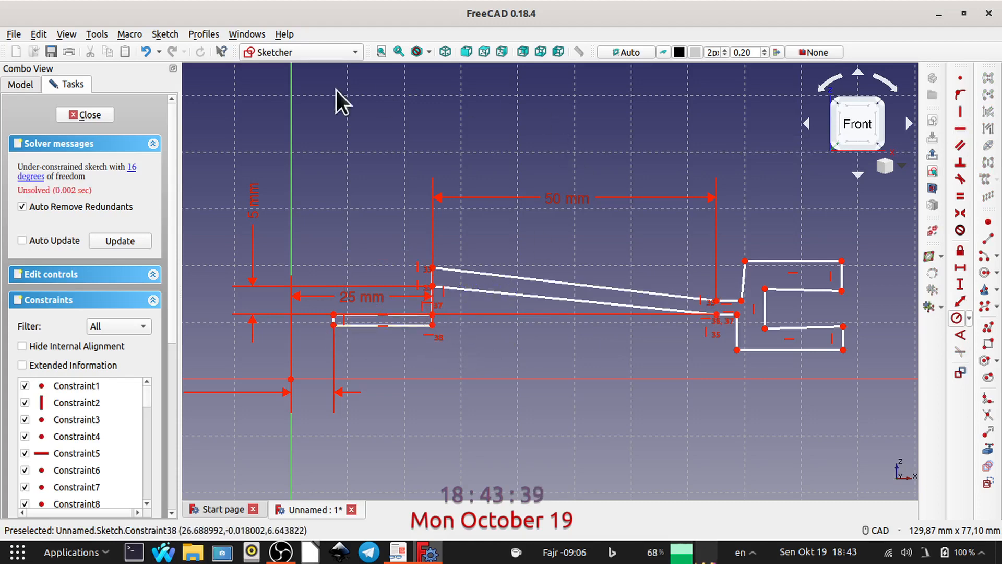
Undo the corner move and the horizontal alignment of the hub's lower outer corner
{"action": "left_click", "coordinate": [146, 50]}
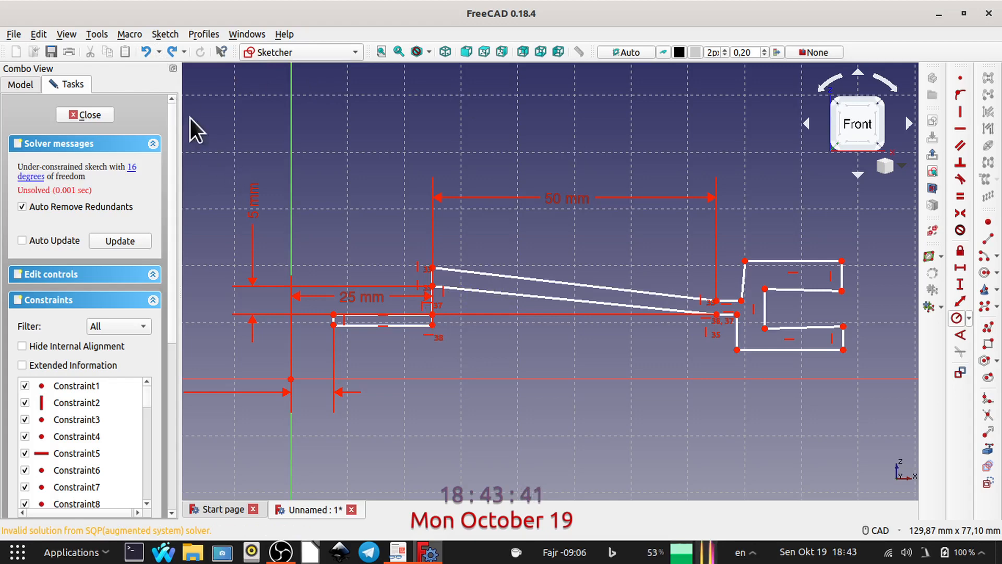
{"action": "left_click", "coordinate": [159, 52]}
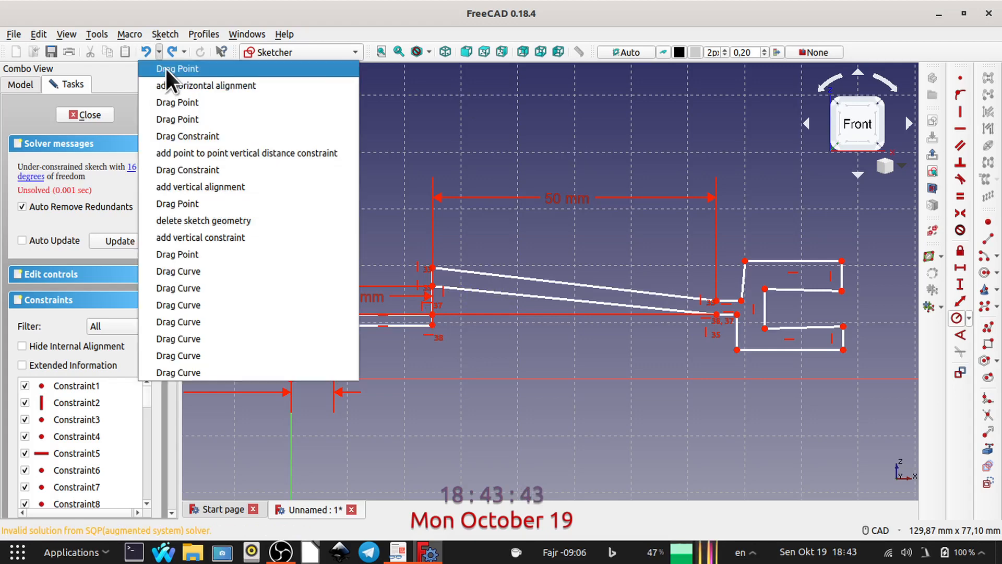
{"action": "left_click", "coordinate": [165, 66]}
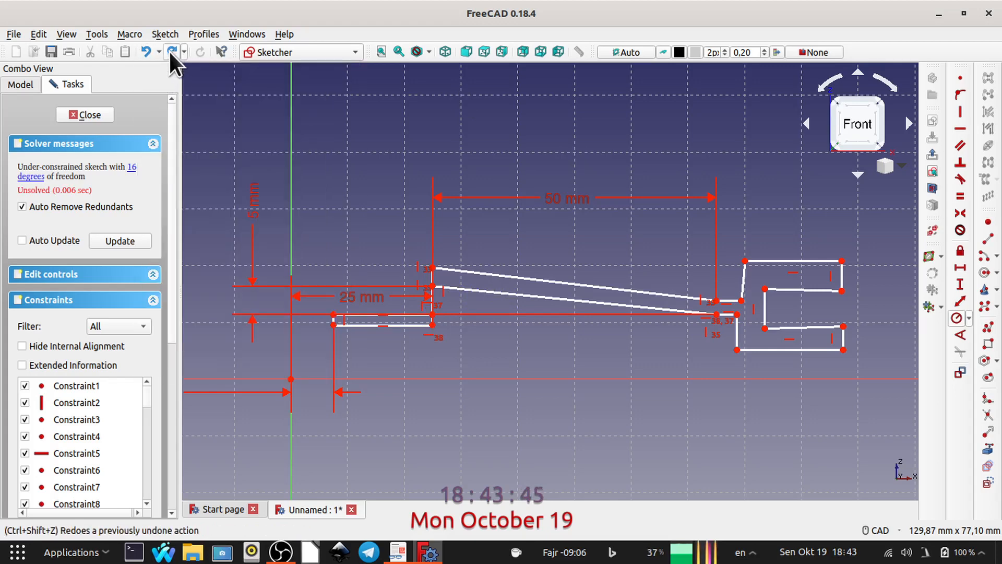
{"action": "left_click", "coordinate": [158, 52]}
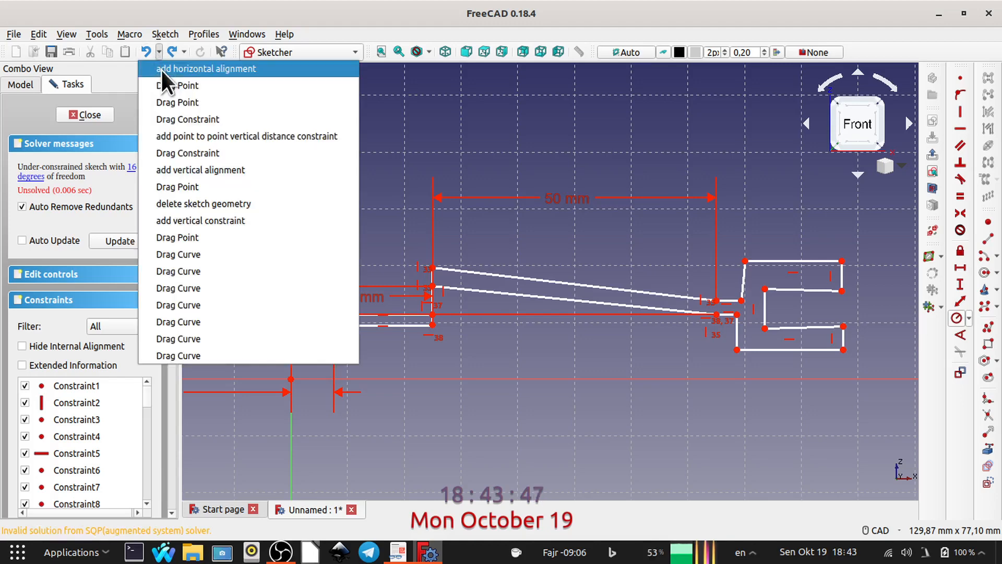
{"action": "left_click", "coordinate": [162, 68]}
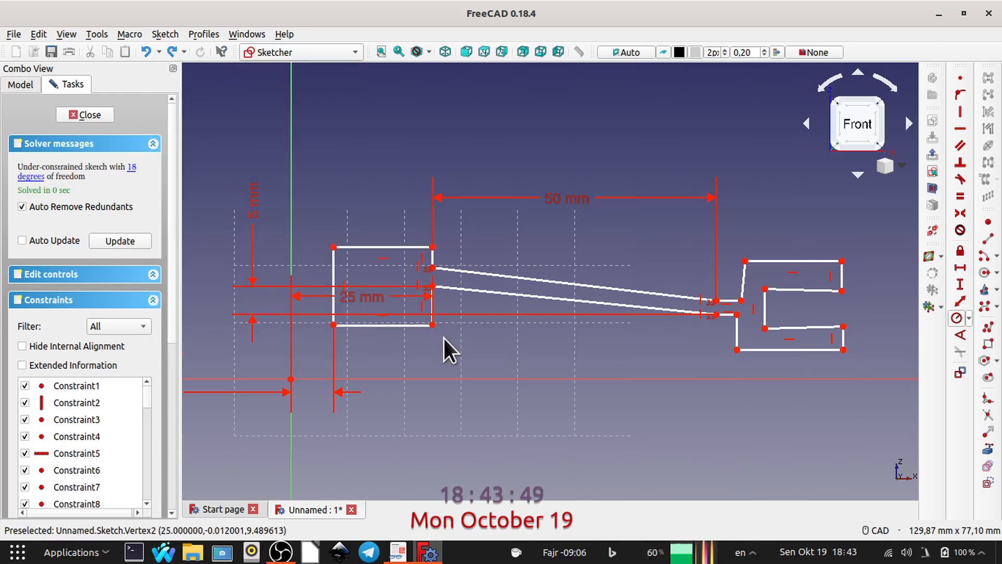
Nudge the hub's lower outer corner upward and constrain it horizontally level with the lower flat's inner end
{"action": "mouse_move", "coordinate": [432, 325]}
{"action": "left_mouse_down"}
{"action": "mouse_move", "coordinate": [432, 315]}
{"action": "mouse_move", "coordinate": [432, 323]}
{"action": "left_mouse_up"}
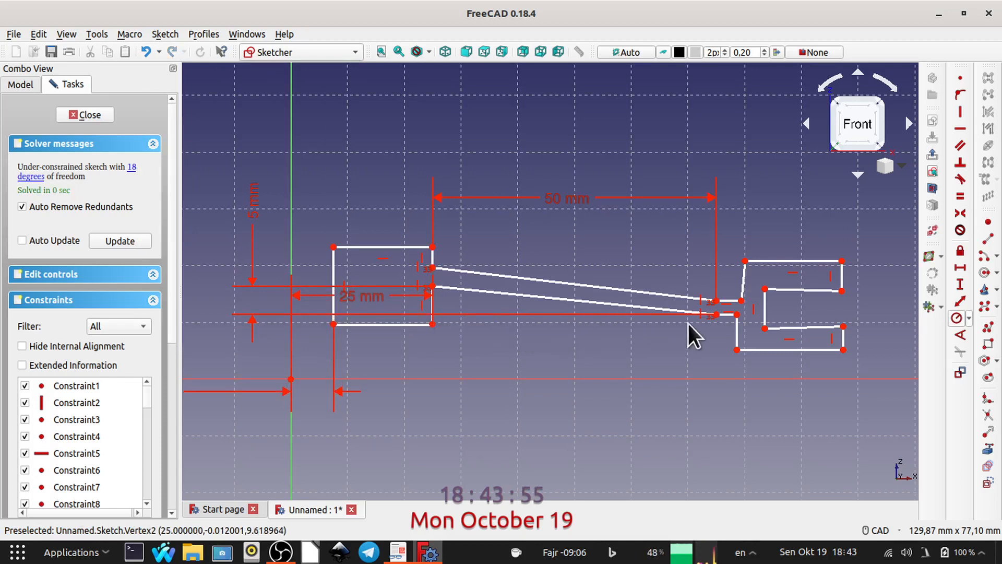
{"action": "left_click", "coordinate": [433, 323]}
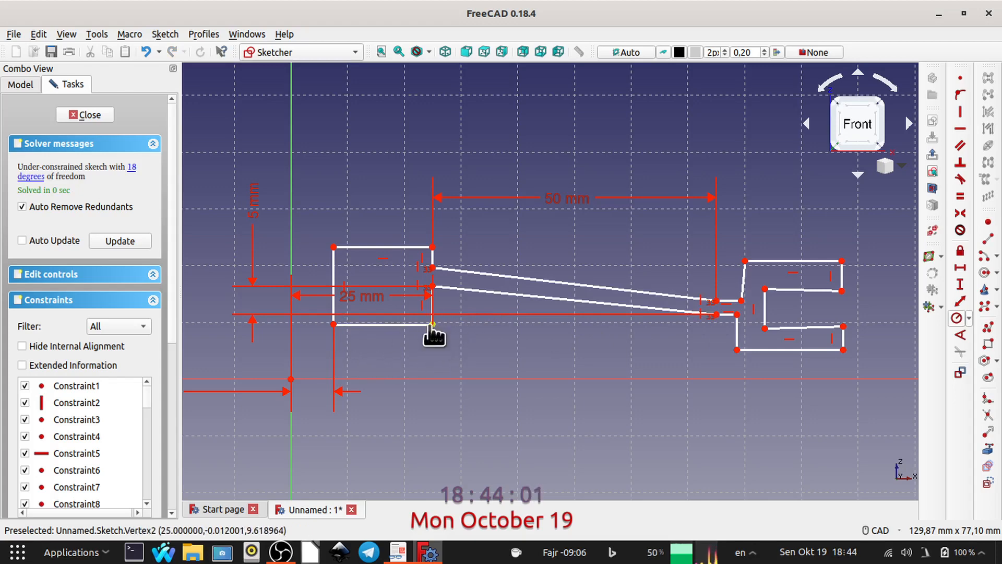
{"action": "left_click", "coordinate": [716, 313]}
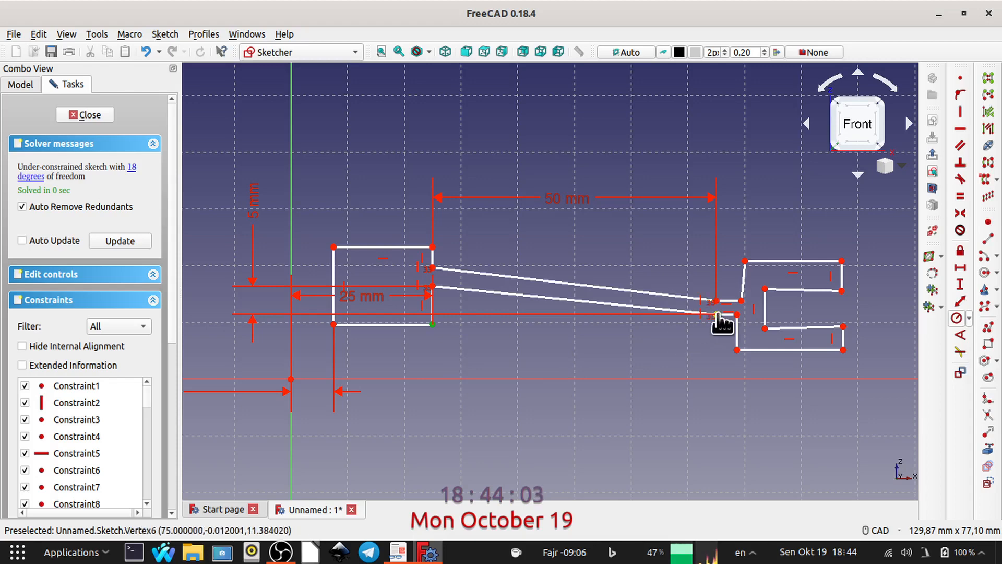
{"action": "left_click", "coordinate": [960, 128]}
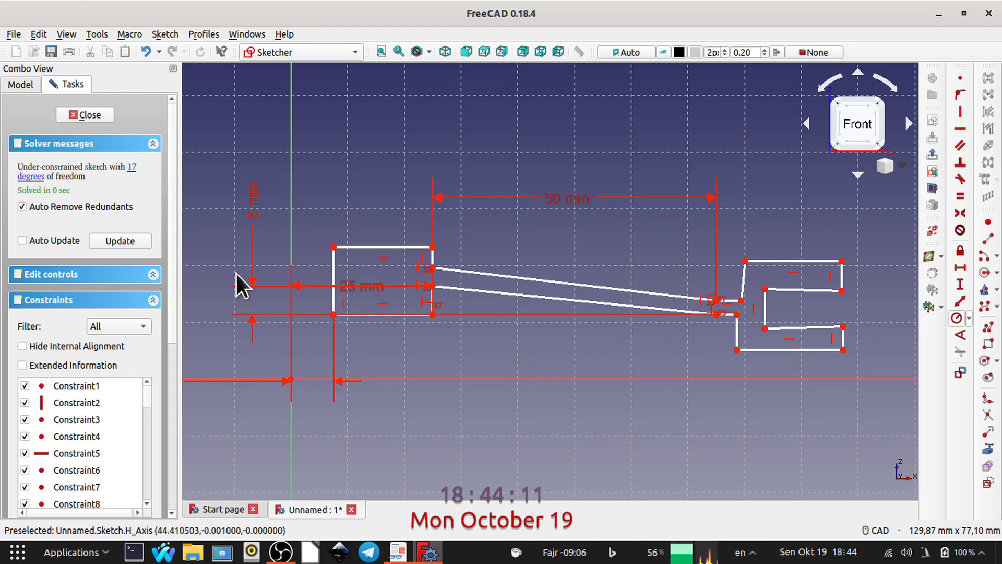
Replace the 5 mm web dimension with a 5 mm vertical distance from the hub's lower inner corner to the lower web line's start, placed beside the hub
{"action": "left_click", "coordinate": [265, 212]}
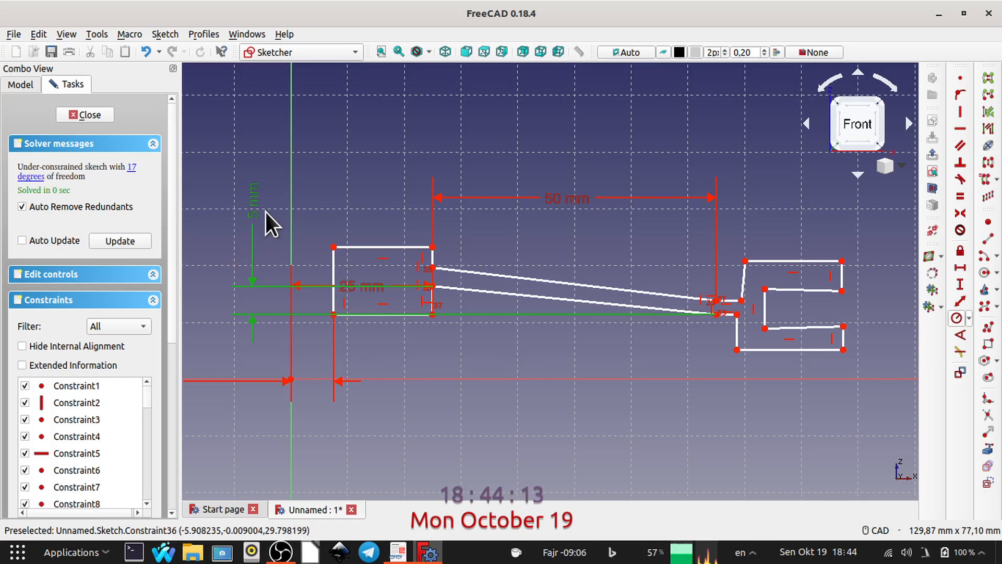
{"action": "key", "text": "Delete"}
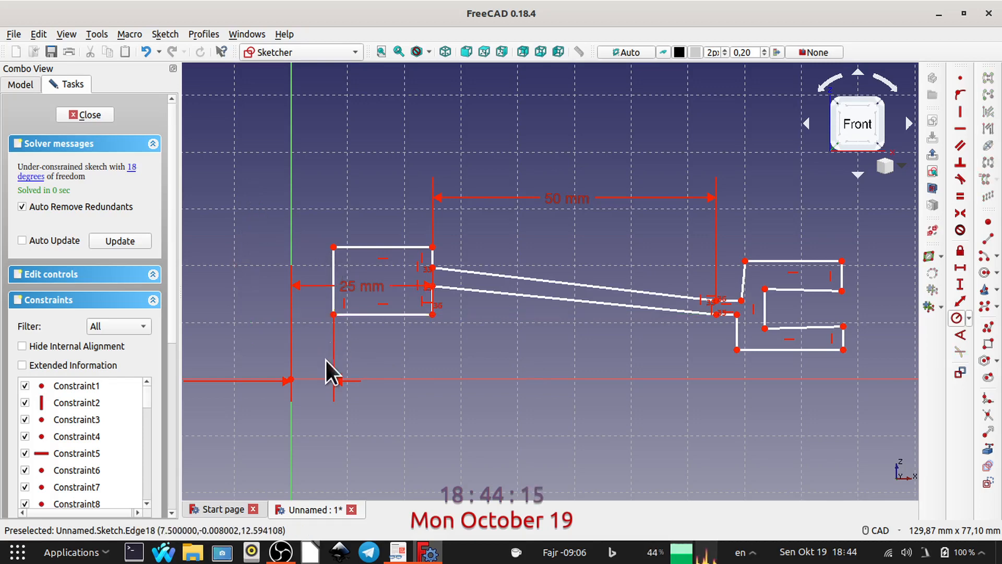
{"action": "left_click", "coordinate": [333, 314]}
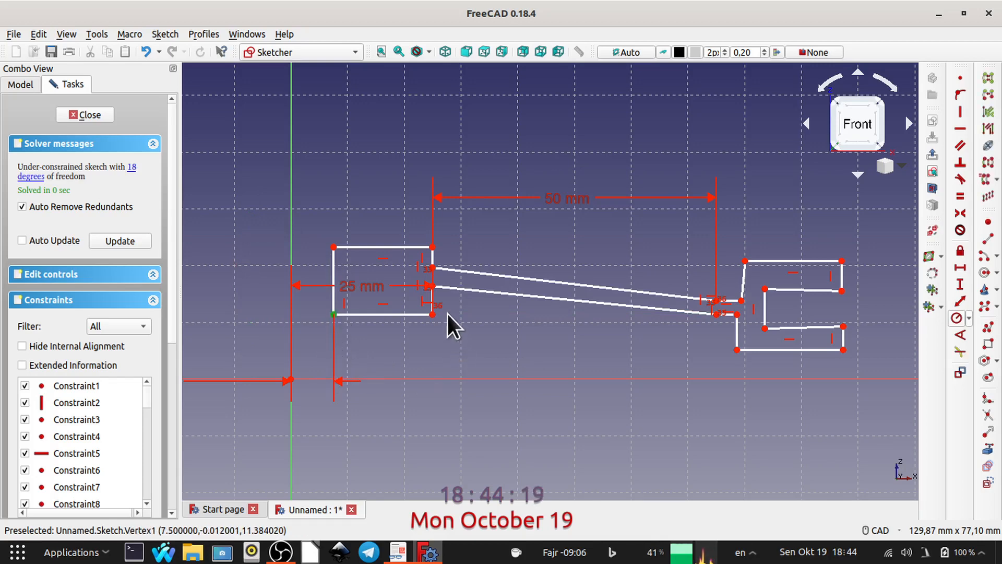
{"action": "left_click", "coordinate": [433, 286]}
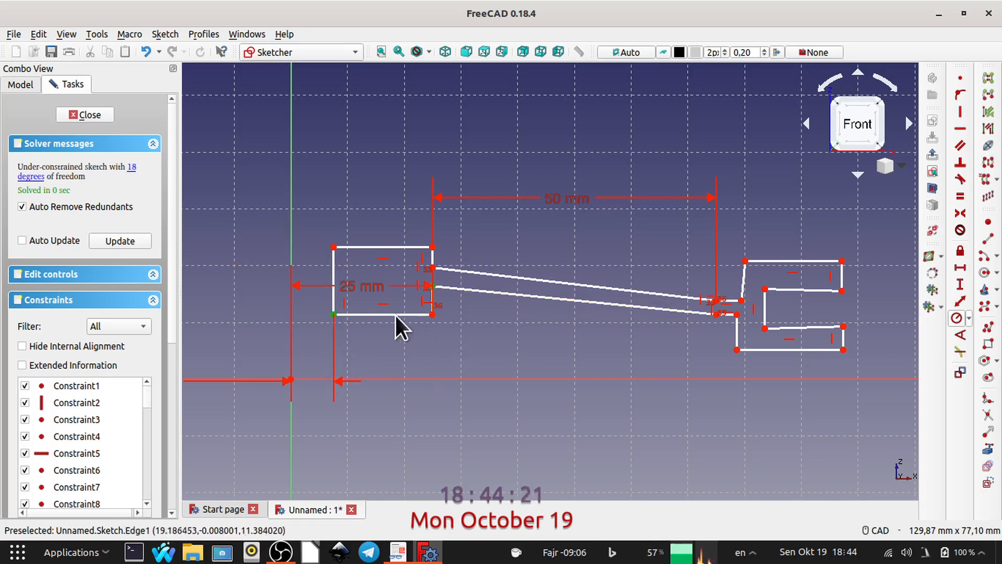
{"action": "left_click", "coordinate": [959, 283]}
{"action": "left_click", "coordinate": [582, 284]}
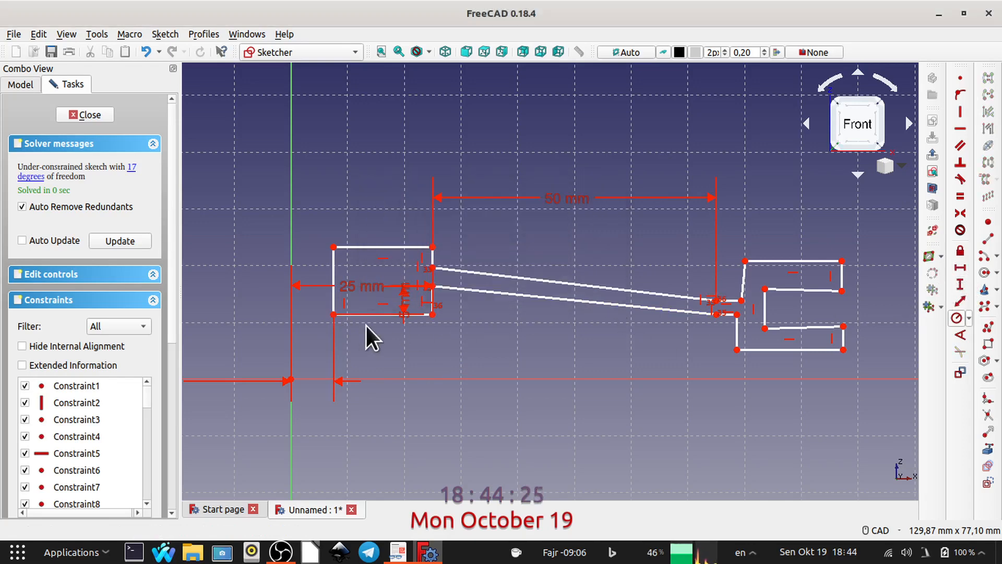
{"action": "mouse_move", "coordinate": [402, 295]}
{"action": "left_mouse_down"}
{"action": "mouse_move", "coordinate": [245, 307]}
{"action": "mouse_move", "coordinate": [215, 205]}
{"action": "mouse_move", "coordinate": [215, 157]}
{"action": "mouse_move", "coordinate": [232, 158]}
{"action": "left_mouse_up"}
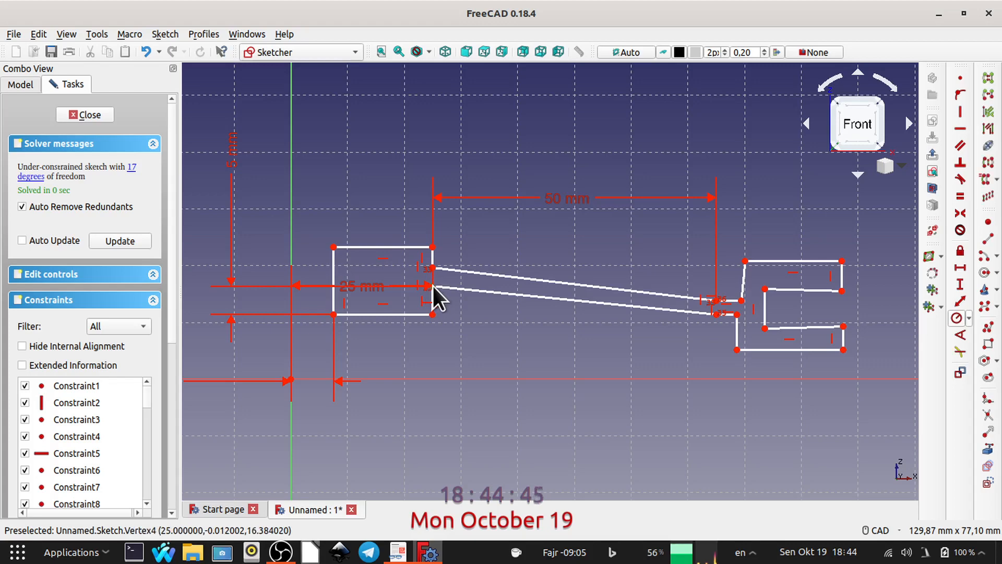
Move the 25 mm hub radius dimension out of the section to a clear spot below the hub
{"action": "left_click", "coordinate": [431, 267]}
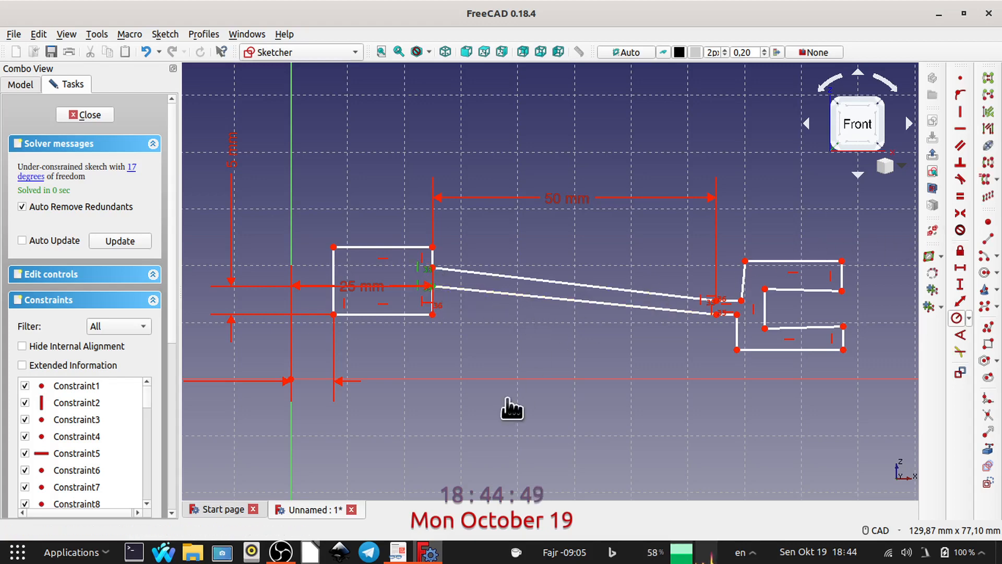
{"action": "scroll", "coordinate": [448, 279], "scroll_direction": "up", "scroll_amount": 5}
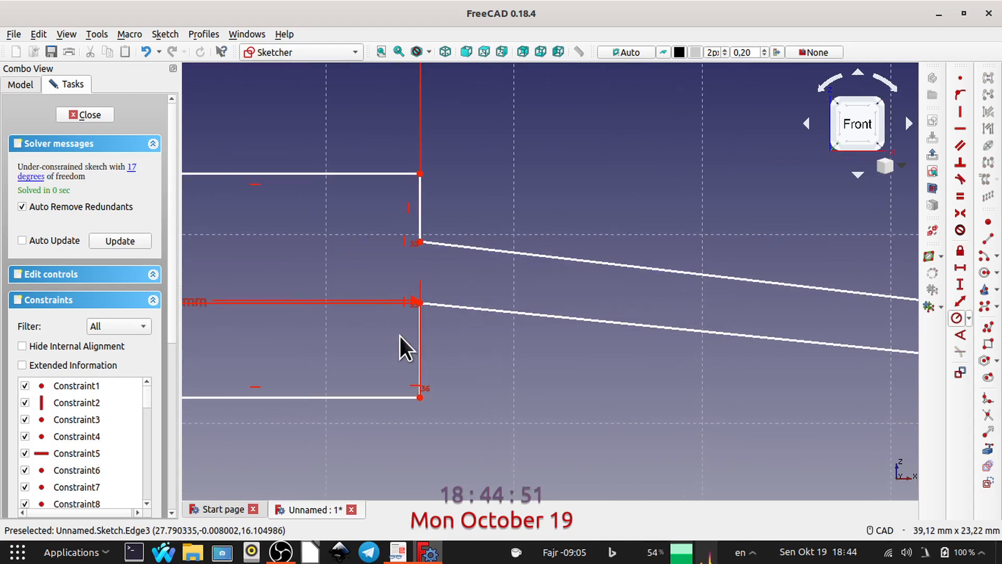
{"action": "middle_click_drag", "start_coordinate": [385, 327], "coordinate": [536, 301]}
{"action": "scroll", "coordinate": [418, 315], "scroll_direction": "down", "scroll_amount": 4}
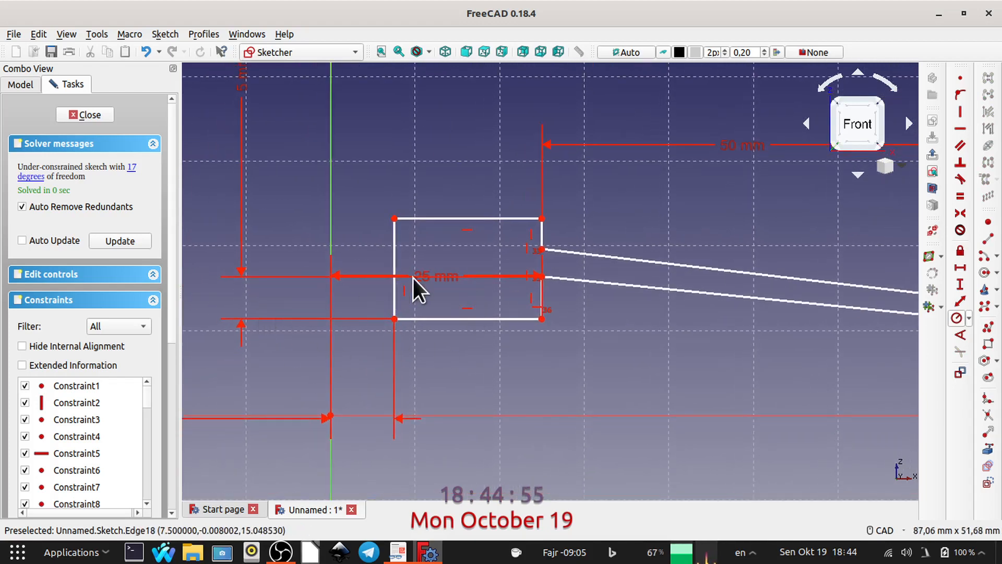
{"action": "left_click_drag", "start_coordinate": [423, 273], "coordinate": [447, 486]}
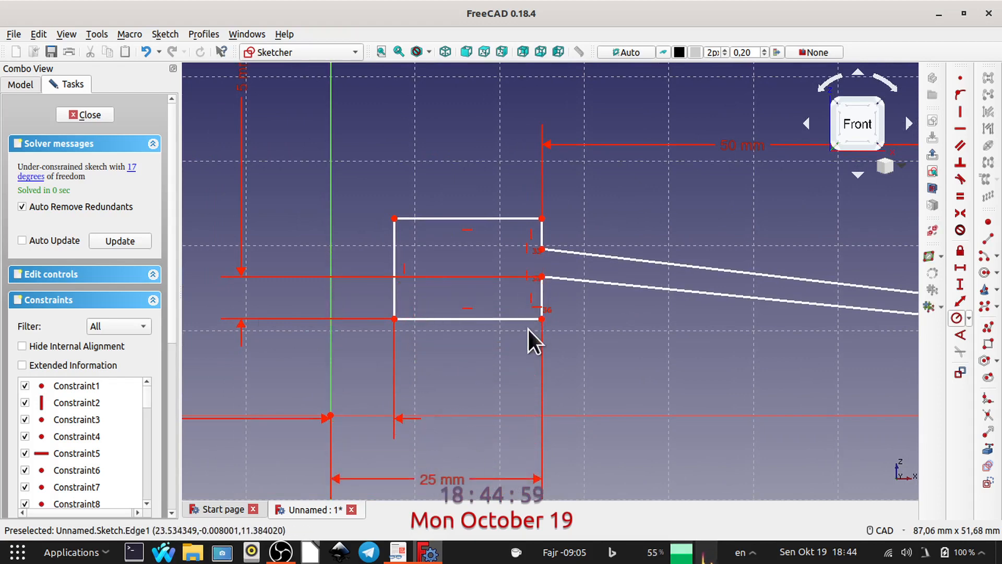
Constrain the vertical distance between the starts of the lower and upper web lines on the hub to 5 mm
{"action": "left_click", "coordinate": [543, 277]}
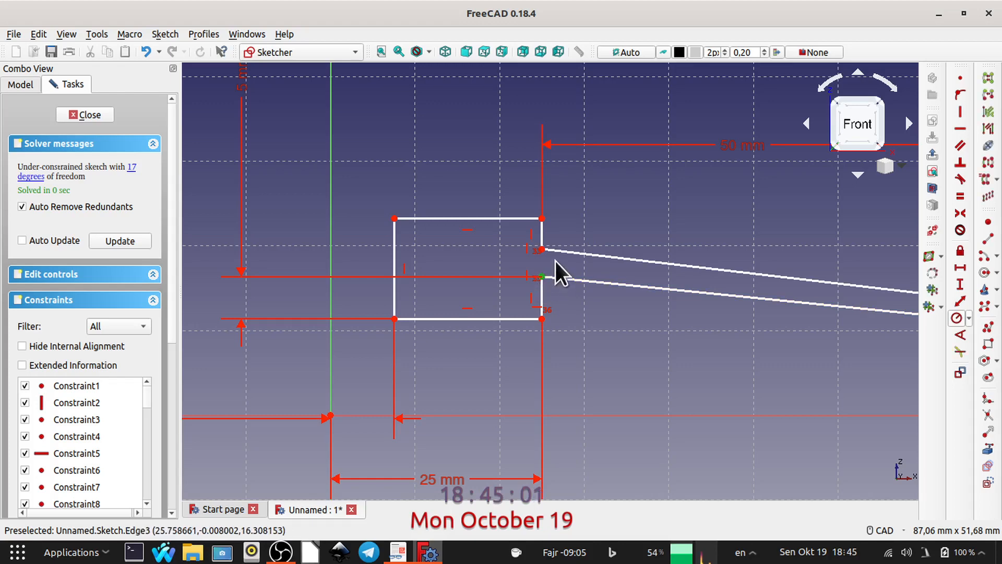
{"action": "left_click", "coordinate": [541, 248]}
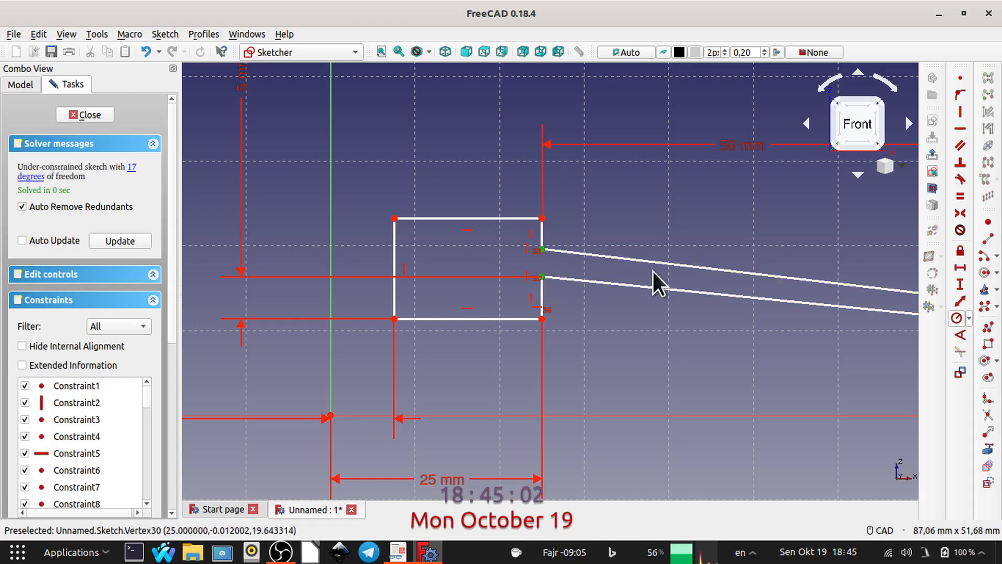
{"action": "left_click", "coordinate": [960, 284]}
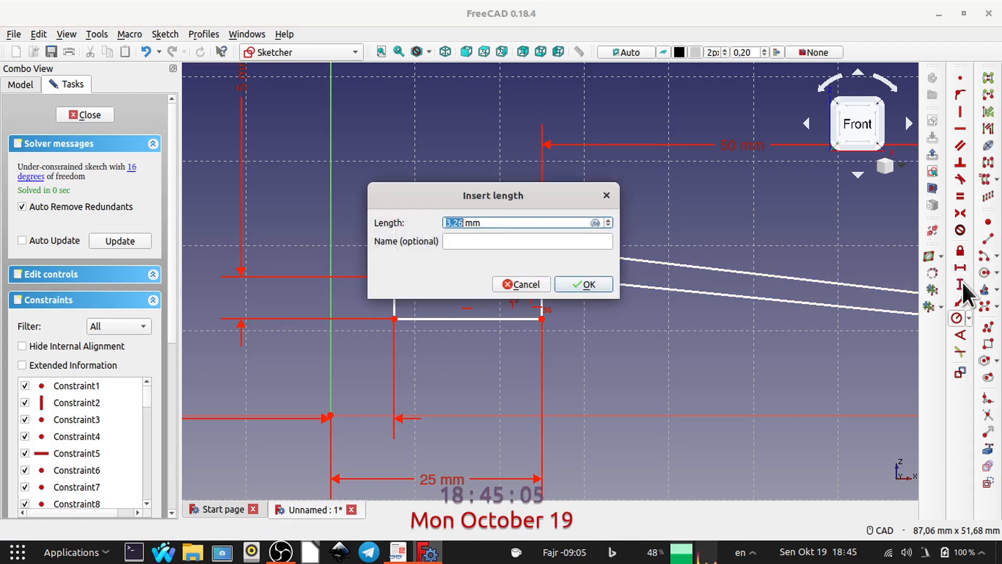
{"action": "type", "text": "4444444"}
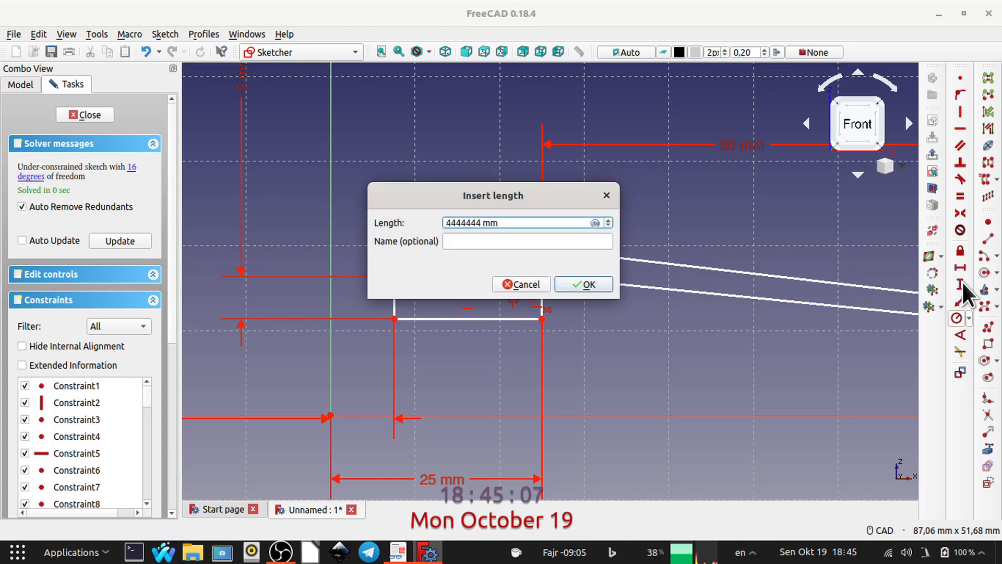
{"action": "key", "text": "BackSpace"}
{"action": "key", "text": "BackSpace"}
{"action": "key", "text": "BackSpace"}
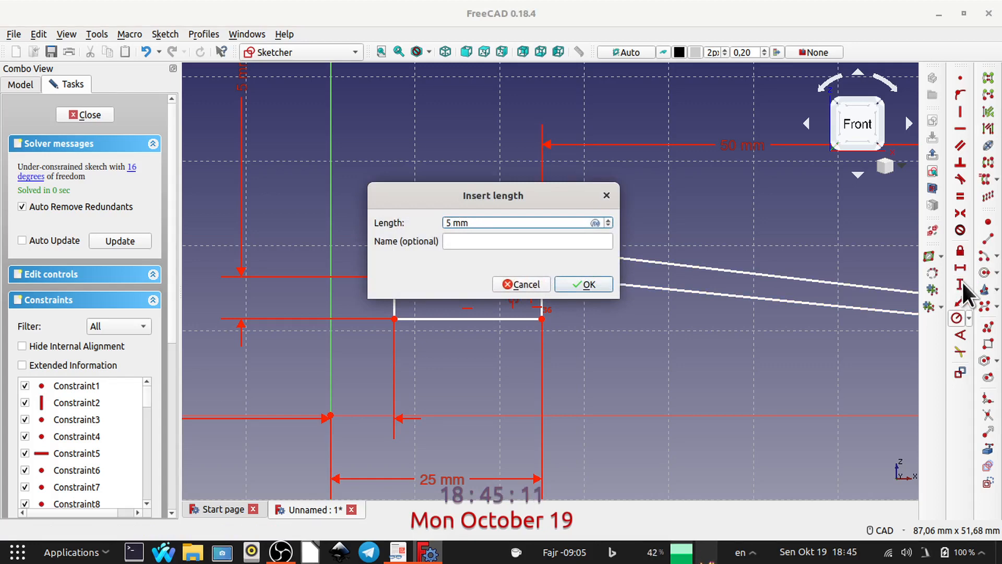
{"action": "left_click", "coordinate": [585, 278]}
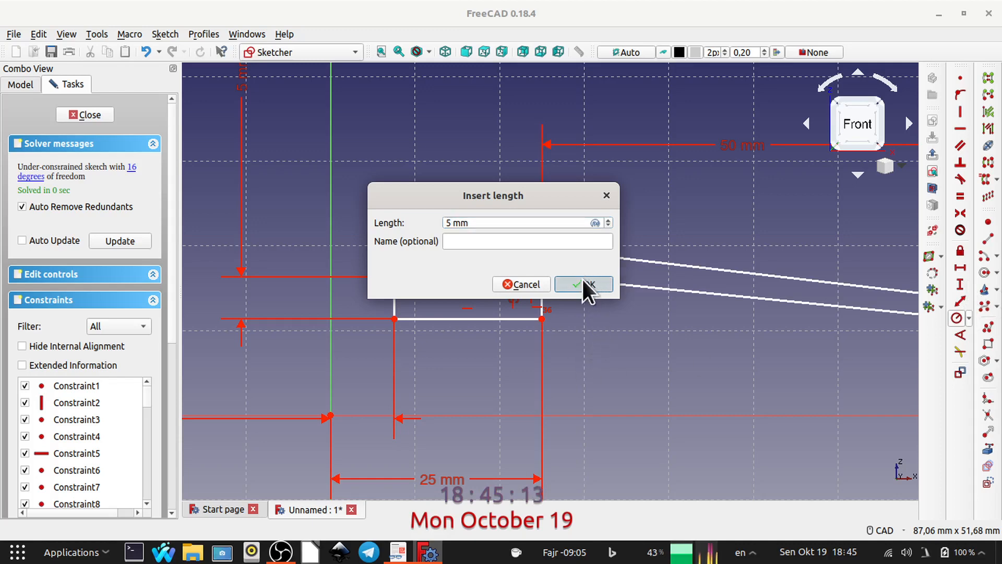
Check Detail C in the PDF drawing, then place the web height dimension beside the hub and set it to 15 mm
{"action": "left_click", "coordinate": [397, 552]}
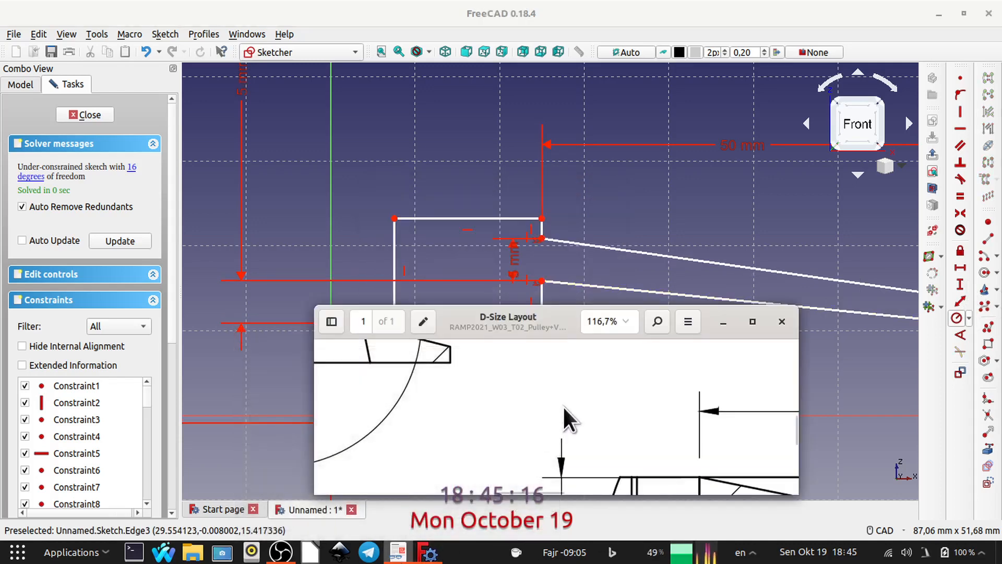
{"action": "left_click", "coordinate": [752, 322]}
{"action": "middle_click_drag", "start_coordinate": [486, 323], "coordinate": [498, 325]}
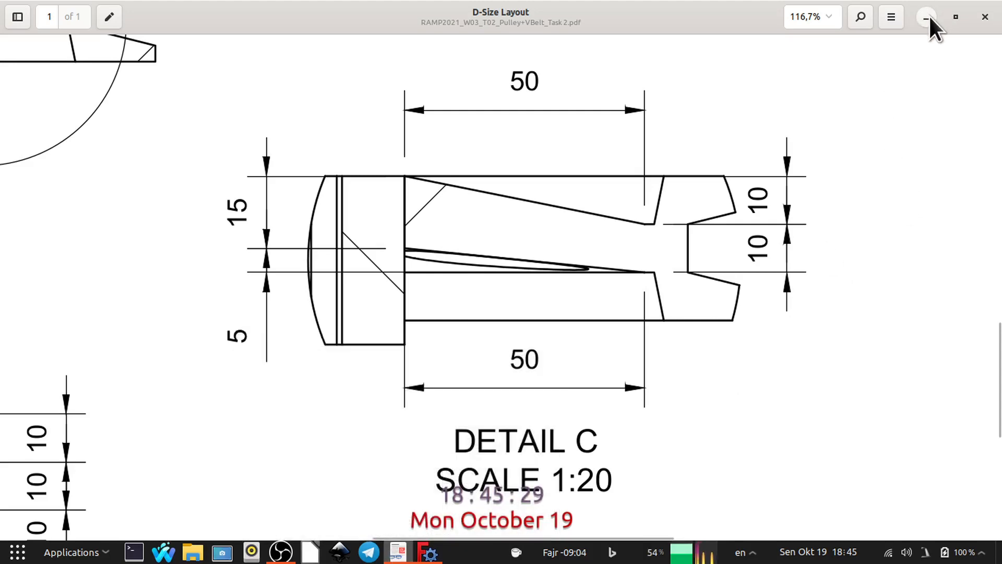
{"action": "left_click", "coordinate": [927, 17]}
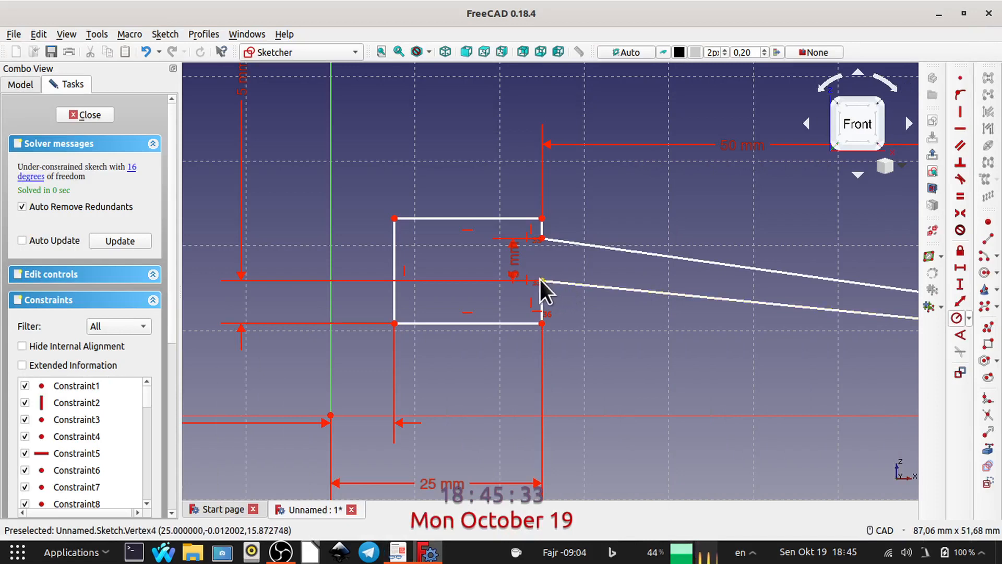
{"action": "left_click_drag", "start_coordinate": [514, 258], "coordinate": [291, 179]}
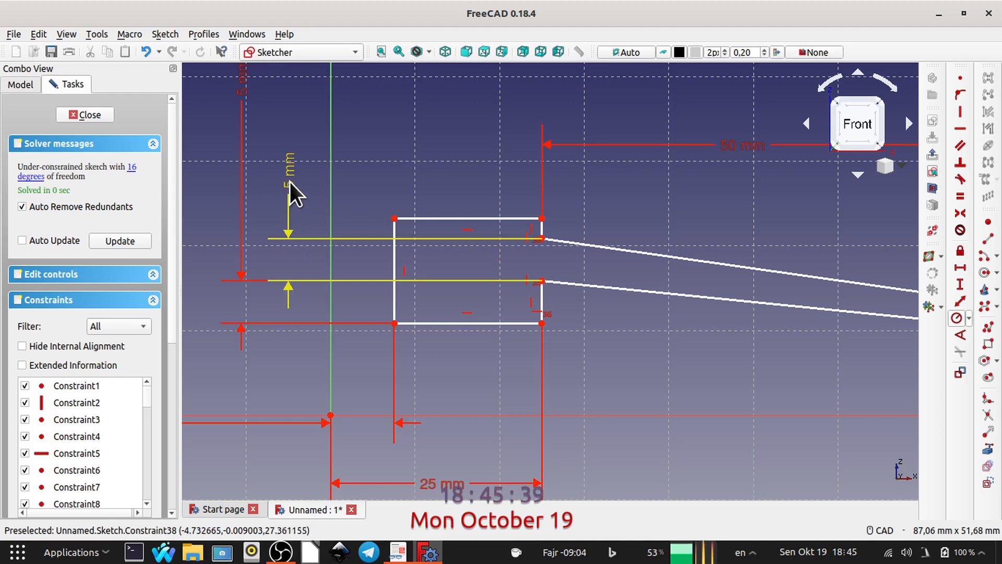
{"action": "left_click", "coordinate": [290, 183]}
{"action": "double_click", "coordinate": [290, 183]}
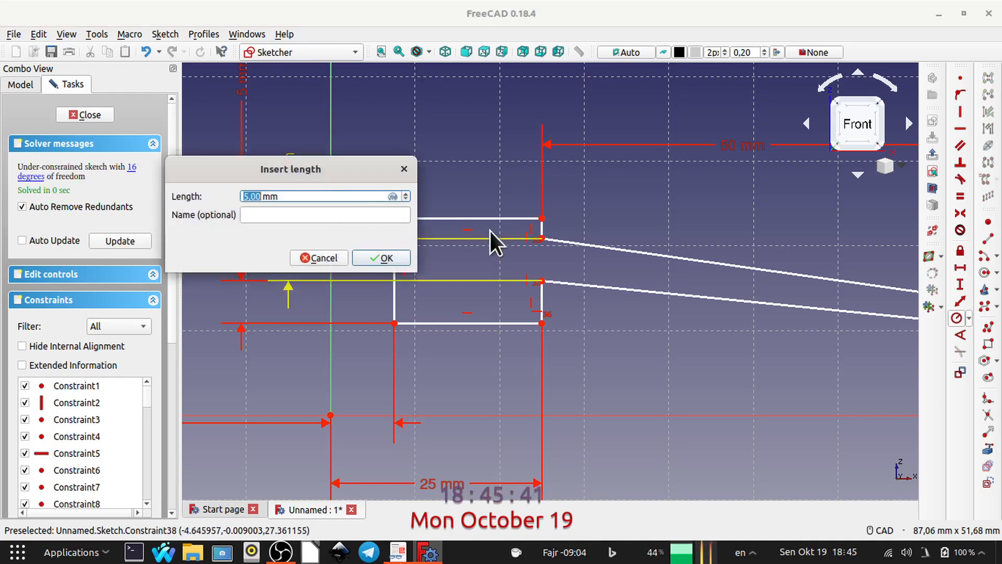
{"action": "type", "text": "15"}
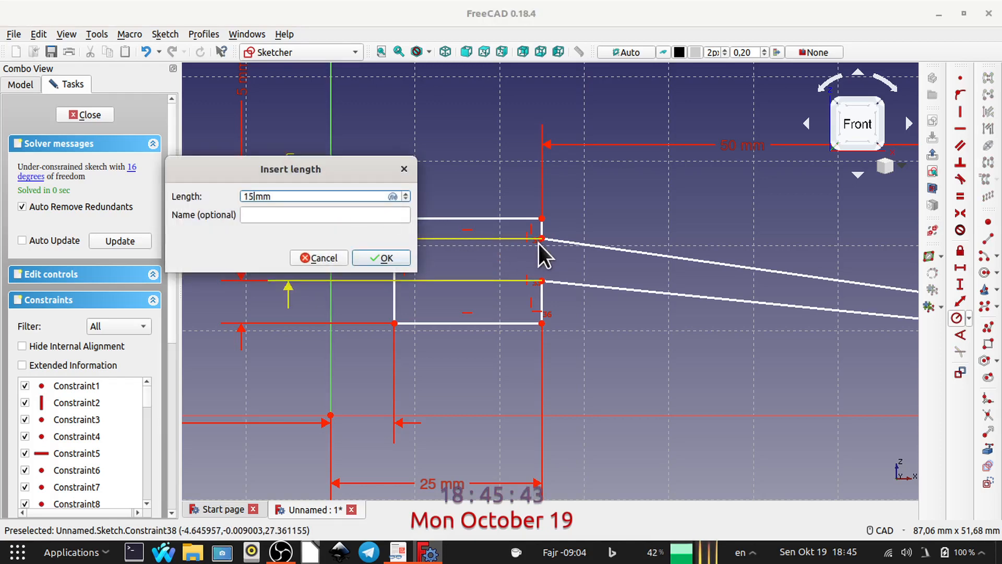
{"action": "key", "text": "Return"}
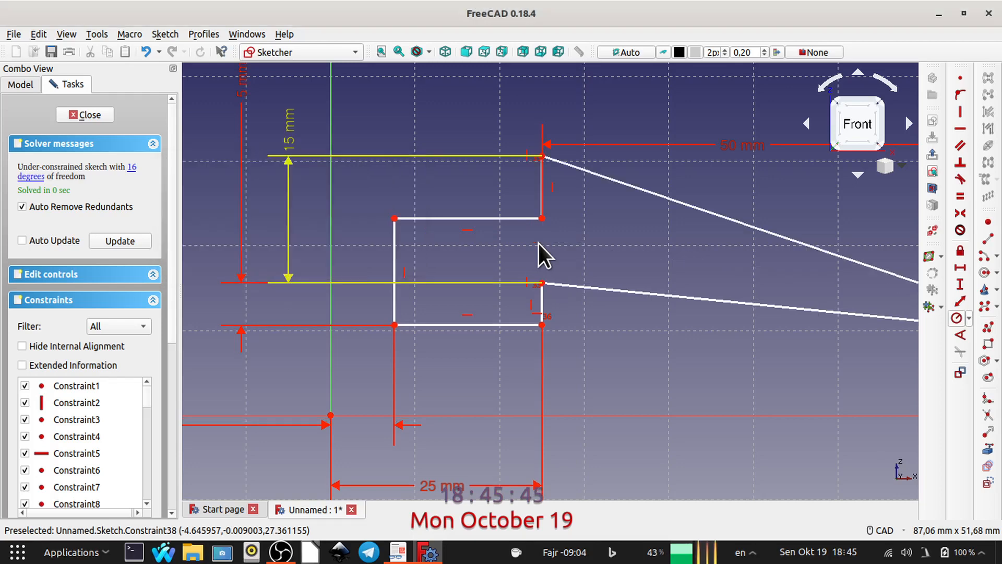
{"action": "left_click", "coordinate": [539, 243]}
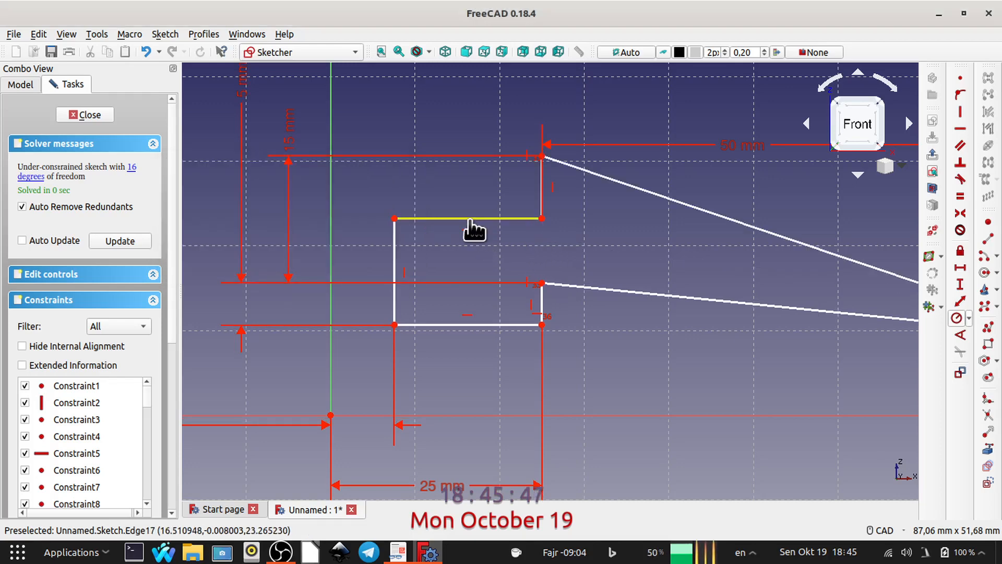
Raise the hub's top edge above the upper web line's start and lift the rim's top edge well above the web
{"action": "left_click_drag", "start_coordinate": [469, 221], "coordinate": [476, 108]}
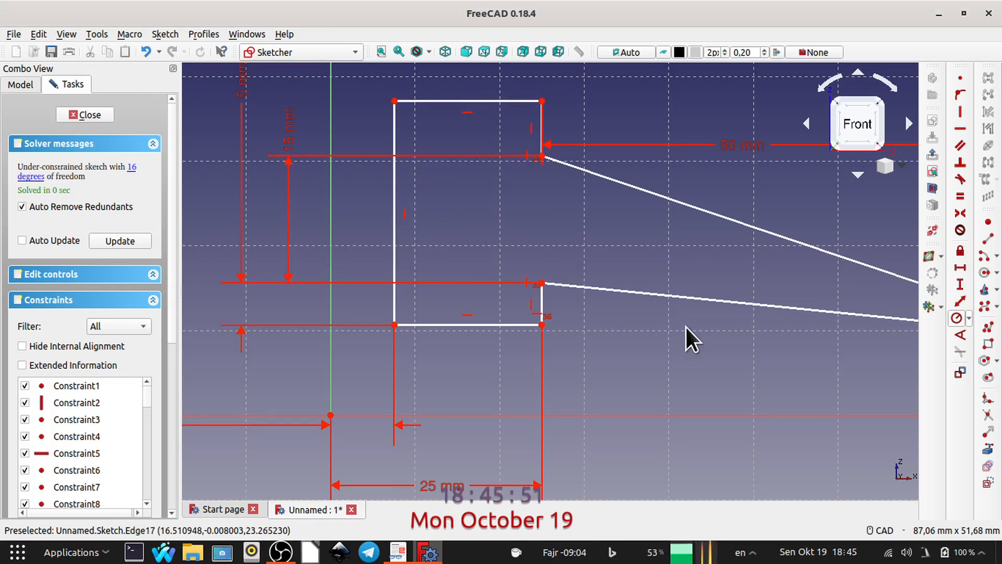
{"action": "scroll", "coordinate": [725, 335], "scroll_direction": "down", "scroll_amount": 4}
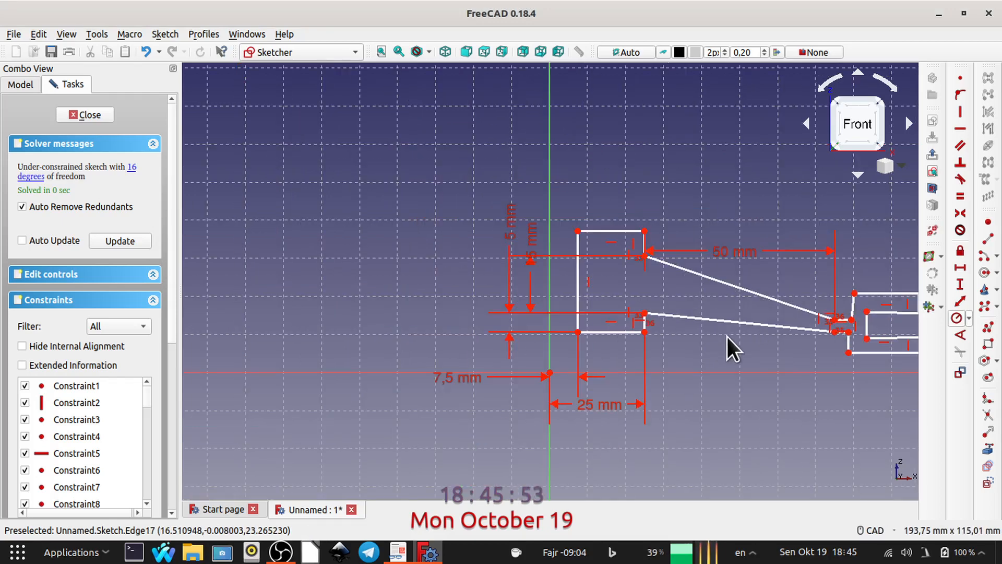
{"action": "middle_click_drag", "start_coordinate": [738, 345], "coordinate": [532, 345]}
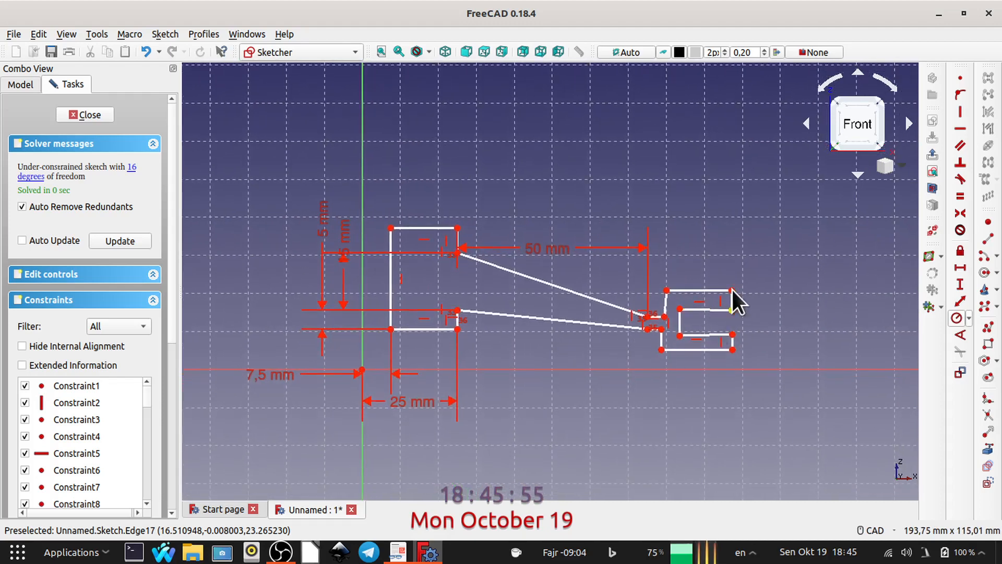
{"action": "left_click_drag", "start_coordinate": [697, 290], "coordinate": [694, 180]}
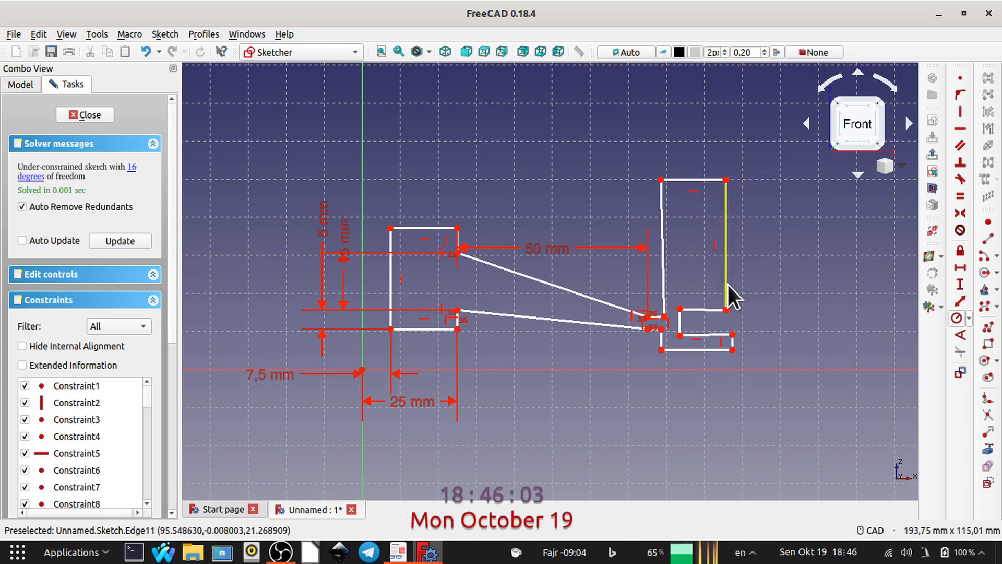
Reshape the rim by moving its outer edges outward and shifting the groove up to form a narrow V opening
{"action": "left_click_drag", "start_coordinate": [736, 282], "coordinate": [781, 280]}
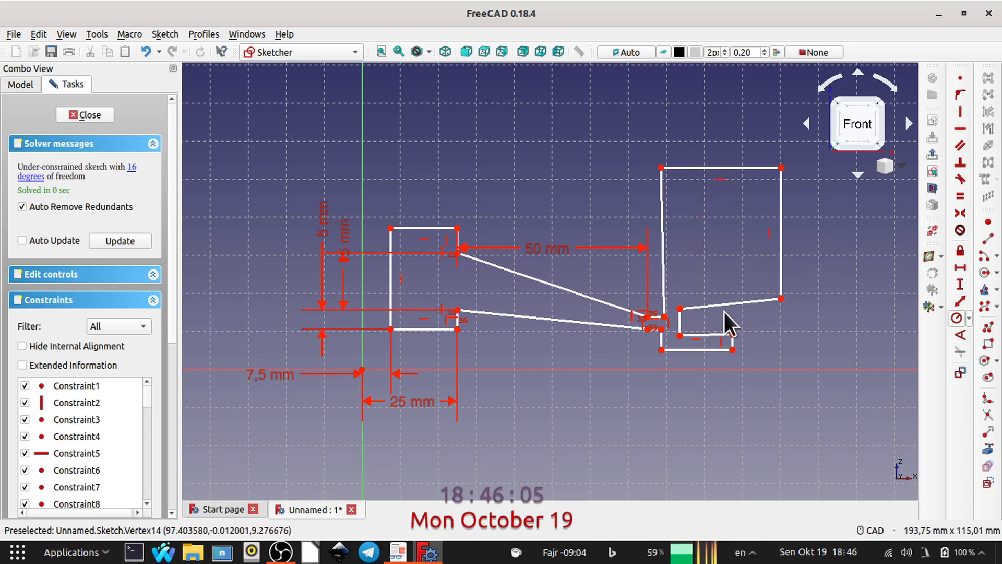
{"action": "left_click_drag", "start_coordinate": [736, 305], "coordinate": [741, 243]}
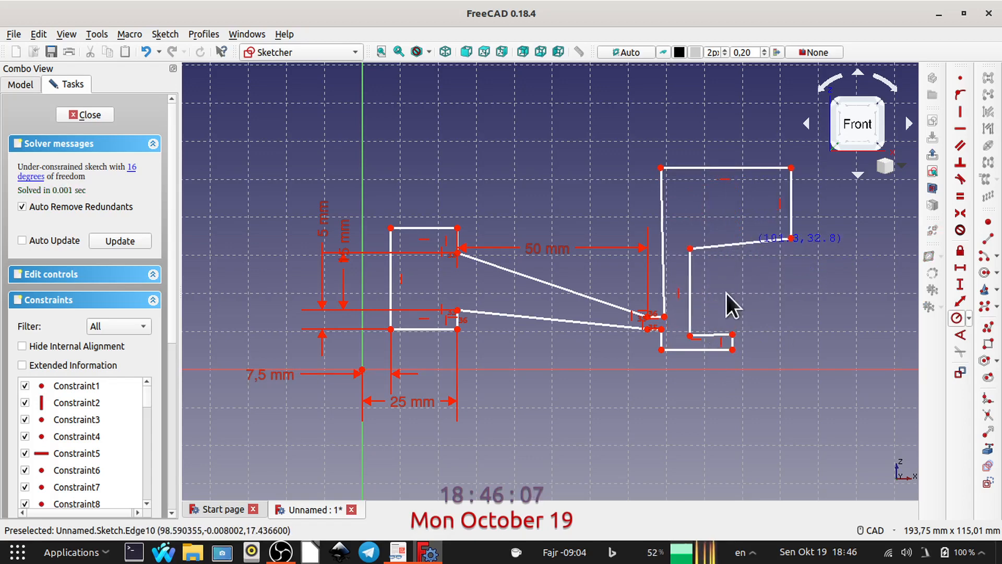
{"action": "left_click_drag", "start_coordinate": [694, 334], "coordinate": [702, 275]}
{"action": "left_click_drag", "start_coordinate": [728, 331], "coordinate": [812, 275]}
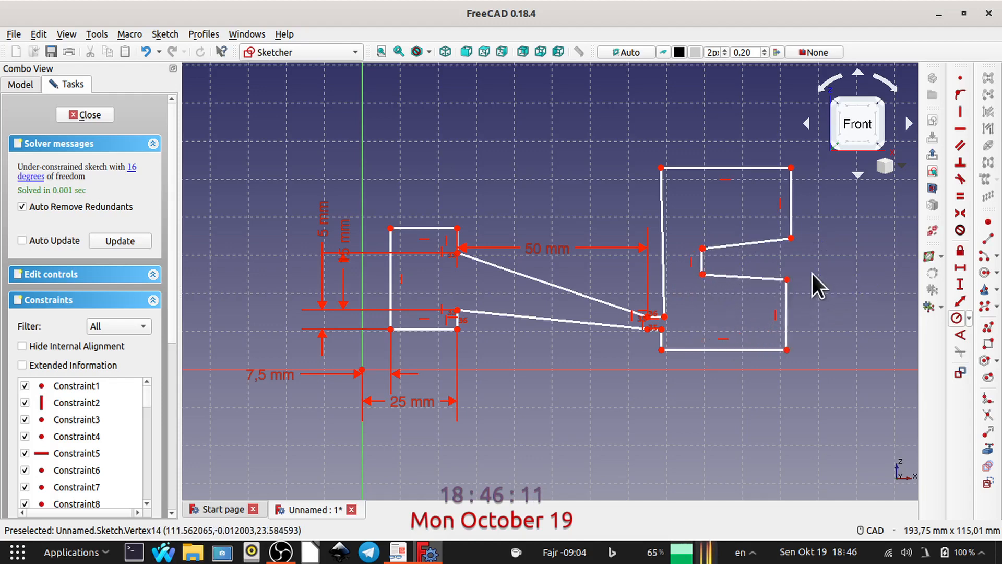
Constrain the two outer corners of the rim's groove to be vertically aligned
{"action": "left_click", "coordinate": [786, 279]}
{"action": "left_click_drag", "start_coordinate": [791, 237], "coordinate": [793, 243]}
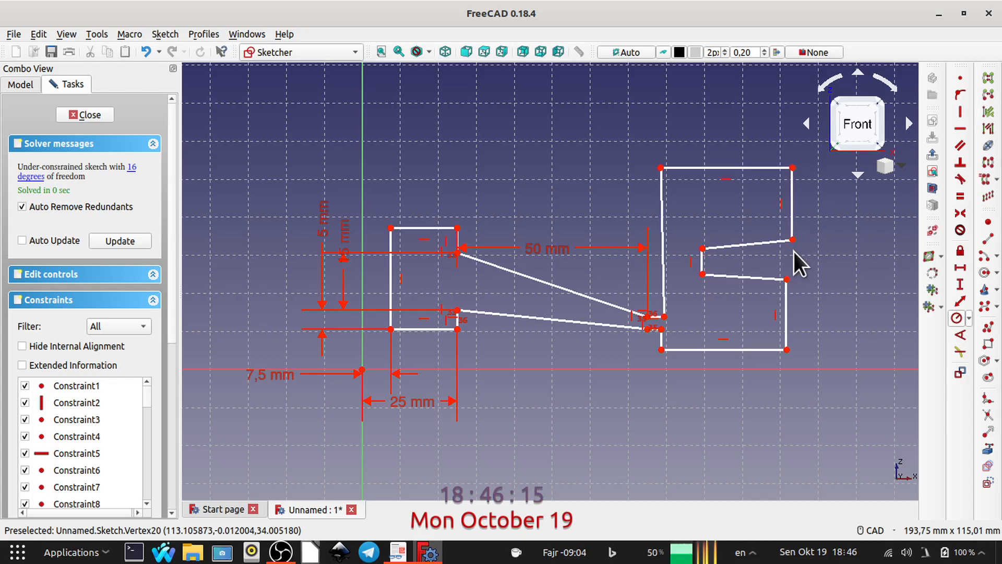
{"action": "left_click", "coordinate": [787, 280]}
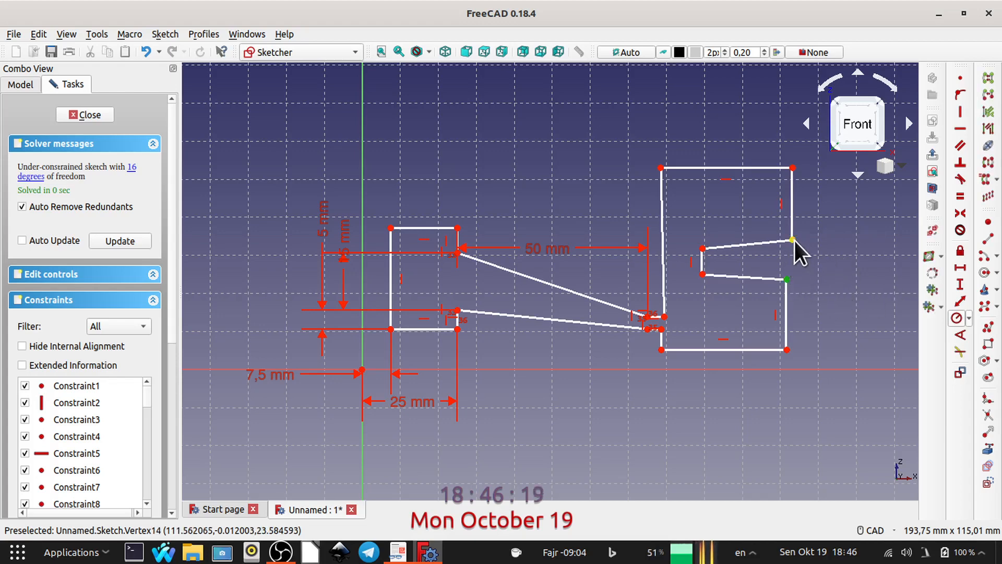
{"action": "left_click", "coordinate": [793, 240]}
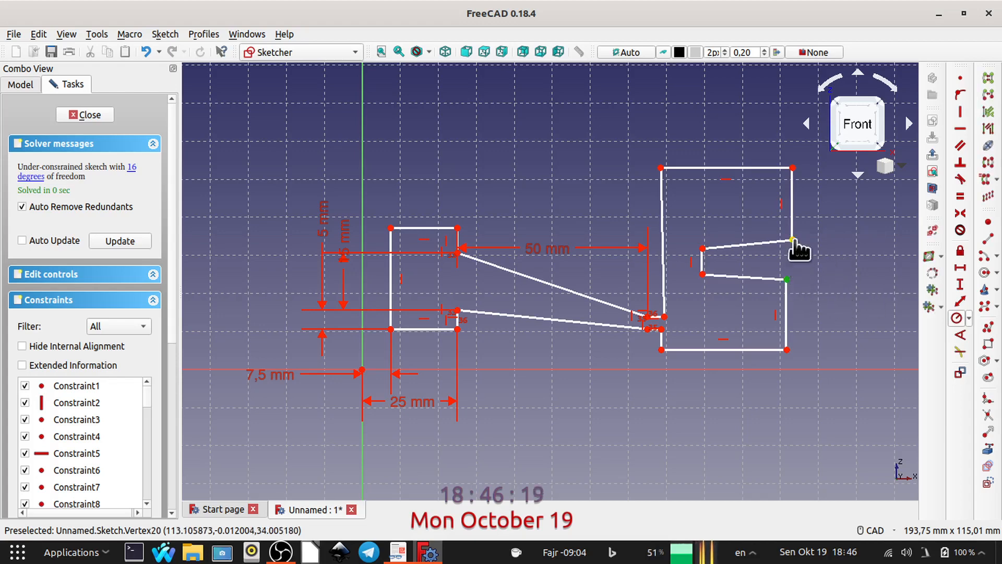
{"action": "left_click", "coordinate": [959, 112]}
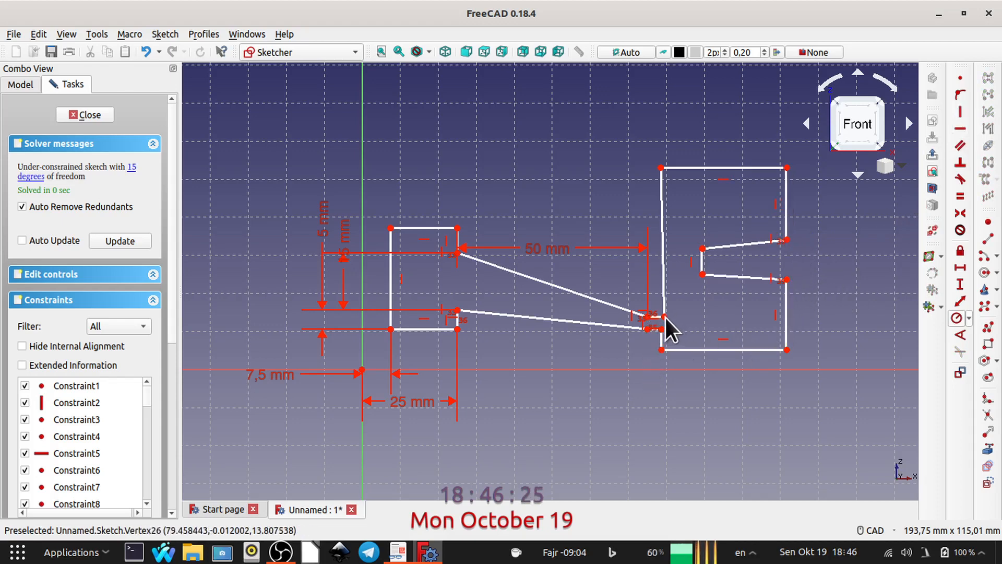
Raise the outer end of the upper web line to narrow its drop, and compare the profile with Detail C in the PDF drawing
{"action": "left_click_drag", "start_coordinate": [666, 317], "coordinate": [664, 286]}
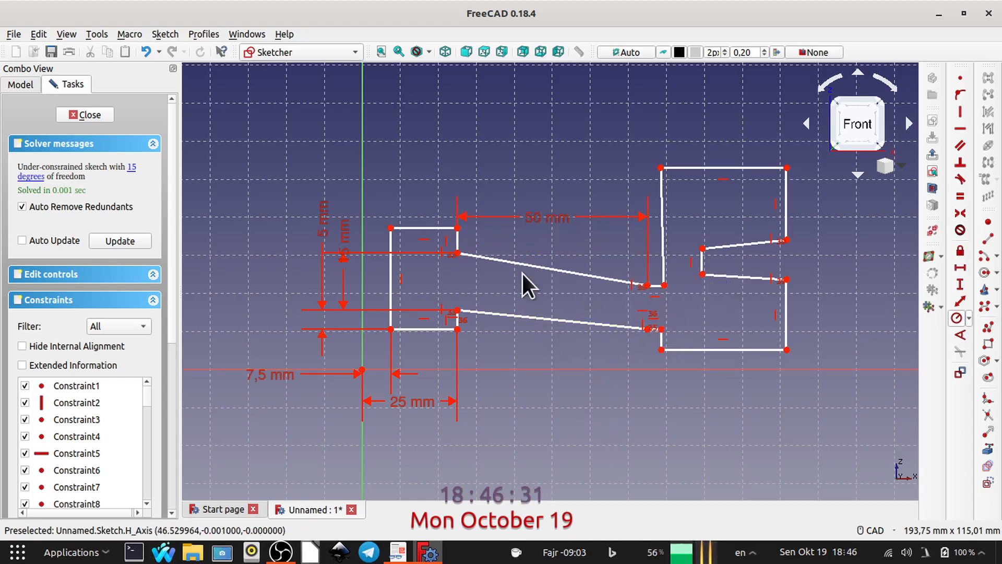
{"action": "mouse_move", "coordinate": [398, 557]}
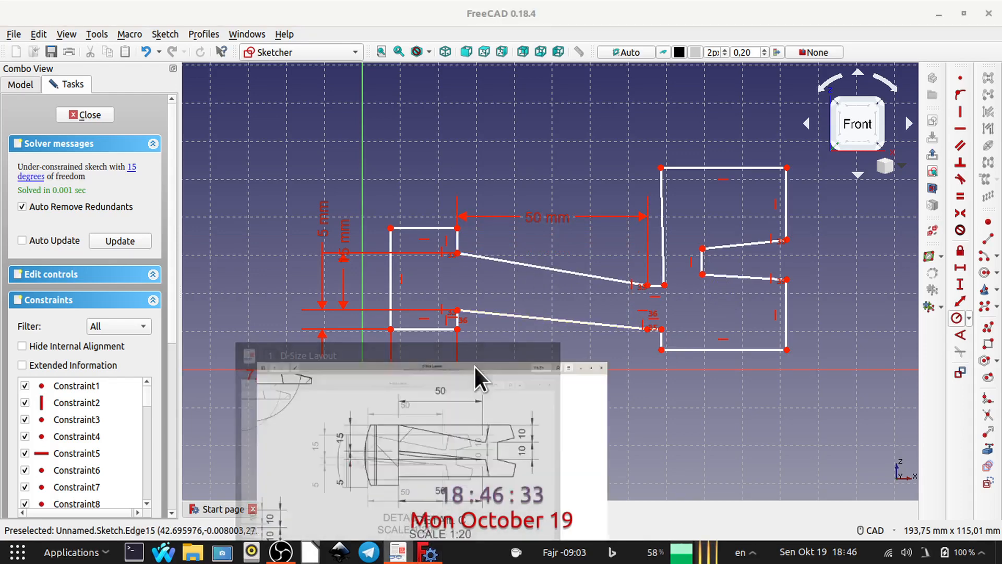
{"action": "left_click", "coordinate": [475, 368]}
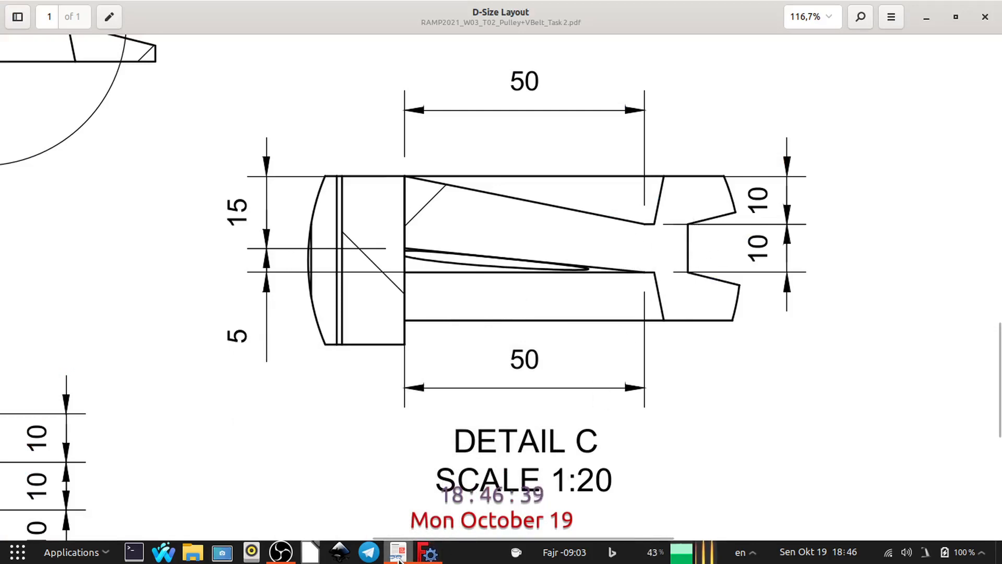
{"action": "mouse_move", "coordinate": [400, 557]}
{"action": "left_click", "coordinate": [429, 553]}
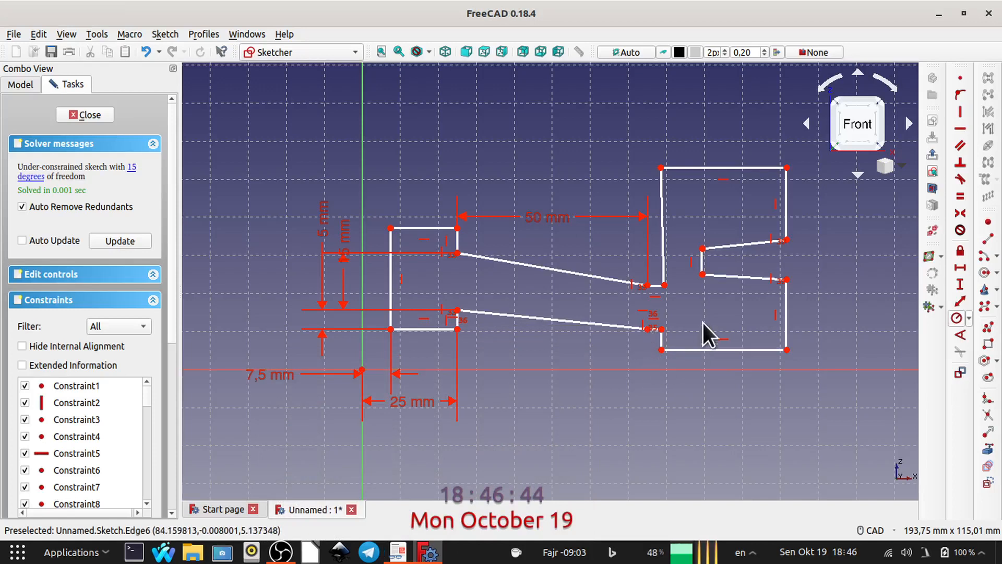
{"action": "left_click", "coordinate": [661, 328]}
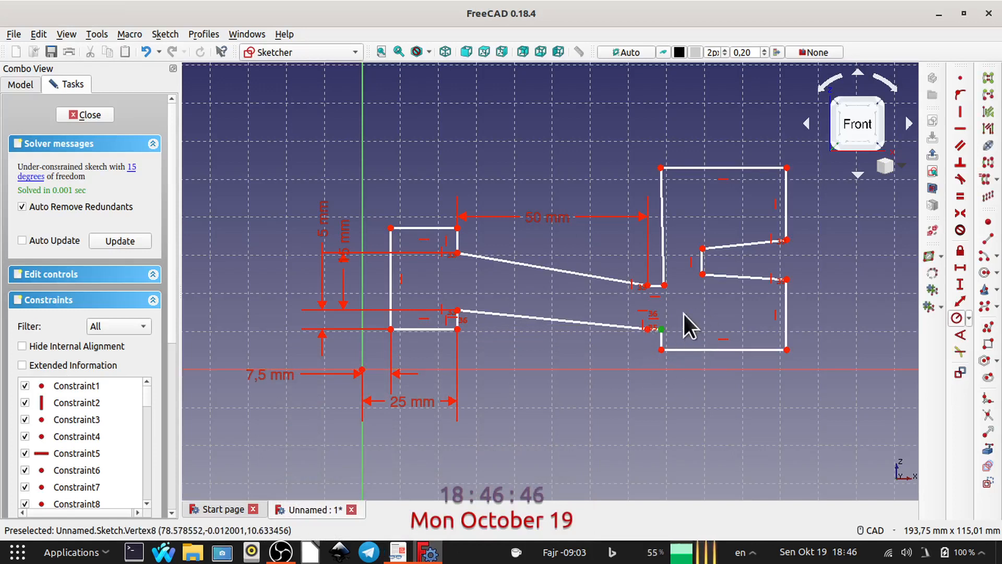
{"action": "left_click", "coordinate": [663, 286]}
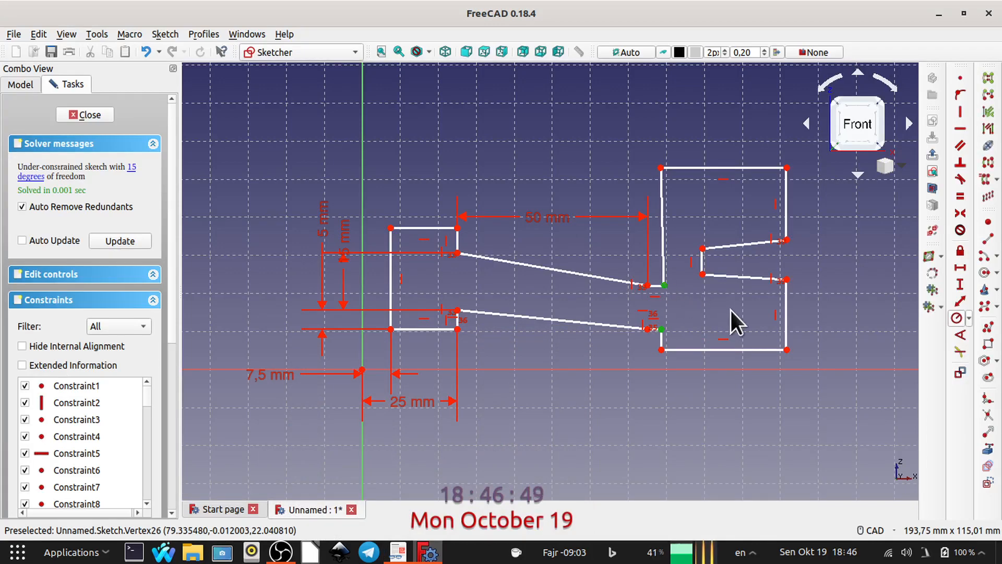
{"action": "left_click", "coordinate": [575, 377]}
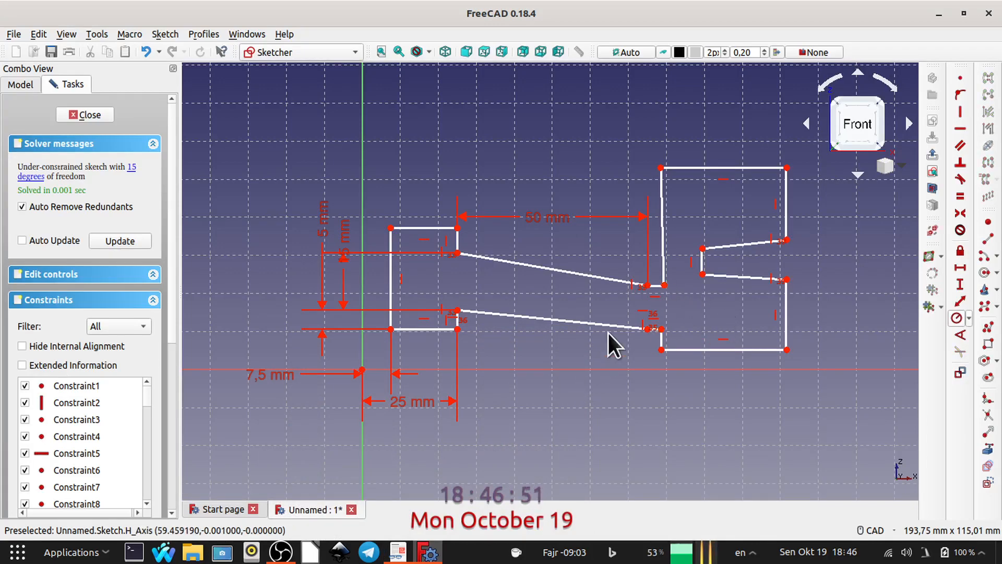
Dimension the vertical distance between the outer ends of the two sloping web lines as 10 mm and place the dimension below the web
{"action": "scroll", "coordinate": [608, 333], "scroll_direction": "up", "scroll_amount": 4}
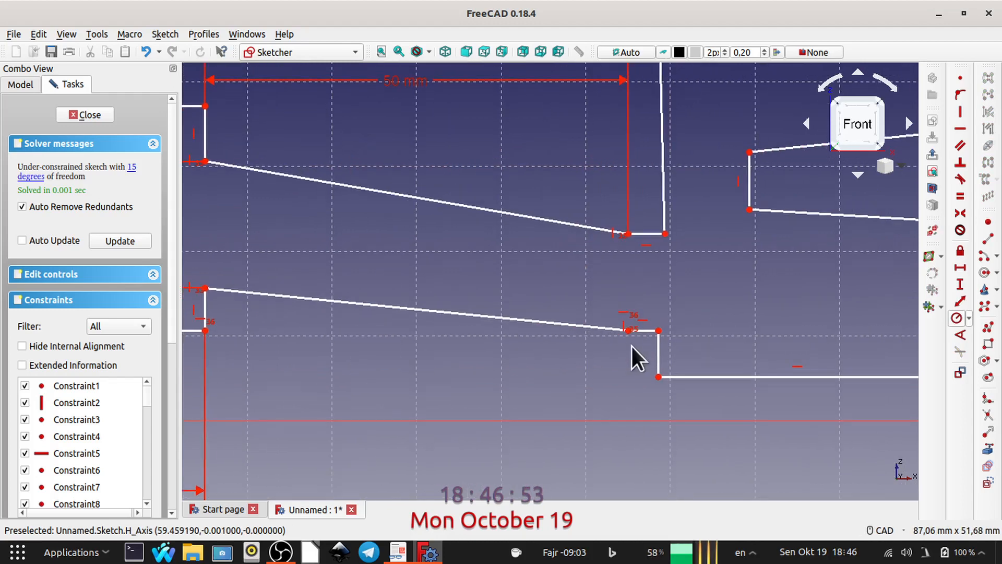
{"action": "scroll", "coordinate": [624, 330], "scroll_direction": "up", "scroll_amount": 6}
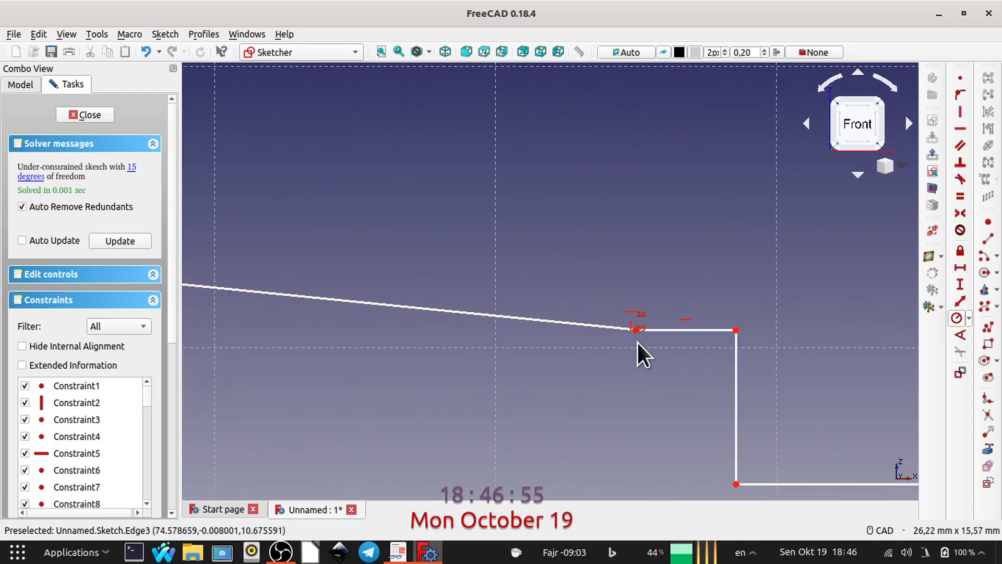
{"action": "scroll", "coordinate": [637, 328], "scroll_direction": "up", "scroll_amount": 8}
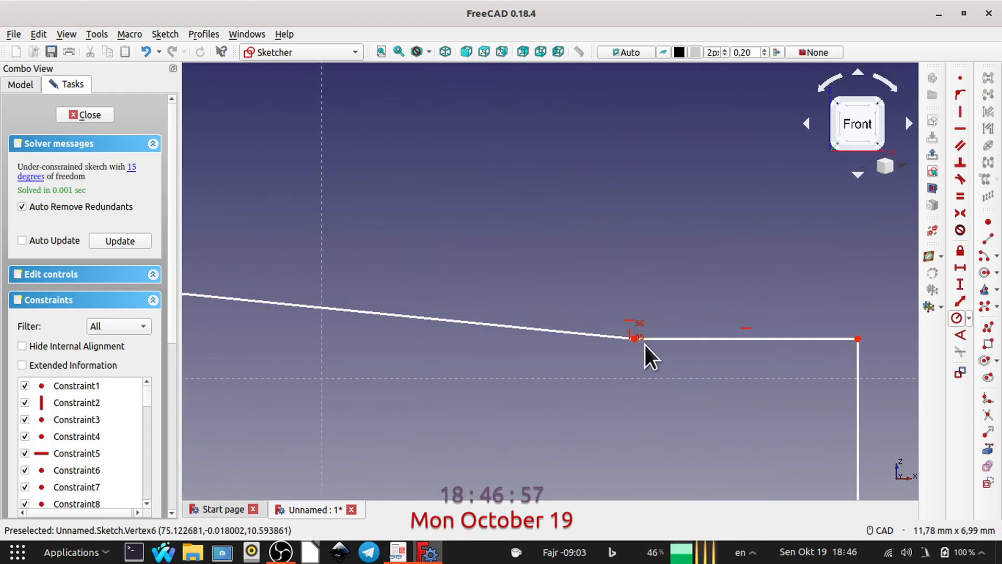
{"action": "scroll", "coordinate": [619, 349], "scroll_direction": "up", "scroll_amount": 10}
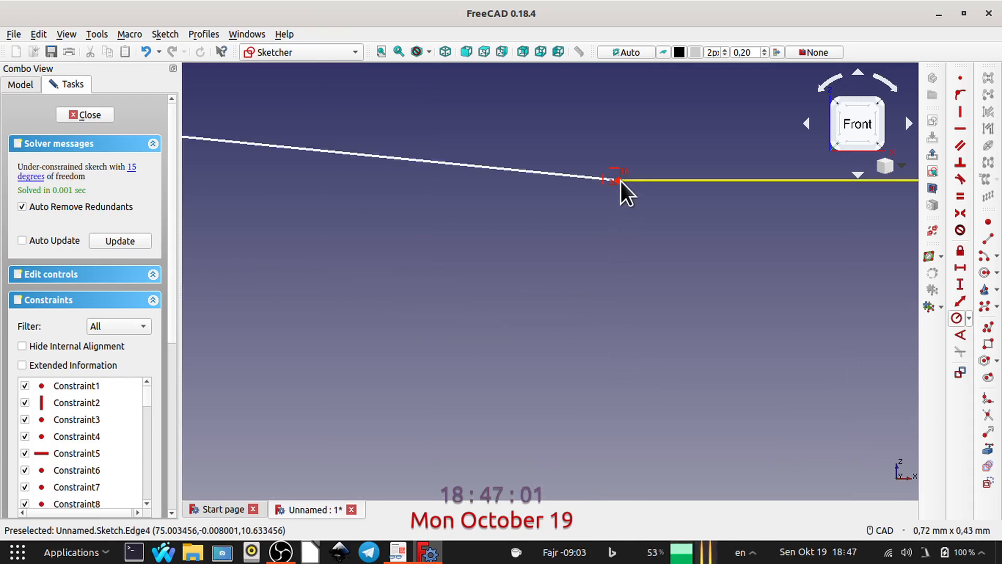
{"action": "scroll", "coordinate": [642, 252], "scroll_direction": "down", "scroll_amount": 20}
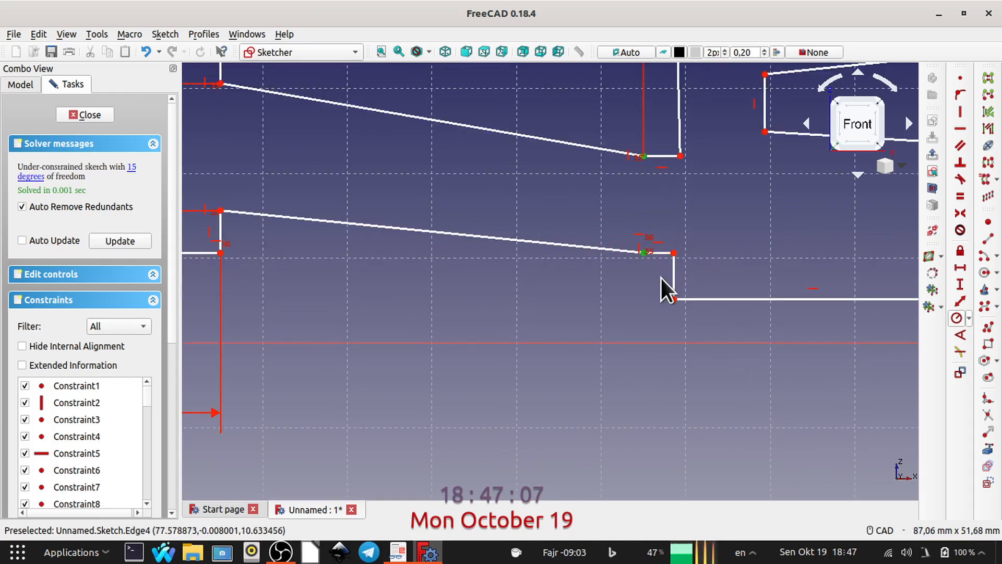
{"action": "left_click", "coordinate": [959, 283]}
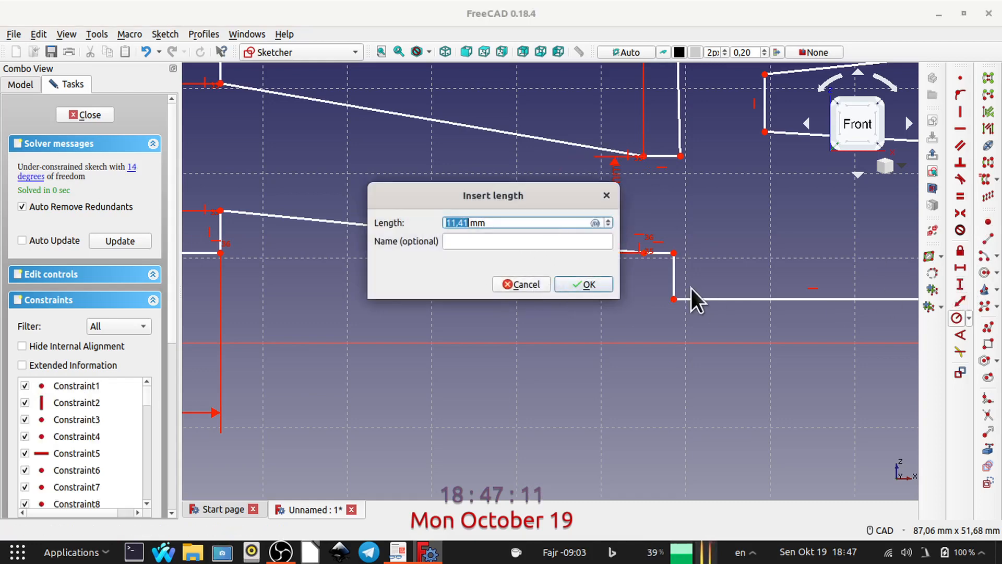
{"action": "type", "text": "10"}
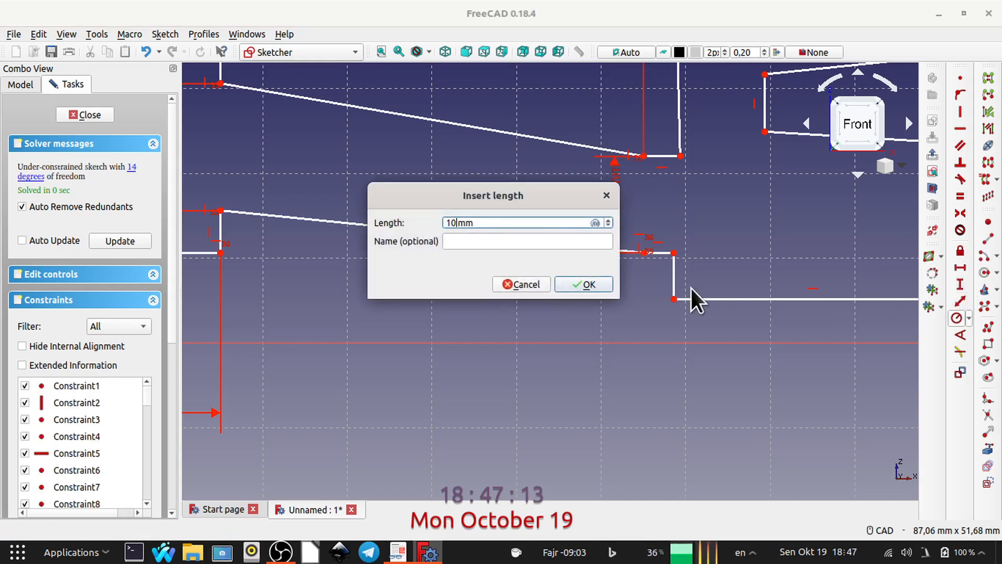
{"action": "key", "text": "Return"}
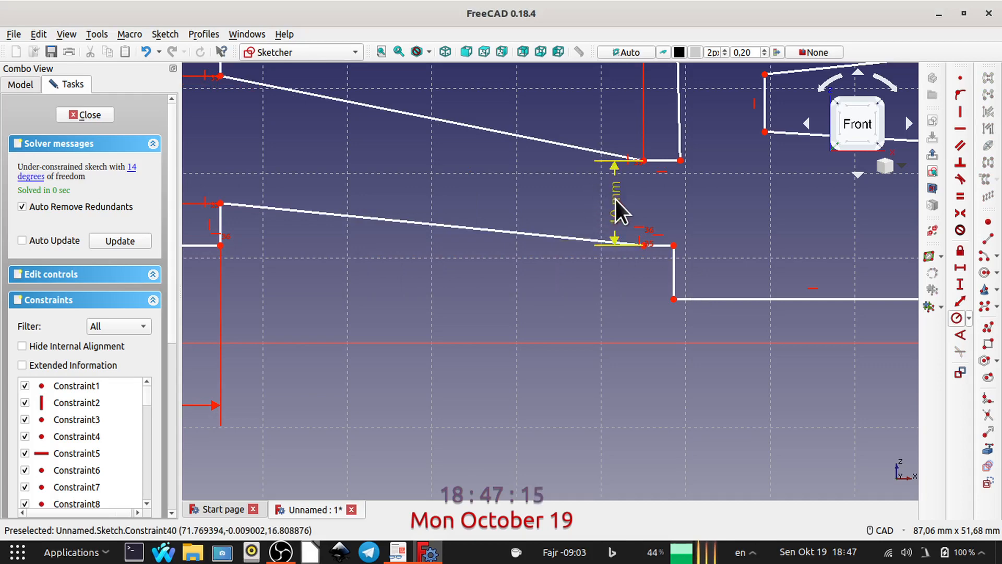
{"action": "left_click_drag", "start_coordinate": [615, 199], "coordinate": [515, 214]}
{"action": "scroll", "coordinate": [515, 214], "scroll_direction": "down", "scroll_amount": 2}
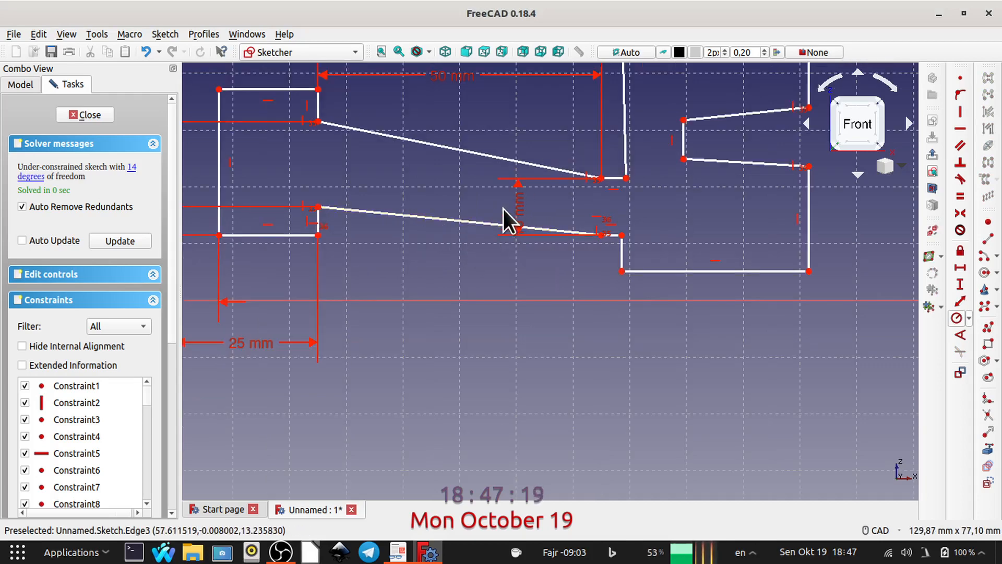
{"action": "mouse_move", "coordinate": [515, 210]}
{"action": "left_mouse_down"}
{"action": "mouse_move", "coordinate": [526, 301]}
{"action": "mouse_move", "coordinate": [550, 327]}
{"action": "left_mouse_up"}
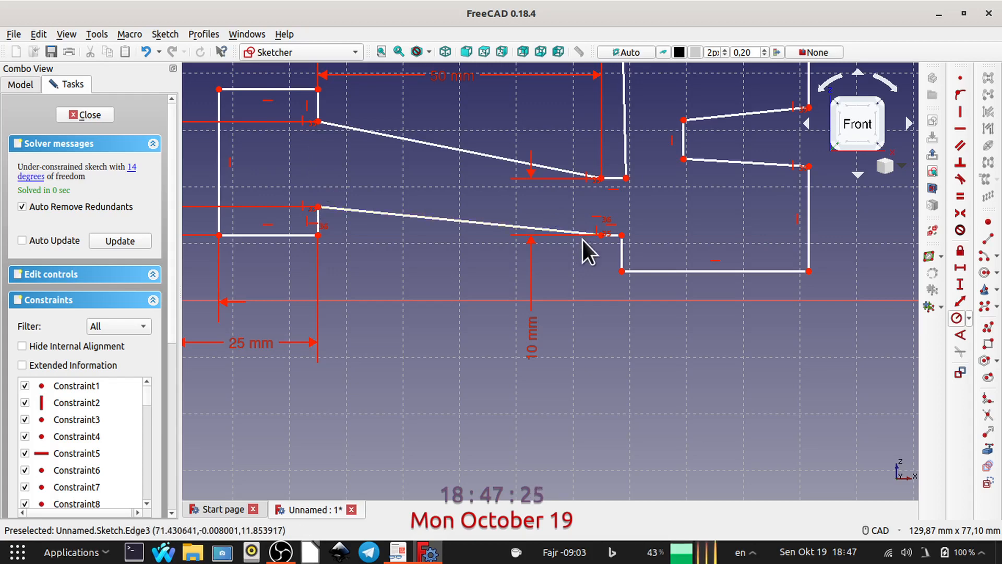
Constrain the two inner rim corners where the web meets the rim to be vertically aligned
{"action": "left_click", "coordinate": [621, 236]}
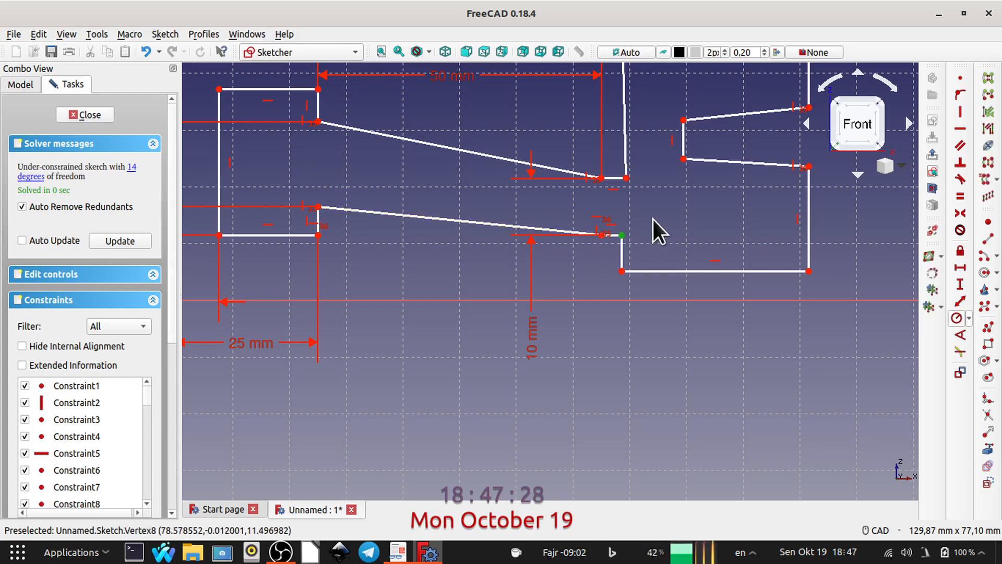
{"action": "left_click", "coordinate": [626, 178]}
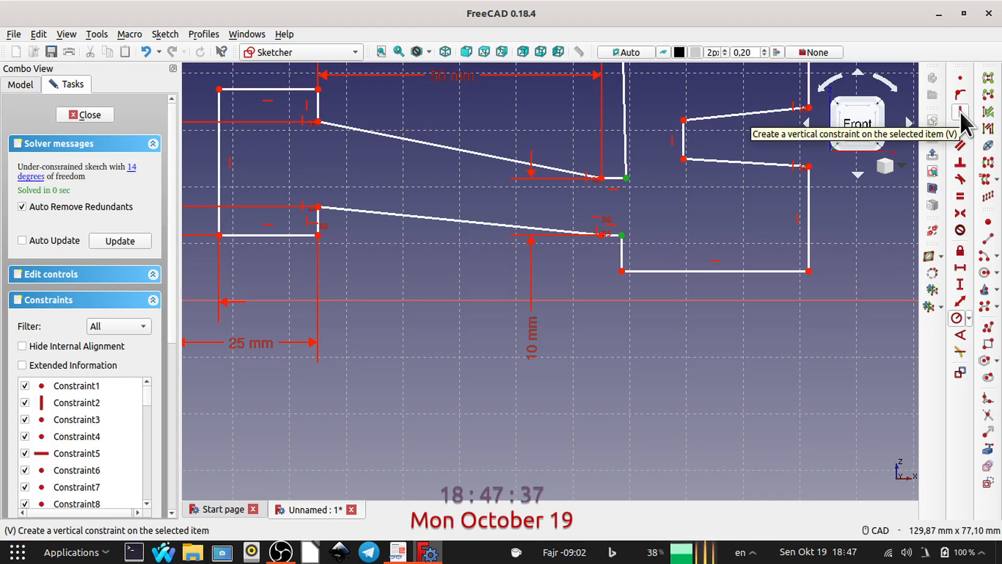
{"action": "left_click", "coordinate": [959, 110]}
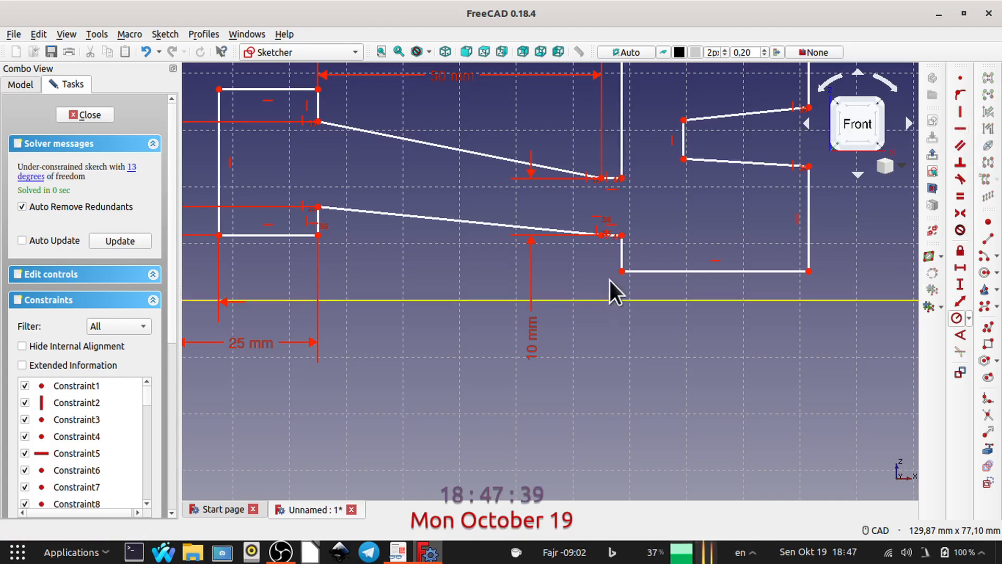
Slant the rim's inner side lines by moving the web junction slightly outward and the rim's upper and lower inner corners further outward
{"action": "left_click_drag", "start_coordinate": [622, 235], "coordinate": [641, 235]}
{"action": "left_click_drag", "start_coordinate": [621, 270], "coordinate": [673, 270]}
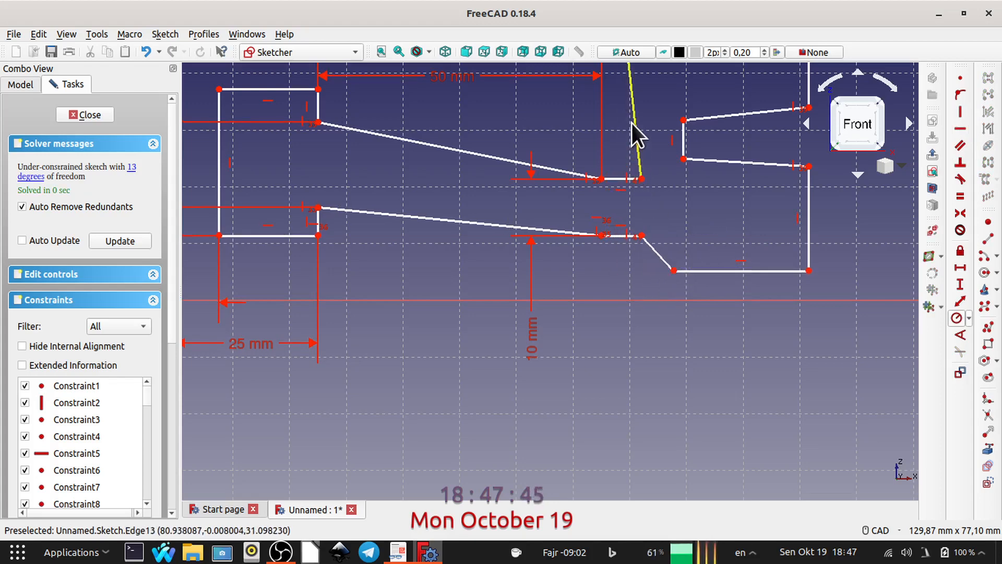
{"action": "scroll", "coordinate": [631, 121], "scroll_direction": "down", "scroll_amount": 3}
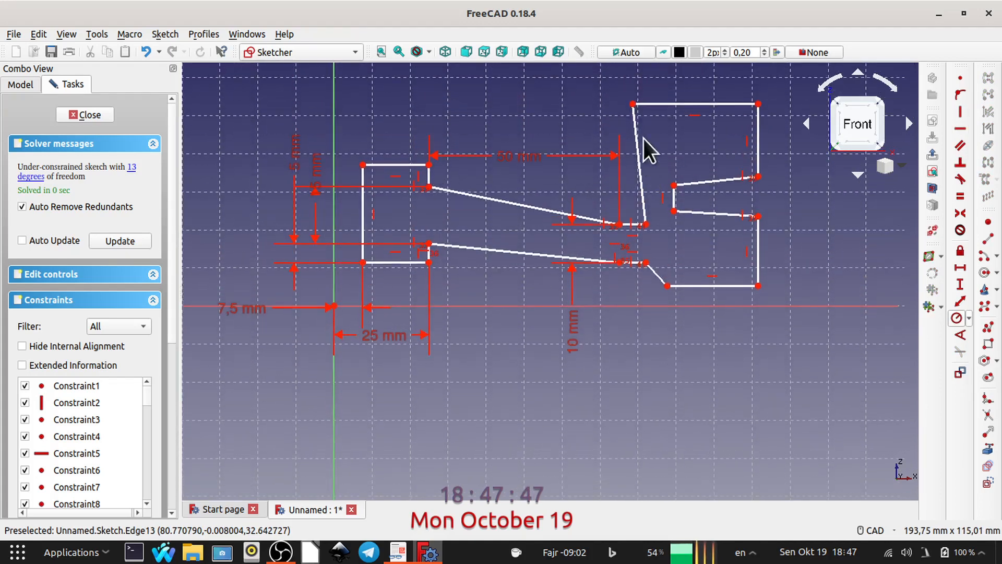
{"action": "left_click_drag", "start_coordinate": [631, 105], "coordinate": [666, 109]}
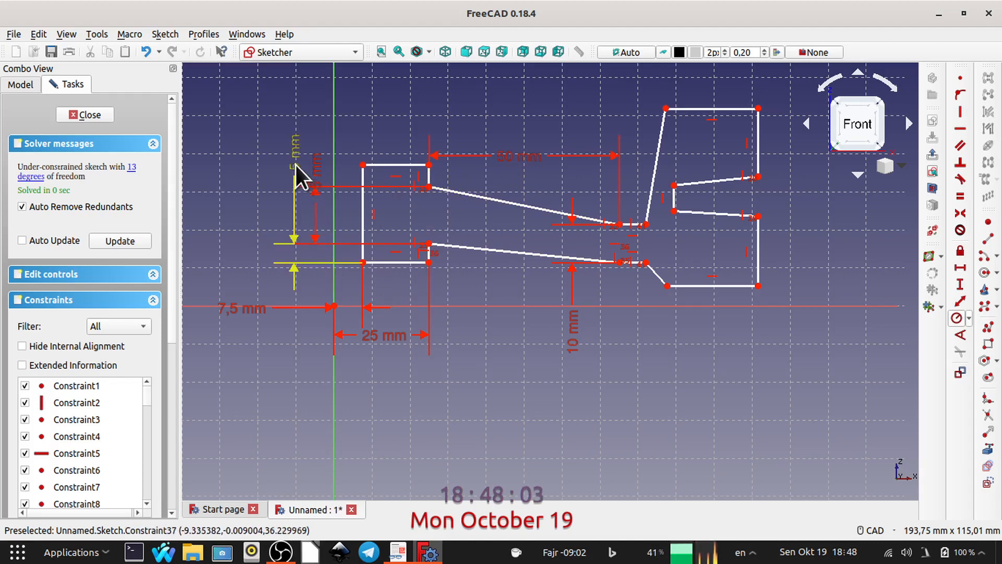
Rearrange the height dimensions, moving the 5 mm one further from the hub and the 15 mm and 10 mm ones well below the web
{"action": "left_click_drag", "start_coordinate": [293, 161], "coordinate": [246, 167]}
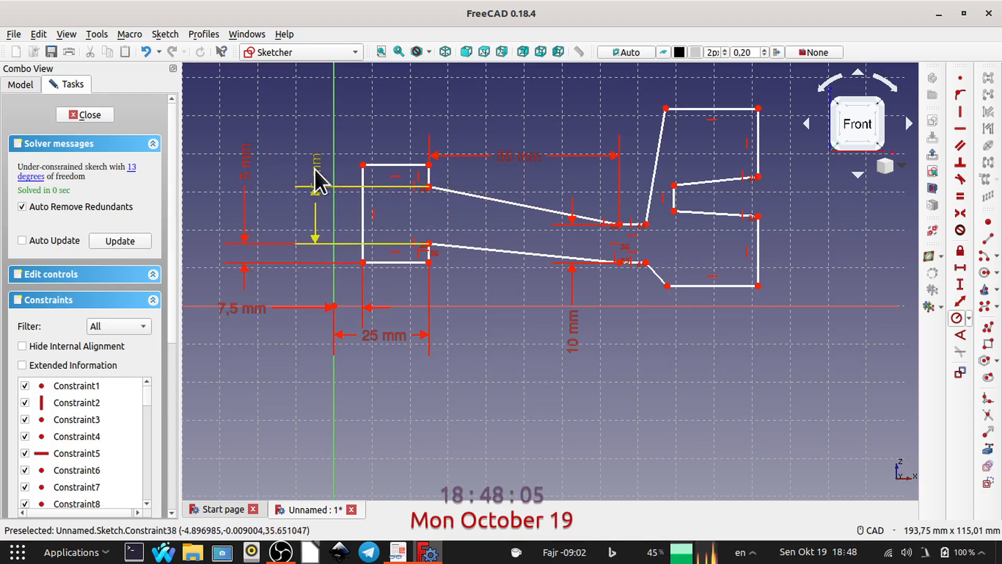
{"action": "left_click_drag", "start_coordinate": [314, 170], "coordinate": [505, 428]}
{"action": "left_click_drag", "start_coordinate": [573, 326], "coordinate": [574, 373]}
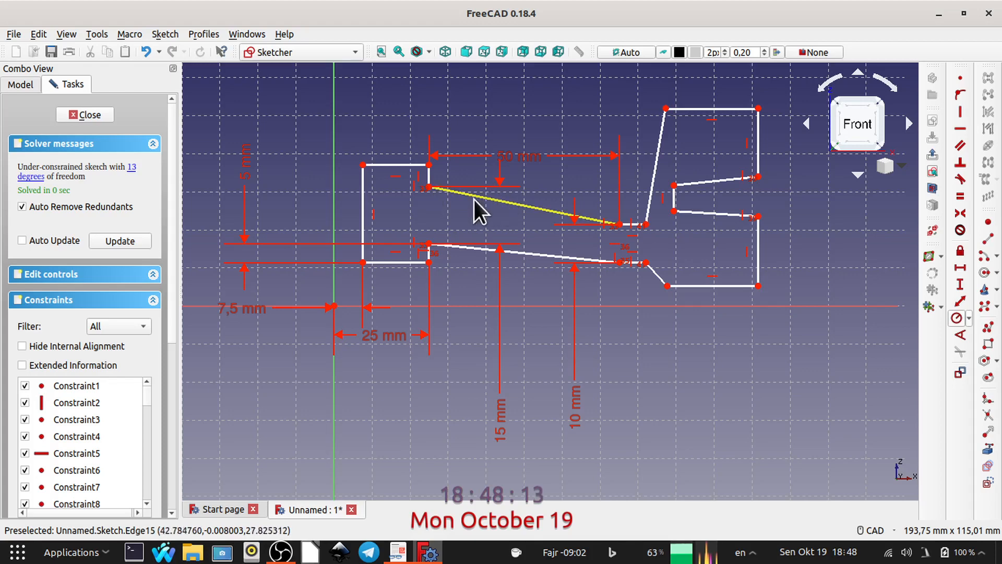
Set the height of the short hub edge above the upper web line to 5 mm and place its dimension above the profile
{"action": "left_click", "coordinate": [428, 176]}
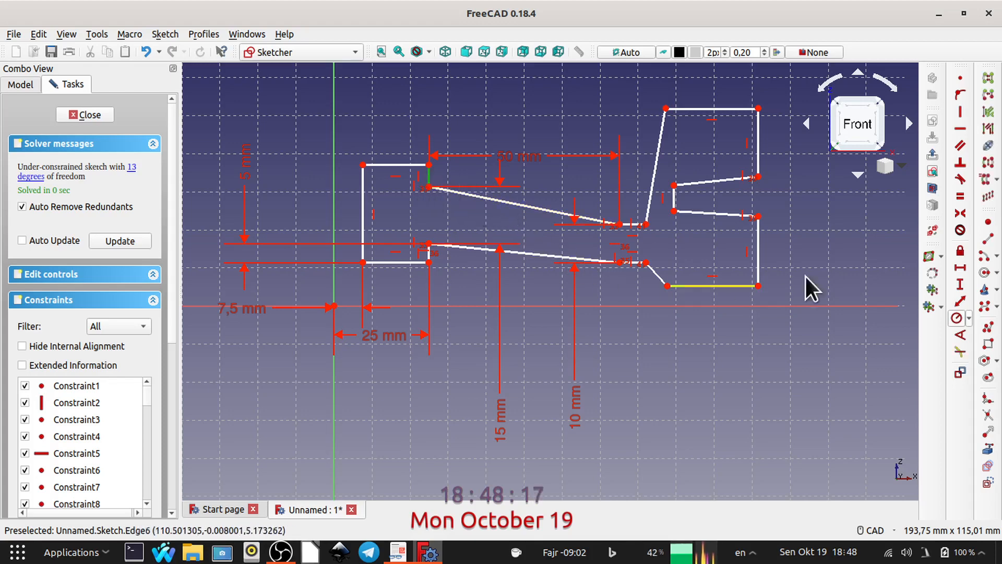
{"action": "left_click", "coordinate": [959, 285]}
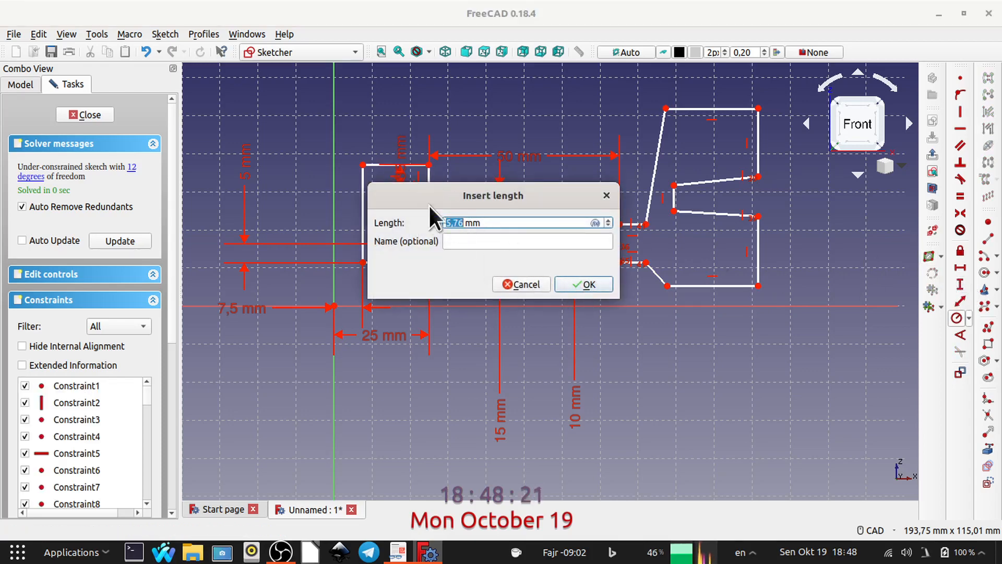
{"action": "type", "text": "5"}
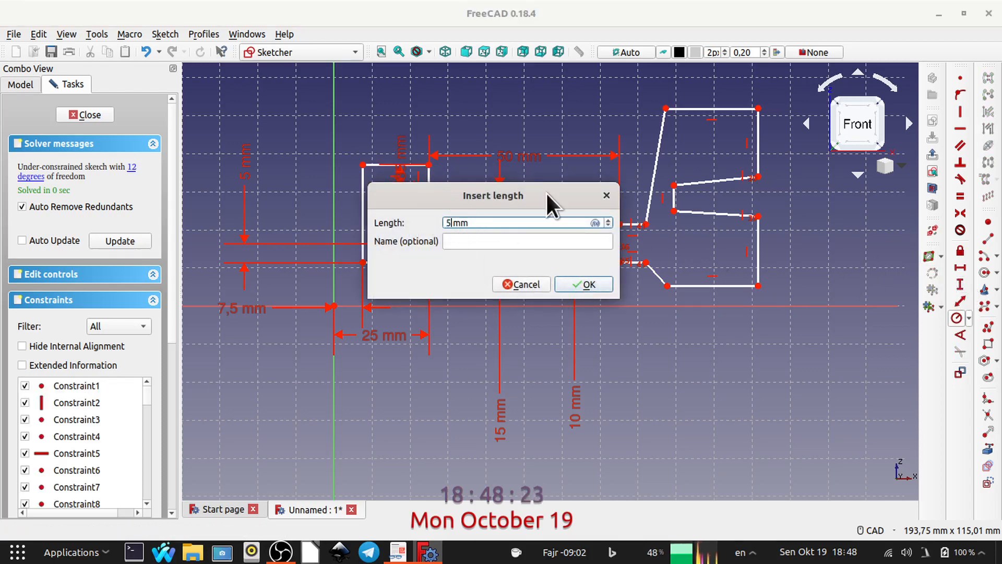
{"action": "key", "text": "Return"}
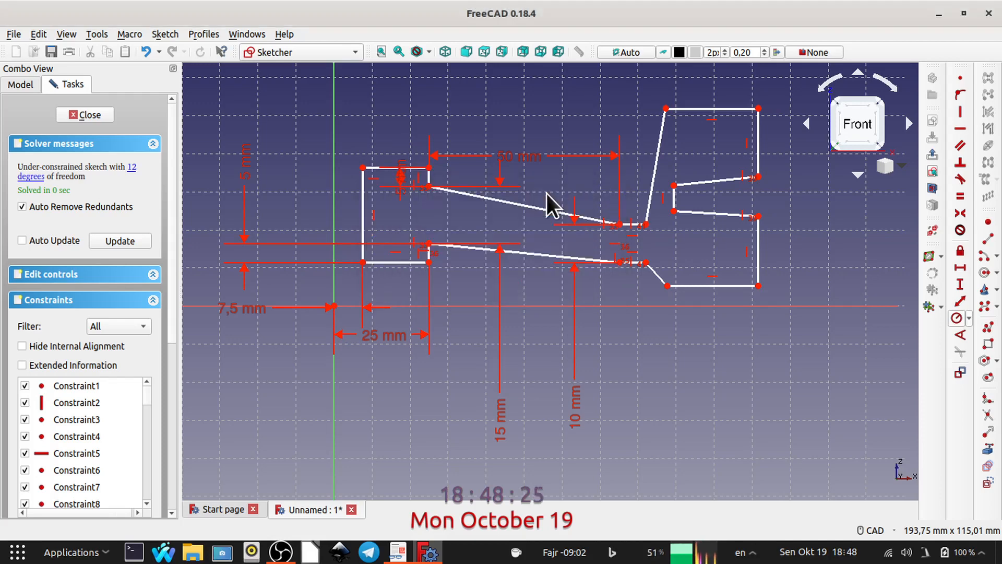
{"action": "left_click_drag", "start_coordinate": [400, 180], "coordinate": [468, 103]}
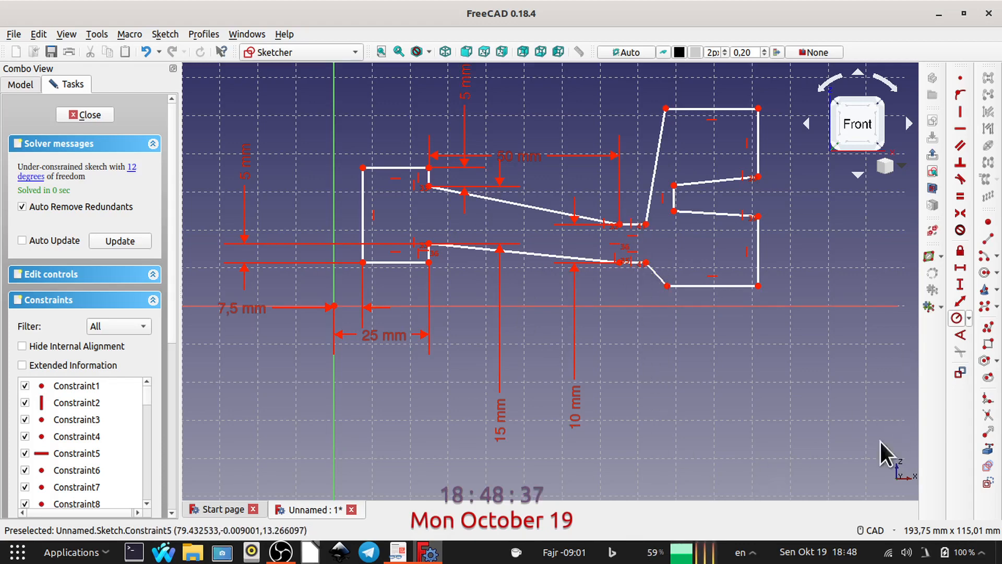
Switch to the PDF drawing and examine the rim and groove dimensions in Detail B
{"action": "left_click", "coordinate": [397, 552]}
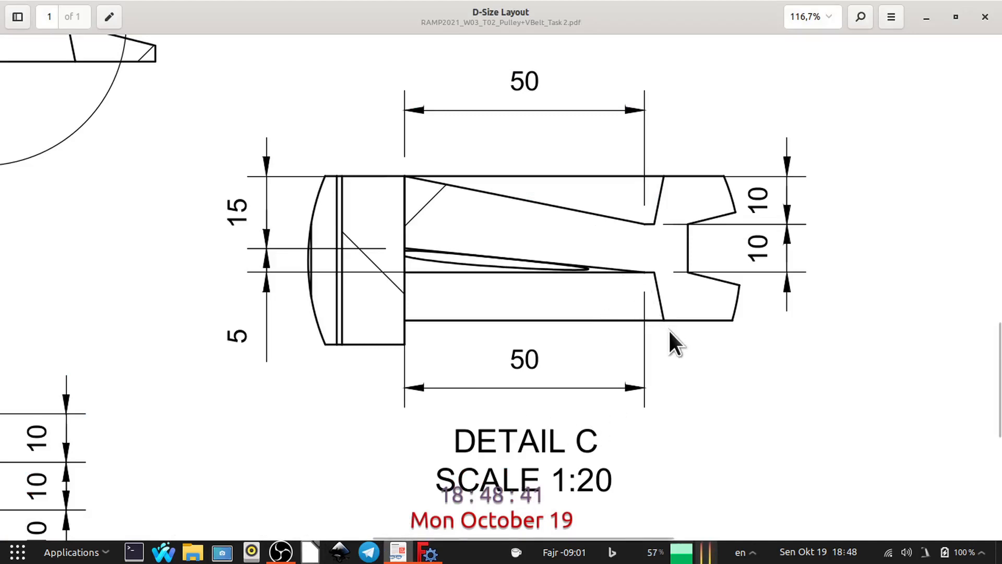
{"action": "scroll", "coordinate": [672, 337], "scroll_direction": "down", "scroll_amount": 10}
{"action": "scroll", "coordinate": [671, 336], "scroll_direction": "up", "scroll_amount": 9}
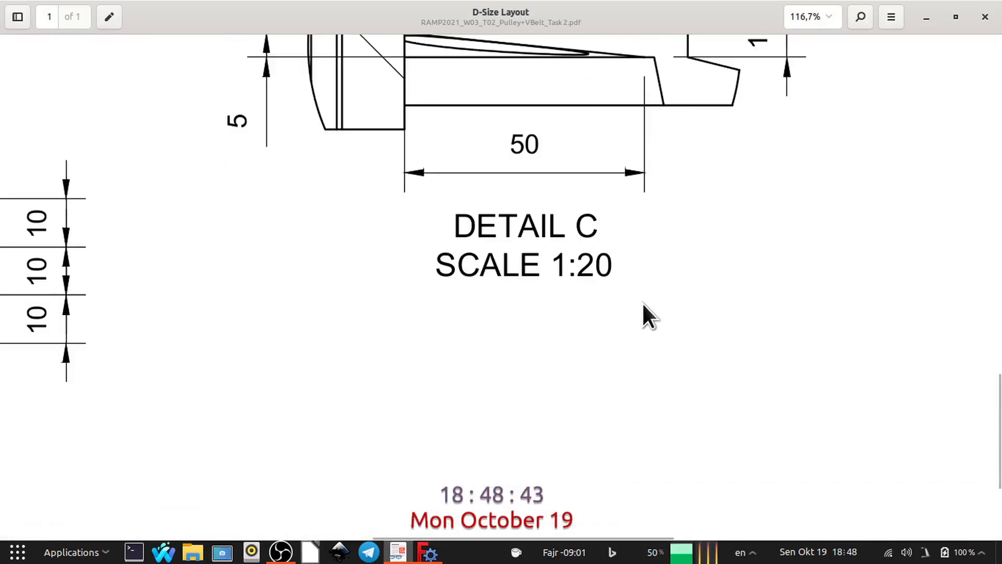
{"action": "scroll", "coordinate": [472, 324], "scroll_direction": "left", "scroll_amount": 8}
{"action": "scroll", "coordinate": [390, 375], "scroll_direction": "down", "scroll_amount": 9}
{"action": "scroll", "coordinate": [390, 376], "scroll_direction": "left", "scroll_amount": 9}
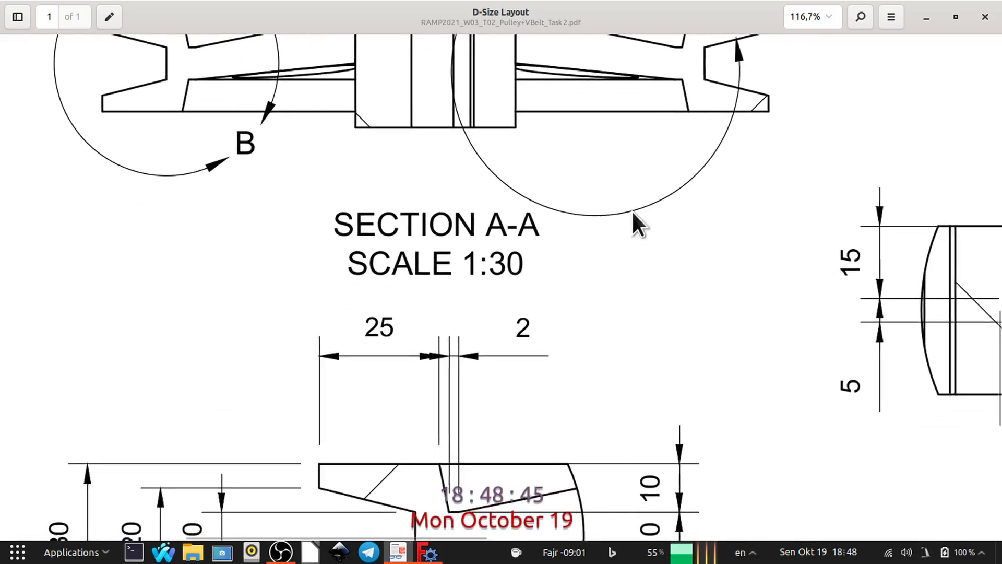
{"action": "scroll", "coordinate": [452, 355], "scroll_direction": "down", "scroll_amount": 1}
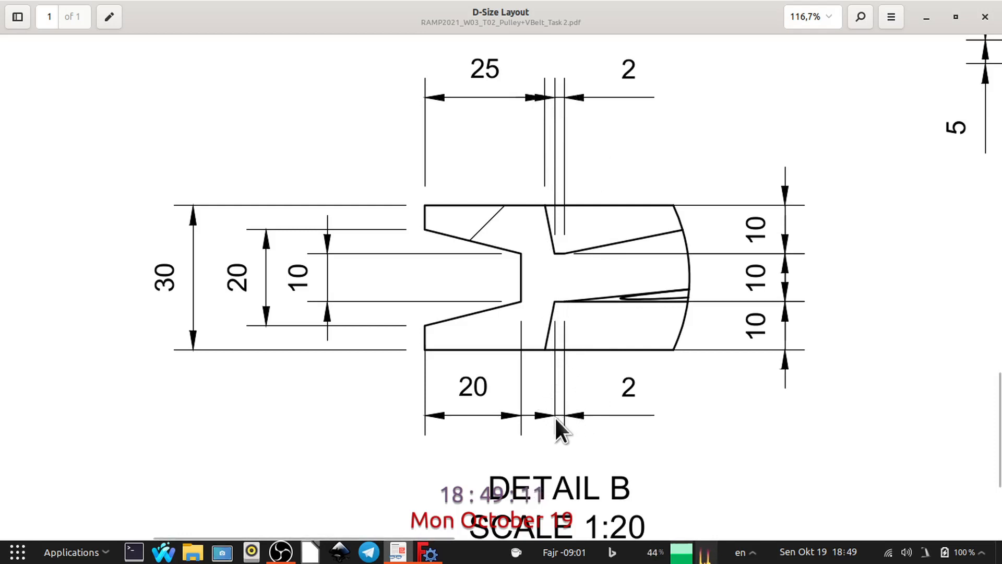
{"action": "mouse_move", "coordinate": [397, 557]}
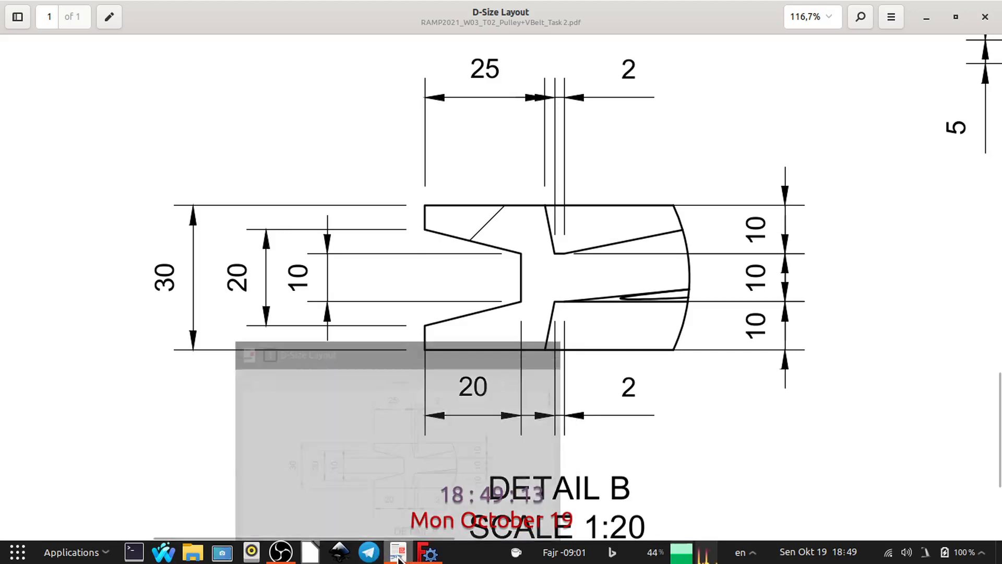
Switch from the PDF drawing back to the pulley sketch in FreeCAD
{"action": "left_click", "coordinate": [453, 505]}
{"action": "scroll", "coordinate": [621, 293], "scroll_direction": "up", "scroll_amount": 10}
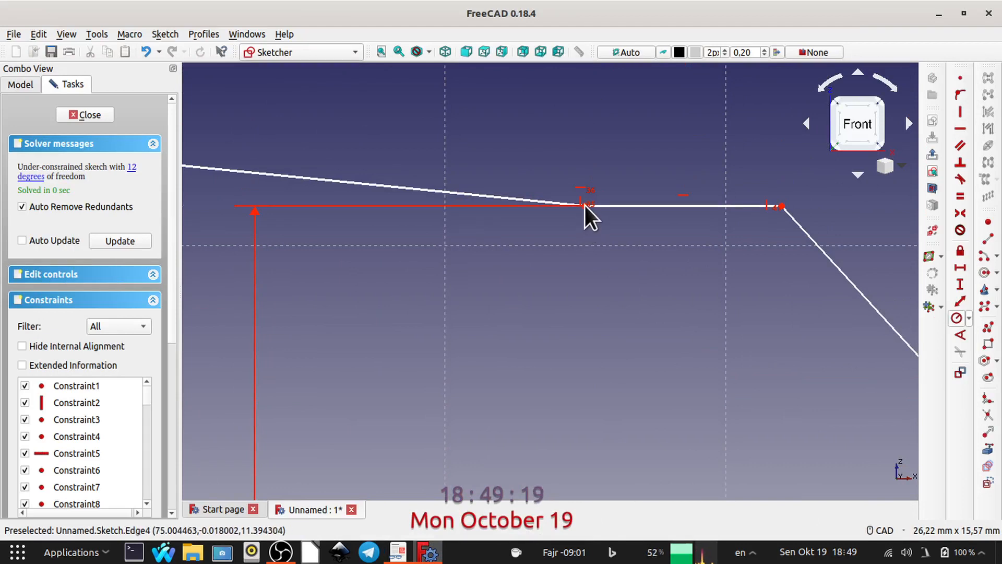
{"action": "scroll", "coordinate": [585, 207], "scroll_direction": "up", "scroll_amount": 5}
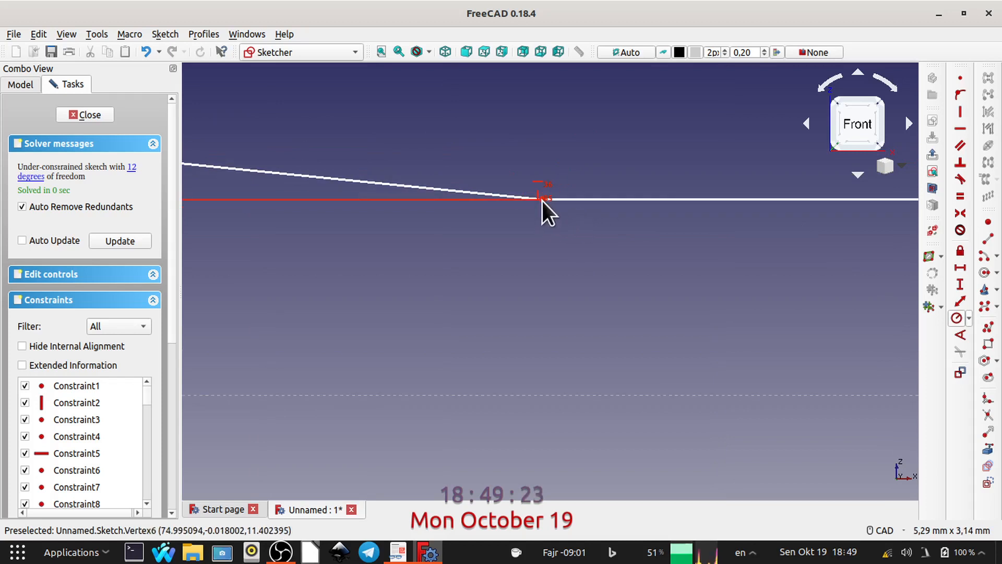
{"action": "scroll", "coordinate": [573, 186], "scroll_direction": "up", "scroll_amount": 3}
{"action": "scroll", "coordinate": [575, 192], "scroll_direction": "up", "scroll_amount": 8}
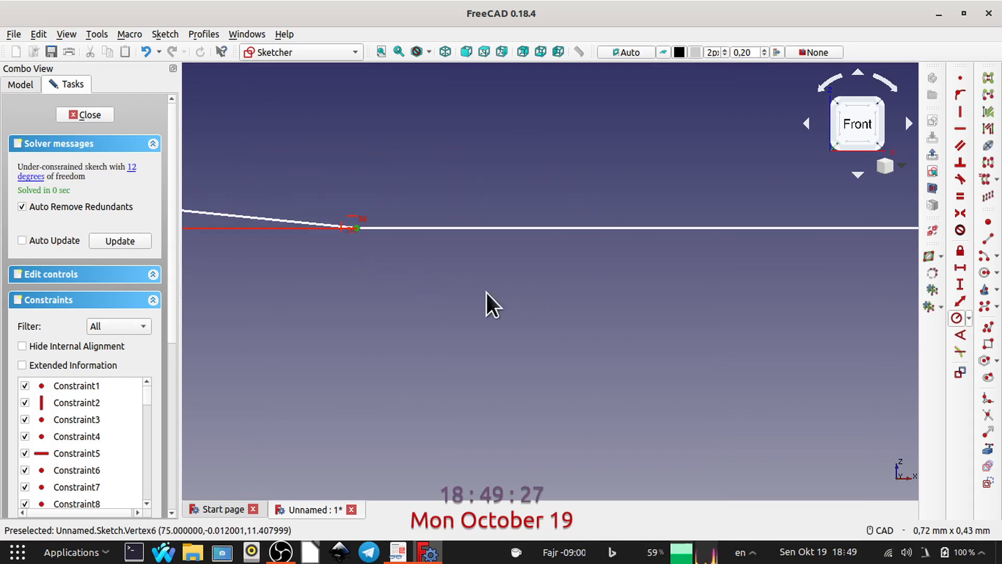
{"action": "scroll", "coordinate": [424, 380], "scroll_direction": "down", "scroll_amount": 6}
{"action": "scroll", "coordinate": [479, 361], "scroll_direction": "down", "scroll_amount": 2}
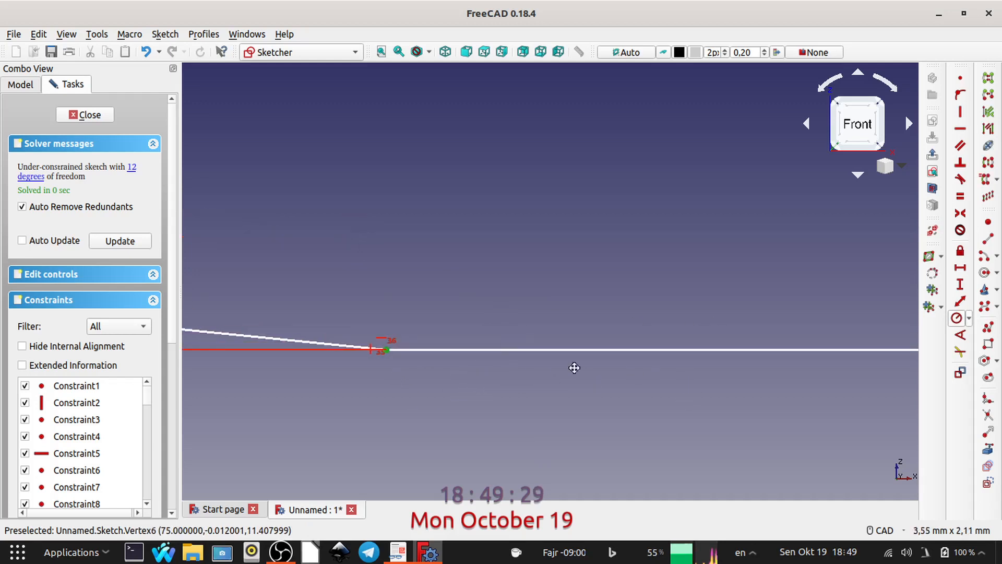
{"action": "middle_click_drag", "start_coordinate": [574, 368], "coordinate": [343, 306]}
{"action": "scroll", "coordinate": [701, 299], "scroll_direction": "down", "scroll_amount": 6}
{"action": "mouse_move", "coordinate": [664, 324]}
{"action": "middle_mouse_down"}
{"action": "mouse_move", "coordinate": [489, 352]}
{"action": "mouse_move", "coordinate": [362, 349]}
{"action": "middle_mouse_up"}
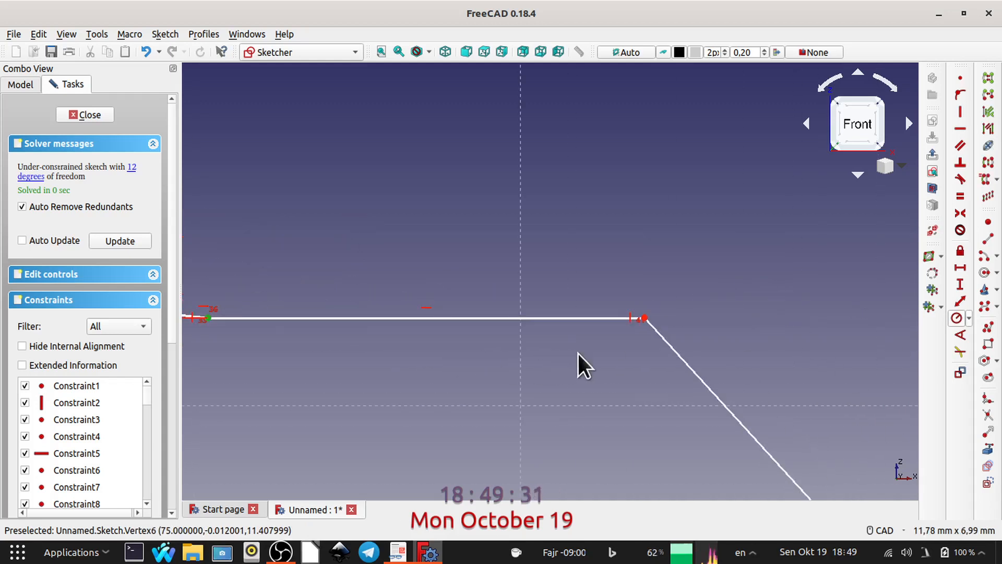
{"action": "left_click", "coordinate": [644, 318]}
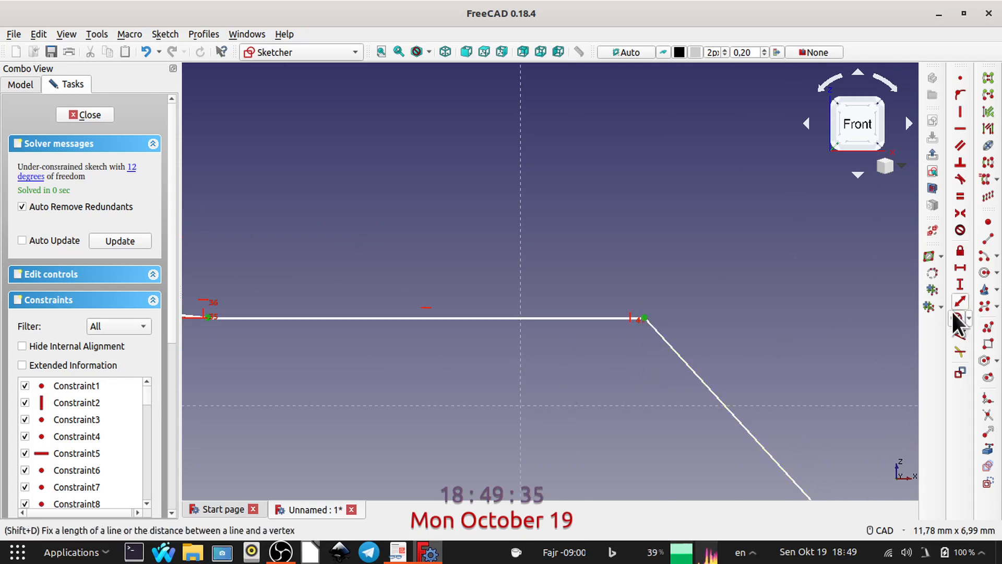
{"action": "left_click", "coordinate": [509, 211]}
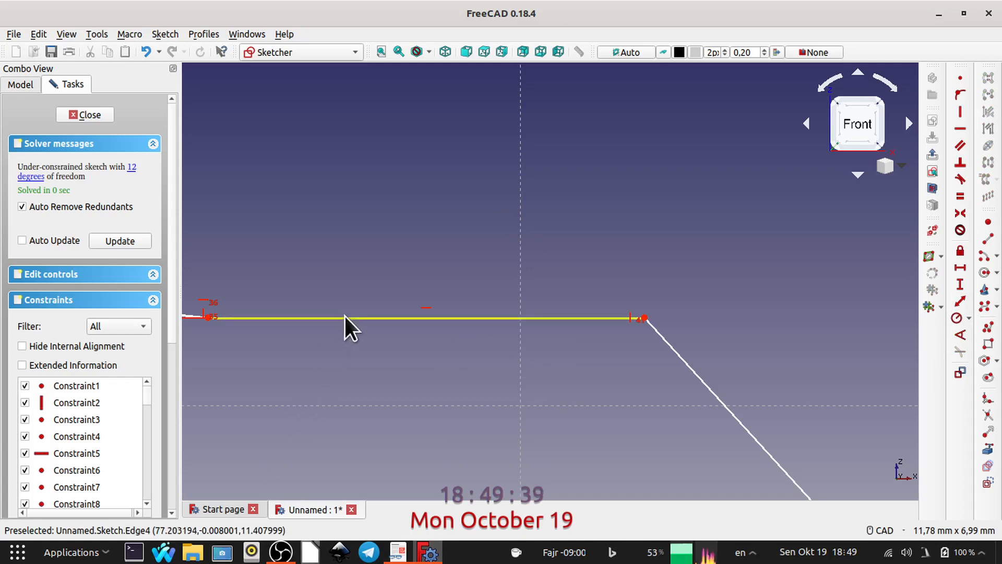
Set the horizontal length of the short edge at the lower web-to-rim junction to 2 mm and place its dimension below the profile
{"action": "scroll", "coordinate": [392, 299], "scroll_direction": "down", "scroll_amount": 5}
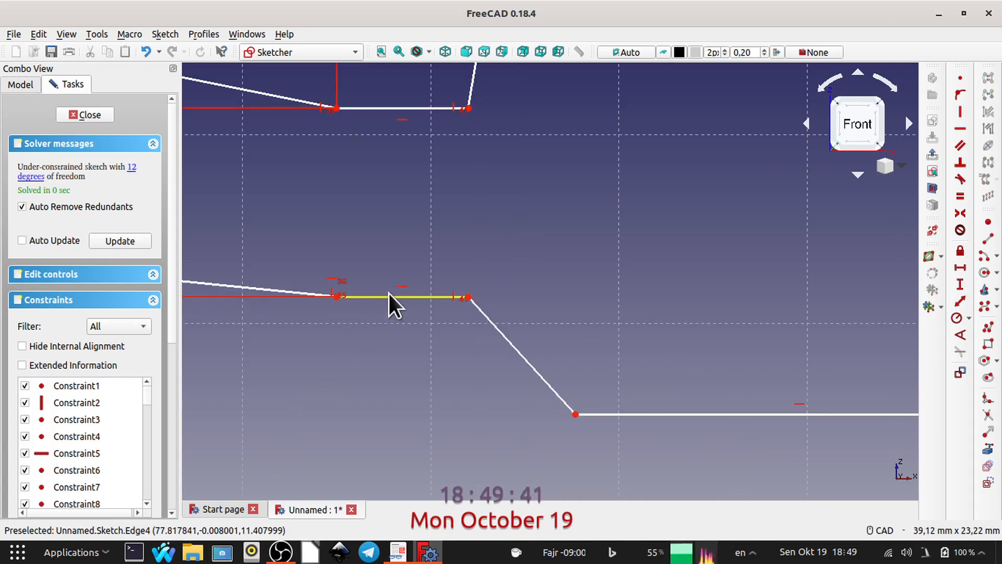
{"action": "left_click", "coordinate": [390, 295]}
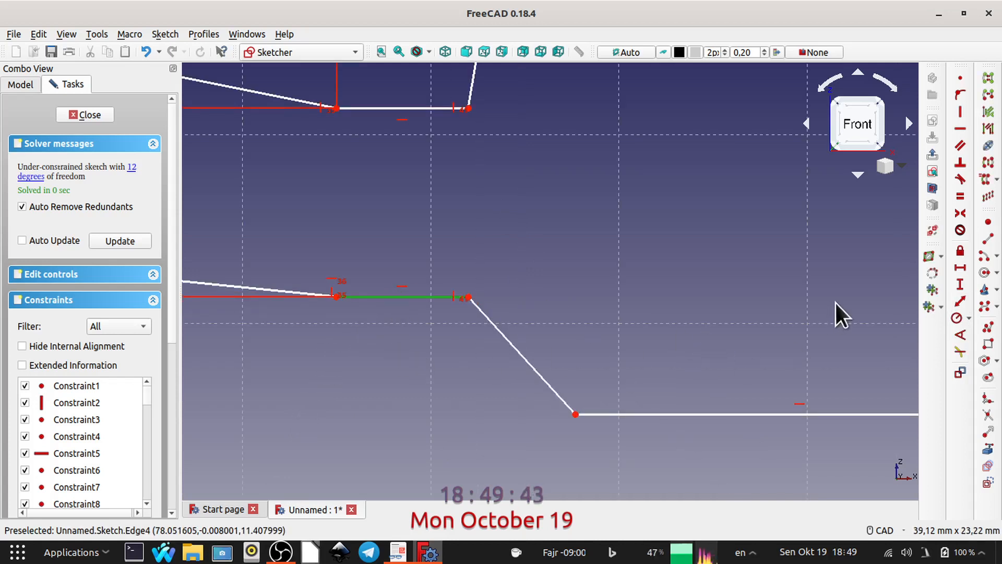
{"action": "left_click", "coordinate": [959, 266]}
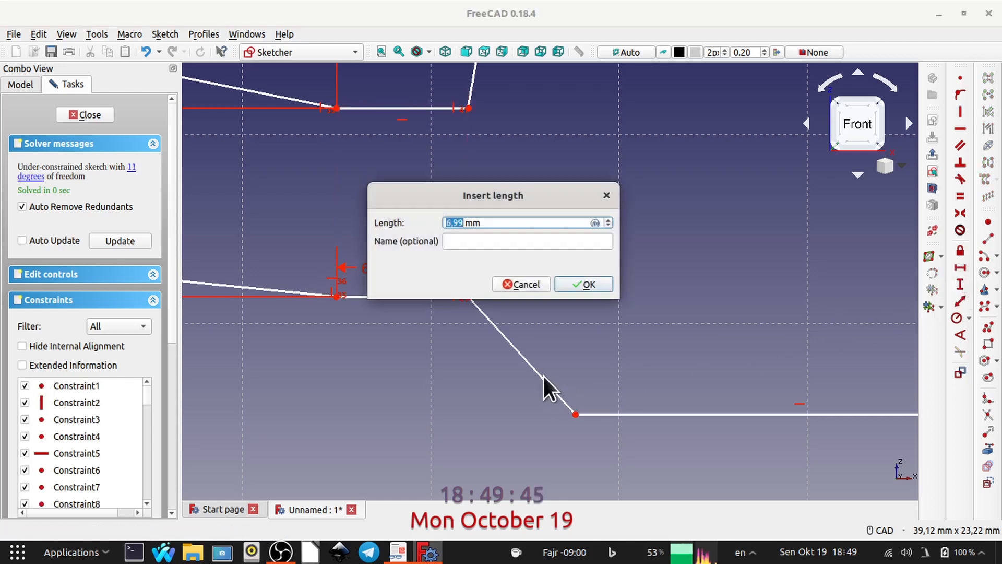
{"action": "type", "text": "2"}
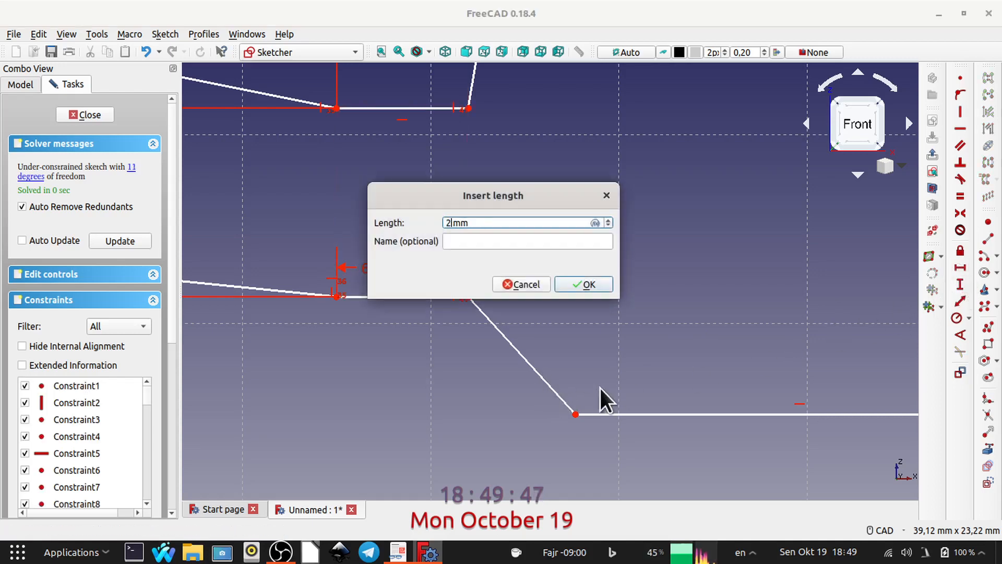
{"action": "left_click", "coordinate": [594, 287]}
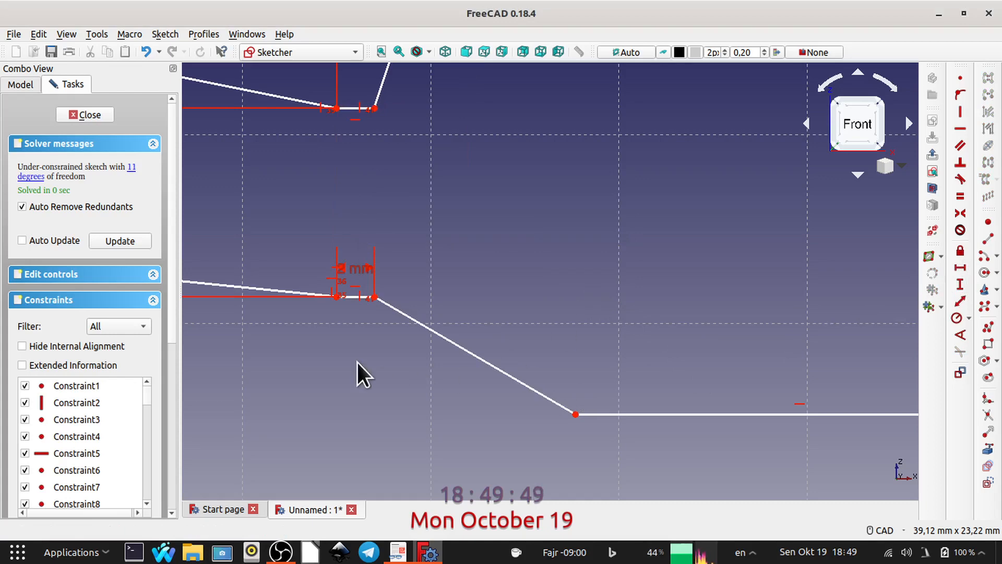
{"action": "left_click_drag", "start_coordinate": [356, 266], "coordinate": [201, 213]}
{"action": "scroll", "coordinate": [302, 350], "scroll_direction": "down", "scroll_amount": 5}
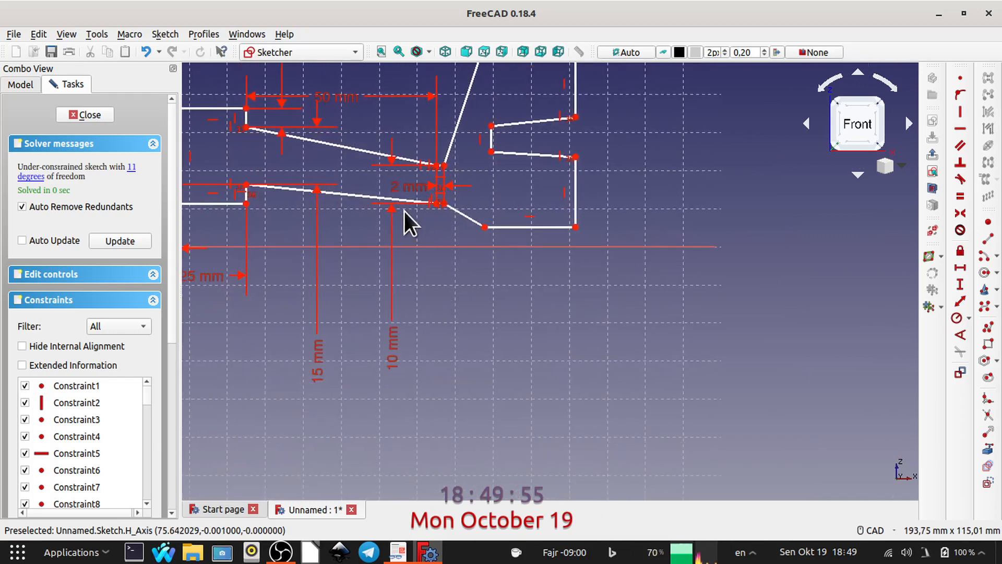
{"action": "left_click_drag", "start_coordinate": [401, 192], "coordinate": [529, 340]}
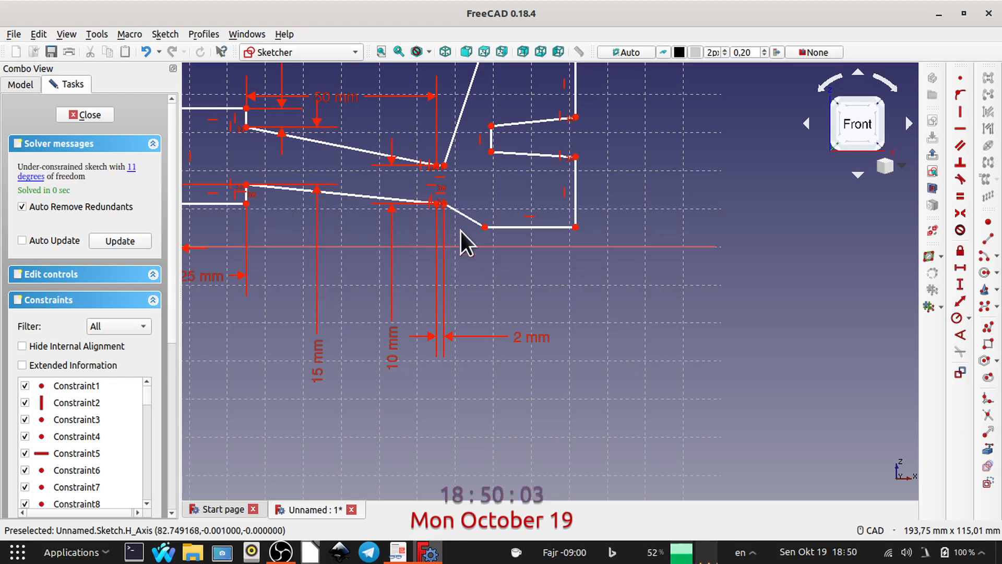
Check Detail B in the PDF drawing, and in FreeCAD set the lower slanted rim line's vertical height to 10 mm, placing its dimension below the web
{"action": "left_click", "coordinate": [398, 551]}
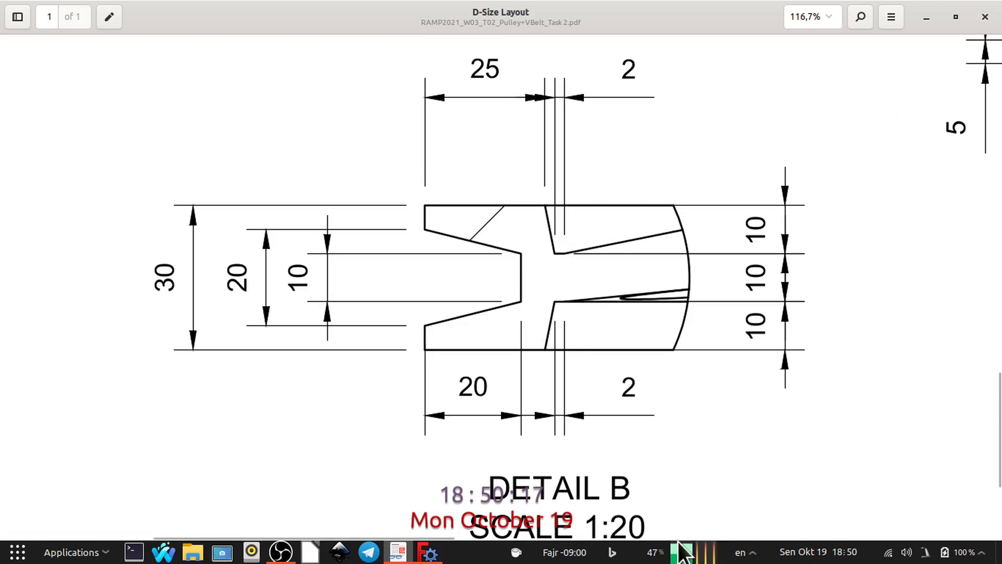
{"action": "left_click", "coordinate": [427, 551]}
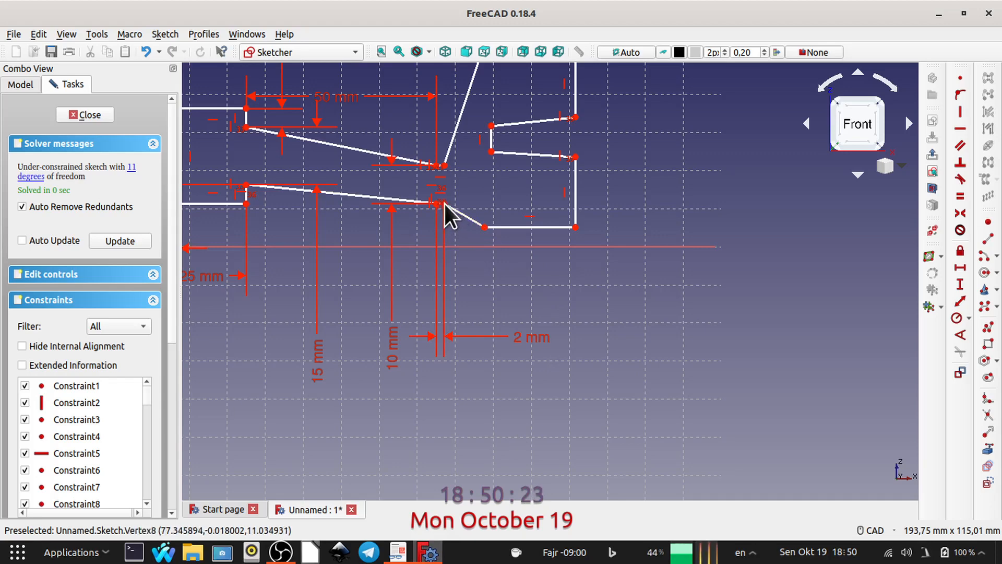
{"action": "scroll", "coordinate": [469, 255], "scroll_direction": "up", "scroll_amount": 5}
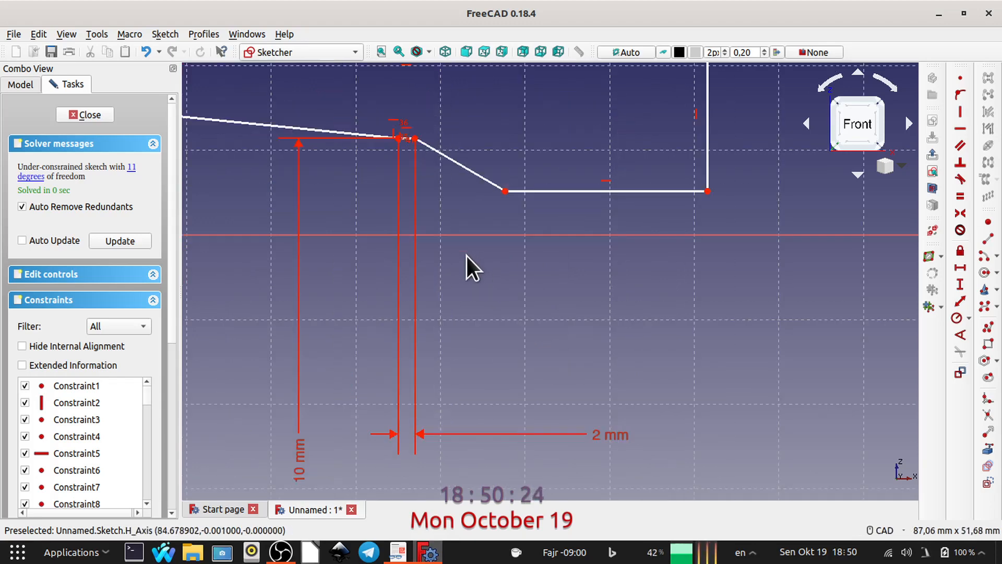
{"action": "left_click", "coordinate": [471, 174]}
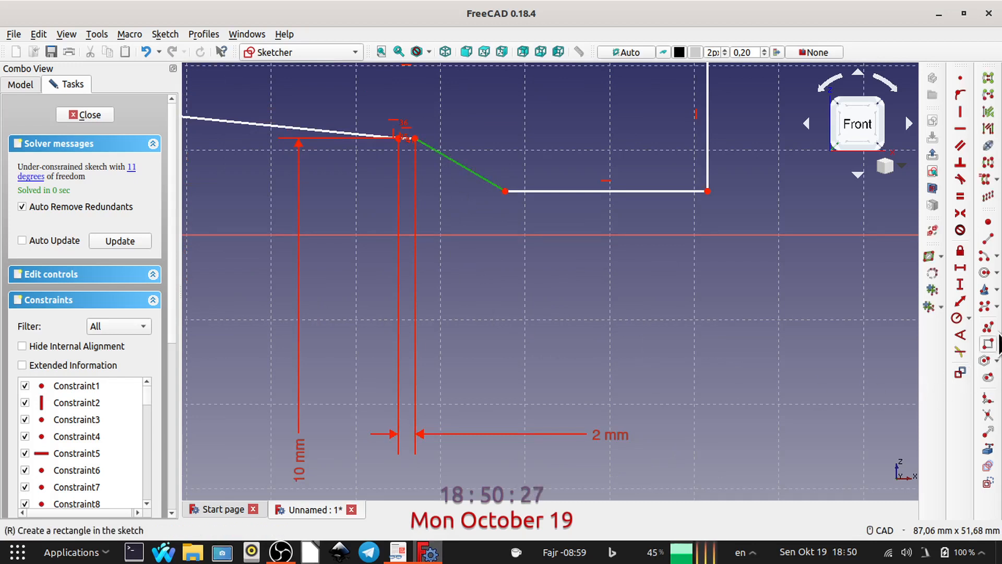
{"action": "left_click", "coordinate": [960, 283]}
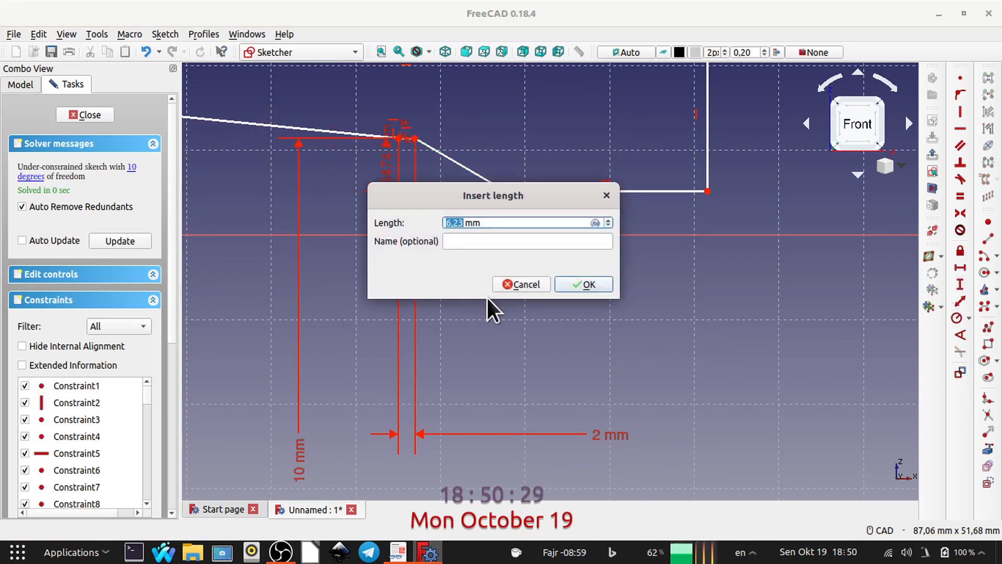
{"action": "type", "text": "10"}
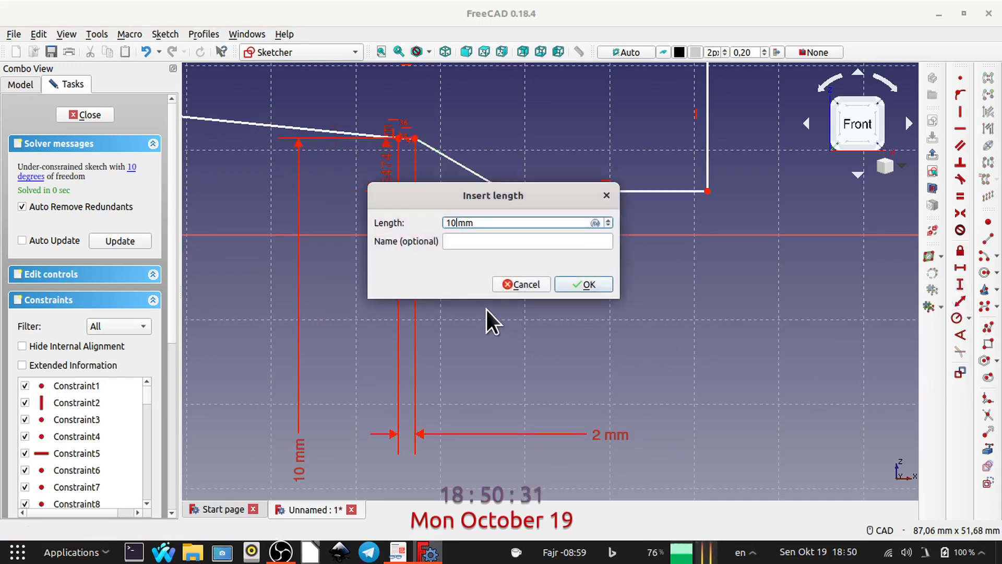
{"action": "key", "text": "Return"}
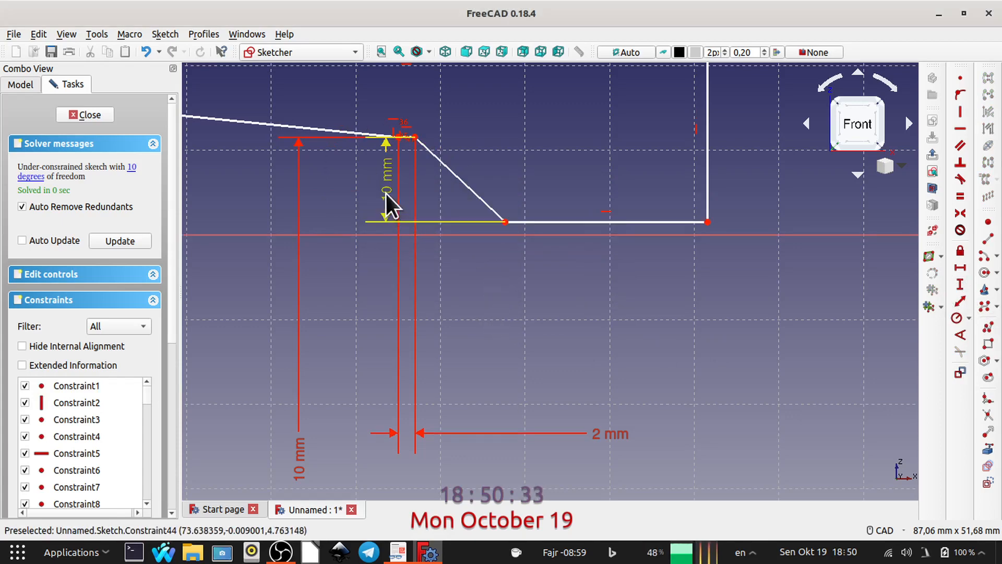
{"action": "left_click_drag", "start_coordinate": [386, 193], "coordinate": [353, 381]}
Reshape the rim by moving all four corners of the V-groove downward and lowering the rim's top edge to about the hub's top level
{"action": "mouse_move", "coordinate": [530, 202]}
{"action": "middle_mouse_down"}
{"action": "mouse_move", "coordinate": [535, 345]}
{"action": "mouse_move", "coordinate": [521, 305]}
{"action": "middle_mouse_up"}
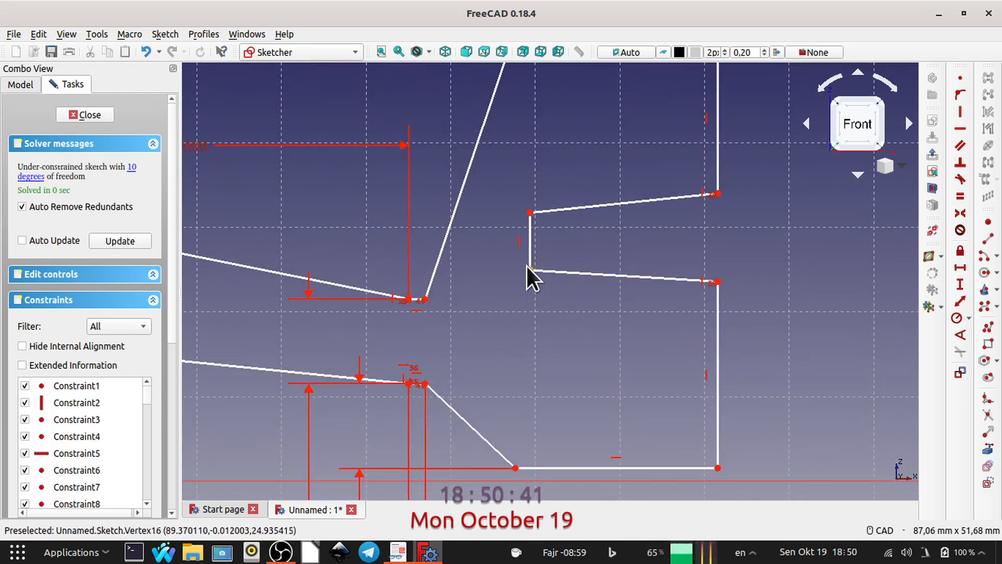
{"action": "left_click_drag", "start_coordinate": [530, 270], "coordinate": [526, 337]}
{"action": "left_click_drag", "start_coordinate": [717, 282], "coordinate": [719, 429]}
{"action": "left_click_drag", "start_coordinate": [528, 213], "coordinate": [529, 271]}
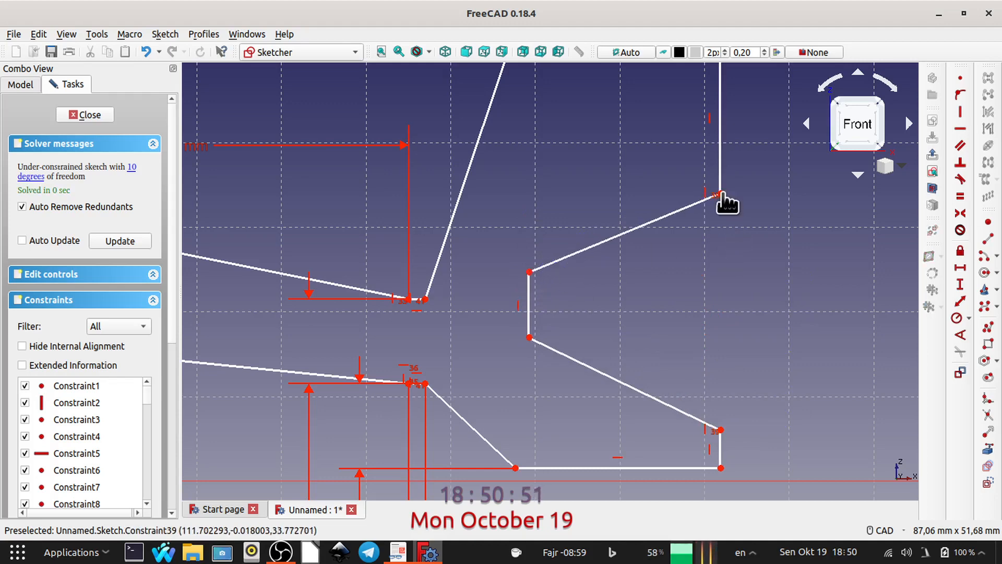
{"action": "scroll", "coordinate": [738, 224], "scroll_direction": "down", "scroll_amount": 5}
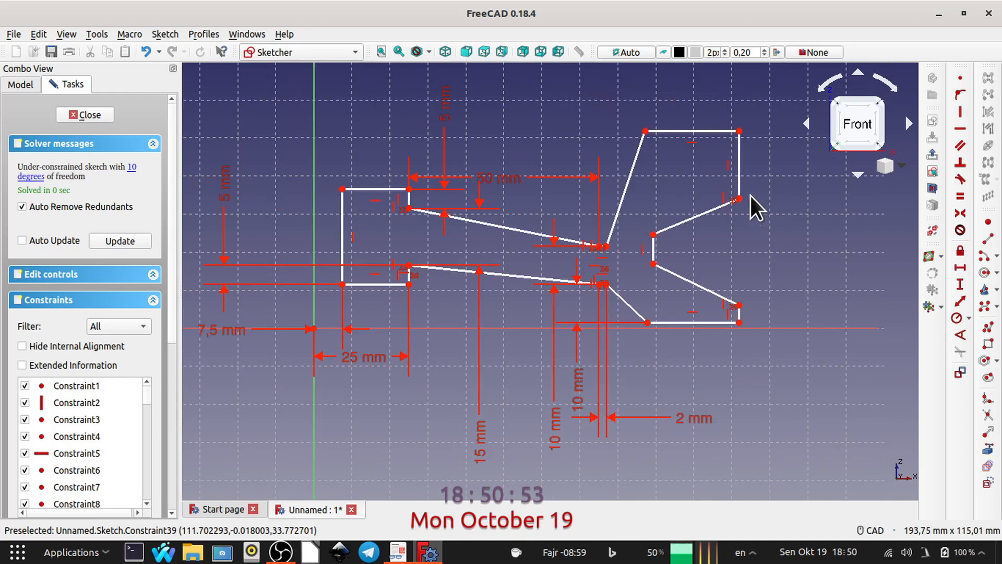
{"action": "left_click_drag", "start_coordinate": [739, 200], "coordinate": [740, 226]}
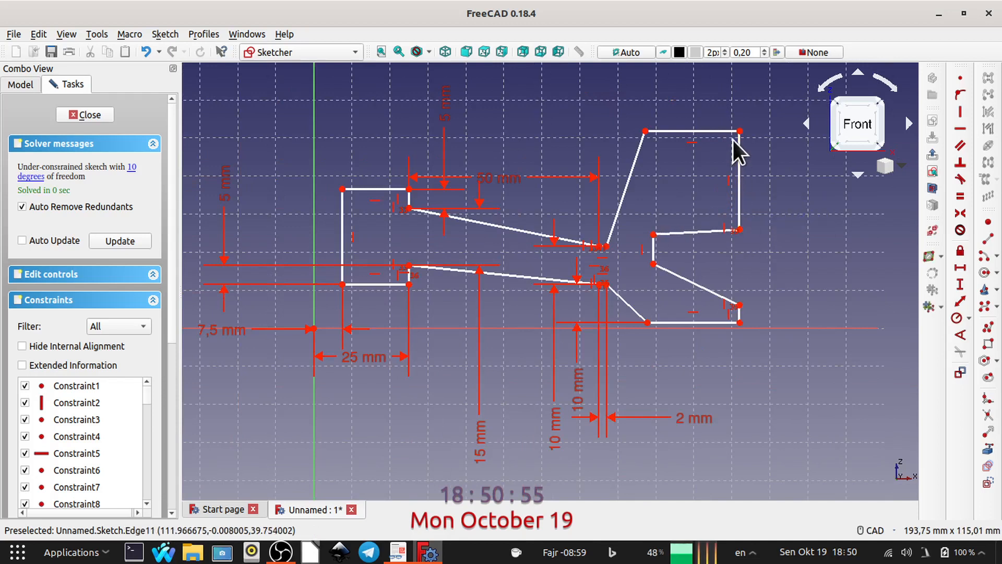
{"action": "left_click_drag", "start_coordinate": [699, 131], "coordinate": [688, 195]}
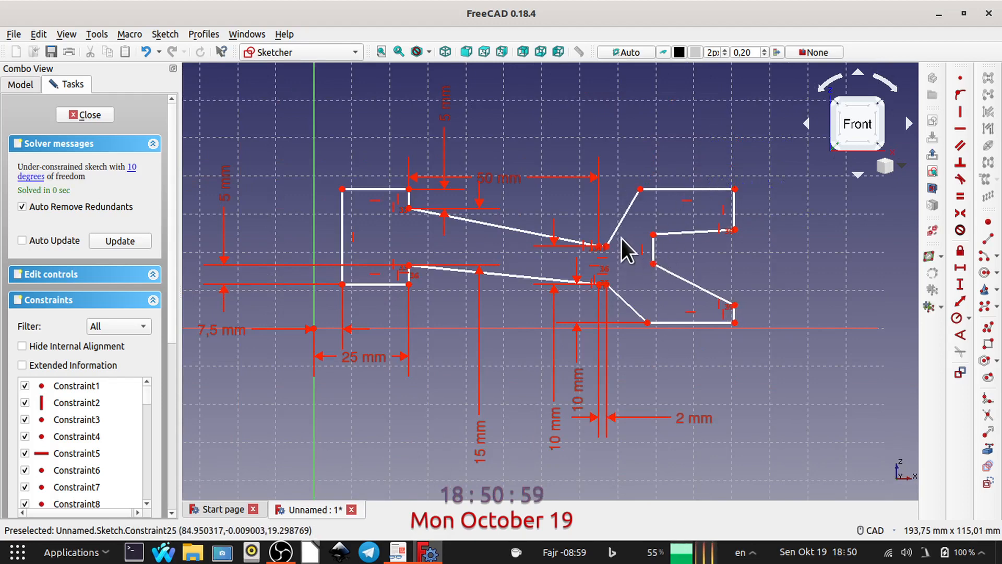
Constrain the vertical height of the slanted rim line above the upper web junction
{"action": "left_click", "coordinate": [624, 224]}
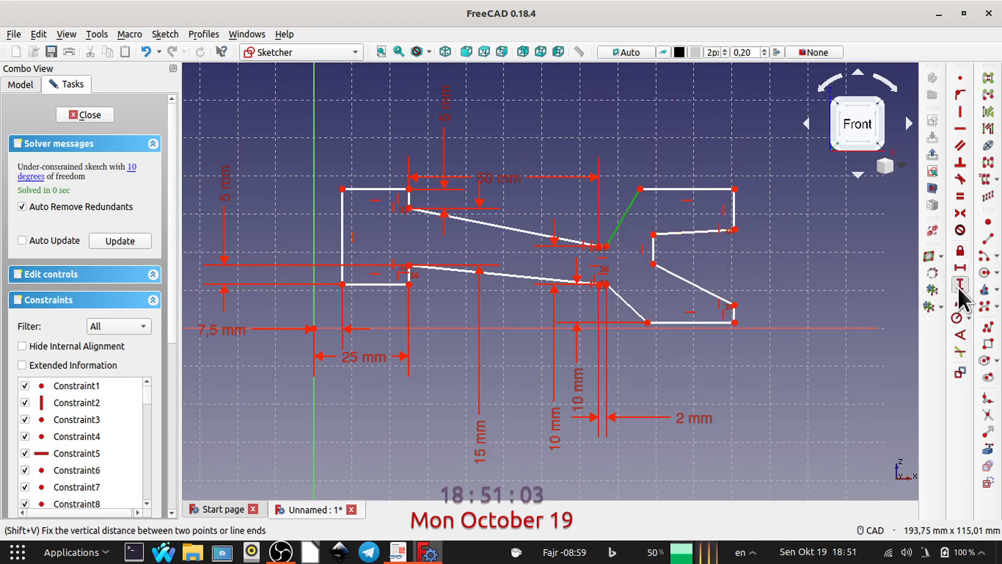
Constrain the rim's upper slanted line to a 10 mm vertical distance and place its dimension above the profile
{"action": "left_click", "coordinate": [957, 285]}
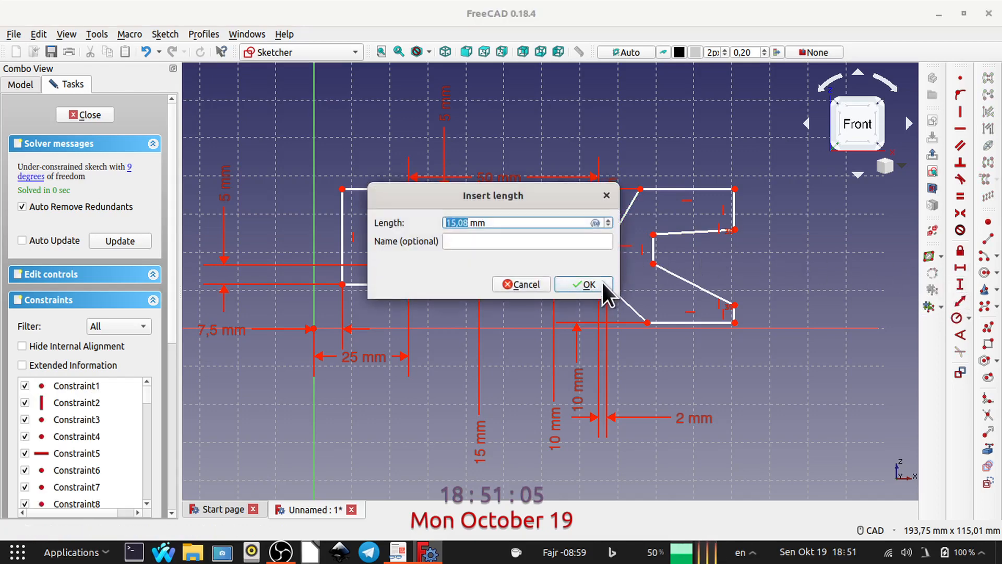
{"action": "type", "text": "10"}
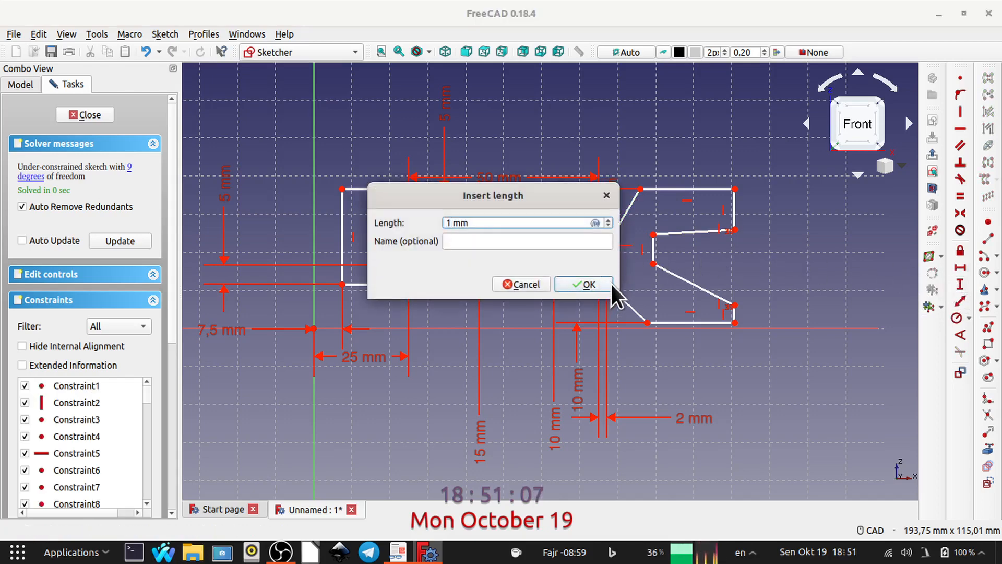
{"action": "left_click", "coordinate": [614, 282]}
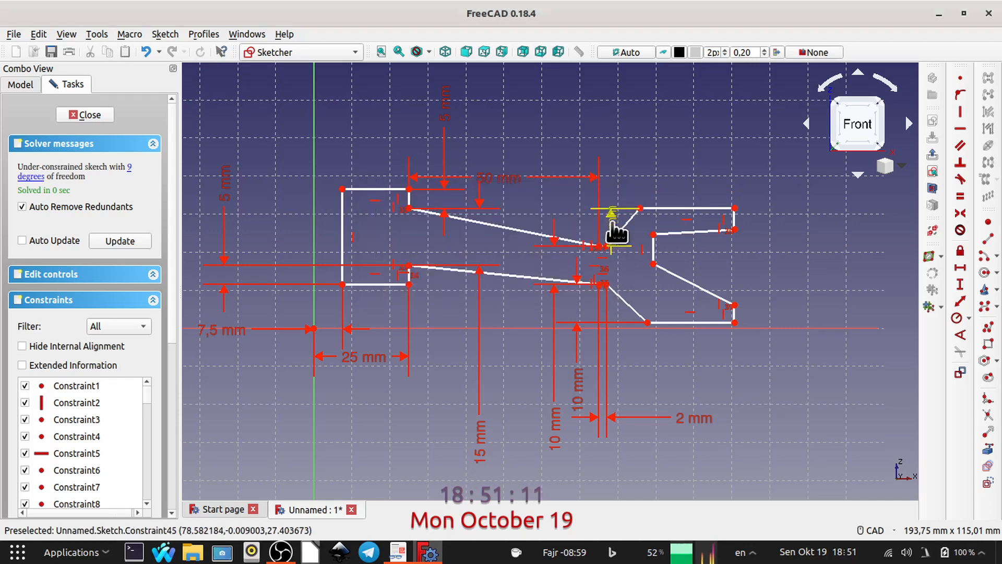
{"action": "left_click_drag", "start_coordinate": [612, 224], "coordinate": [627, 112]}
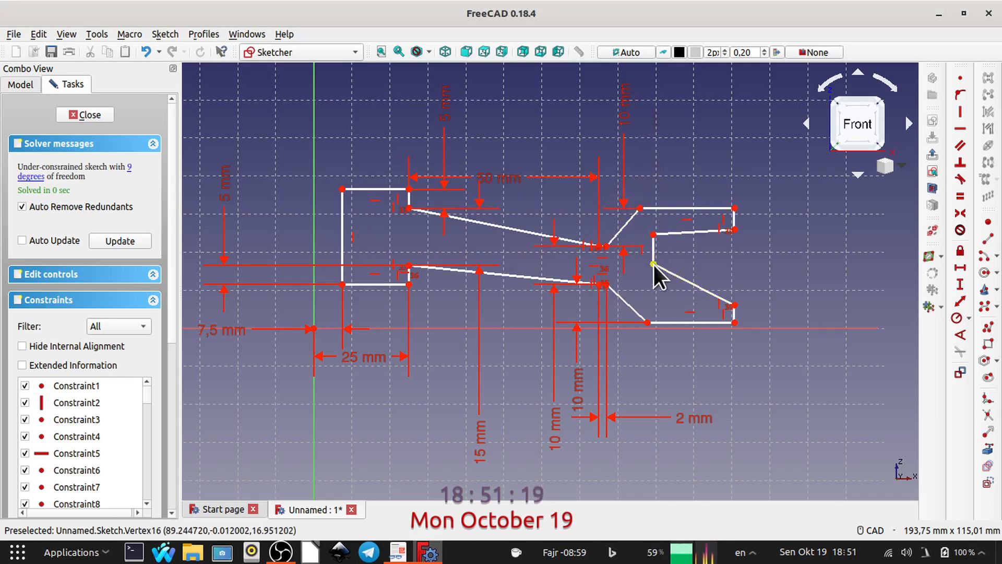
Check Detail B in the PDF drawing, then horizontally align the groove's lower inner corner with the end of the web's lower 2 mm segment
{"action": "left_click_drag", "start_coordinate": [653, 264], "coordinate": [644, 287]}
{"action": "scroll", "coordinate": [642, 285], "scroll_direction": "up", "scroll_amount": 5}
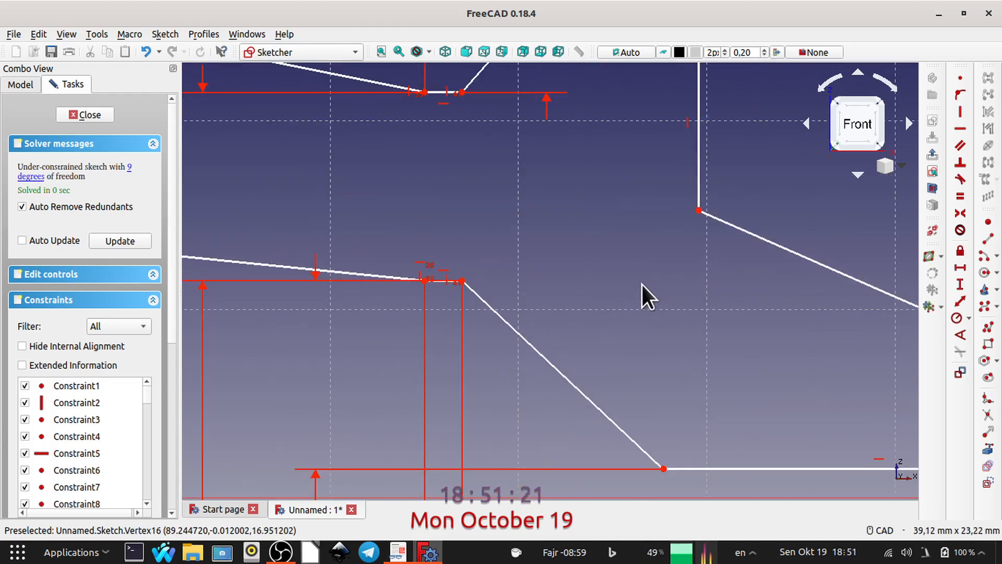
{"action": "left_click", "coordinate": [398, 552]}
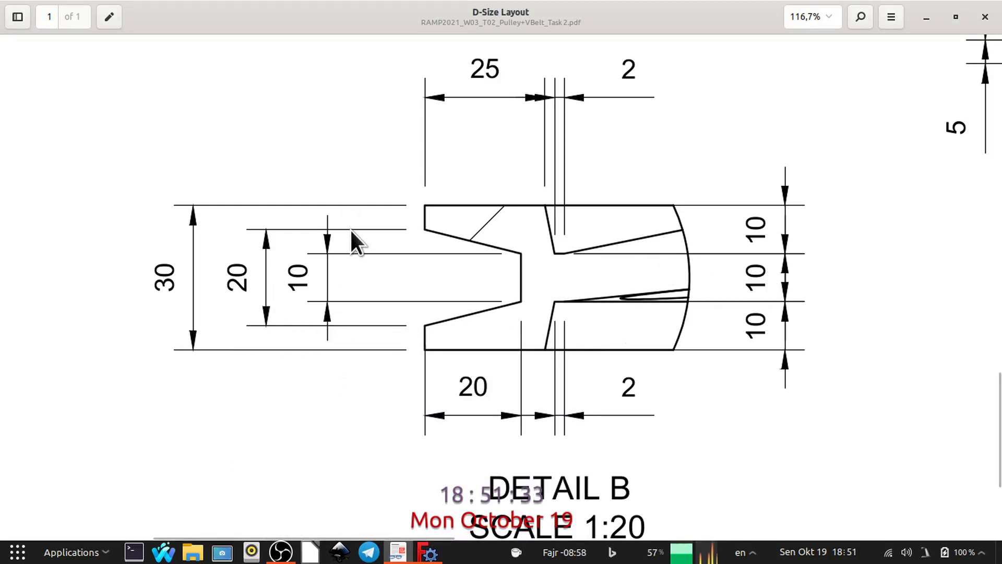
{"action": "left_click", "coordinate": [425, 553]}
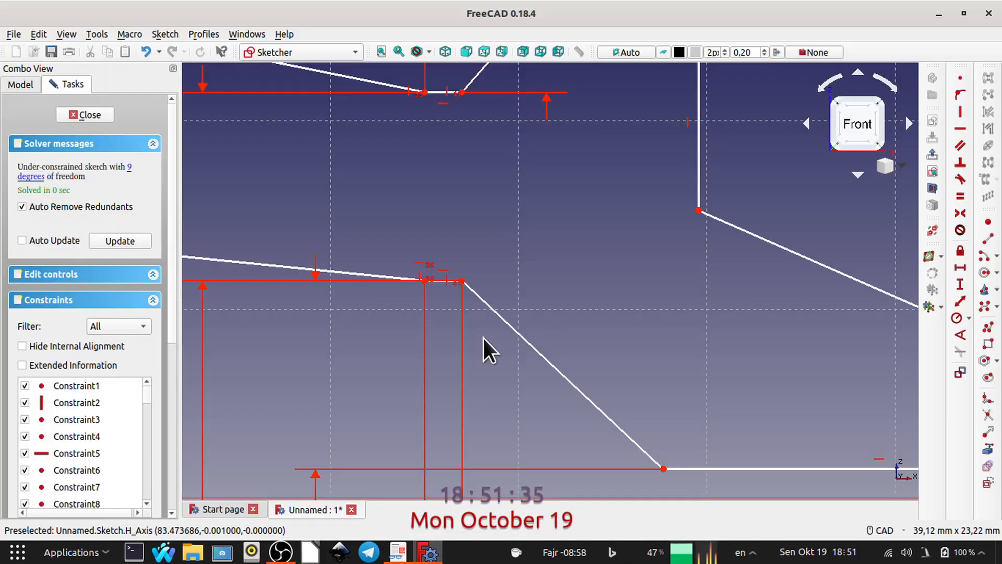
{"action": "left_click", "coordinate": [462, 280]}
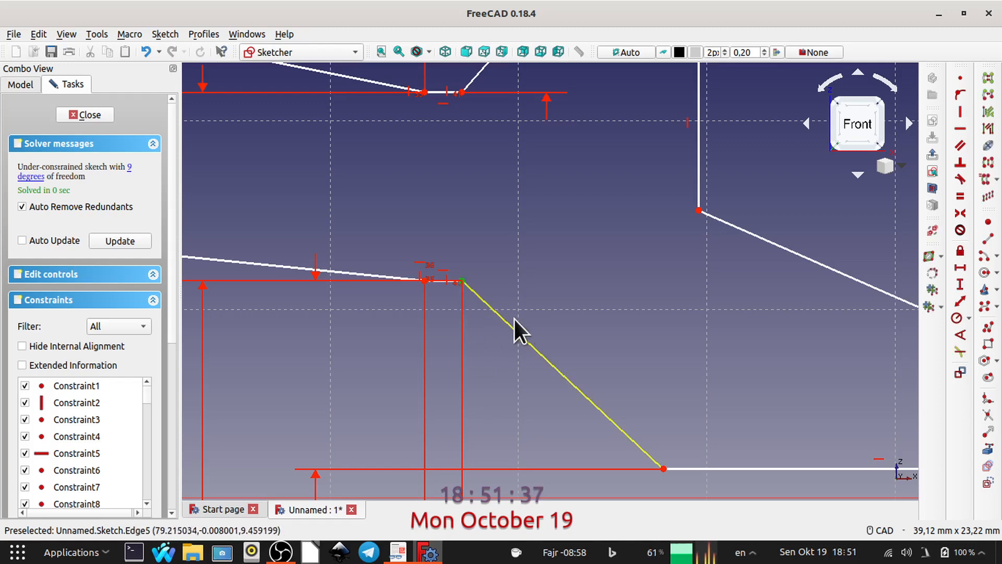
{"action": "left_click", "coordinate": [699, 211]}
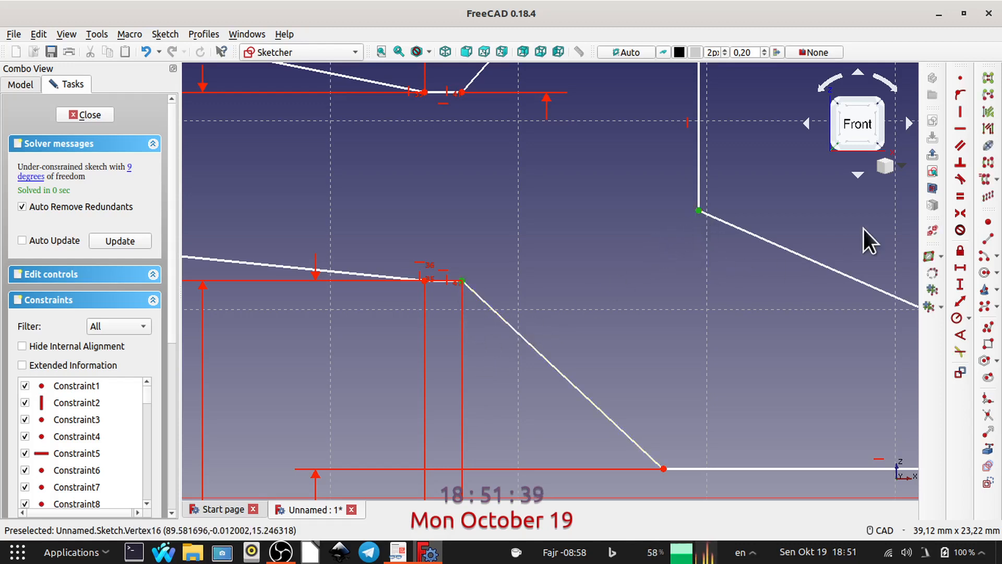
{"action": "left_click", "coordinate": [958, 129]}
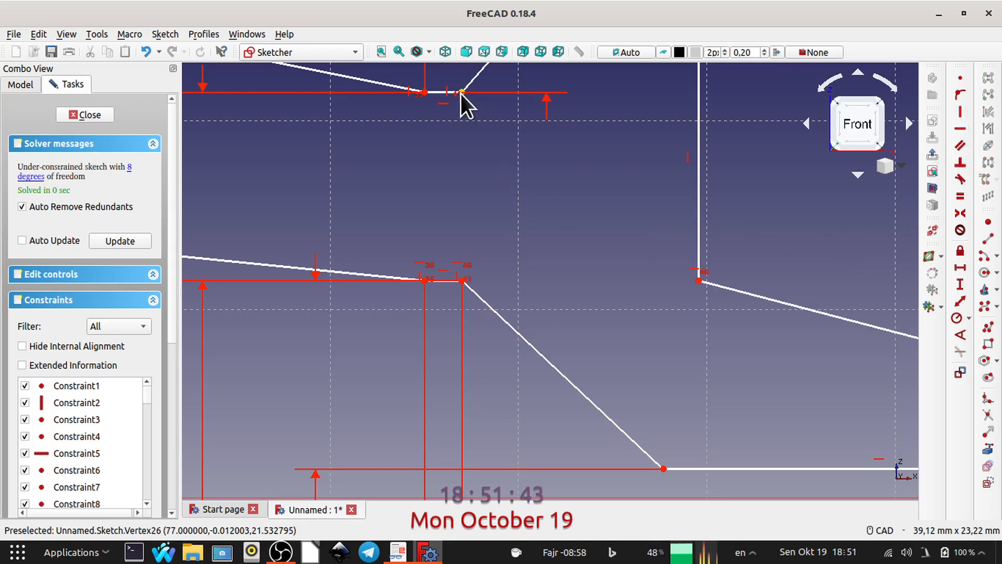
Horizontally align the groove's upper inner corner with the rim-side end of the web's short upper segment
{"action": "scroll", "coordinate": [699, 115], "scroll_direction": "down", "scroll_amount": 3}
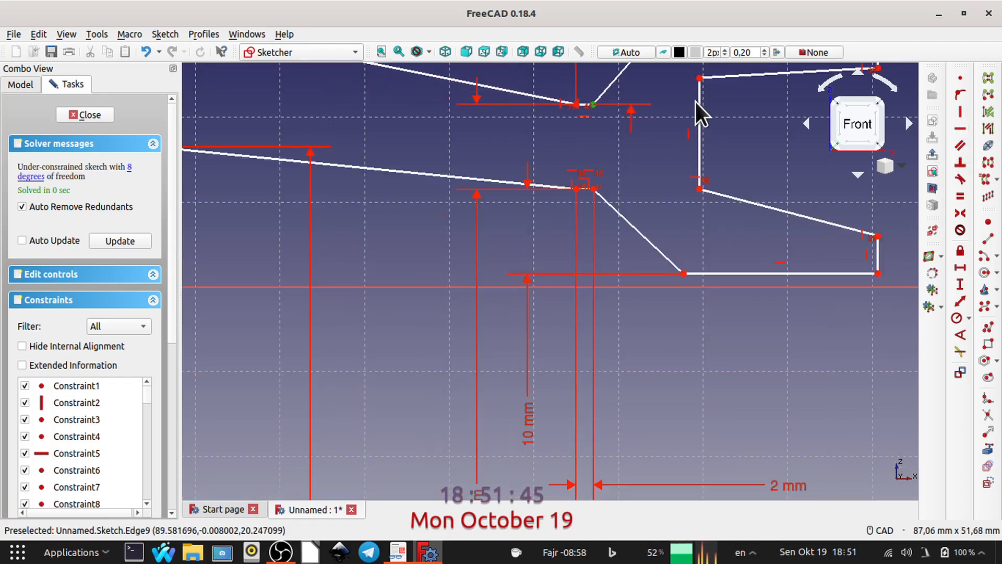
{"action": "left_click", "coordinate": [699, 79]}
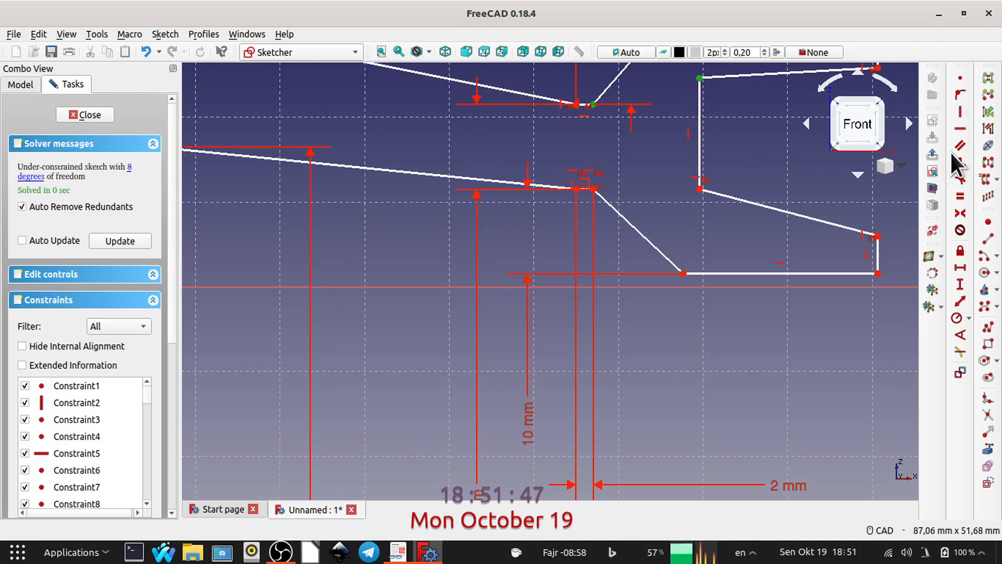
{"action": "left_click", "coordinate": [958, 127]}
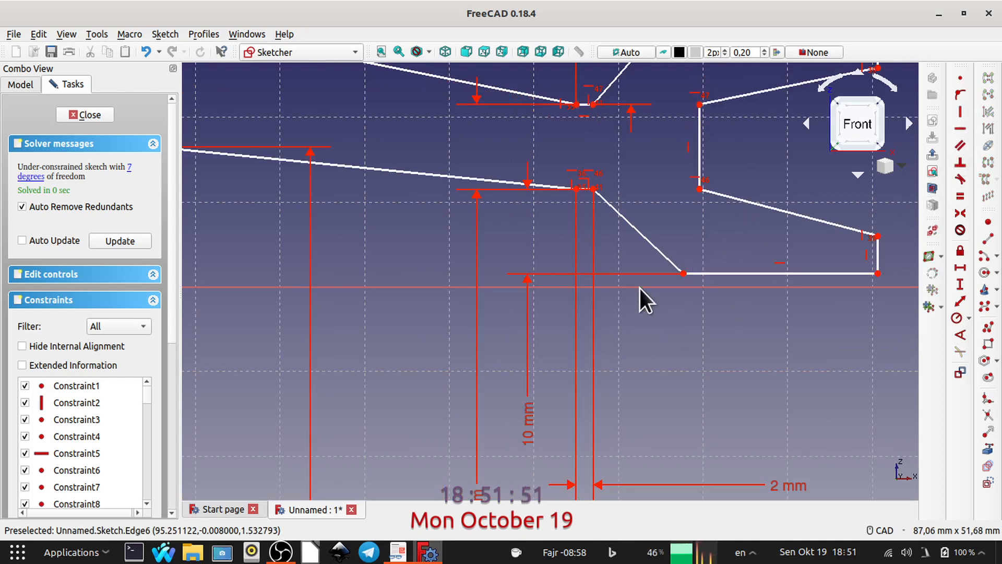
Constrain the lower end of the rim's lower slanted line onto the sketch's horizontal axis
{"action": "mouse_move", "coordinate": [719, 229]}
{"action": "middle_mouse_down"}
{"action": "mouse_move", "coordinate": [687, 238]}
{"action": "mouse_move", "coordinate": [672, 230]}
{"action": "middle_mouse_up"}
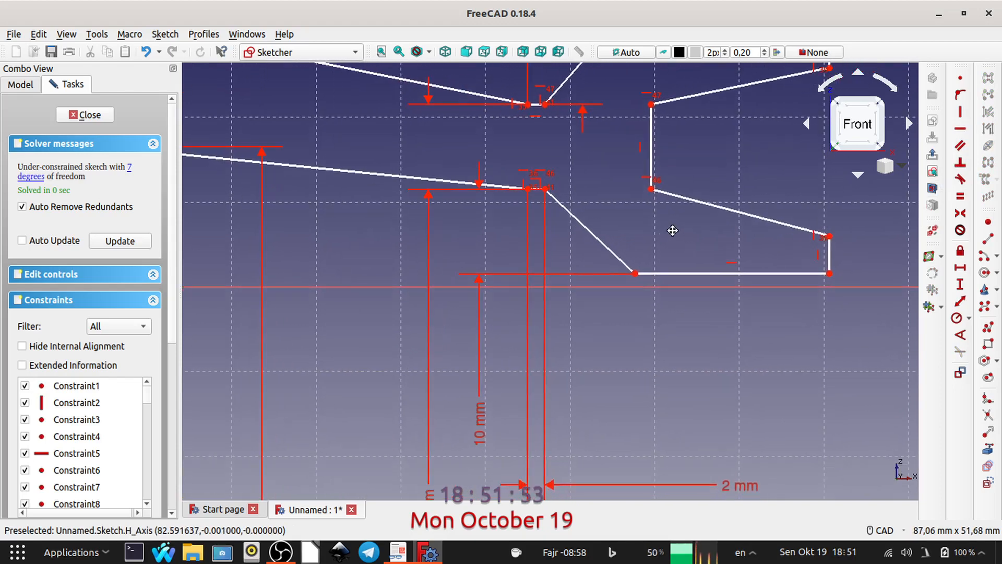
{"action": "left_click", "coordinate": [636, 273]}
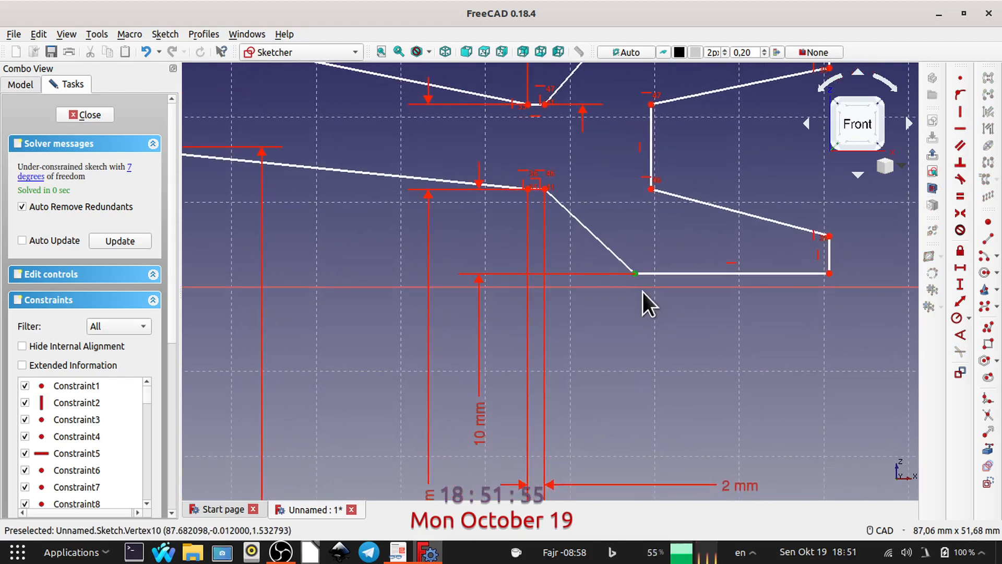
{"action": "left_click", "coordinate": [646, 285]}
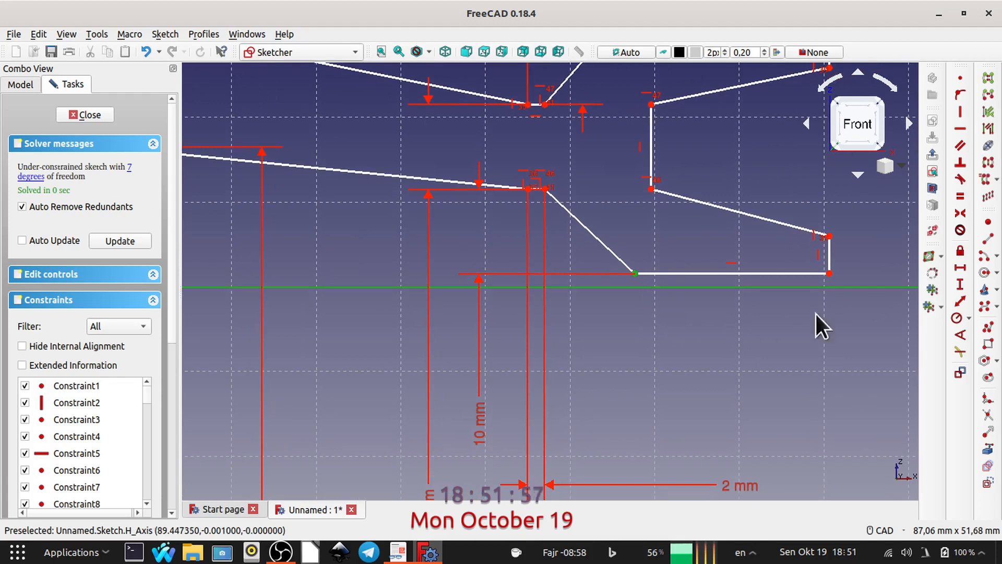
{"action": "scroll", "coordinate": [719, 316], "scroll_direction": "down", "scroll_amount": 4}
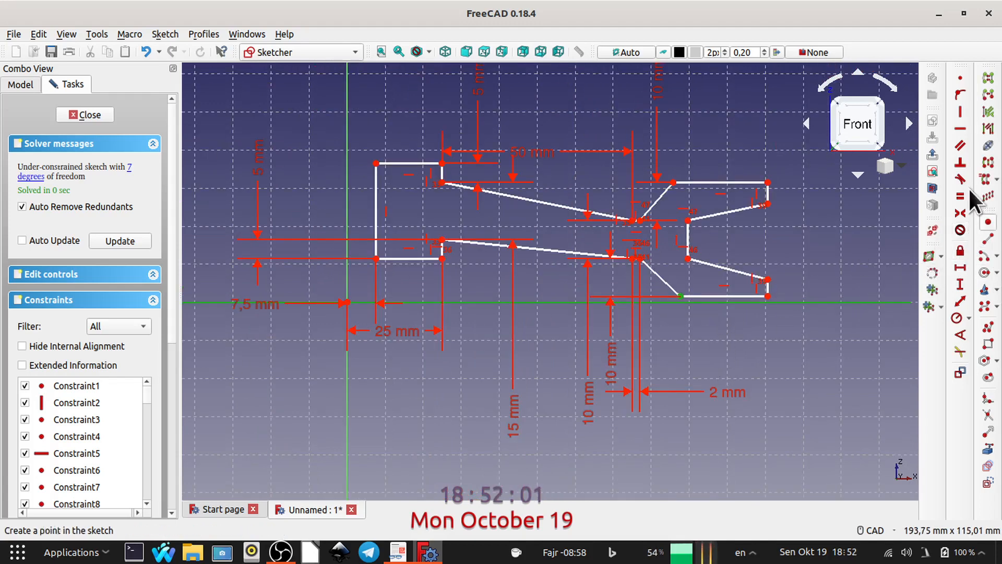
{"action": "left_click", "coordinate": [959, 91]}
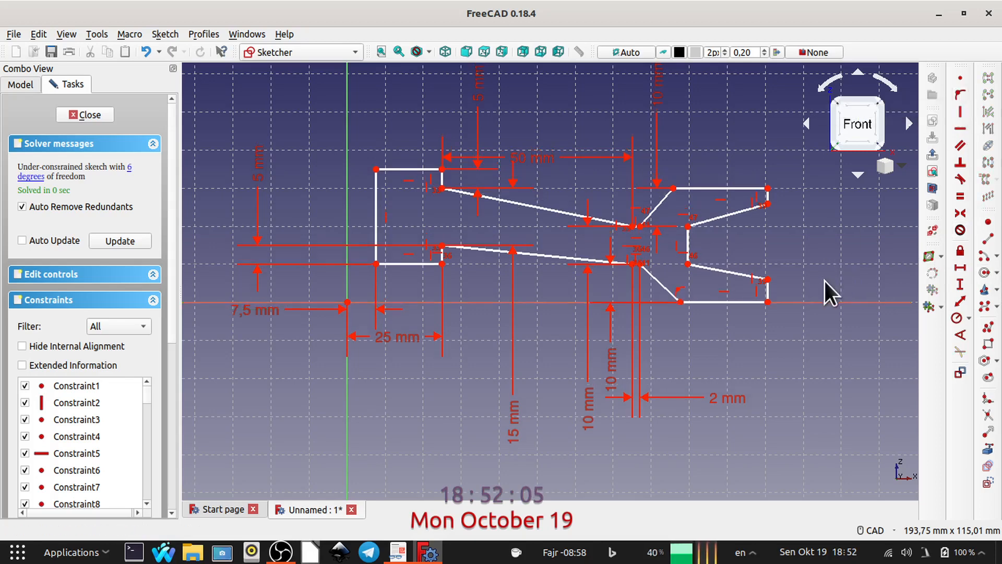
Set the rim's lower outer vertical edge to 5 mm and place its dimension outside the profile, below the axis
{"action": "left_click", "coordinate": [768, 291]}
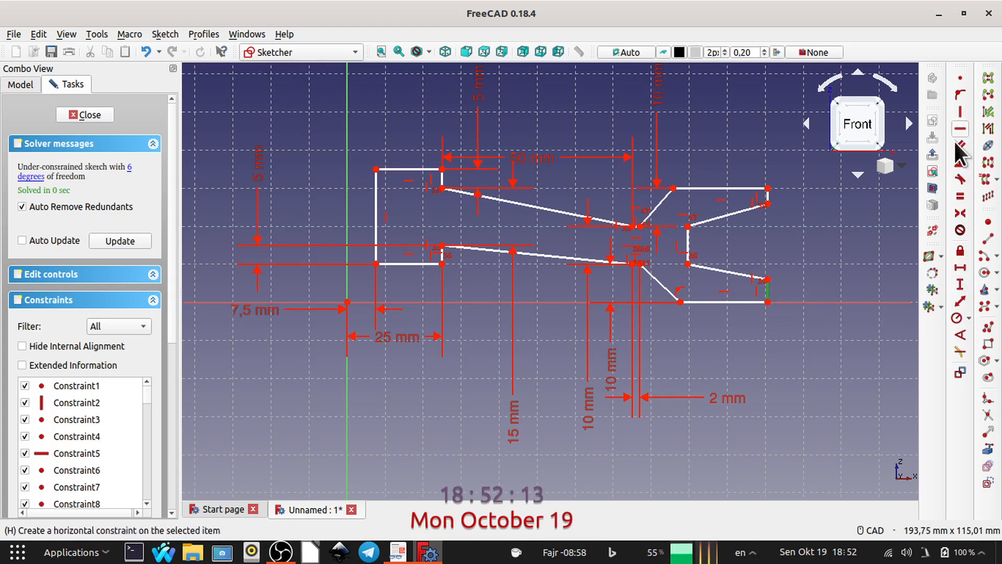
{"action": "left_click", "coordinate": [962, 279]}
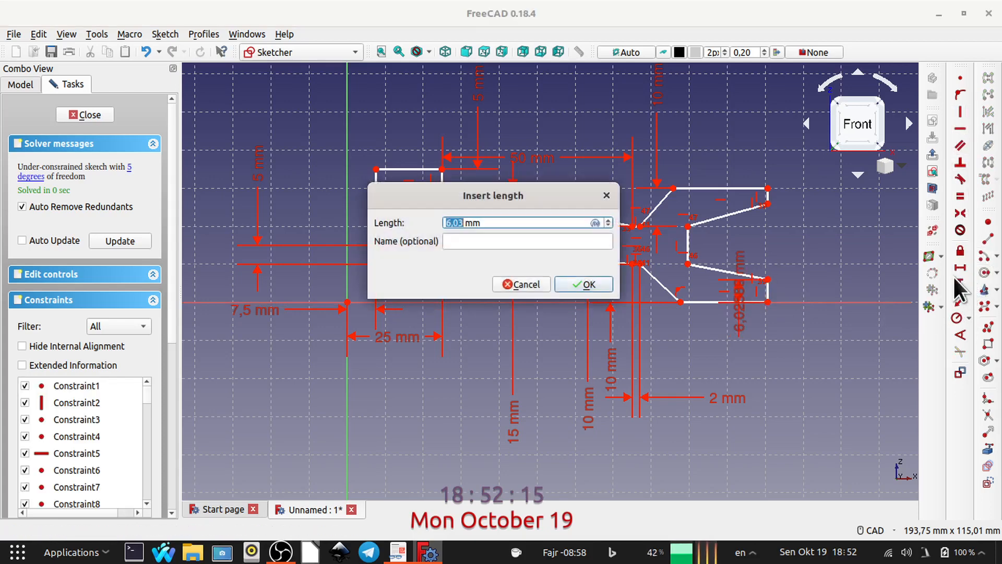
{"action": "type", "text": "5"}
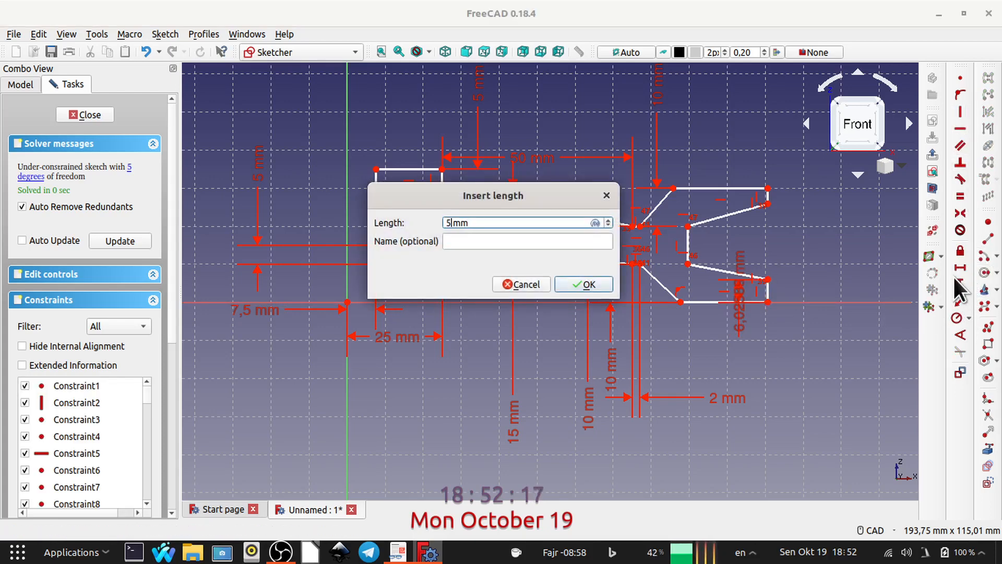
{"action": "key", "text": "Return"}
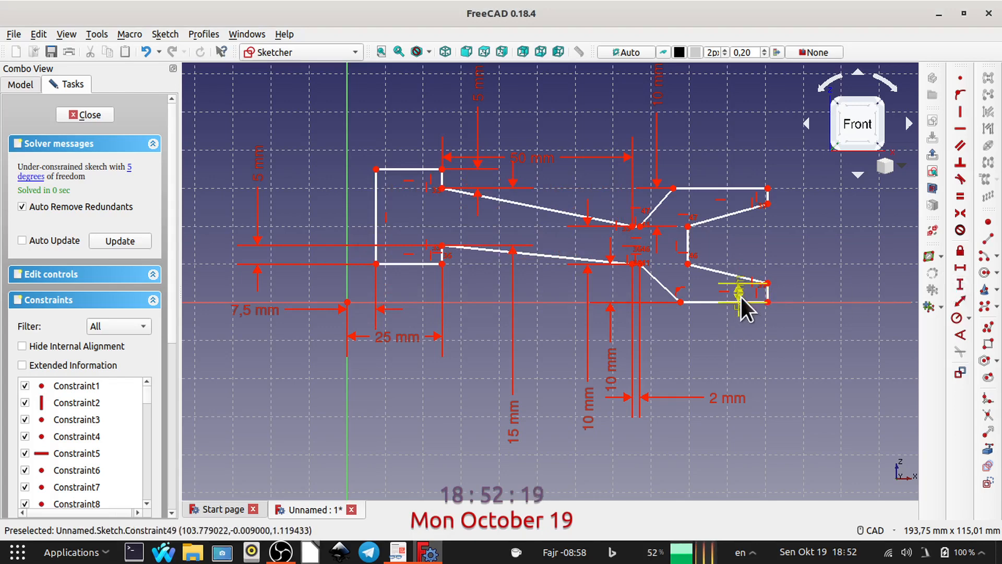
{"action": "mouse_move", "coordinate": [740, 295]}
{"action": "left_mouse_down"}
{"action": "mouse_move", "coordinate": [805, 309]}
{"action": "mouse_move", "coordinate": [812, 373]}
{"action": "mouse_move", "coordinate": [801, 386]}
{"action": "left_mouse_up"}
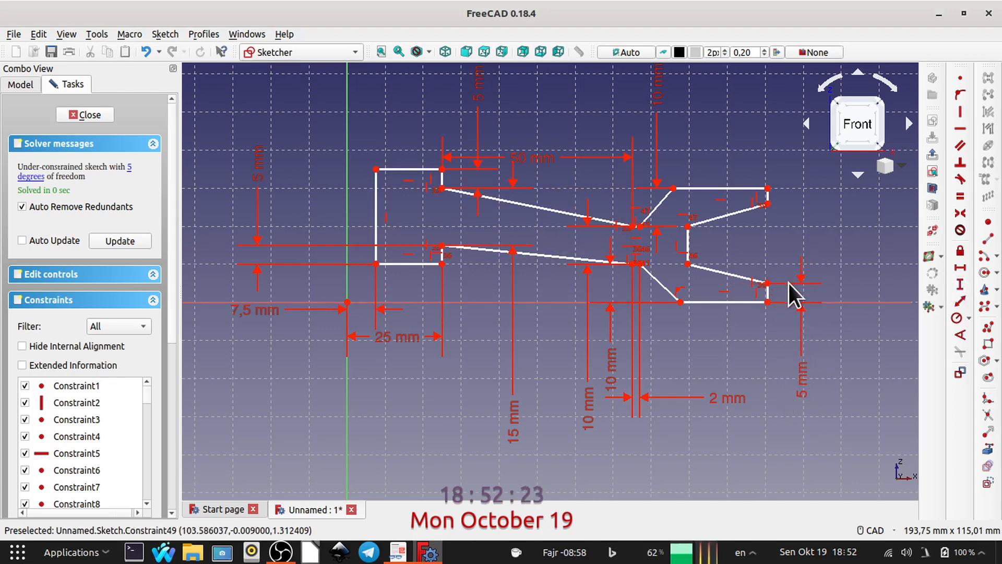
Make the rim's upper and lower outer vertical edges equal in length
{"action": "scroll", "coordinate": [778, 300], "scroll_direction": "up", "scroll_amount": 4}
{"action": "left_click", "coordinate": [753, 290]}
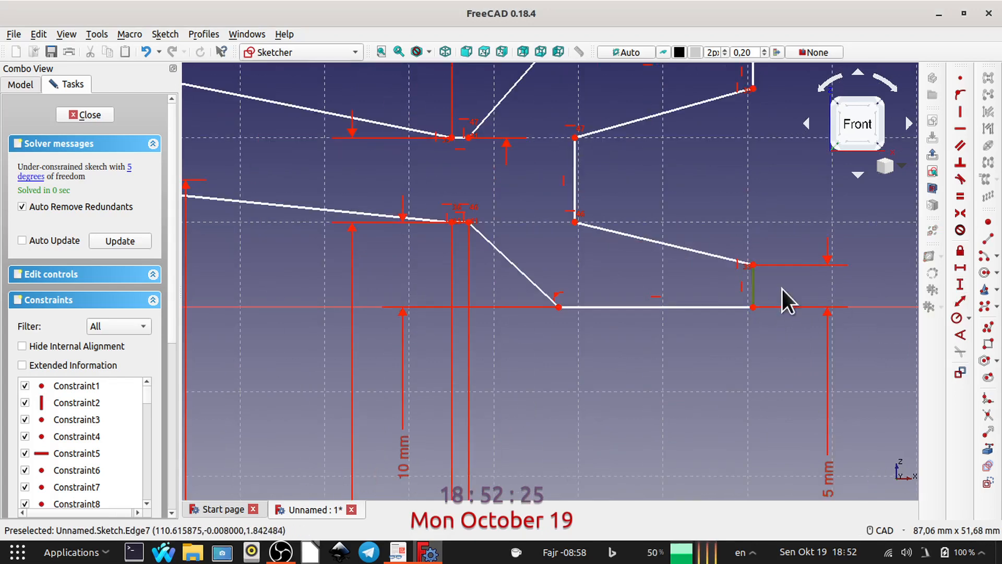
{"action": "scroll", "coordinate": [767, 167], "scroll_direction": "down", "scroll_amount": 2}
{"action": "scroll", "coordinate": [772, 166], "scroll_direction": "up", "scroll_amount": 2}
{"action": "scroll", "coordinate": [773, 166], "scroll_direction": "up", "scroll_amount": 2}
{"action": "middle_click_drag", "start_coordinate": [772, 199], "coordinate": [756, 302]}
{"action": "left_click", "coordinate": [722, 136]}
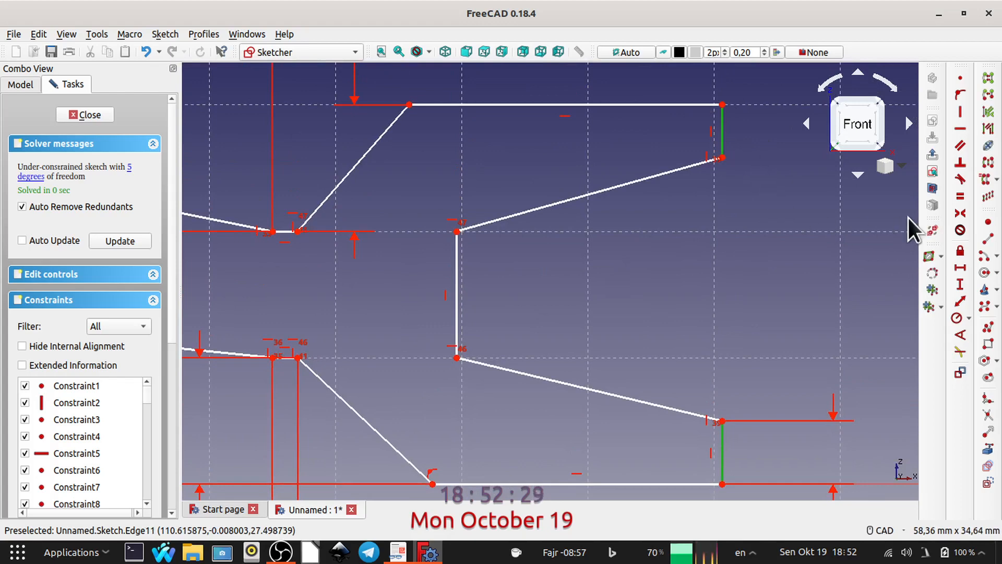
{"action": "left_click", "coordinate": [959, 195]}
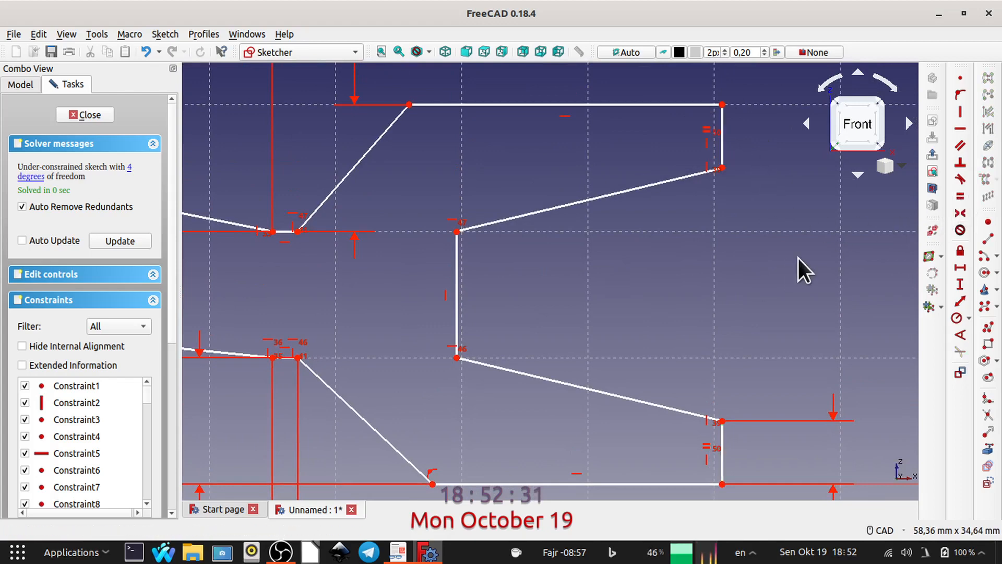
Try to add a 30 mm vertical distance between the rim's lower and upper outer corners
{"action": "scroll", "coordinate": [841, 356], "scroll_direction": "down", "scroll_amount": 4}
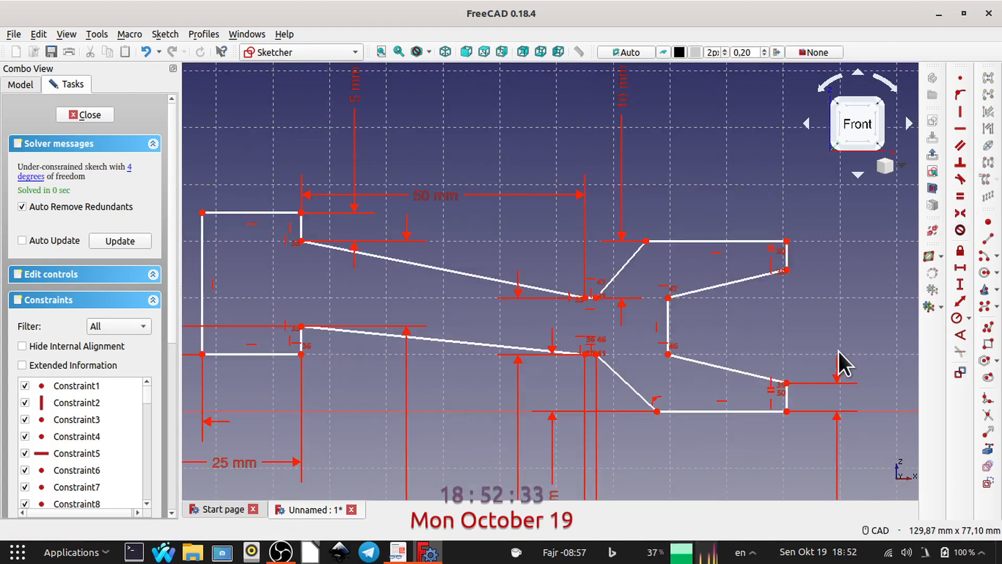
{"action": "middle_click_drag", "start_coordinate": [828, 330], "coordinate": [669, 310]}
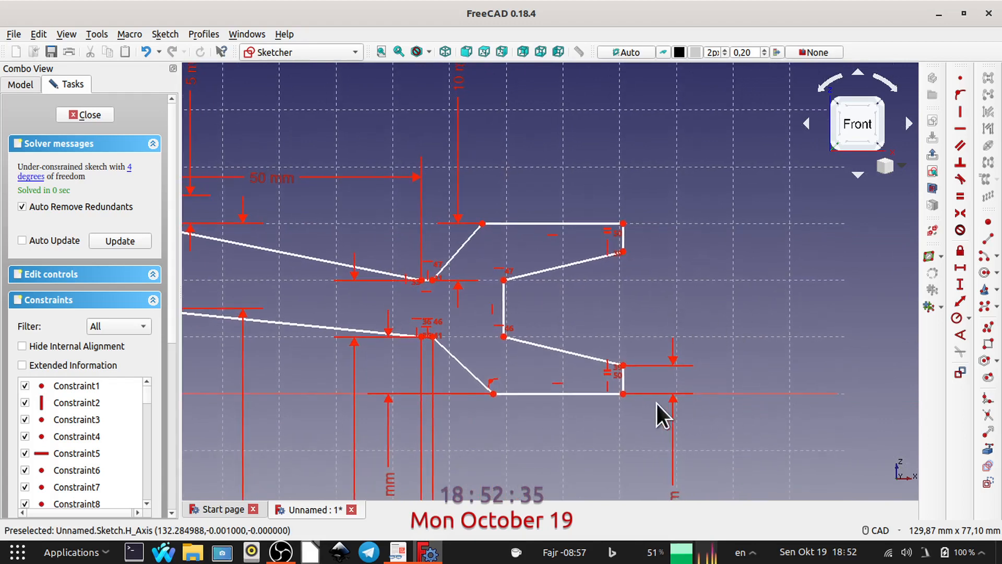
{"action": "left_click", "coordinate": [623, 392]}
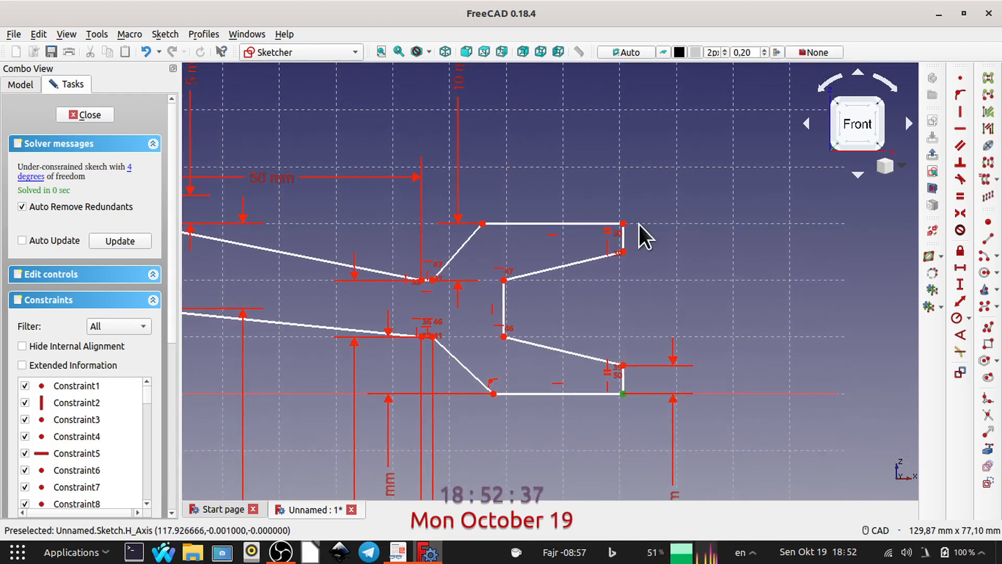
{"action": "left_click", "coordinate": [623, 223]}
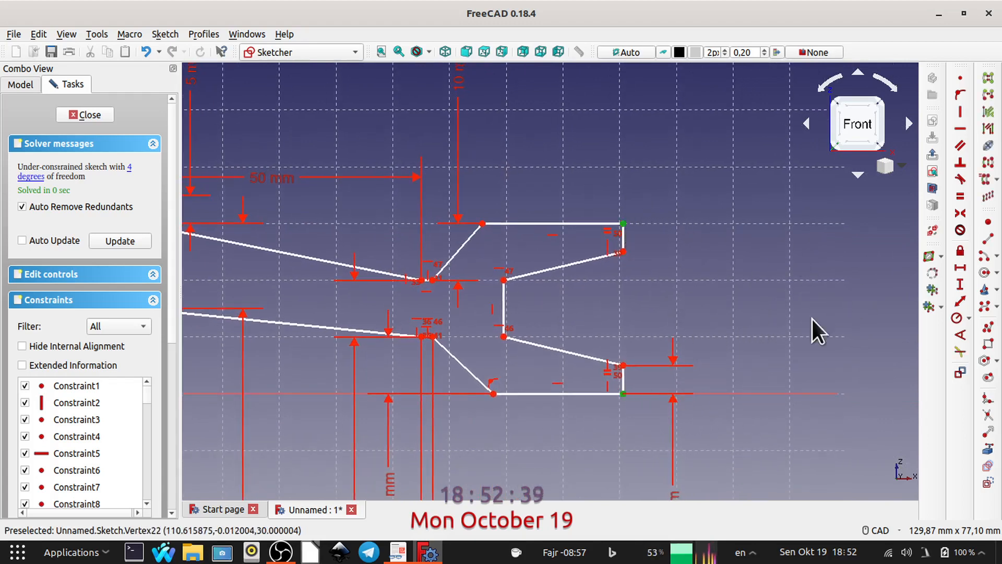
{"action": "left_click", "coordinate": [959, 283]}
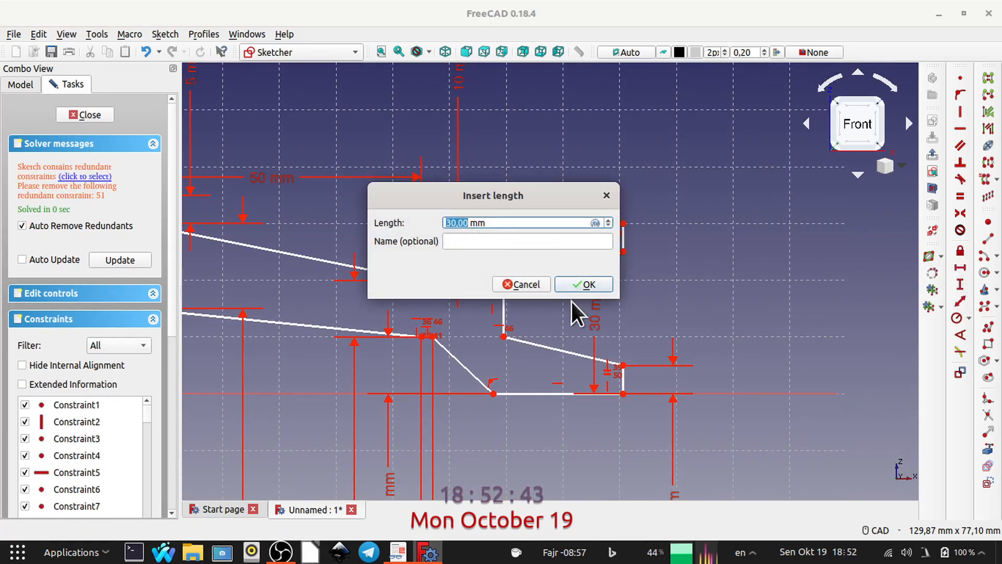
{"action": "left_click", "coordinate": [587, 277]}
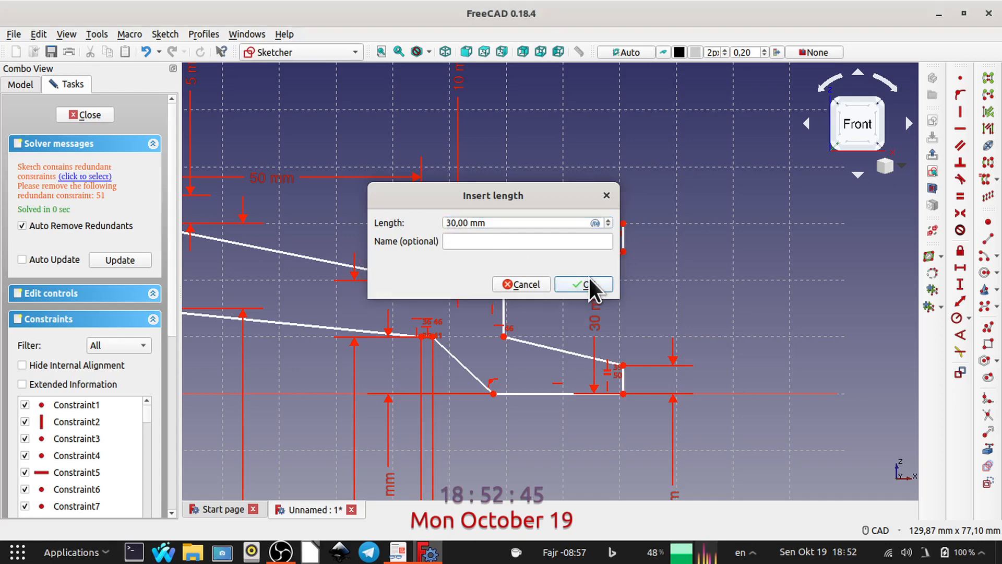
{"action": "left_click", "coordinate": [605, 271]}
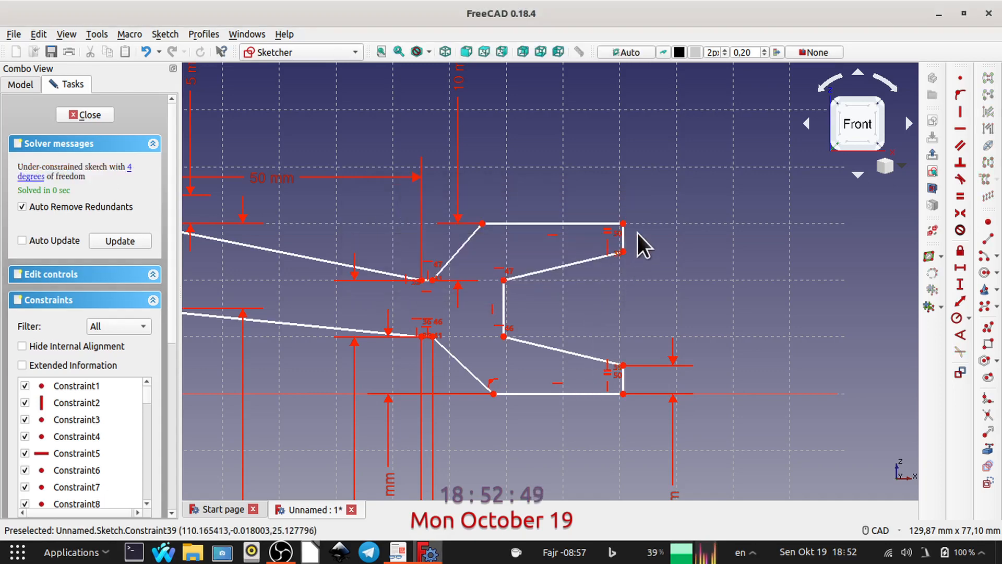
{"action": "mouse_move", "coordinate": [743, 248]}
{"action": "middle_mouse_down"}
{"action": "mouse_move", "coordinate": [753, 242]}
{"action": "mouse_move", "coordinate": [751, 131]}
{"action": "middle_mouse_up"}
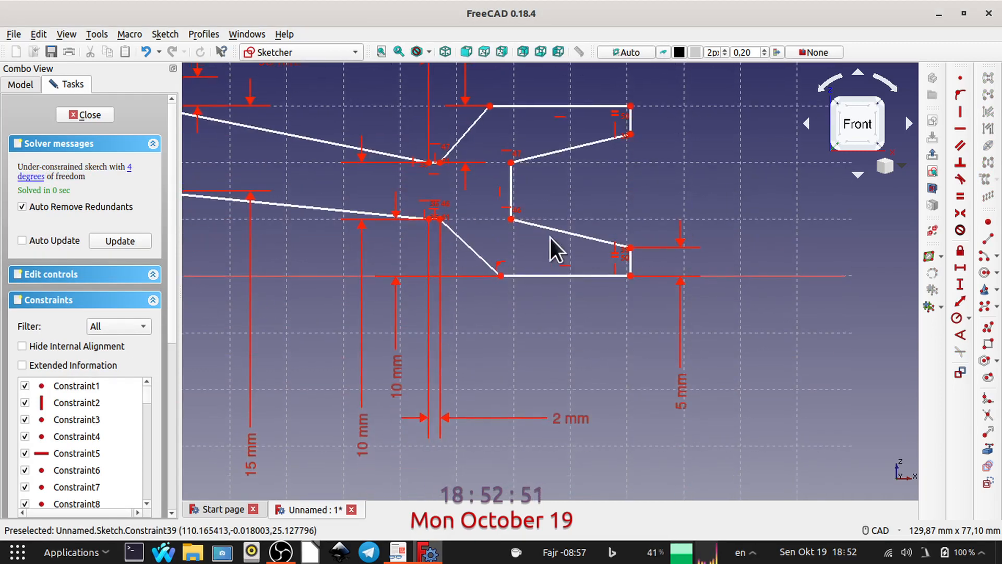
{"action": "middle_click_drag", "start_coordinate": [695, 146], "coordinate": [715, 154]}
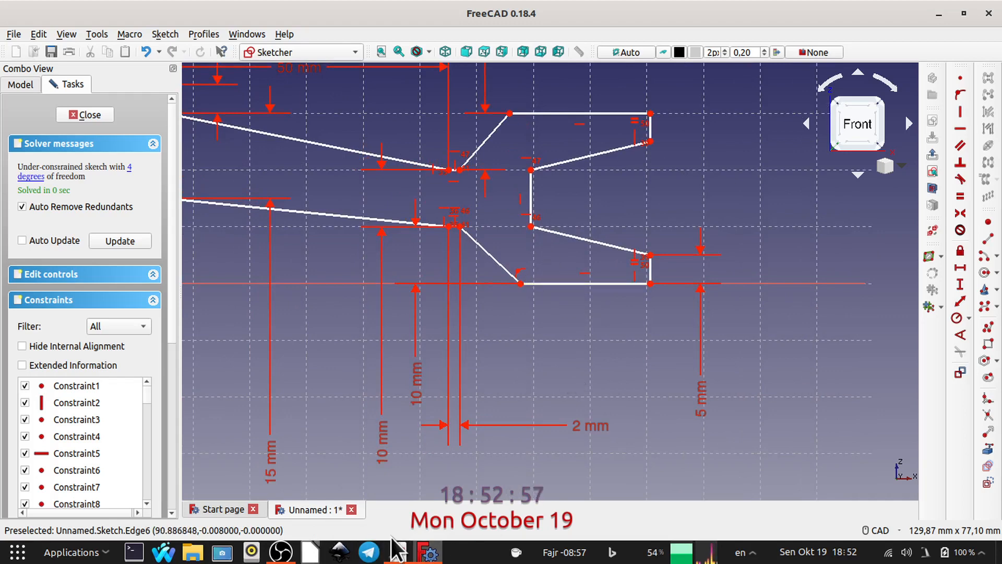
Set the rim's lower horizontal edge to 25 mm as in the PDF drawing, and place its dimension below the profile
{"action": "left_click", "coordinate": [398, 551]}
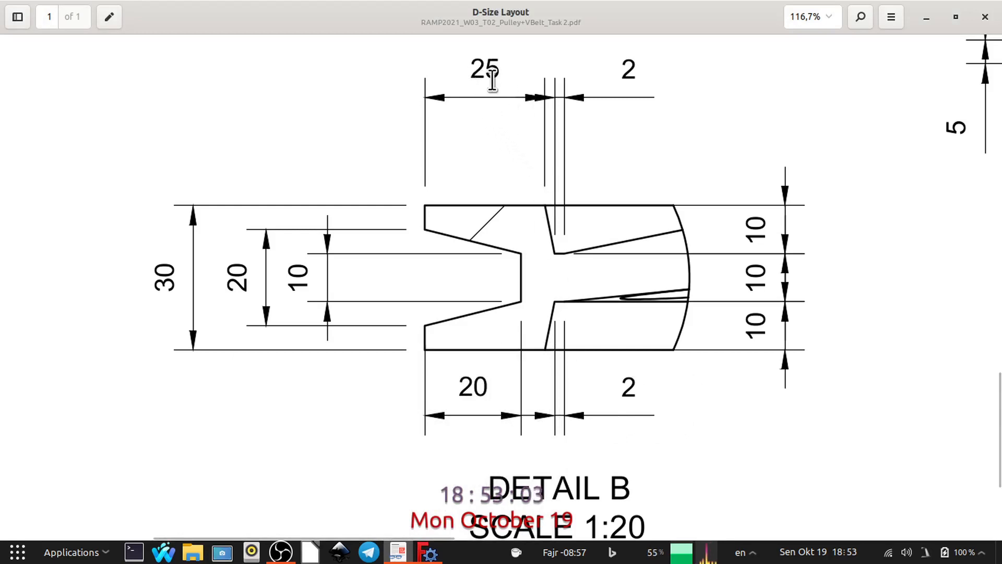
{"action": "left_click", "coordinate": [429, 551]}
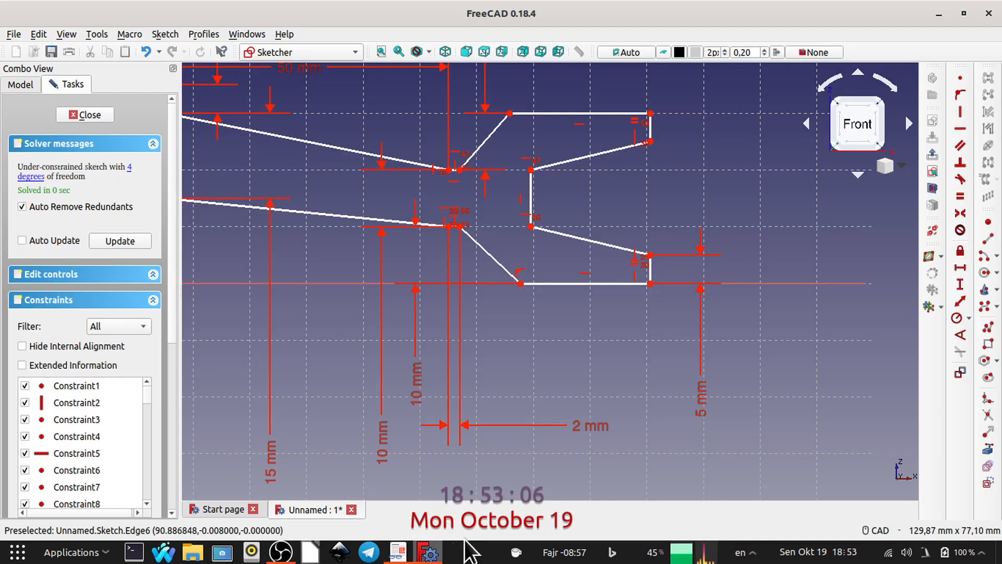
{"action": "left_click", "coordinate": [562, 284]}
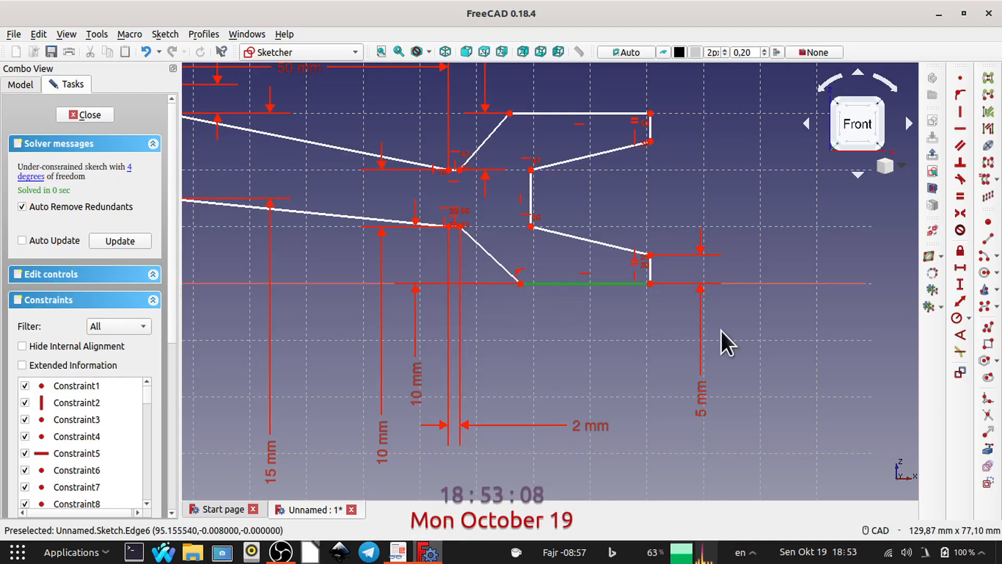
{"action": "left_click", "coordinate": [960, 268]}
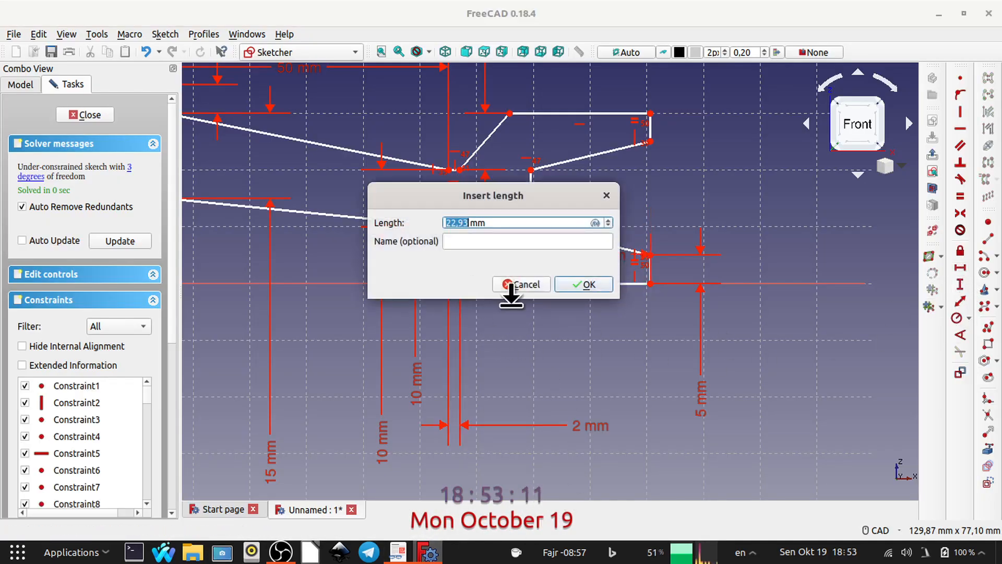
{"action": "type", "text": "25"}
{"action": "key", "text": "Return"}
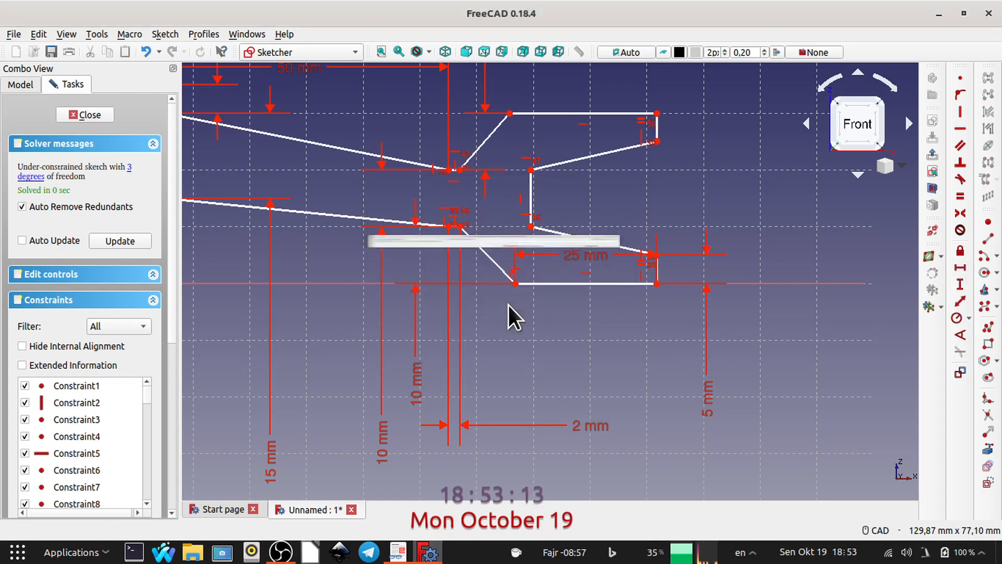
{"action": "left_click_drag", "start_coordinate": [572, 264], "coordinate": [583, 339]}
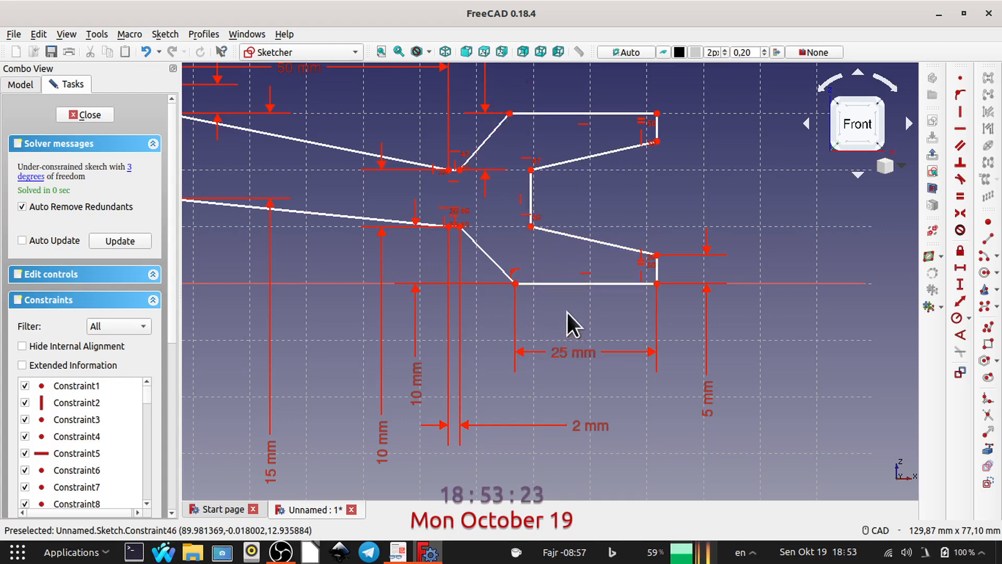
Make the rim's upper and lower horizontal edges equal in length
{"action": "left_click", "coordinate": [574, 283]}
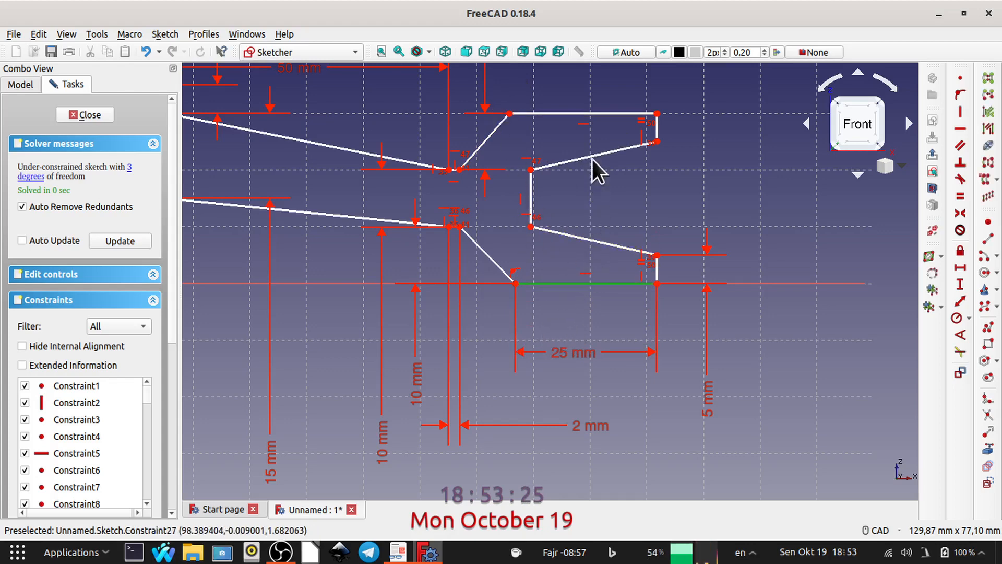
{"action": "left_click", "coordinate": [563, 113]}
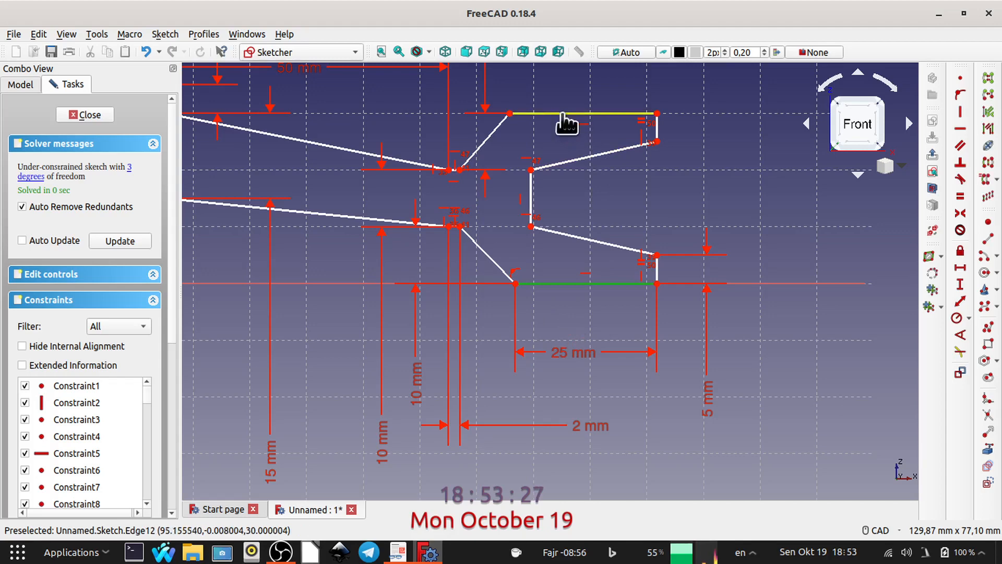
{"action": "left_click", "coordinate": [960, 196]}
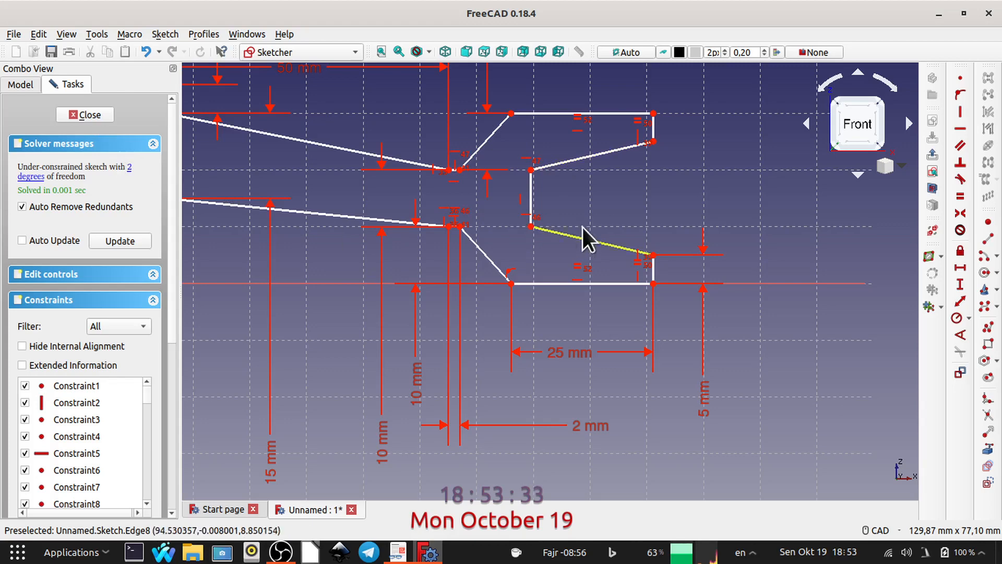
Check which geometry is still unconstrained and make the groove's upper and lower slanted edges equal in length
{"action": "scroll", "coordinate": [583, 233], "scroll_direction": "down", "scroll_amount": 2}
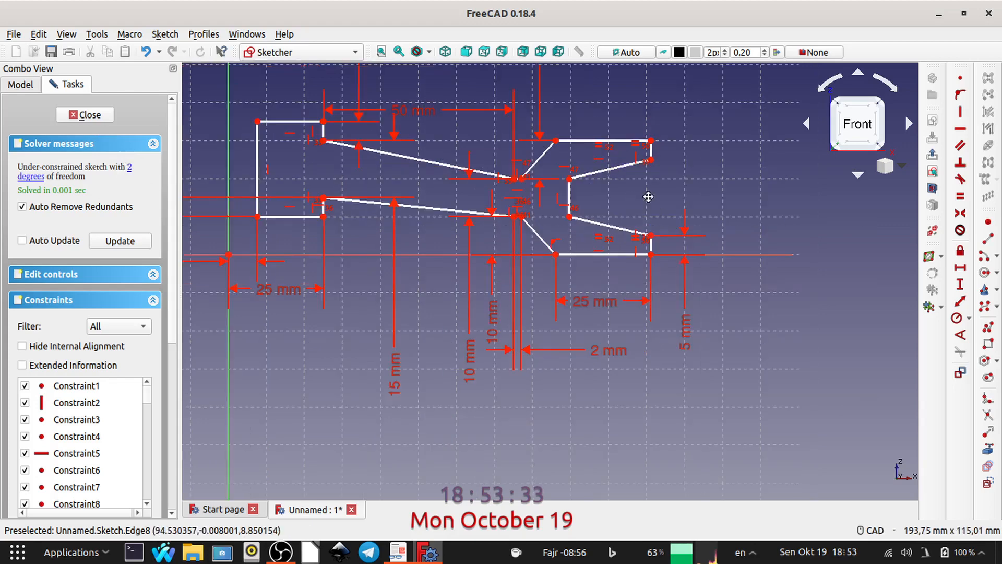
{"action": "left_click", "coordinate": [130, 168]}
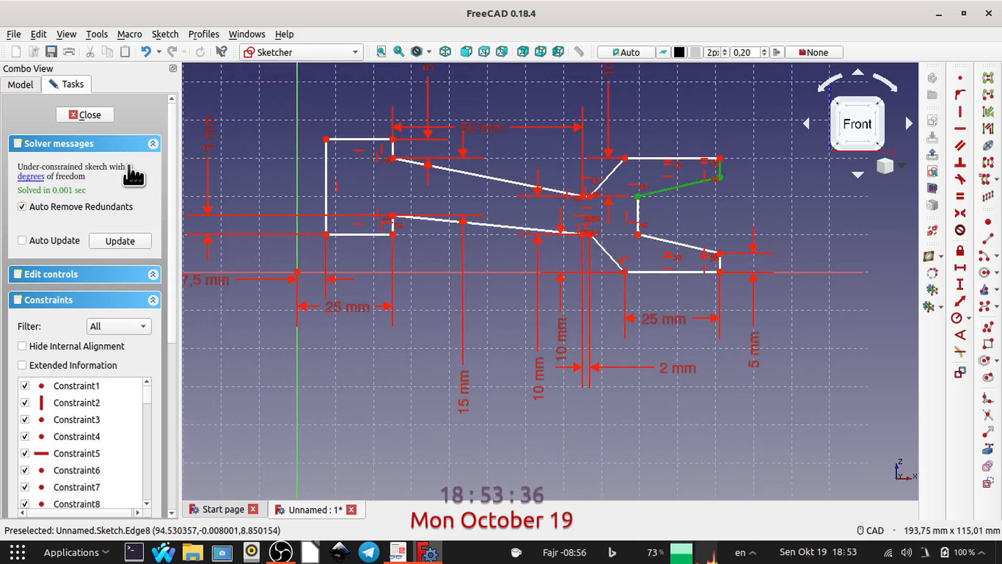
{"action": "left_click", "coordinate": [246, 143]}
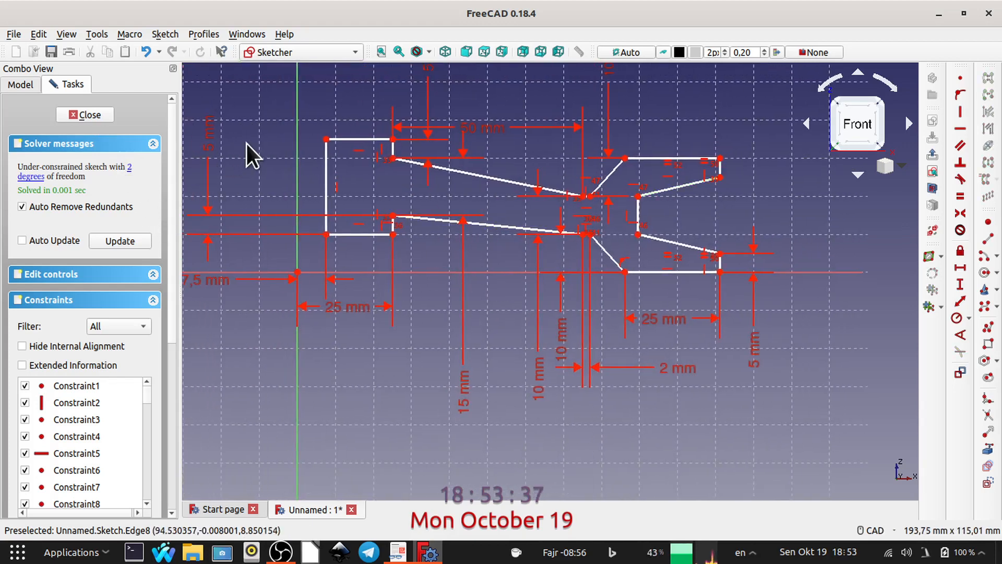
{"action": "left_click", "coordinate": [659, 239]}
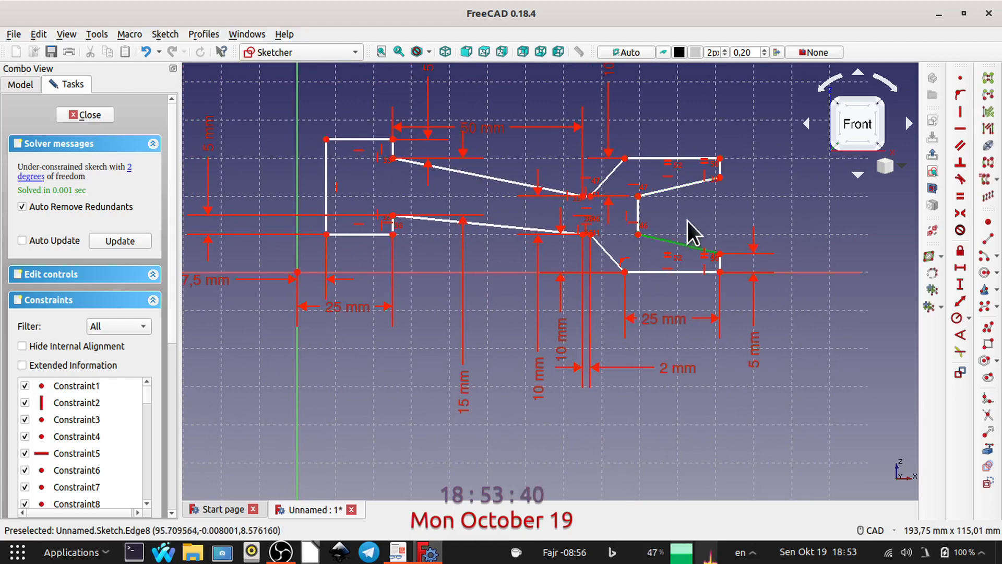
{"action": "left_click", "coordinate": [676, 187]}
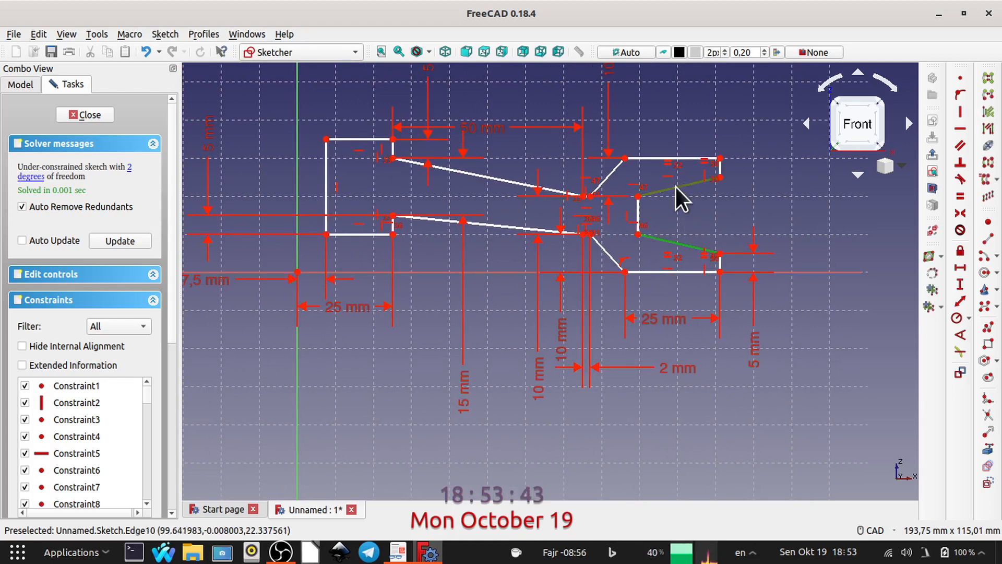
{"action": "left_click", "coordinate": [956, 193]}
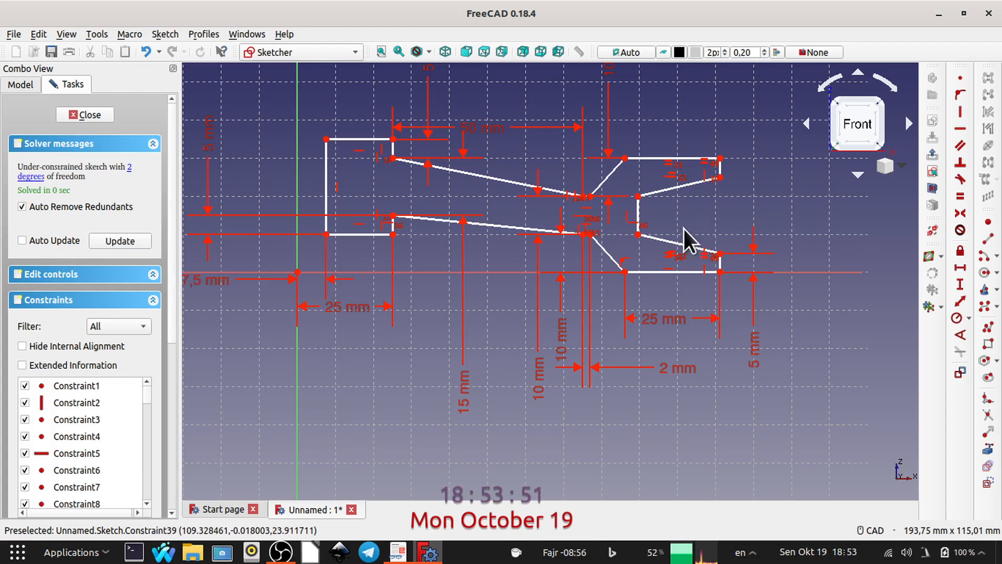
Highlight the remaining unconstrained geometry and test the freedom of the groove's upper inner corner by moving it slightly
{"action": "left_click", "coordinate": [129, 167]}
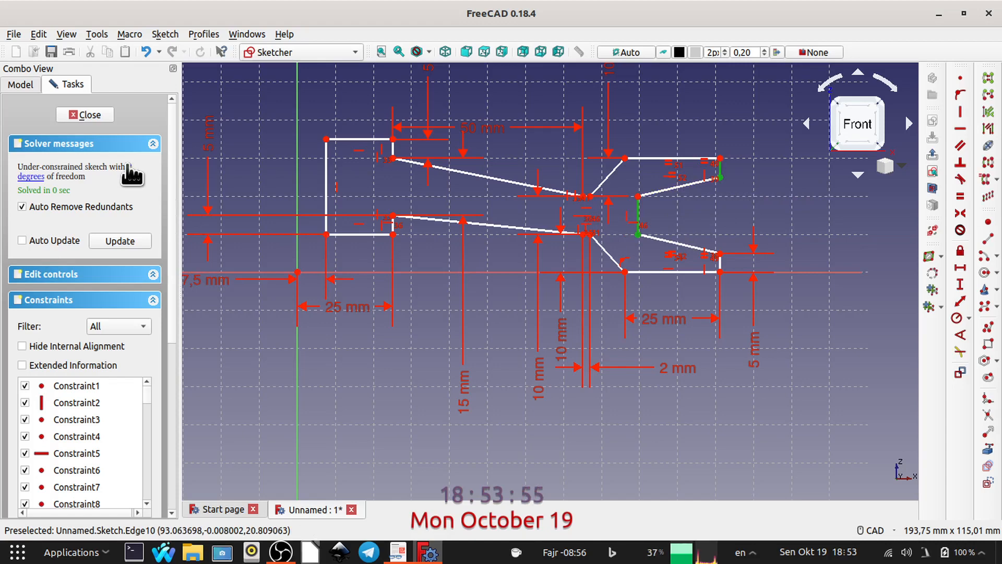
{"action": "left_click", "coordinate": [762, 189]}
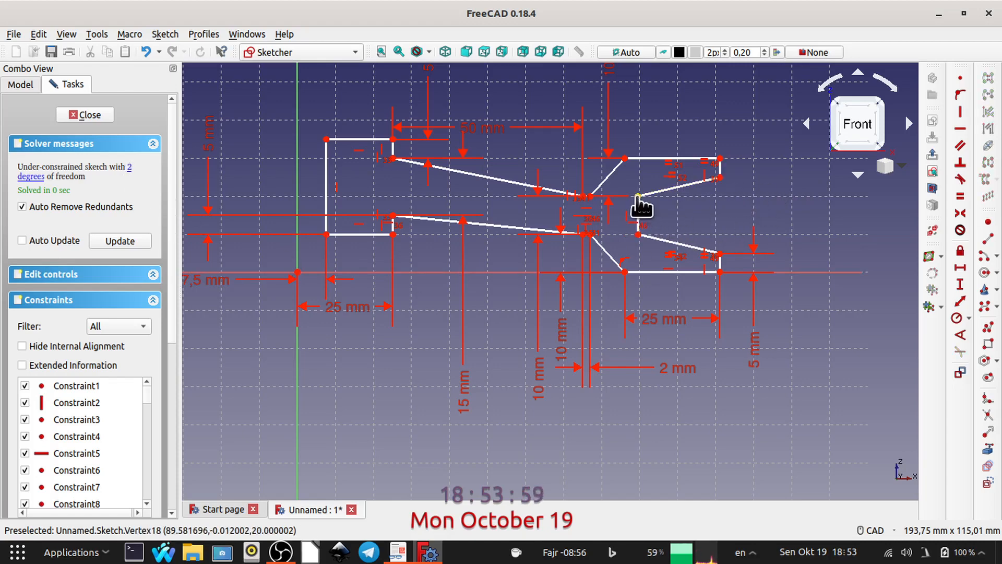
{"action": "mouse_move", "coordinate": [637, 197]}
{"action": "left_mouse_down"}
{"action": "mouse_move", "coordinate": [658, 197]}
{"action": "mouse_move", "coordinate": [638, 196]}
{"action": "left_mouse_up"}
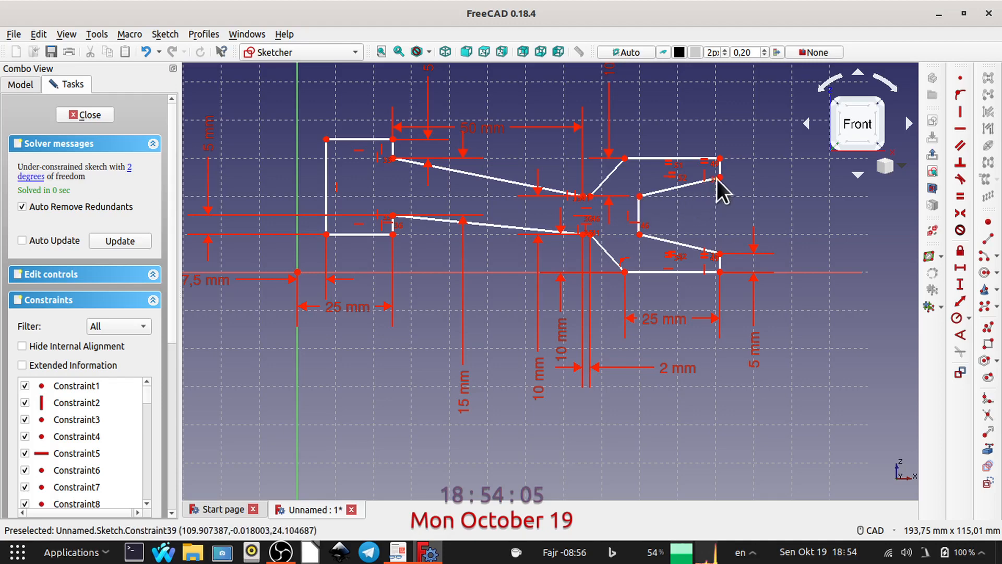
Set the horizontal length of the groove's lower slanted edge to 20 mm per the PDF drawing, and place its dimension above the profile
{"action": "left_click", "coordinate": [399, 552]}
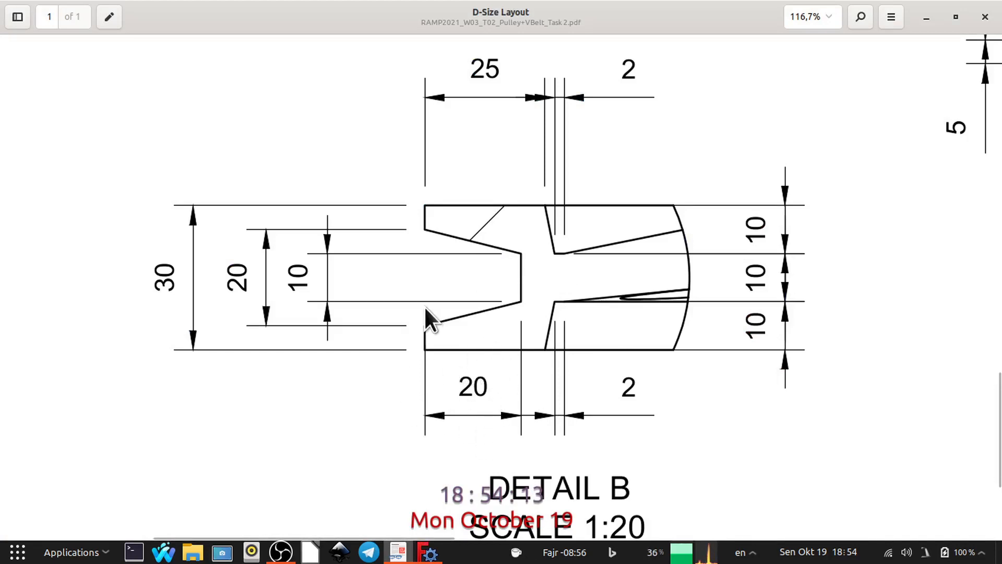
{"action": "left_click", "coordinate": [429, 552]}
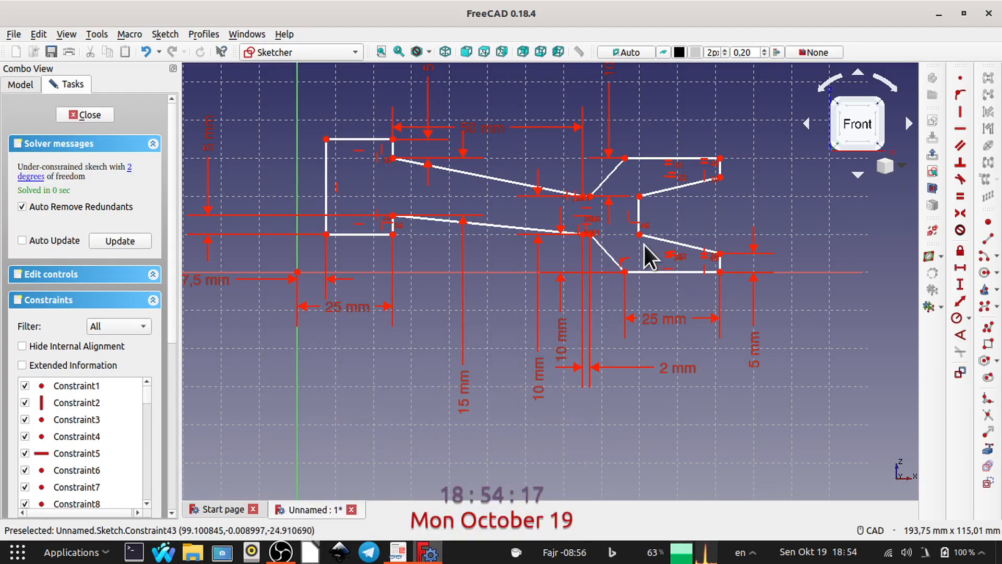
{"action": "left_click", "coordinate": [656, 239]}
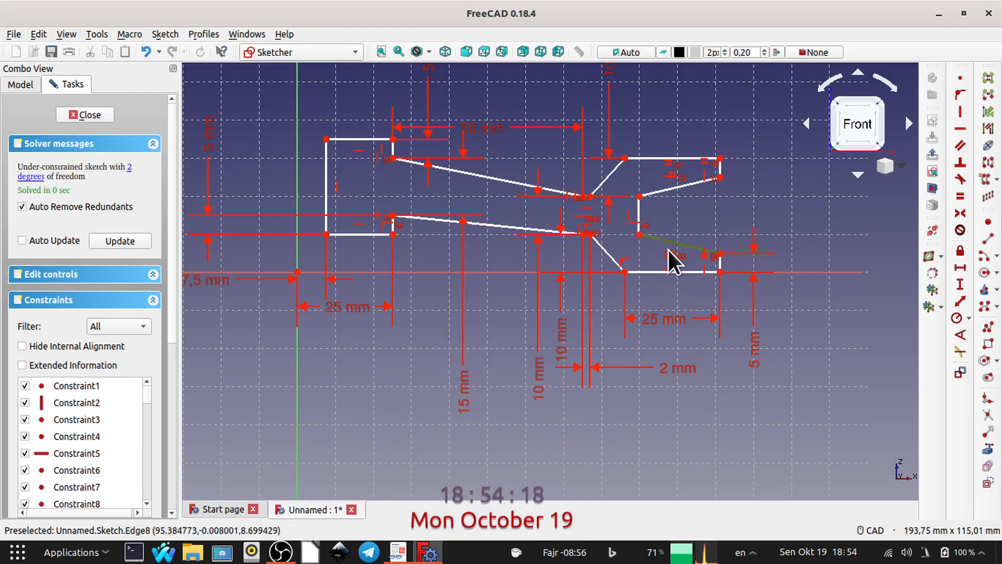
{"action": "left_click", "coordinate": [959, 266]}
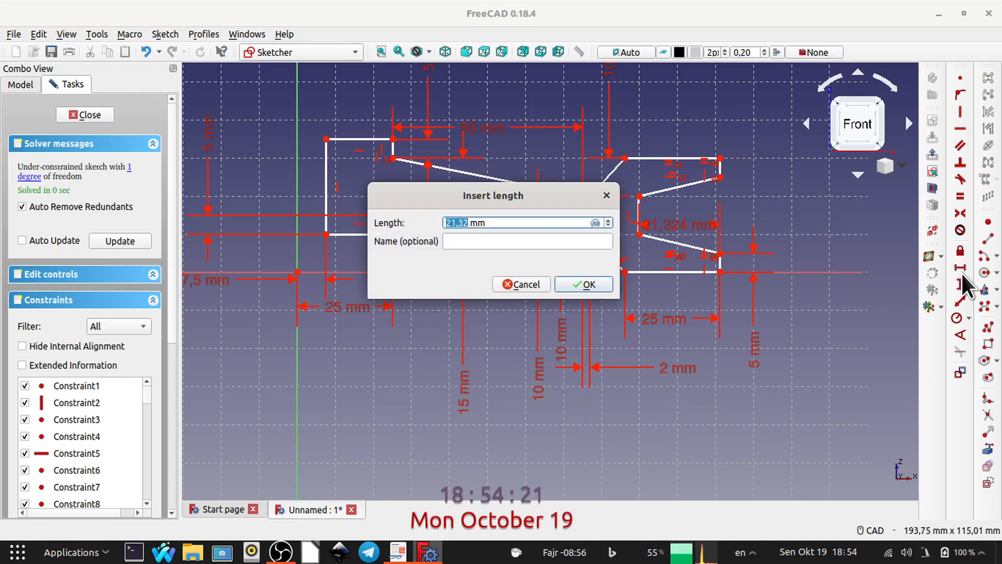
{"action": "type", "text": "20"}
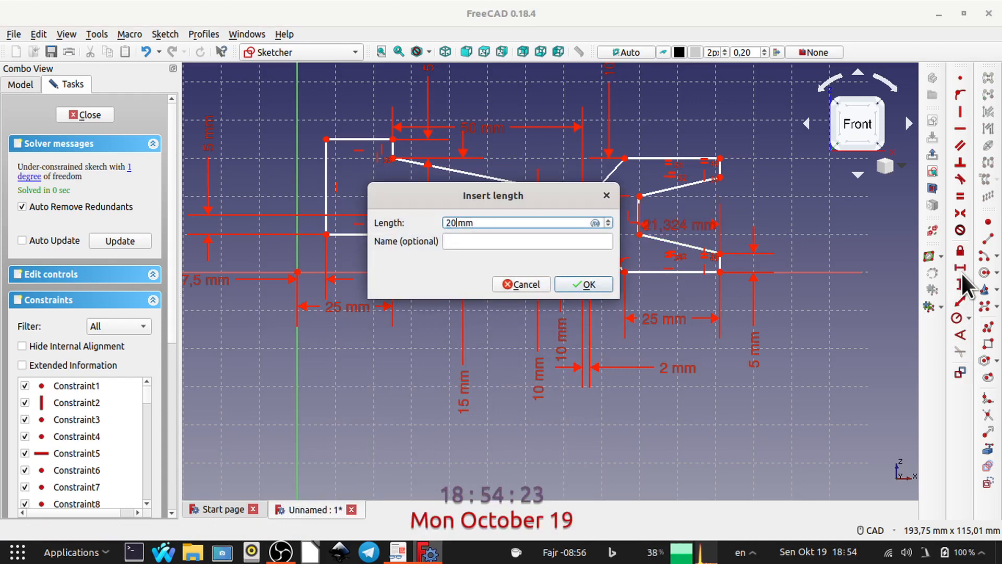
{"action": "key", "text": "Return"}
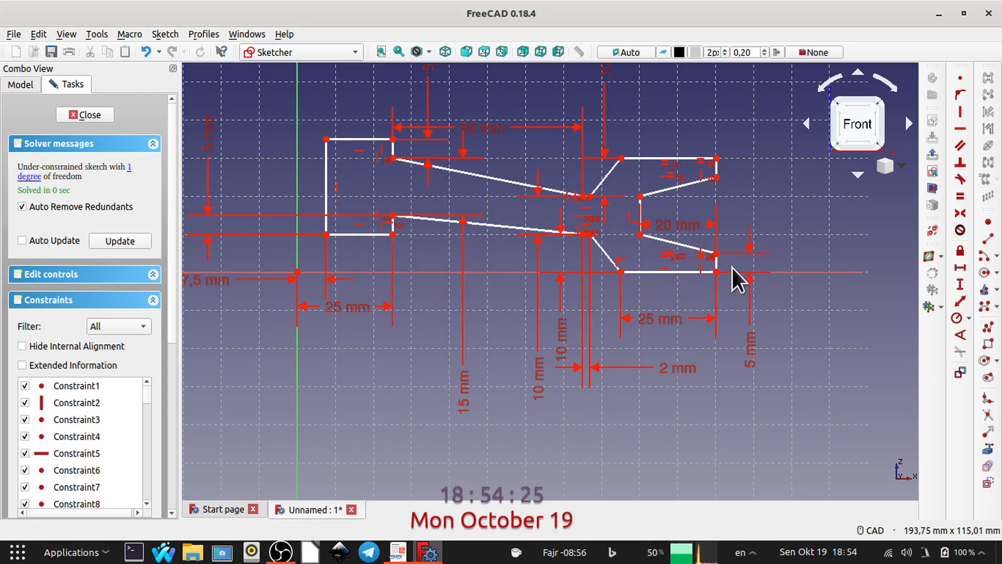
{"action": "left_click_drag", "start_coordinate": [676, 227], "coordinate": [666, 93]}
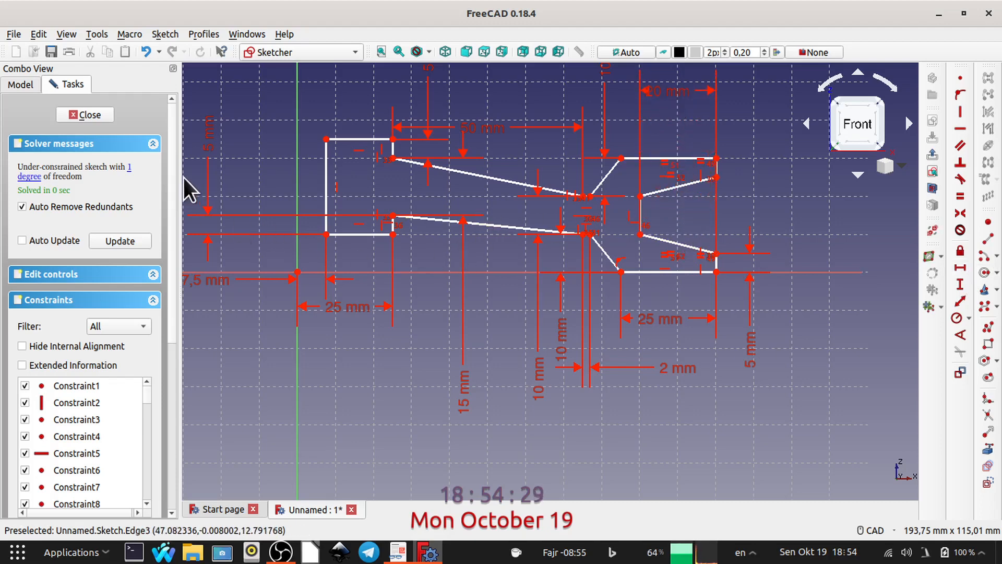
Highlight the remaining unconstrained geometry, move the rim's lower outer corner outward, and select the inner end of the rim's lower slanted line
{"action": "left_click", "coordinate": [130, 167]}
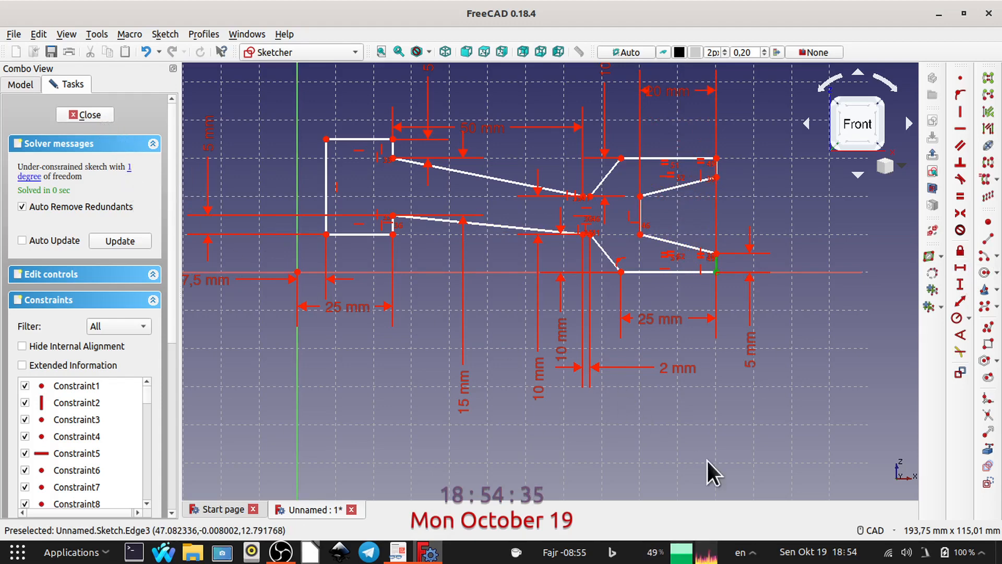
{"action": "mouse_move", "coordinate": [716, 273]}
{"action": "left_mouse_down"}
{"action": "mouse_move", "coordinate": [782, 272]}
{"action": "mouse_move", "coordinate": [755, 271]}
{"action": "left_mouse_up"}
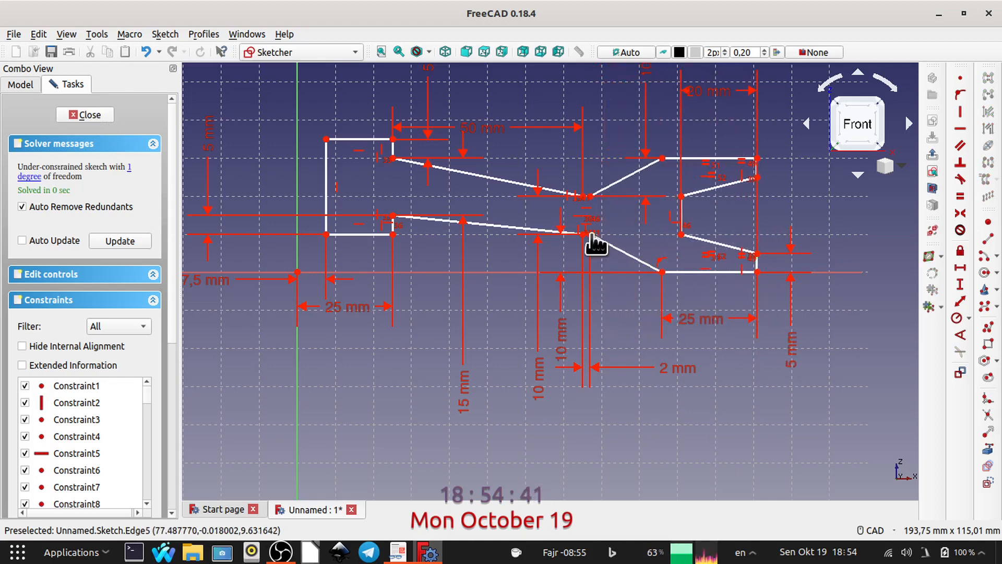
{"action": "scroll", "coordinate": [645, 276], "scroll_direction": "up", "scroll_amount": 8}
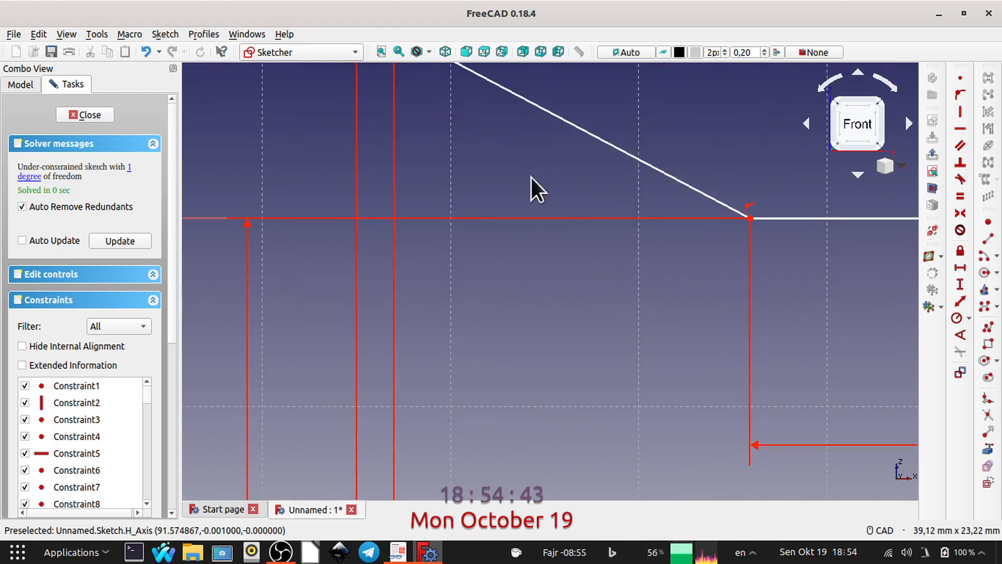
{"action": "scroll", "coordinate": [543, 220], "scroll_direction": "down", "scroll_amount": 2}
{"action": "scroll", "coordinate": [549, 252], "scroll_direction": "down", "scroll_amount": 2}
{"action": "middle_click_drag", "start_coordinate": [550, 252], "coordinate": [546, 285]}
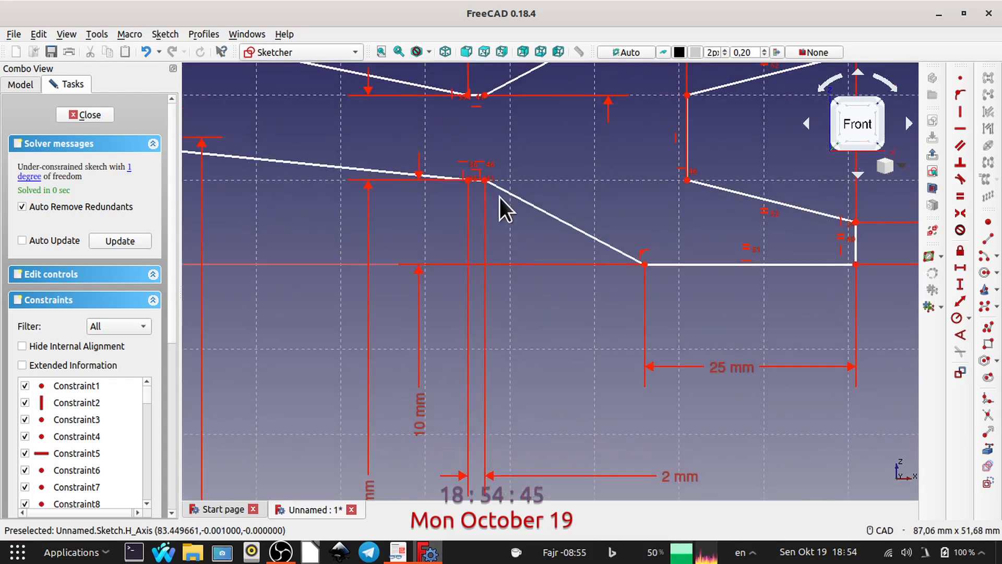
{"action": "left_click", "coordinate": [484, 180]}
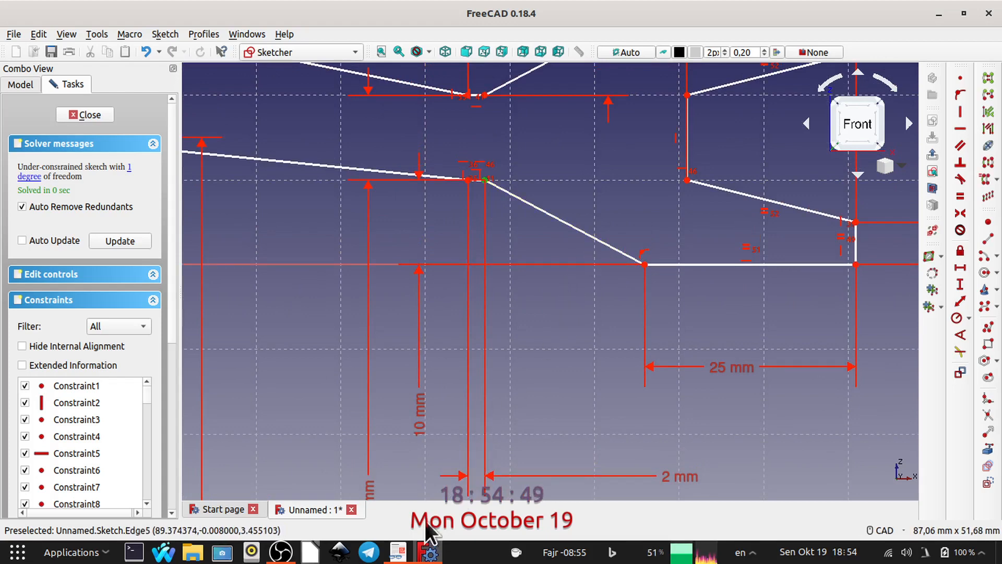
Switch to the PDF drawing and examine Detail B, Section A-A, Detail C and the front view for the rim's missing horizontal dimension
{"action": "left_click", "coordinate": [397, 552]}
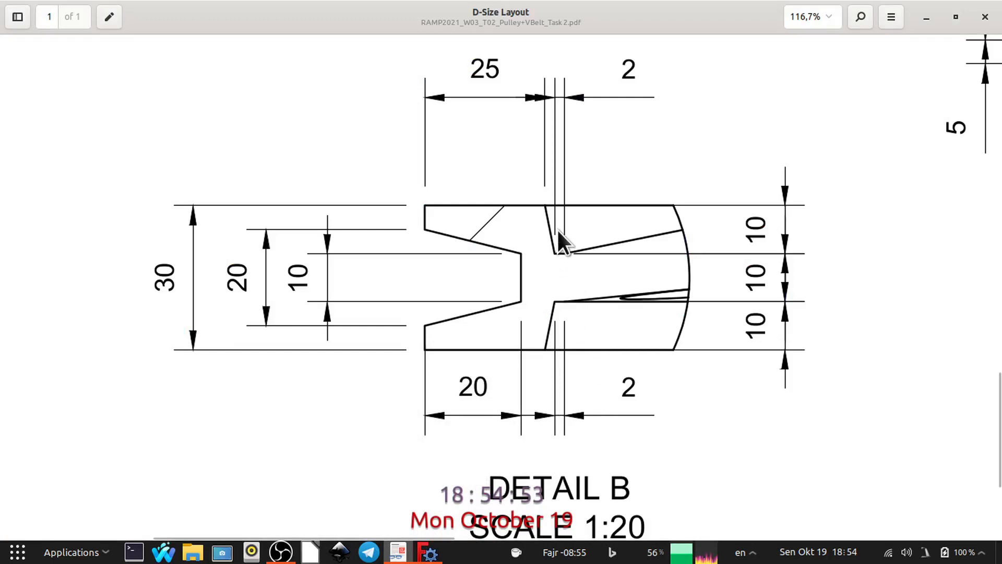
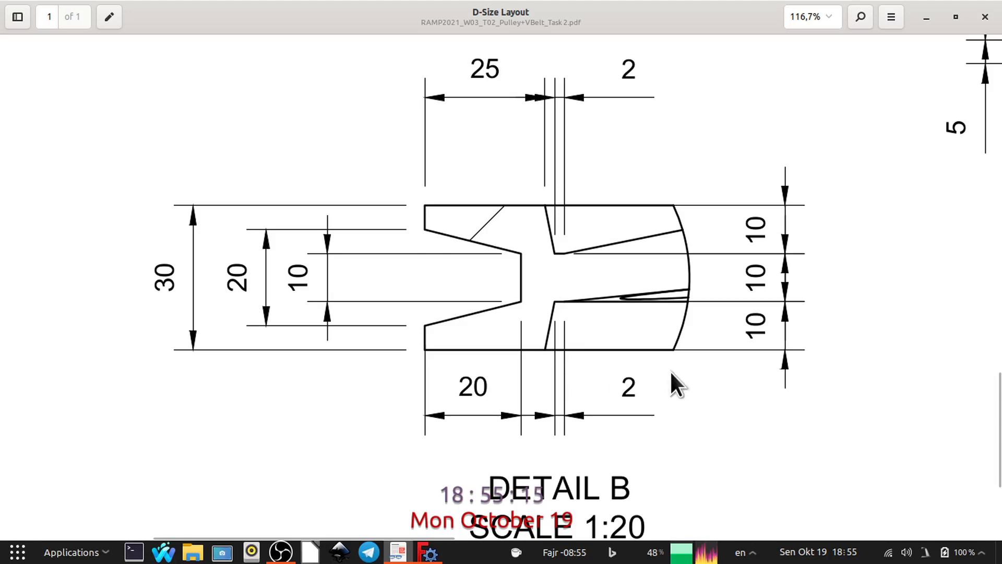
{"action": "scroll", "coordinate": [794, 315], "scroll_direction": "down", "scroll_amount": 5}
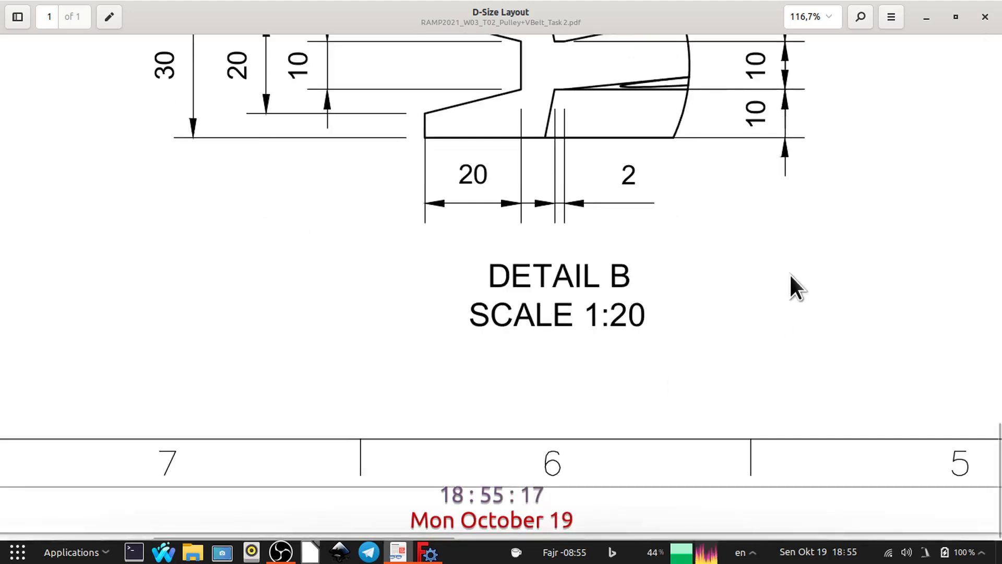
{"action": "scroll", "coordinate": [760, 173], "scroll_direction": "up", "scroll_amount": 15}
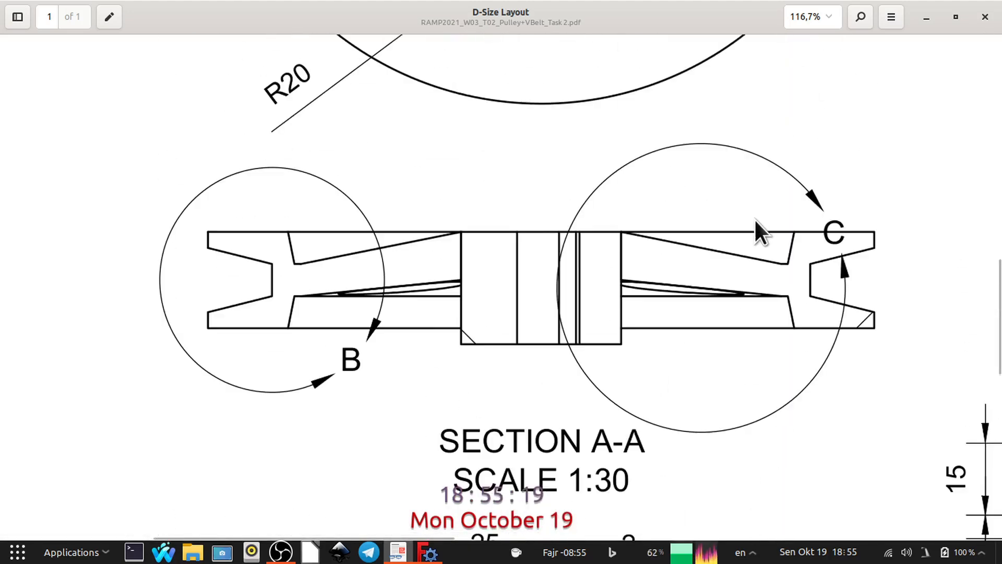
{"action": "scroll", "coordinate": [756, 223], "scroll_direction": "right", "scroll_amount": 12}
{"action": "scroll", "coordinate": [510, 358], "scroll_direction": "down", "scroll_amount": 3}
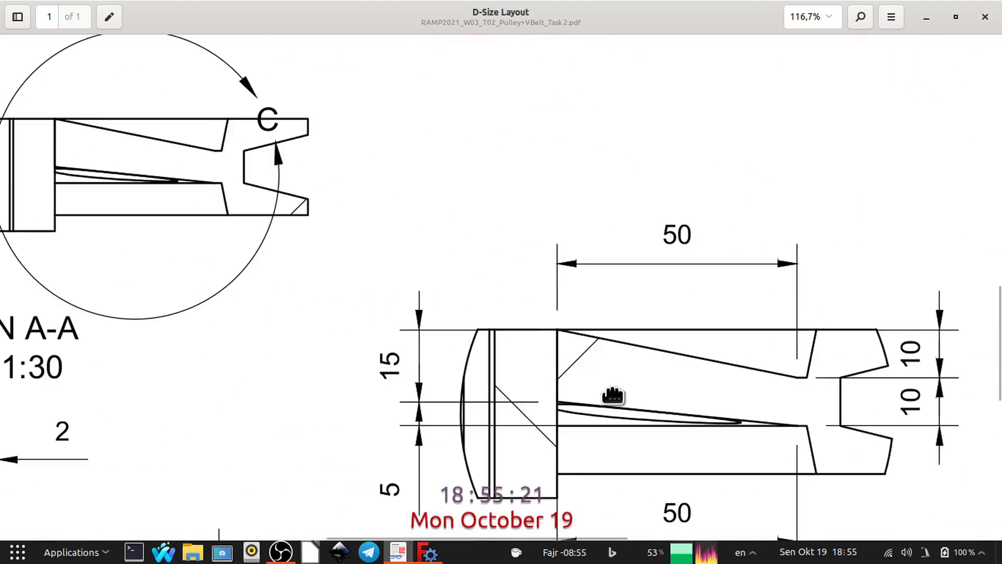
{"action": "scroll", "coordinate": [656, 277], "scroll_direction": "down", "scroll_amount": 3}
{"action": "scroll", "coordinate": [655, 271], "scroll_direction": "up", "scroll_amount": 20}
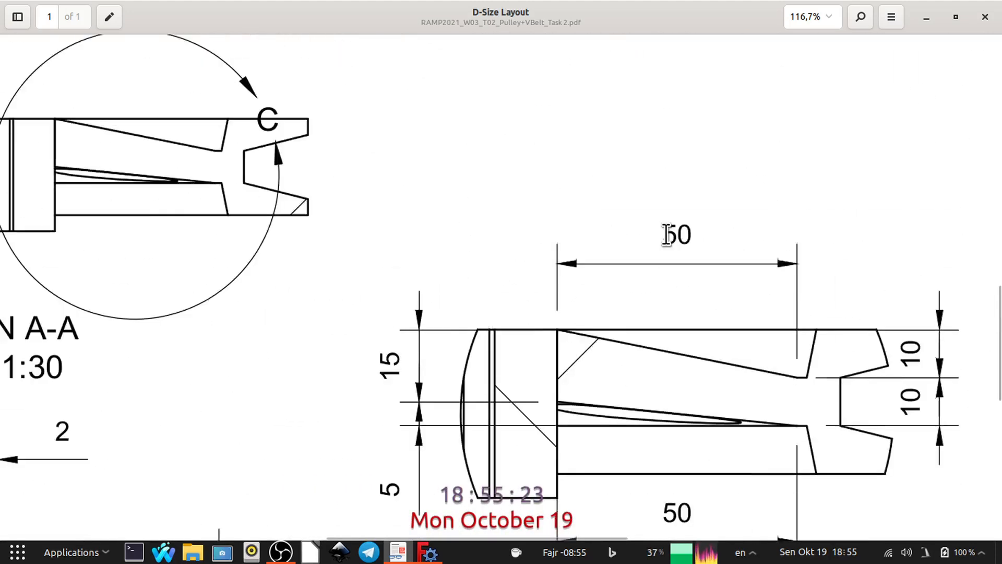
{"action": "scroll", "coordinate": [570, 260], "scroll_direction": "down", "scroll_amount": 2}
{"action": "scroll", "coordinate": [581, 240], "scroll_direction": "left", "scroll_amount": 6}
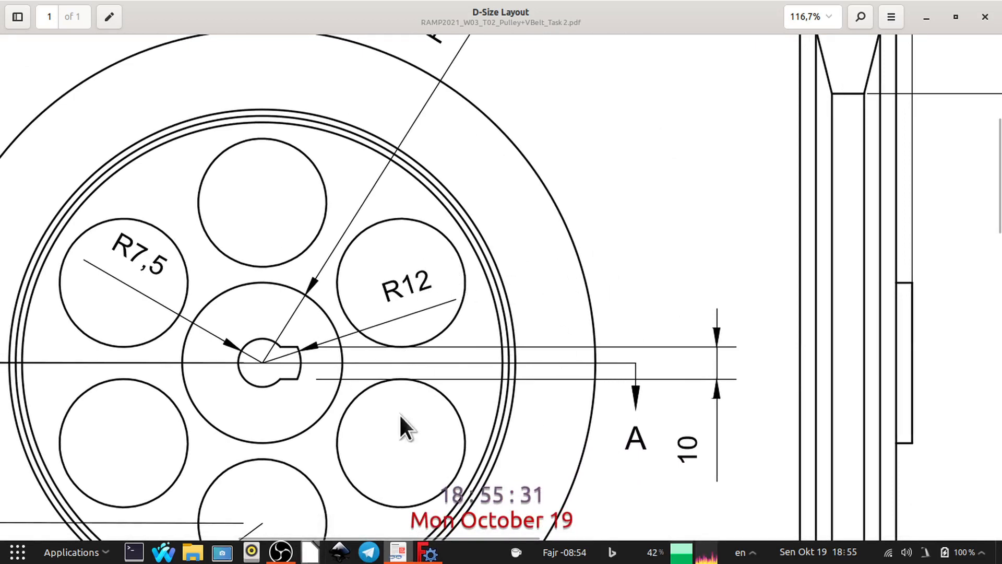
Return to FreeCAD and constrain the horizontal length of the slanted edge between the web and the rim's lower inner corner to 2 mm
{"action": "left_click", "coordinate": [398, 555]}
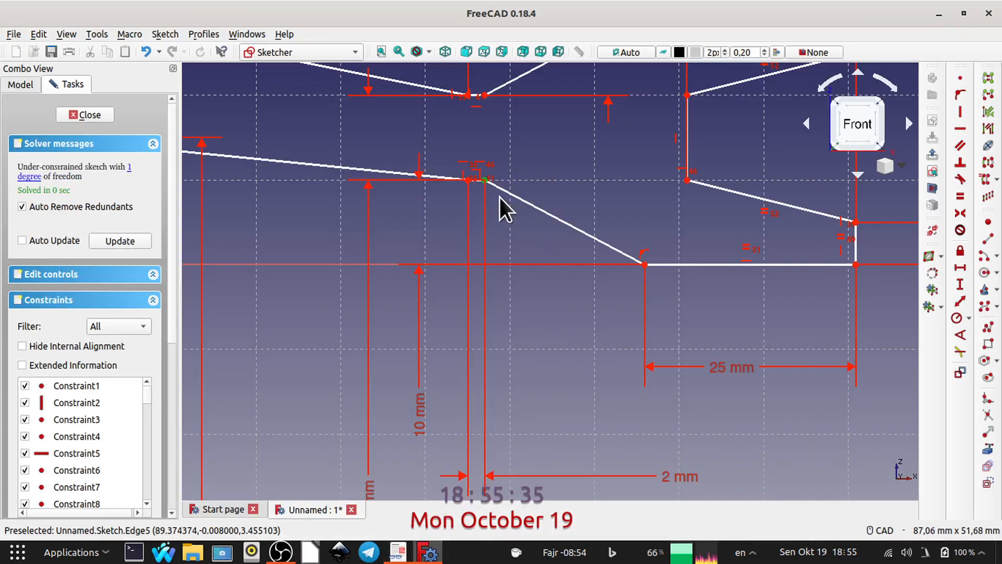
{"action": "left_click", "coordinate": [531, 230]}
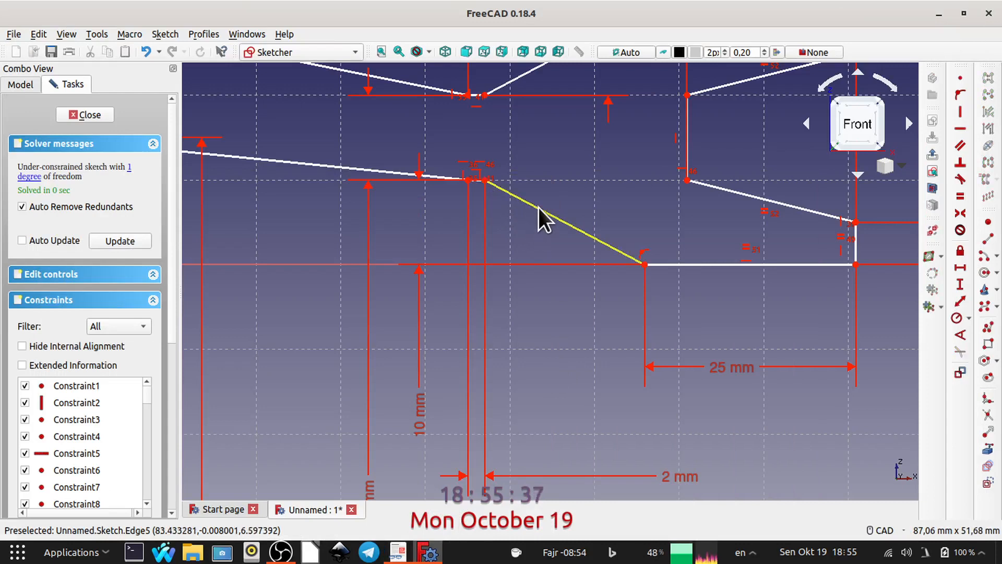
{"action": "left_click", "coordinate": [539, 207]}
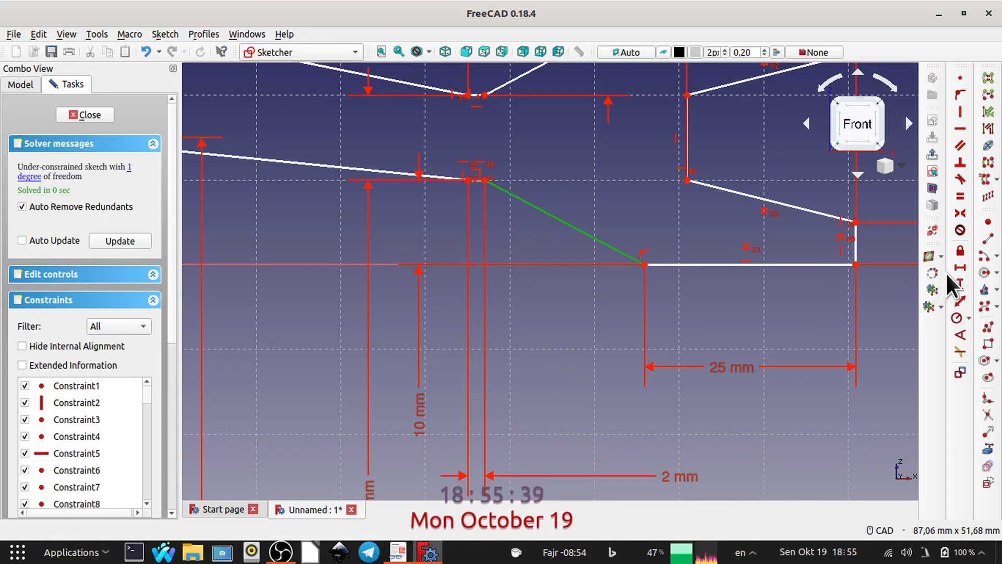
{"action": "left_click", "coordinate": [958, 265]}
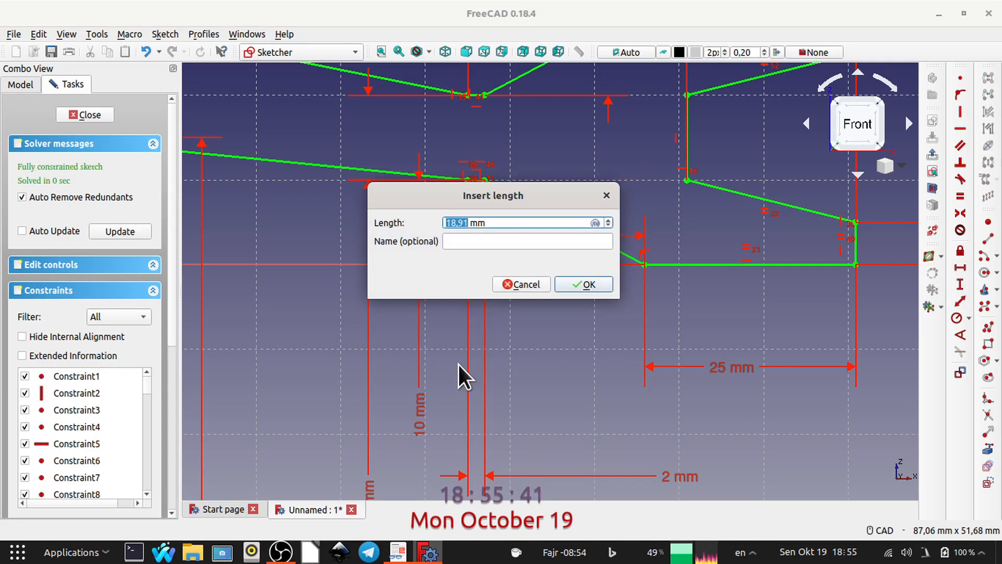
{"action": "type", "text": "2"}
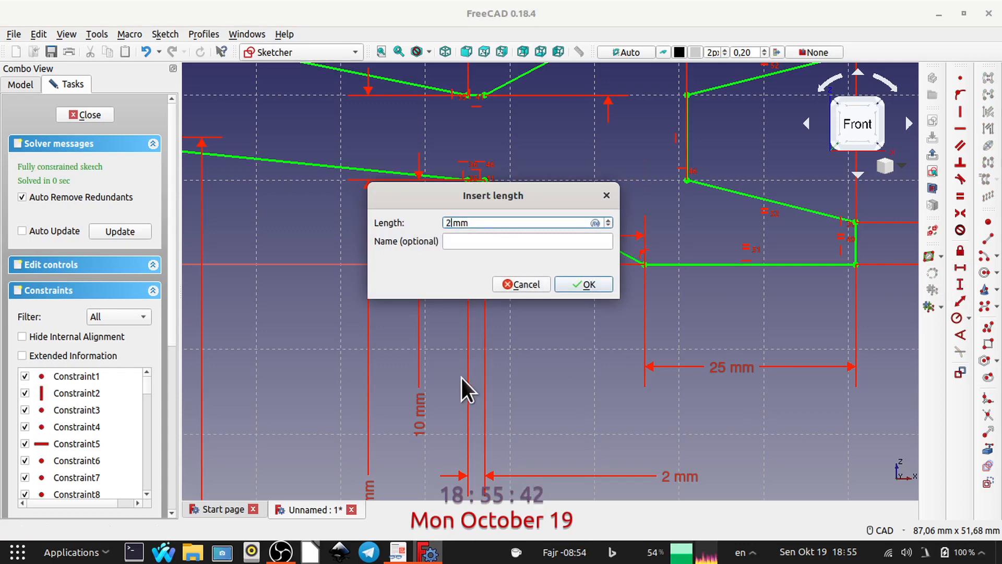
{"action": "left_click", "coordinate": [587, 285]}
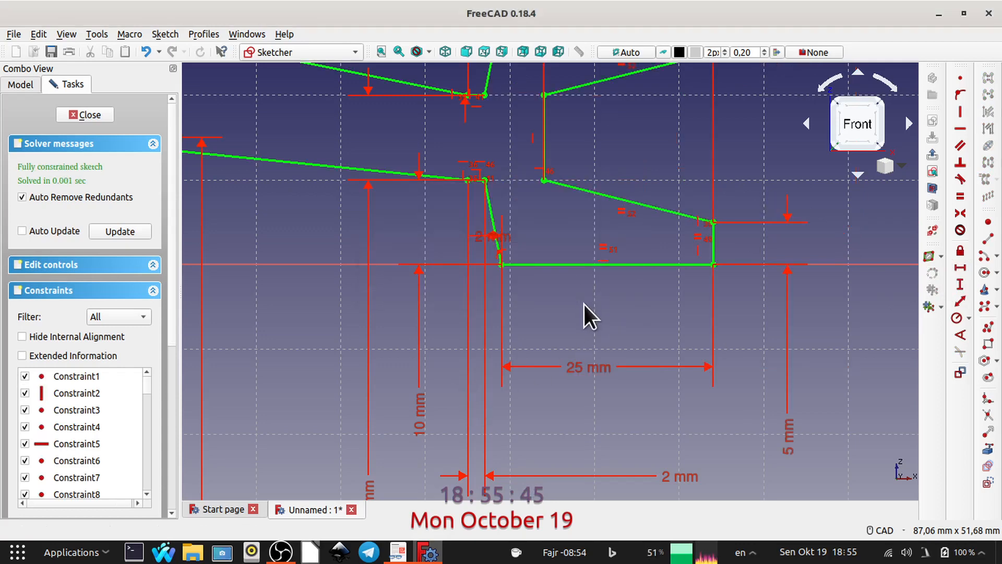
Hide all constraints of the pulley sketch so that only the complete profile outline is shown
{"action": "scroll", "coordinate": [584, 305], "scroll_direction": "down", "scroll_amount": 2}
{"action": "scroll", "coordinate": [474, 349], "scroll_direction": "down", "scroll_amount": 3}
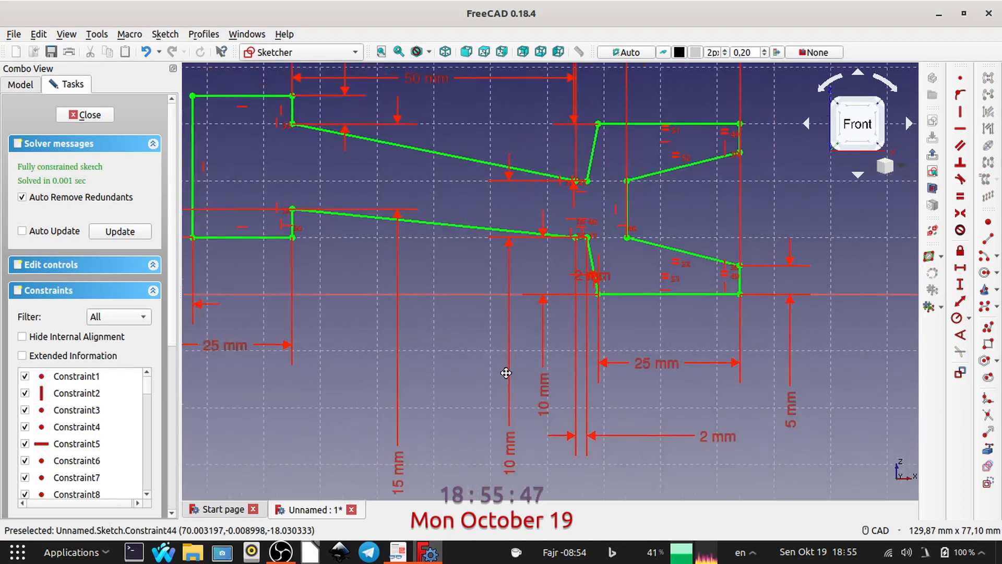
{"action": "scroll", "coordinate": [509, 323], "scroll_direction": "down", "scroll_amount": 1}
{"action": "middle_click_drag", "start_coordinate": [512, 324], "coordinate": [517, 340]}
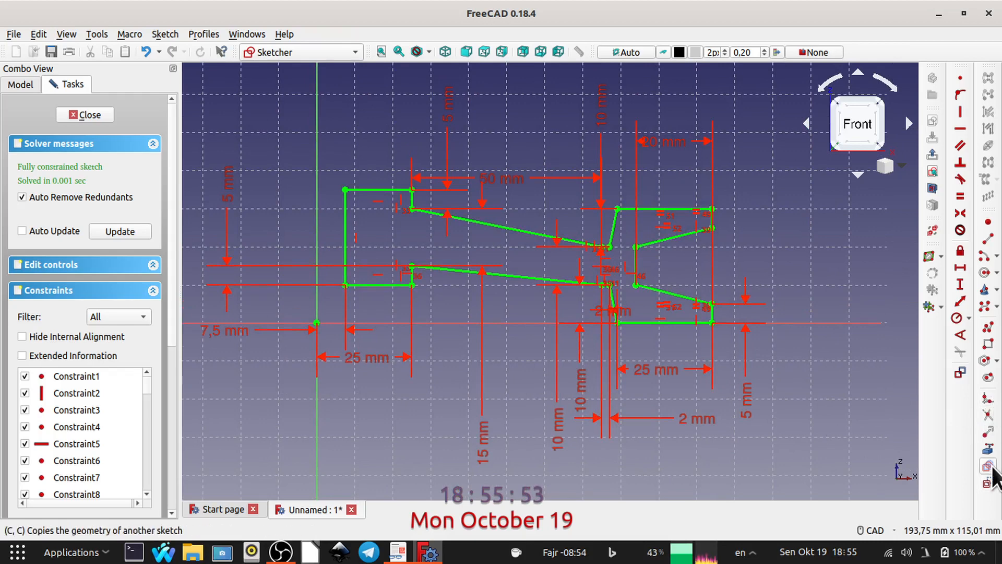
{"action": "left_click", "coordinate": [932, 230]}
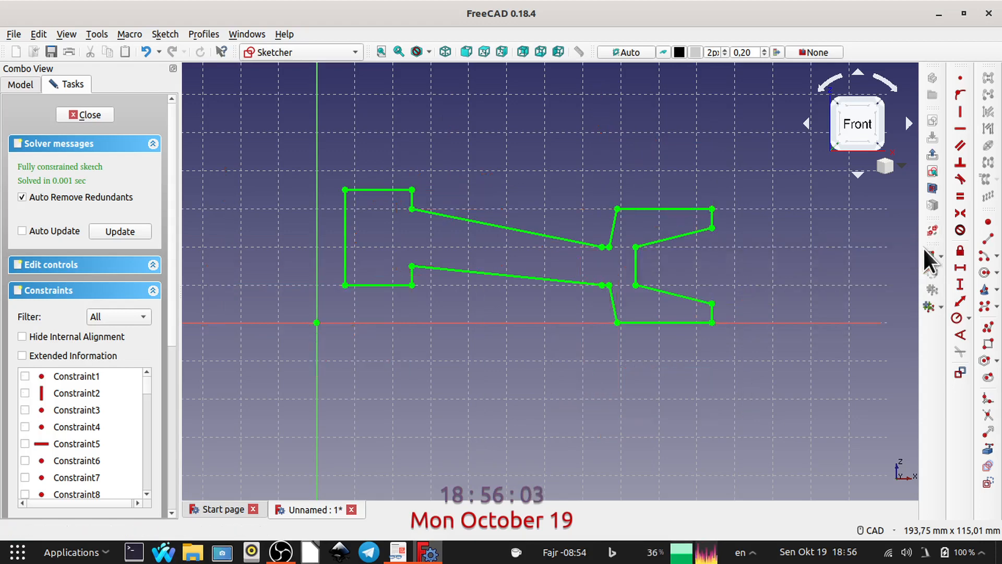
{"action": "scroll", "coordinate": [619, 360], "scroll_direction": "up", "scroll_amount": 2}
{"action": "middle_click_drag", "start_coordinate": [592, 345], "coordinate": [643, 387]}
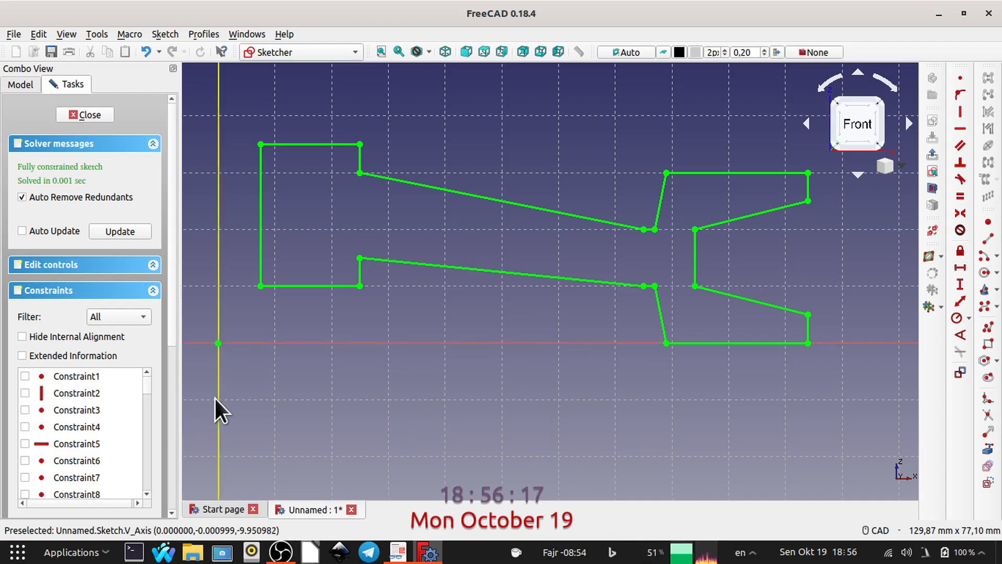
Finish the sketch and revolve the profile 360° around the vertical sketch axis to form the pulley body
{"action": "left_click", "coordinate": [92, 112]}
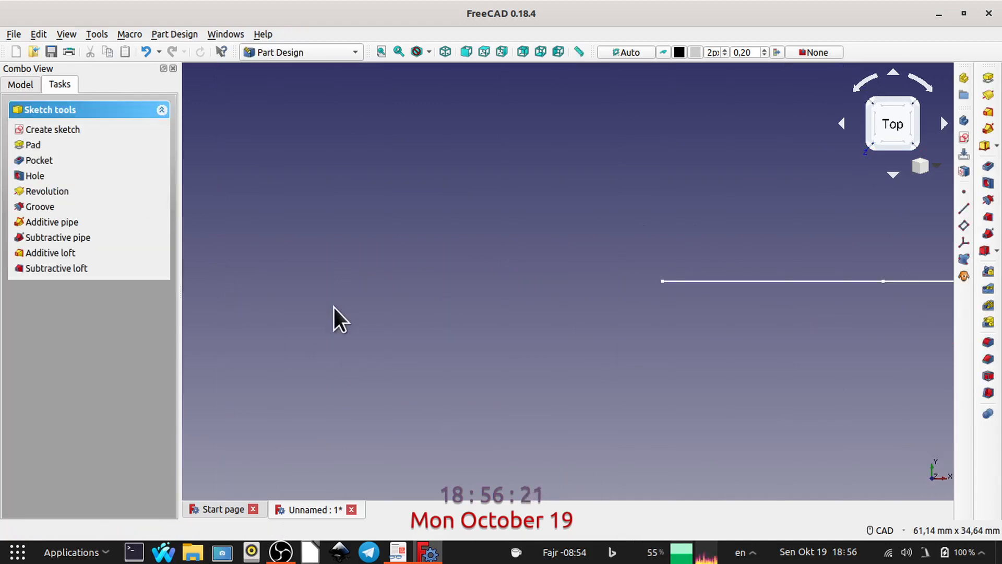
{"action": "left_click", "coordinate": [447, 53]}
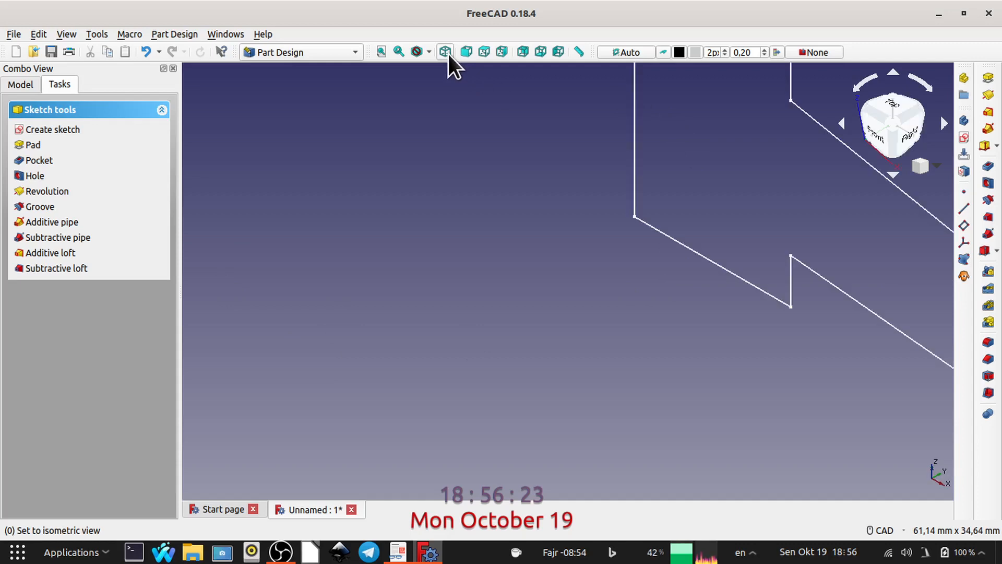
{"action": "left_click", "coordinate": [381, 52]}
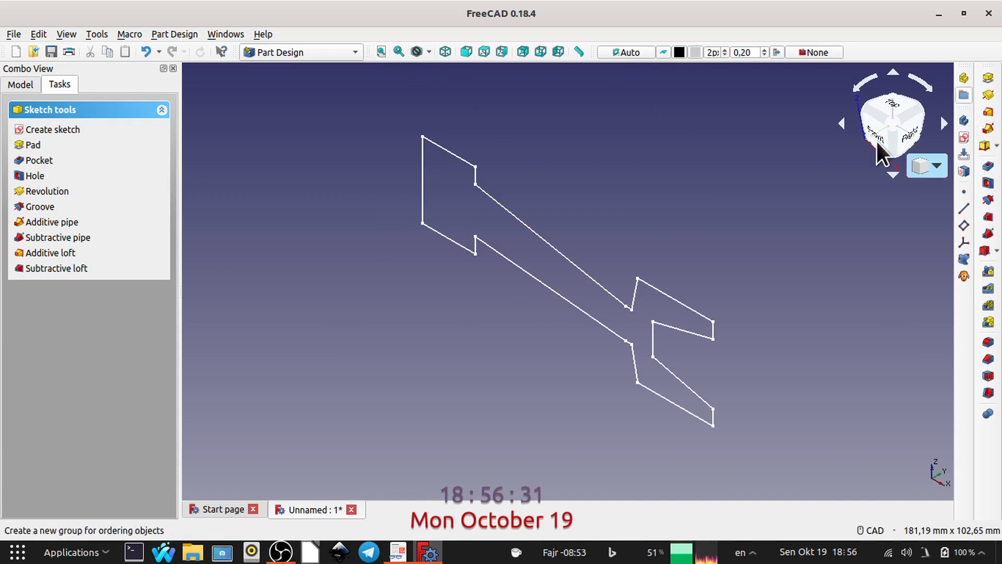
{"action": "left_click", "coordinate": [989, 96]}
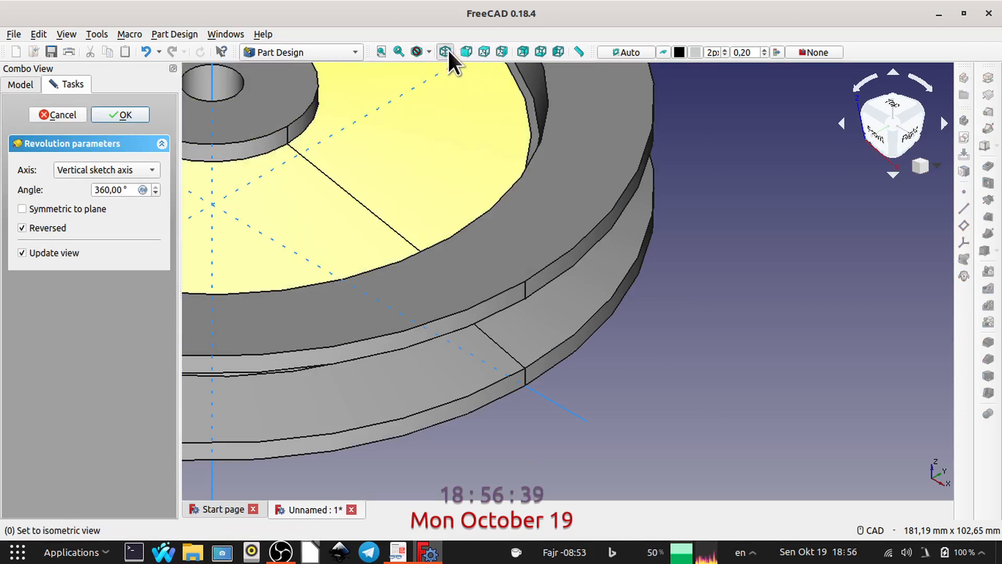
{"action": "left_click", "coordinate": [382, 52]}
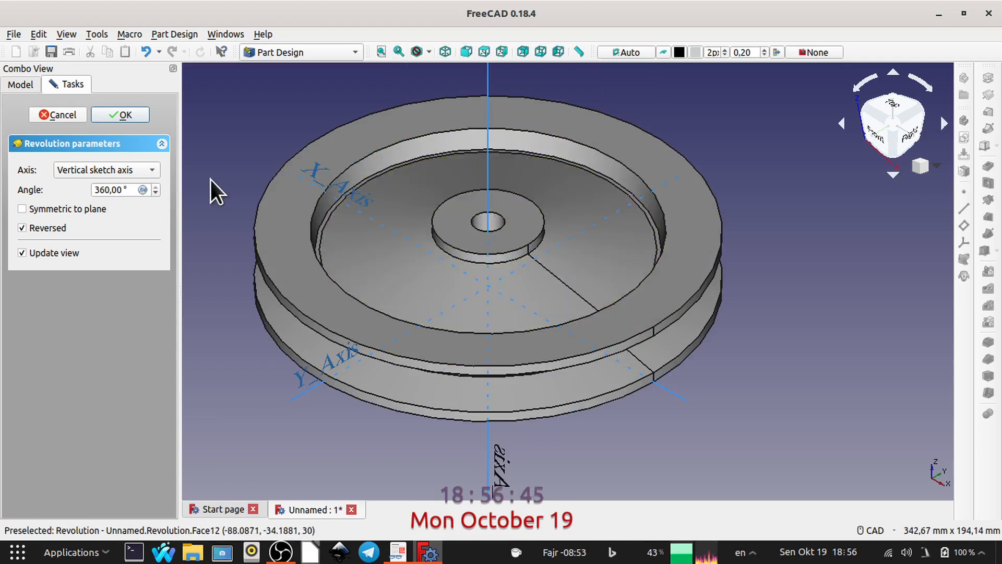
{"action": "left_click", "coordinate": [124, 115]}
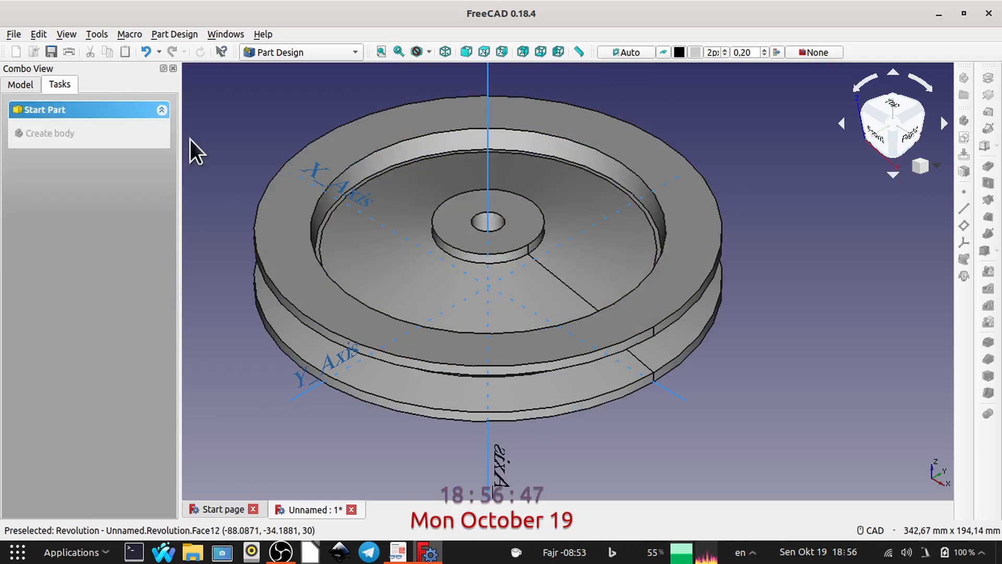
Inspect the revolved pulley's groove, web and hub from the side and from below
{"action": "left_click", "coordinate": [889, 102]}
{"action": "middle_click_drag", "start_coordinate": [548, 282], "coordinate": [492, 265]}
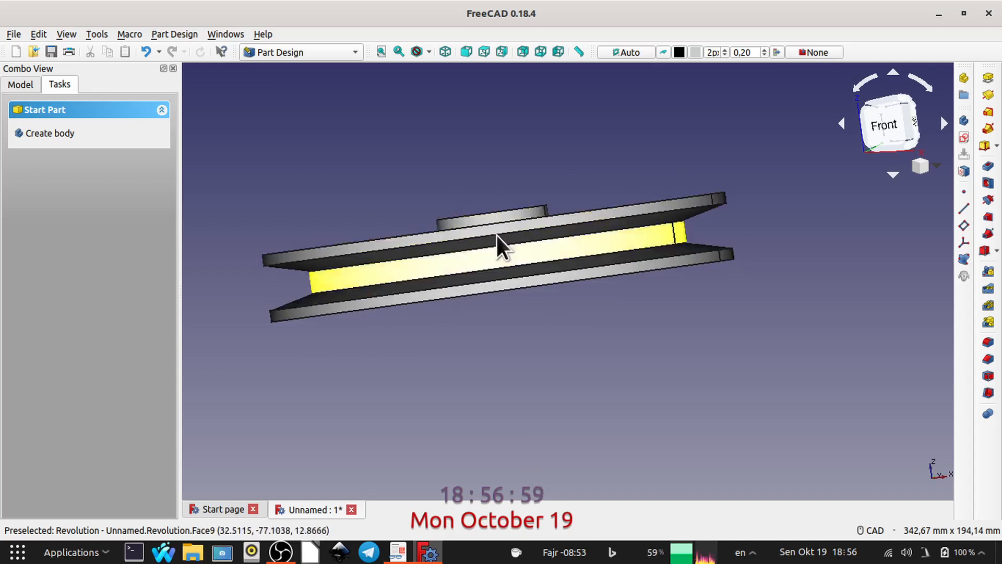
{"action": "middle_click_drag", "start_coordinate": [496, 246], "coordinate": [476, 224]}
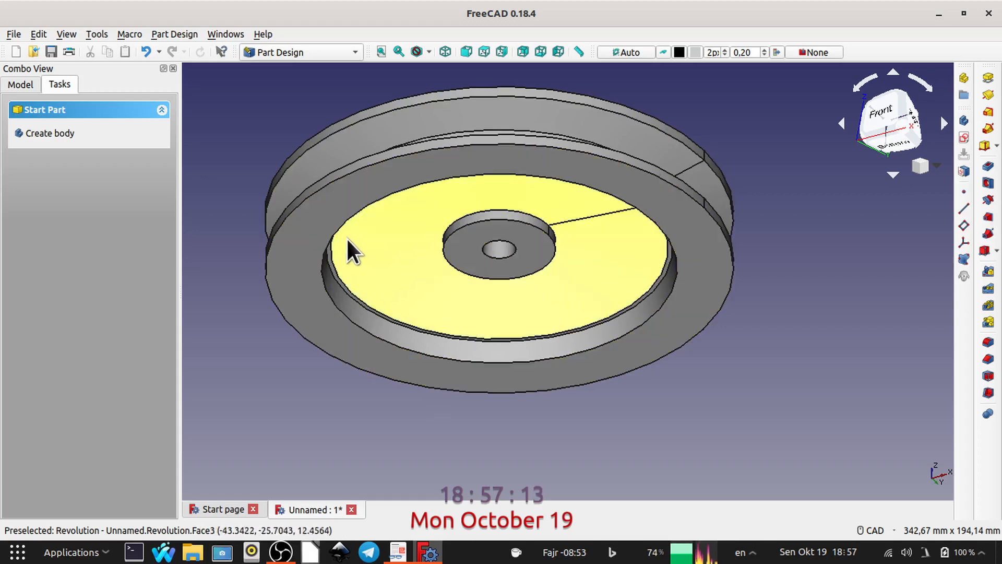
{"action": "scroll", "coordinate": [264, 333], "scroll_direction": "down", "scroll_amount": 2}
{"action": "middle_click_drag", "start_coordinate": [264, 333], "coordinate": [313, 293]}
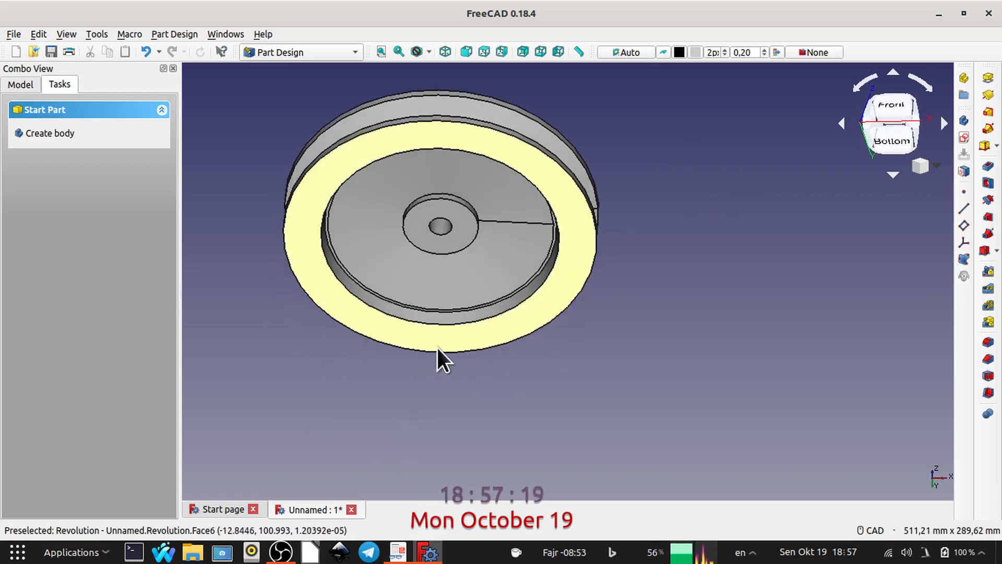
{"action": "middle_click_drag", "start_coordinate": [466, 345], "coordinate": [473, 375]}
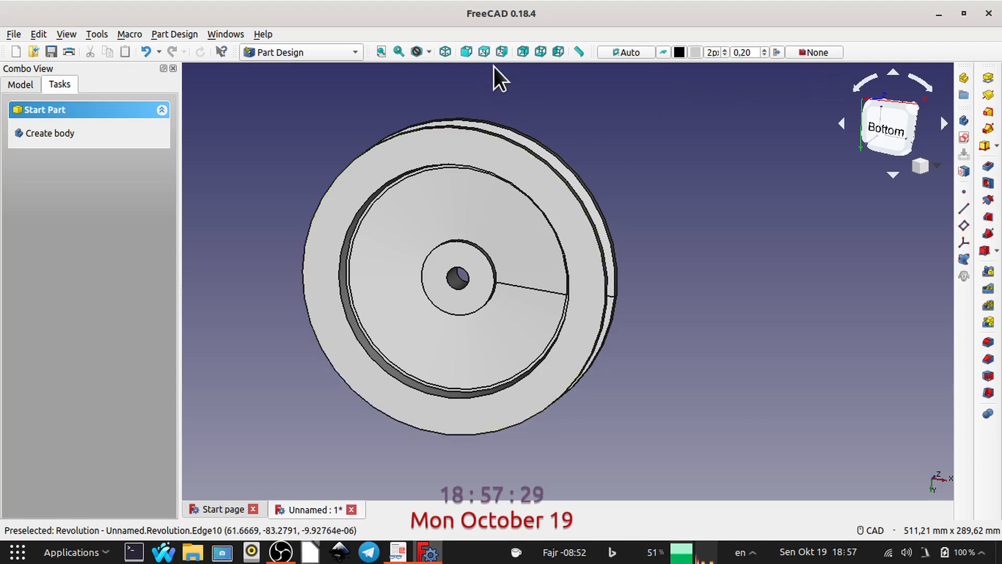
Create a new sketch on the body's XY plane with the pulley seen from the top
{"action": "left_click", "coordinate": [484, 52]}
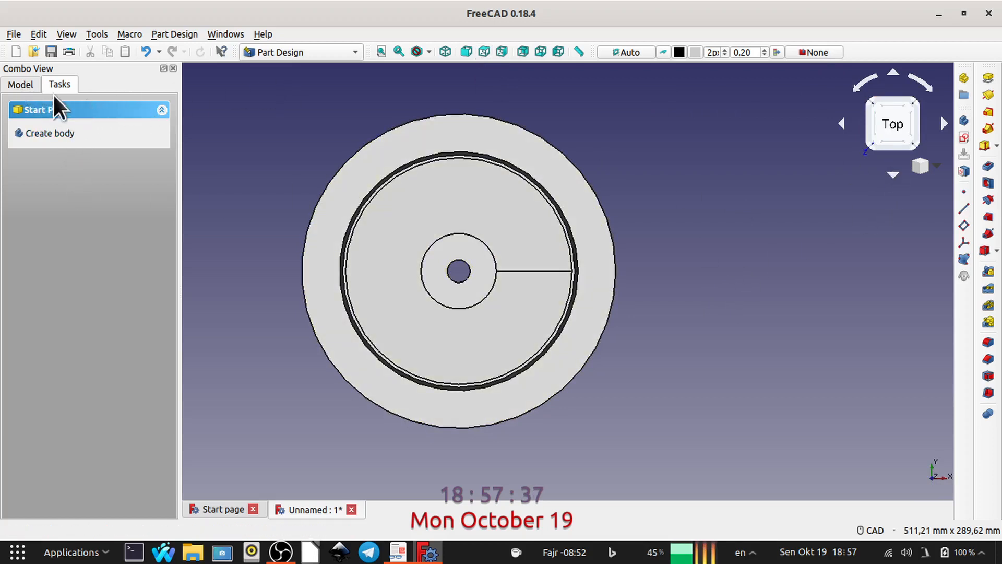
{"action": "left_click", "coordinate": [962, 134]}
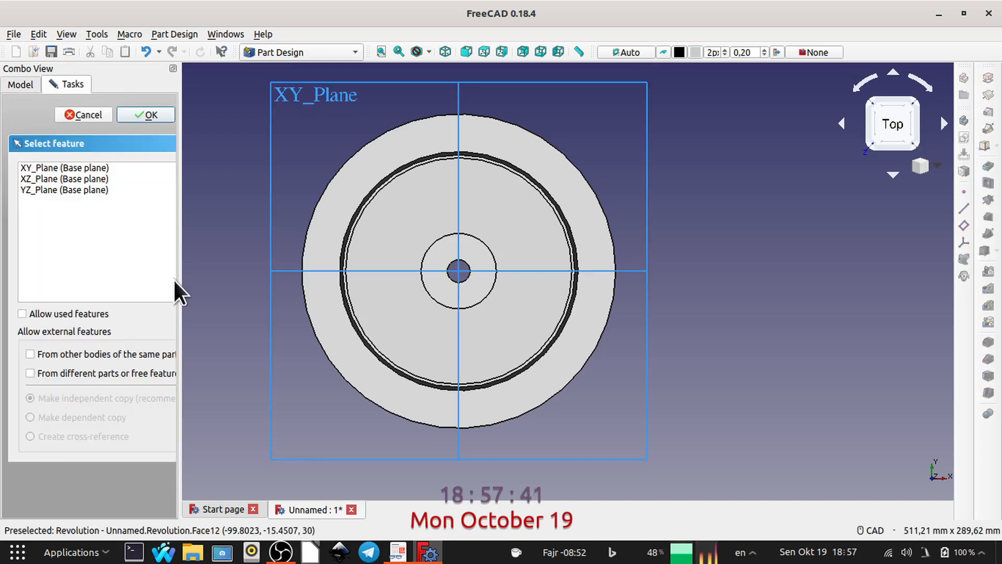
{"action": "left_click", "coordinate": [71, 168]}
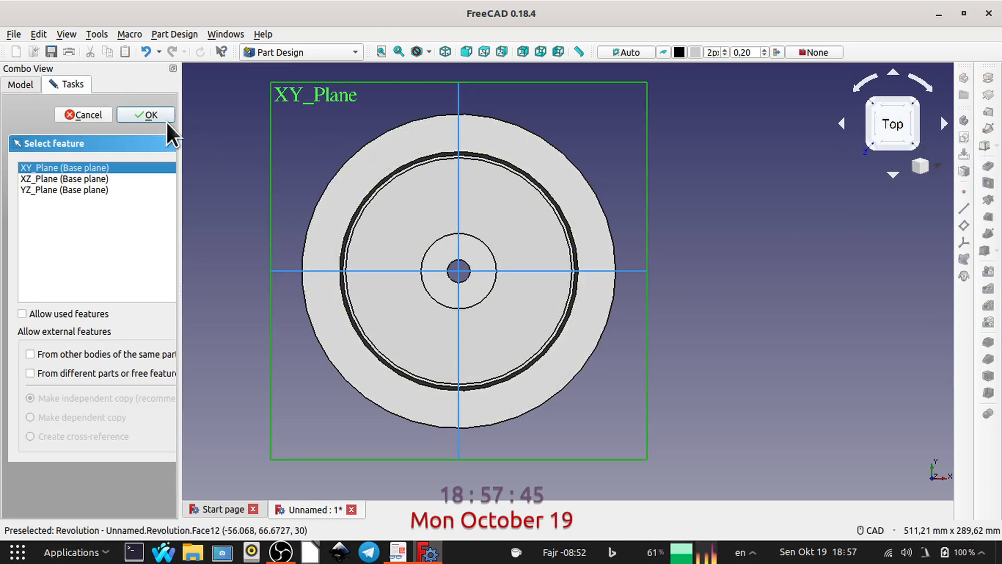
{"action": "left_click", "coordinate": [149, 115]}
{"action": "scroll", "coordinate": [472, 290], "scroll_direction": "up", "scroll_amount": 4}
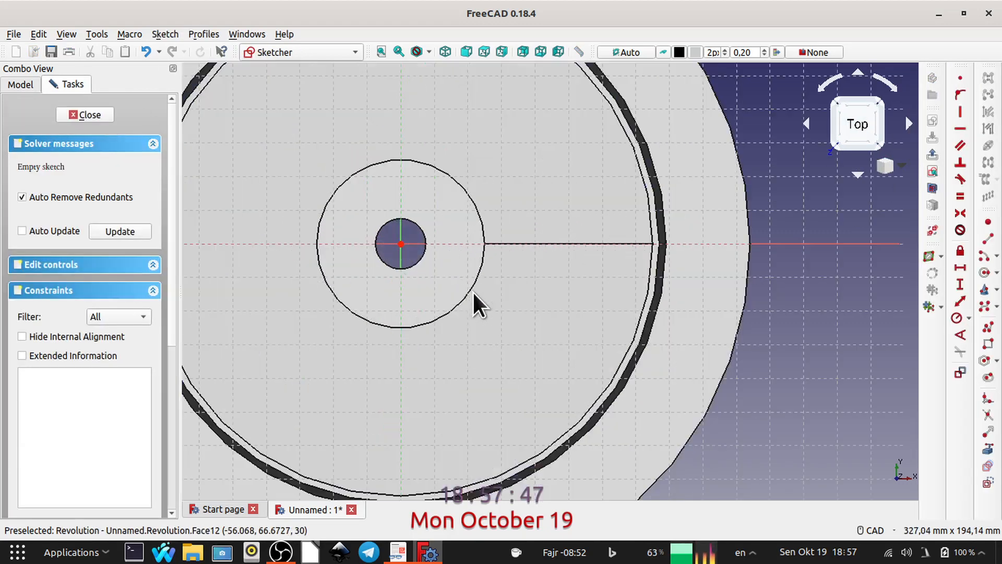
{"action": "scroll", "coordinate": [446, 284], "scroll_direction": "down", "scroll_amount": 3}
{"action": "middle_click_drag", "start_coordinate": [444, 284], "coordinate": [545, 304]}
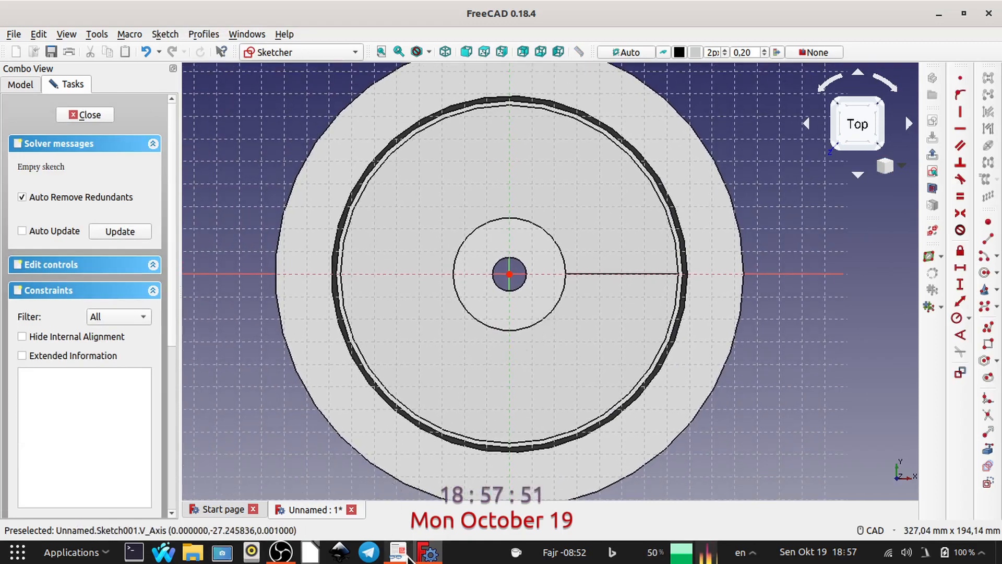
Switch to the PDF drawing and examine the front view for the radius and centre distance of the round web holes
{"action": "left_click", "coordinate": [397, 546]}
{"action": "mouse_move", "coordinate": [429, 548]}
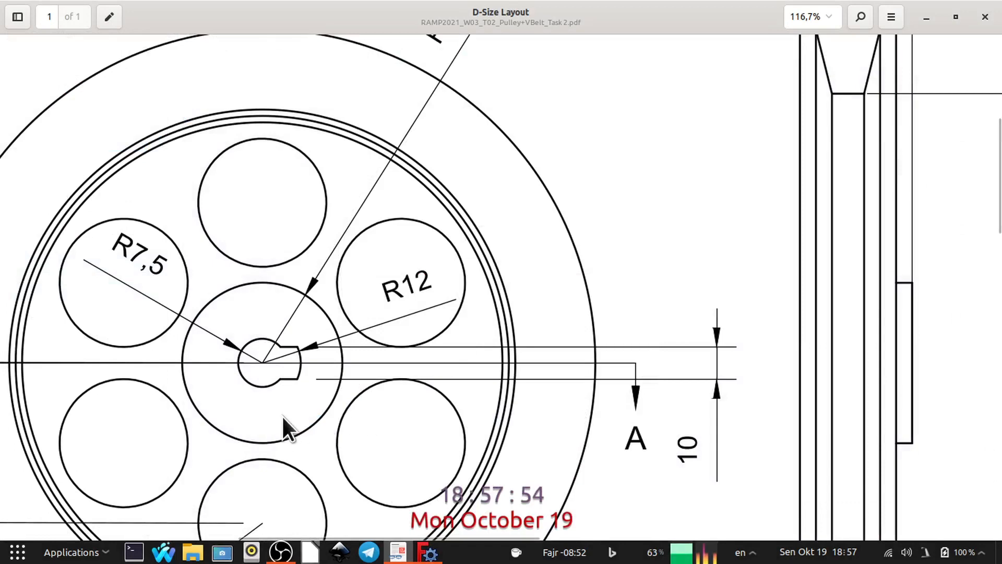
{"action": "mouse_move", "coordinate": [282, 416]}
{"action": "middle_mouse_down"}
{"action": "mouse_move", "coordinate": [421, 330]}
{"action": "mouse_move", "coordinate": [407, 353]}
{"action": "middle_mouse_up"}
{"action": "scroll", "coordinate": [403, 350], "scroll_direction": "down", "scroll_amount": 5}
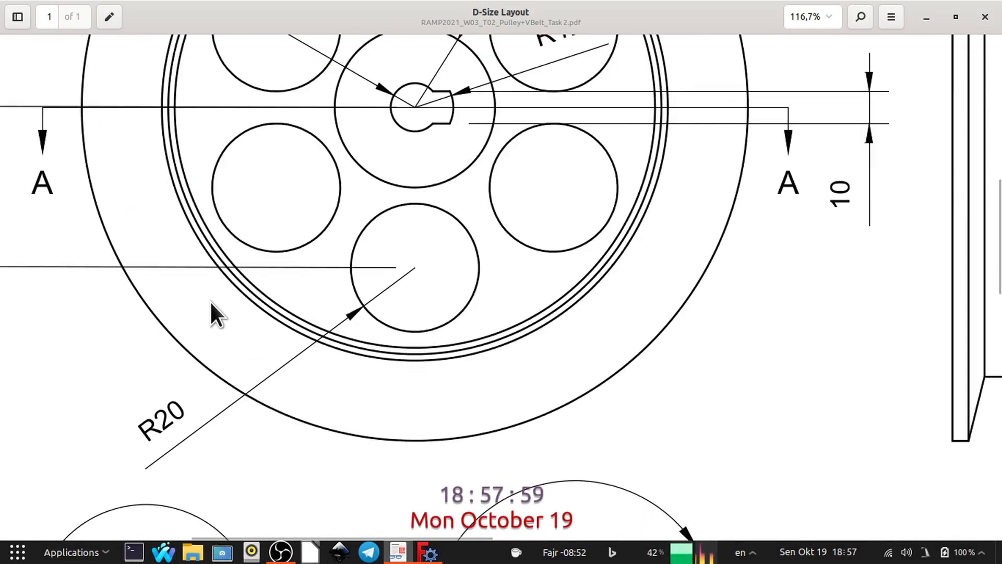
{"action": "mouse_move", "coordinate": [212, 313]}
{"action": "middle_mouse_down"}
{"action": "mouse_move", "coordinate": [421, 313]}
{"action": "mouse_move", "coordinate": [443, 295]}
{"action": "middle_mouse_up"}
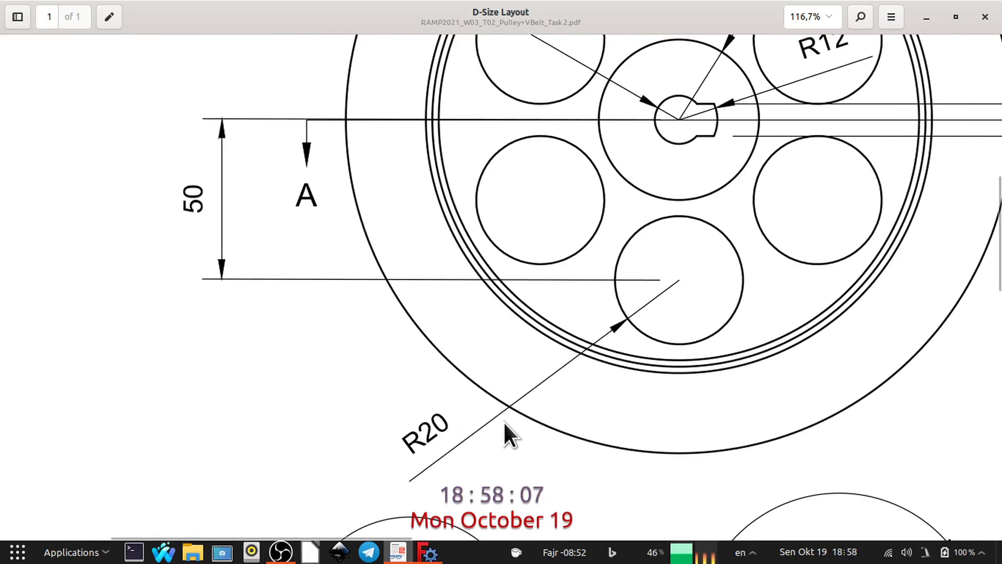
Return to FreeCAD and sketch a small circle beside the vertical axis, its centre about 54 mm above the origin
{"action": "left_click", "coordinate": [956, 18]}
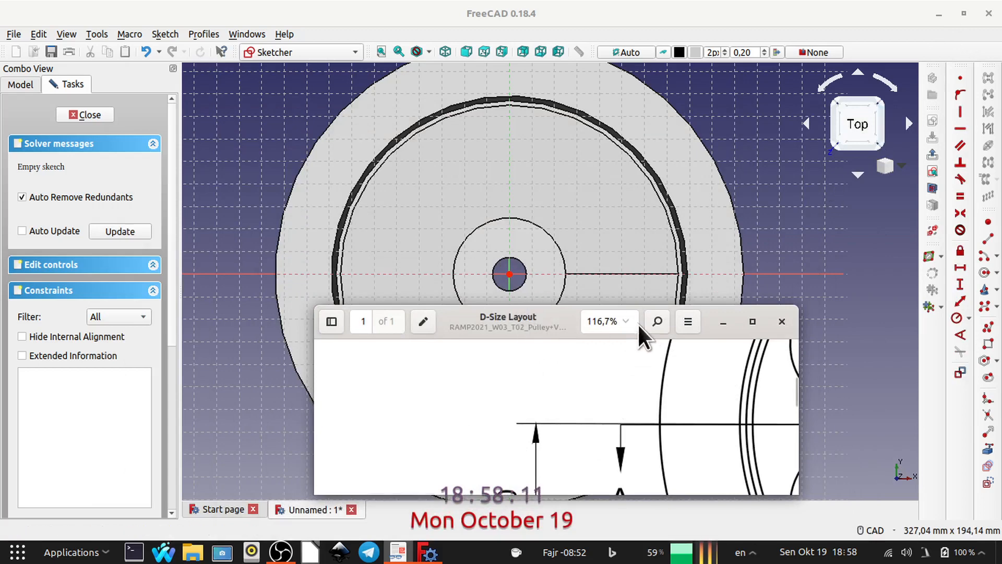
{"action": "left_click", "coordinate": [722, 320]}
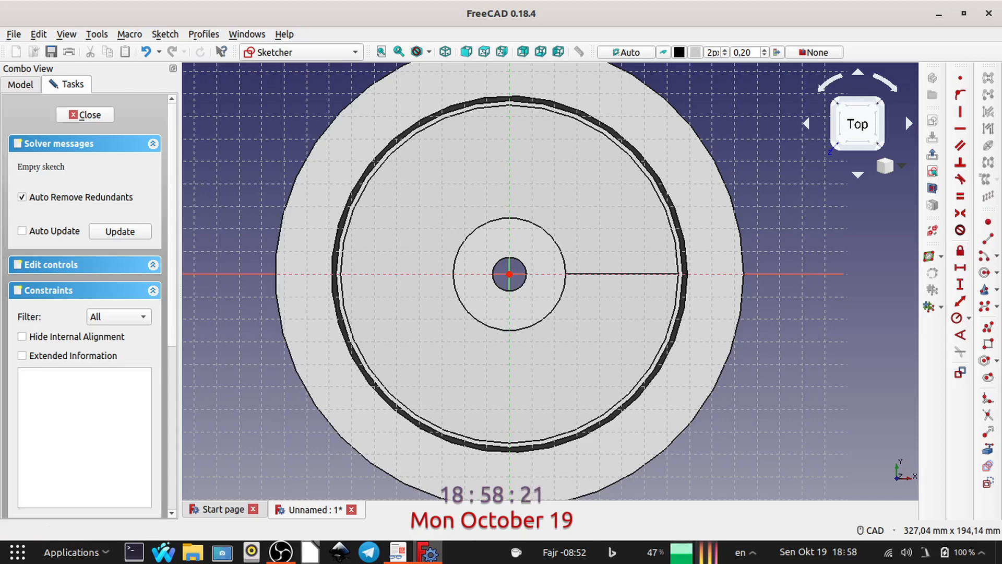
{"action": "left_click", "coordinate": [985, 272]}
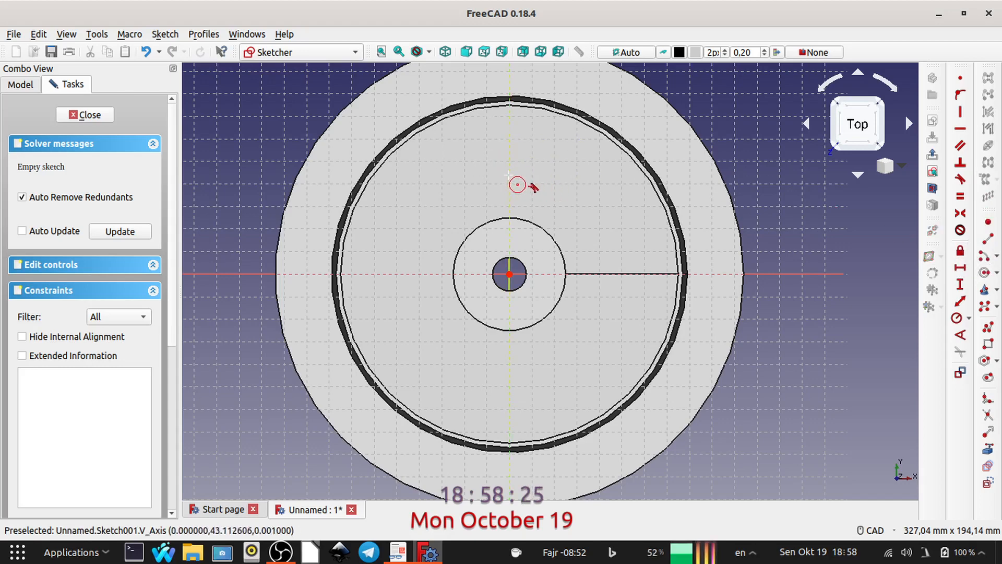
{"action": "left_click", "coordinate": [479, 160]}
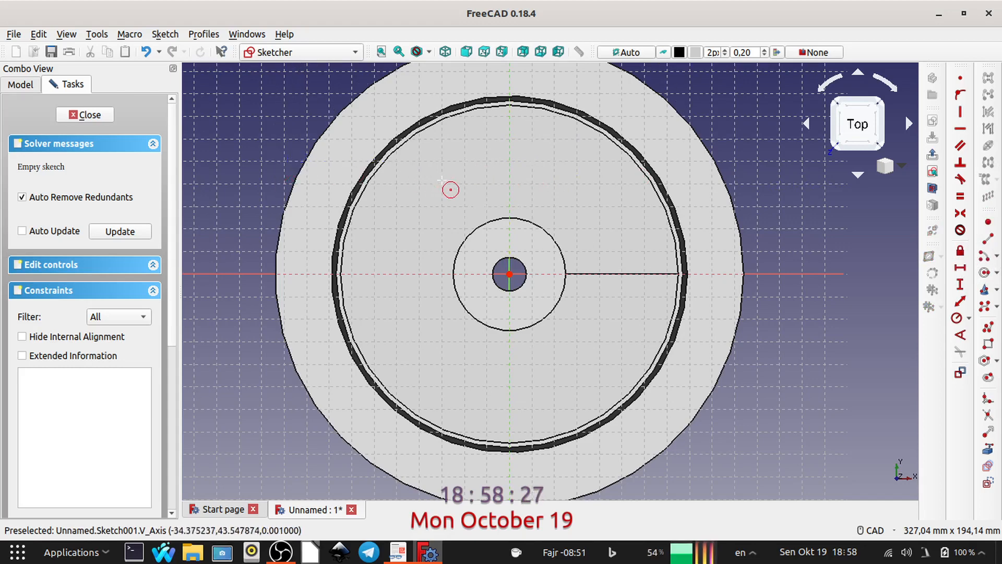
{"action": "left_click", "coordinate": [481, 176]}
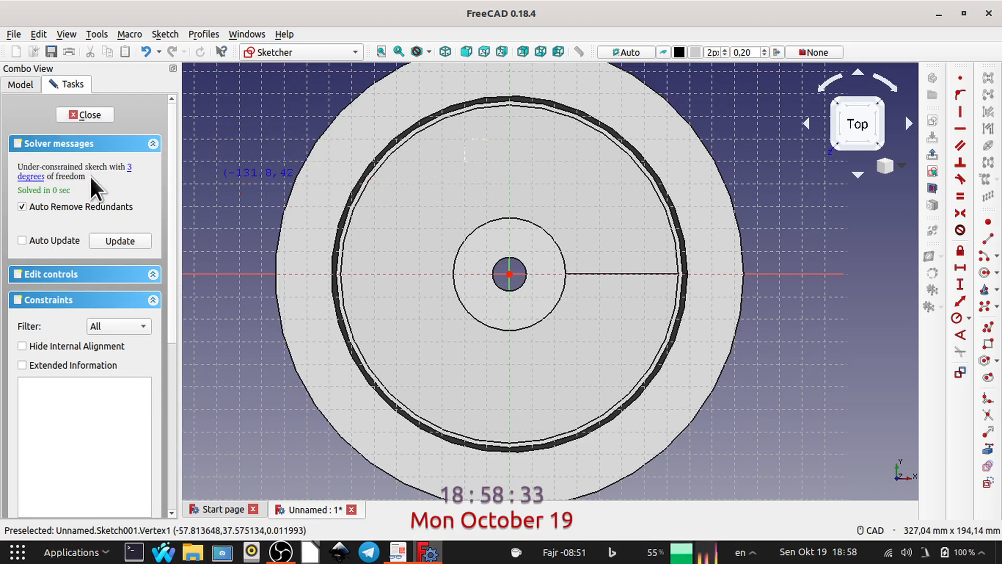
Hide the Revolution so the sketched circle is unobstructed, and leave the circle tool
{"action": "left_click", "coordinate": [18, 84]}
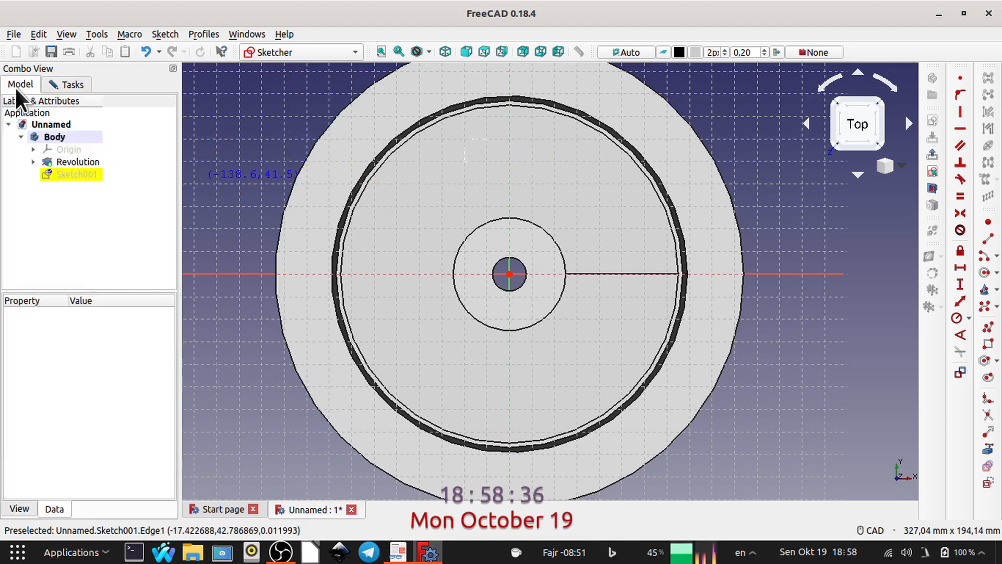
{"action": "left_click", "coordinate": [66, 160]}
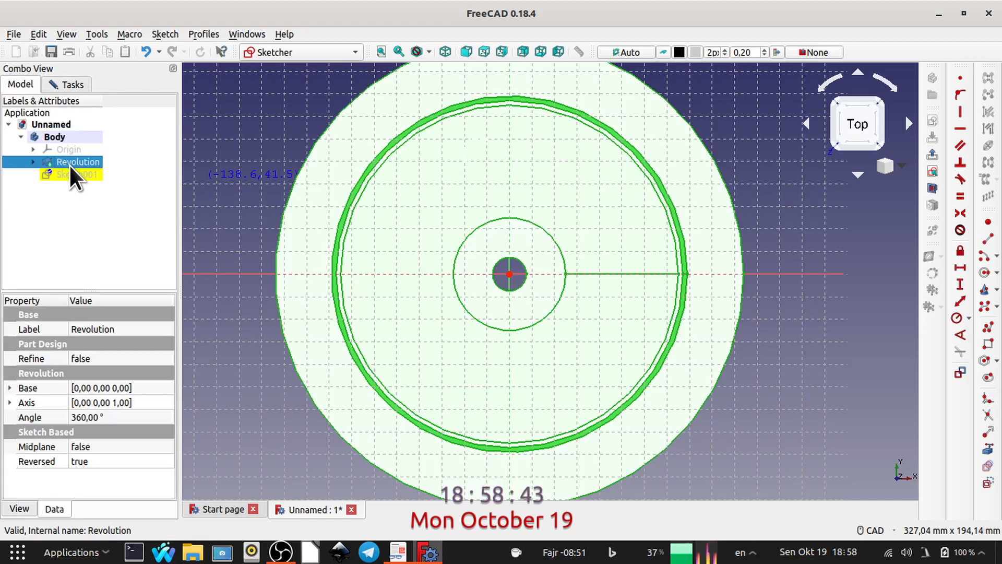
{"action": "key", "text": "space"}
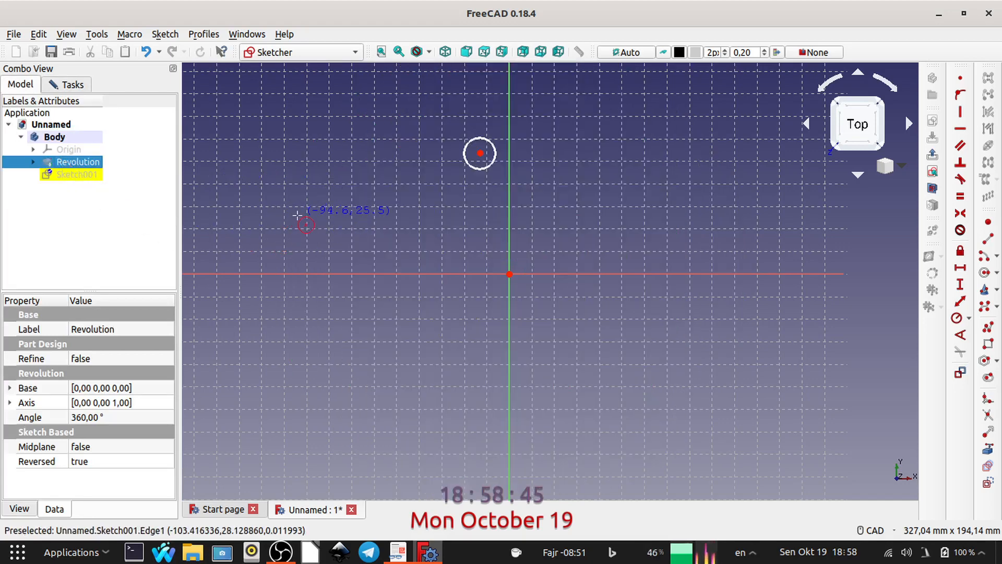
{"action": "right_click", "coordinate": [384, 197]}
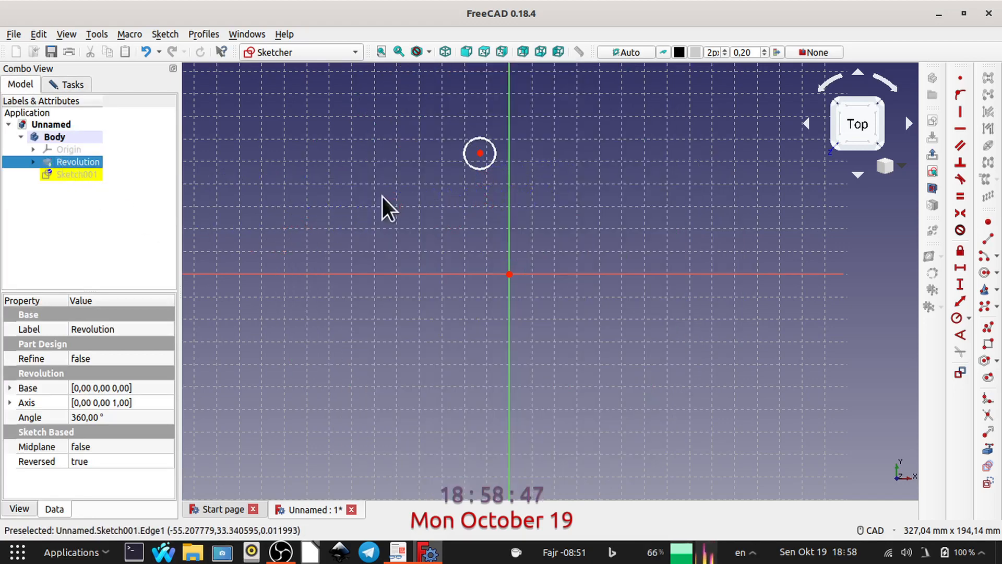
{"action": "left_click", "coordinate": [480, 153]}
{"action": "left_click", "coordinate": [508, 158]}
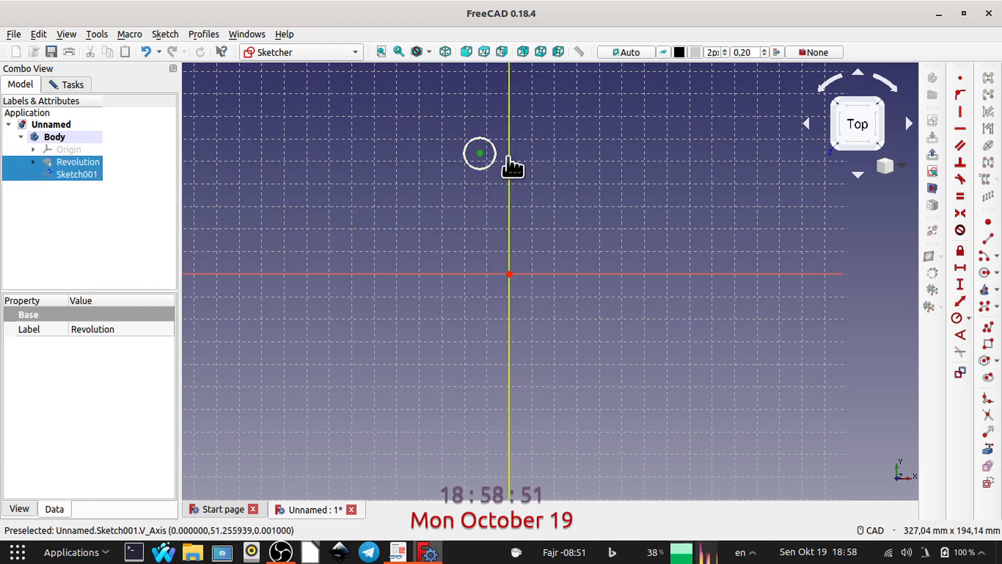
{"action": "left_click", "coordinate": [959, 93]}
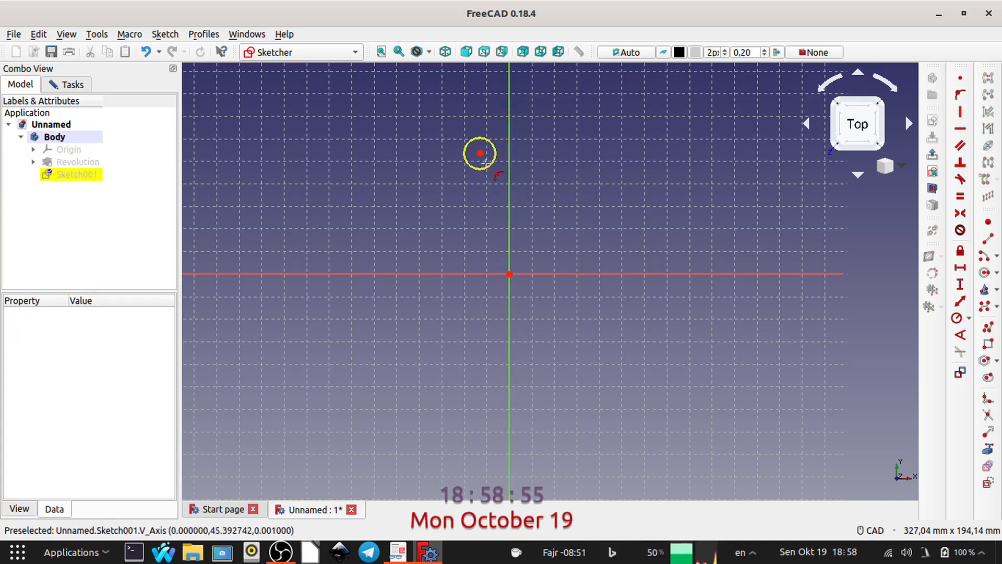
{"action": "right_click", "coordinate": [557, 158]}
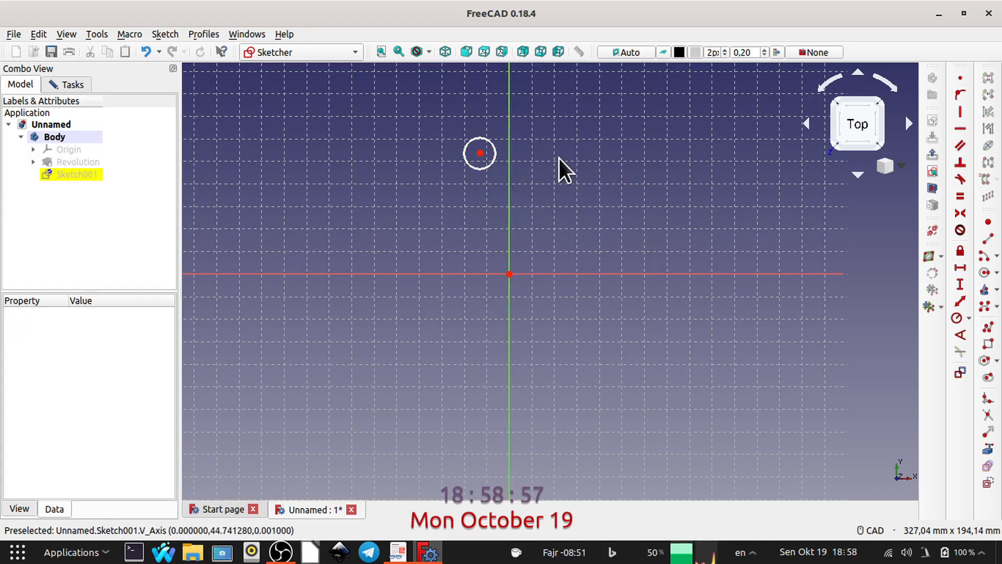
{"action": "right_click", "coordinate": [559, 158]}
{"action": "left_click", "coordinate": [602, 146]}
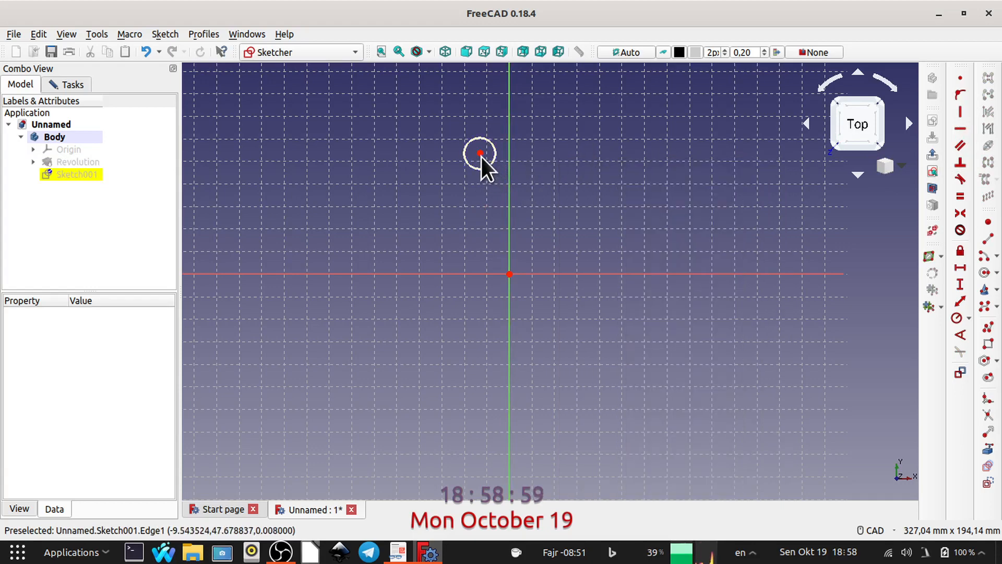
Constrain the circle's centre point onto the sketch's vertical axis
{"action": "left_click", "coordinate": [480, 152]}
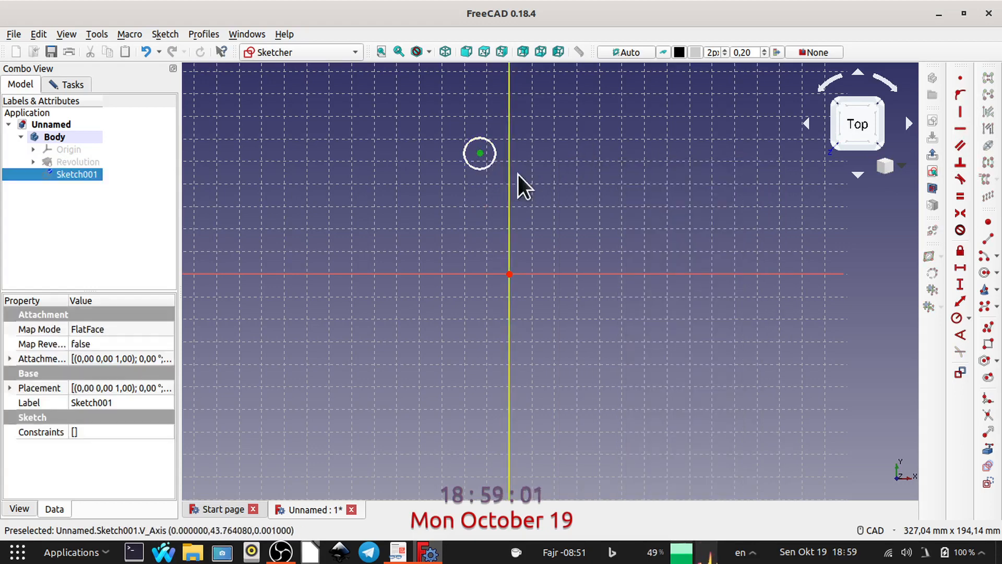
{"action": "left_click", "coordinate": [954, 93]}
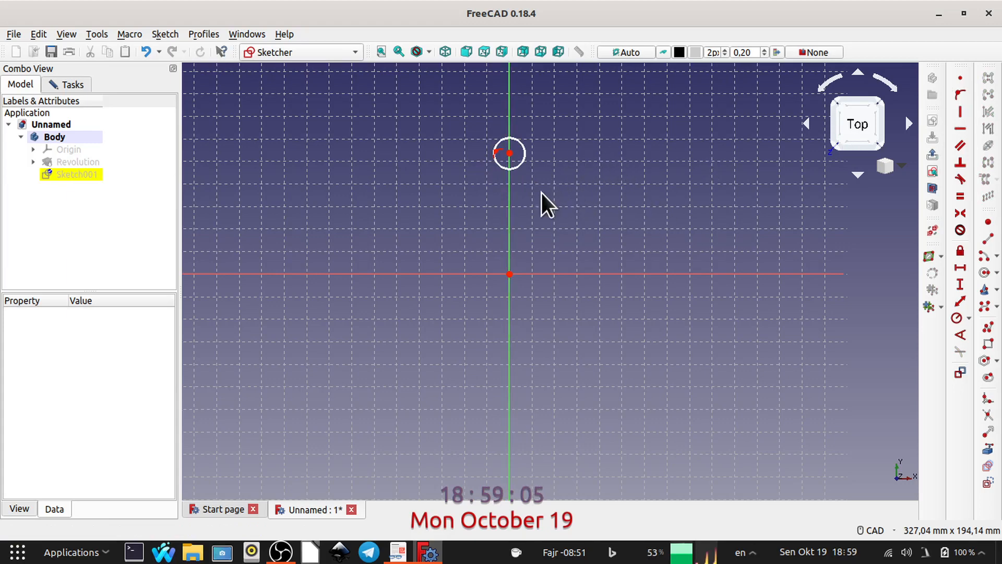
Check the web hole dimensions in the PDF drawing, and constrain the circle's radius to 20 mm in FreeCAD
{"action": "left_click", "coordinate": [398, 554]}
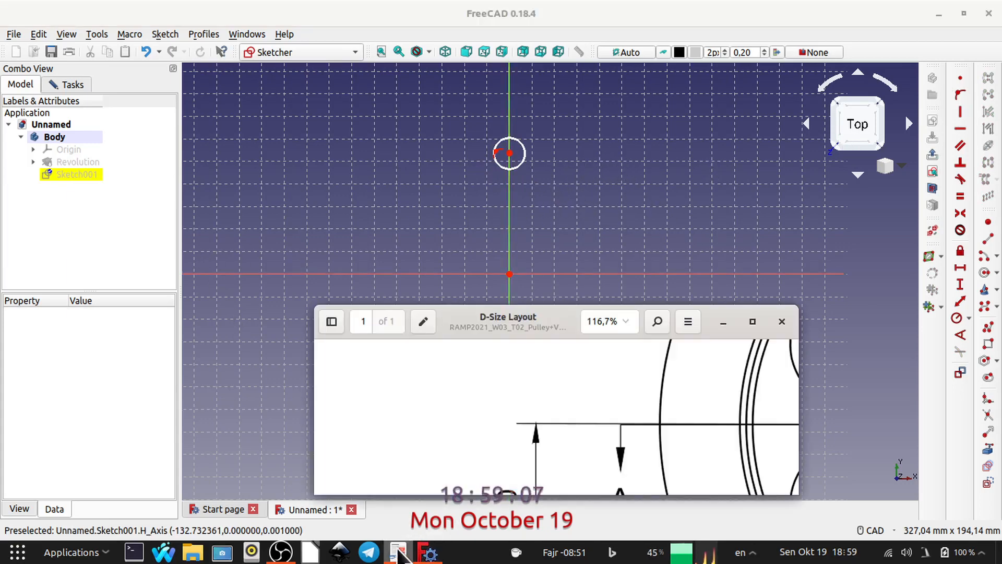
{"action": "left_click", "coordinate": [751, 321]}
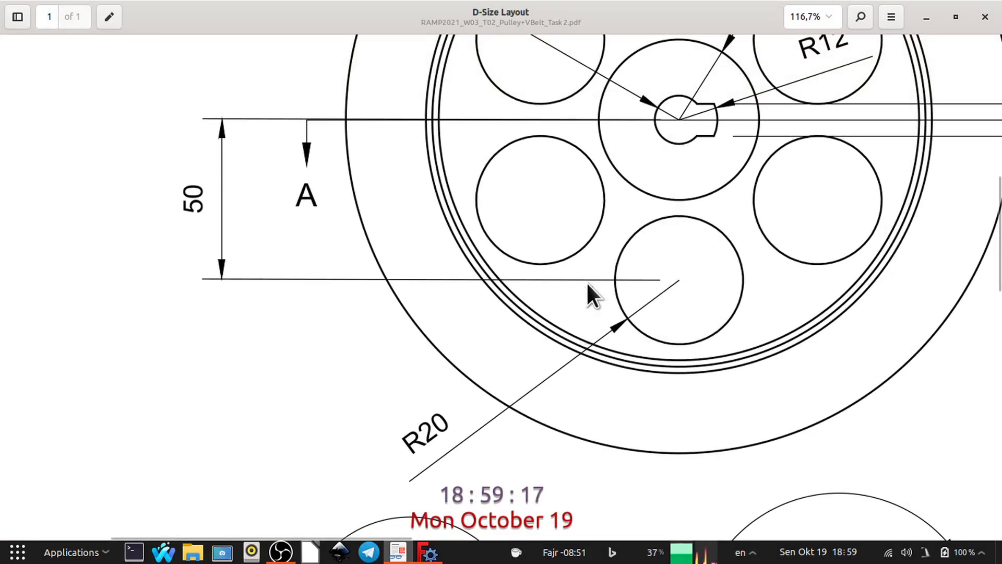
{"action": "left_click", "coordinate": [956, 16]}
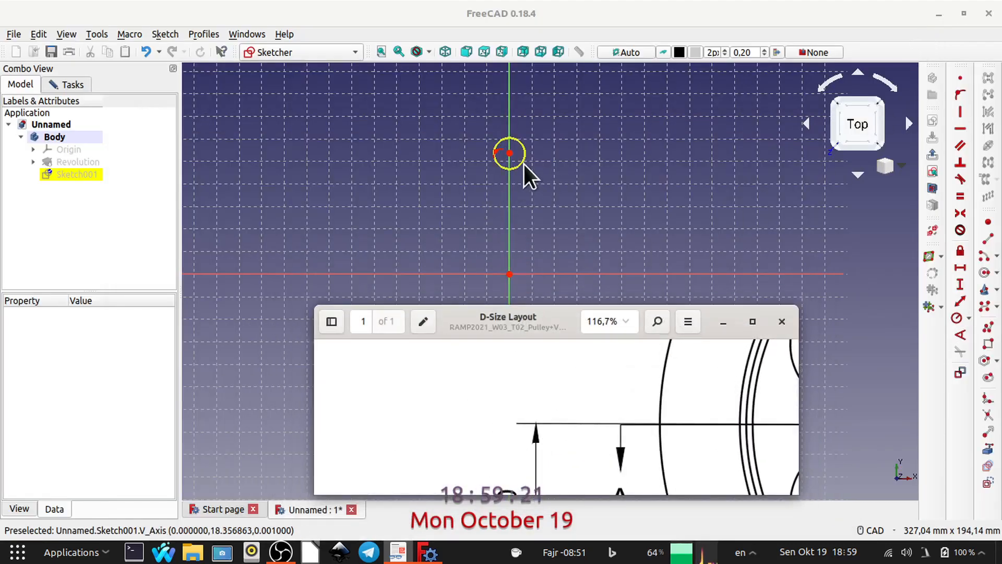
{"action": "left_click", "coordinate": [523, 163]}
{"action": "left_click", "coordinate": [953, 310]}
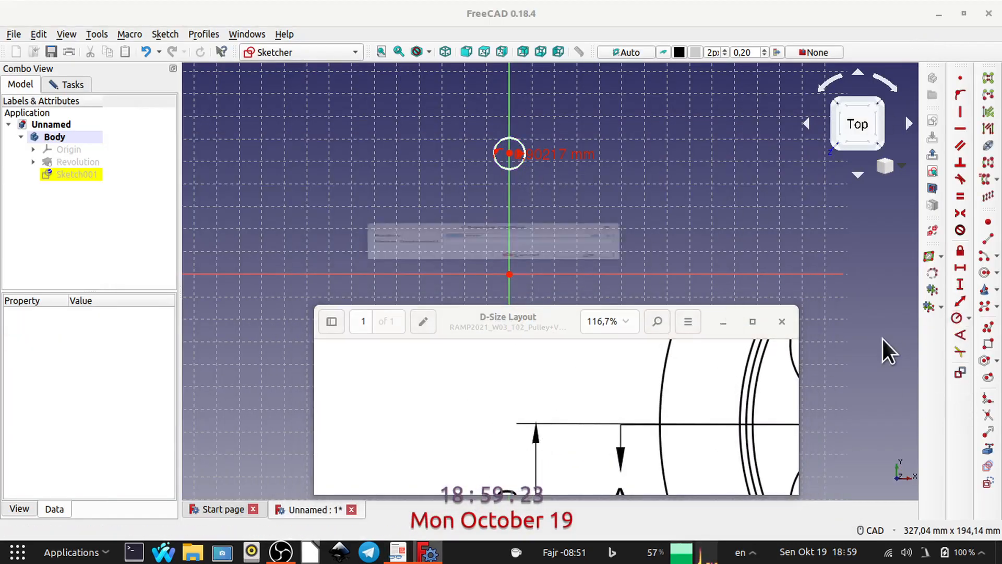
{"action": "type", "text": "20"}
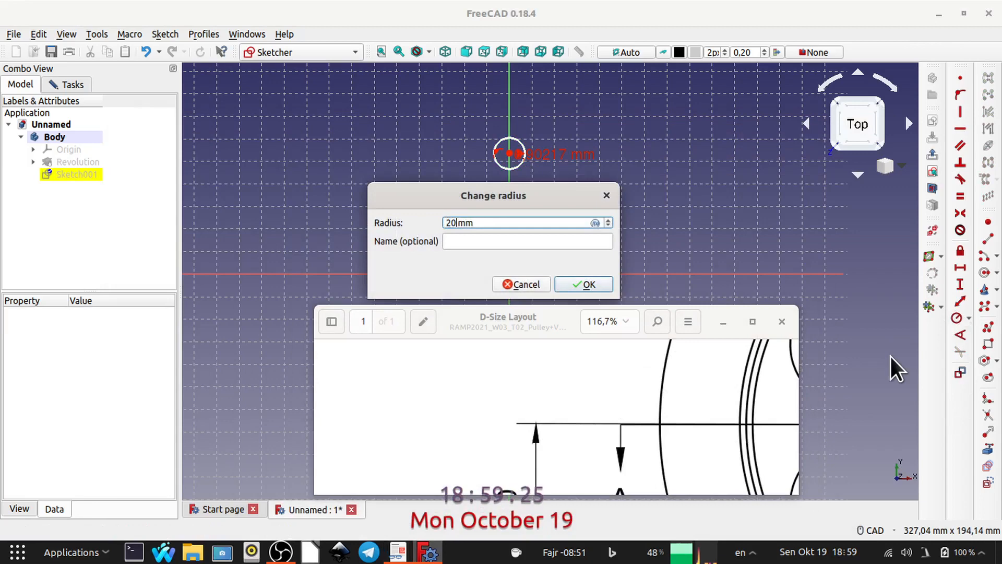
{"action": "key", "text": "Return"}
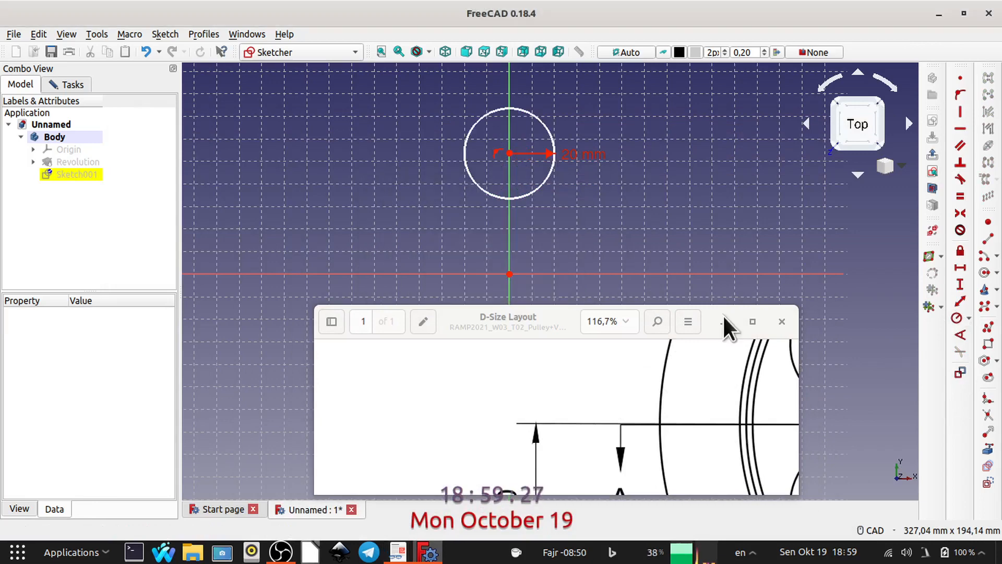
Constrain the distance between the sketch origin and the circle's centre to 50 mm
{"action": "left_click", "coordinate": [509, 274]}
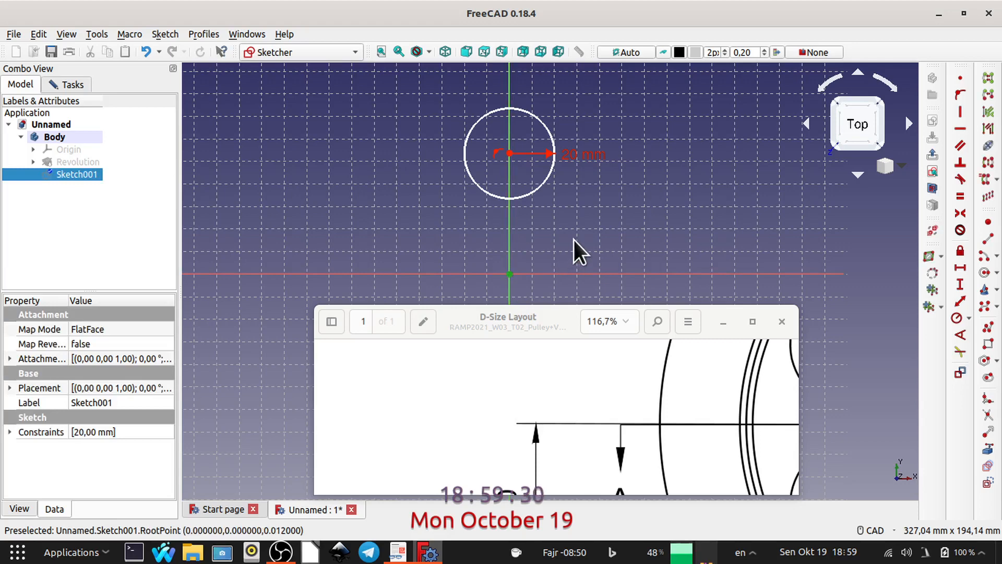
{"action": "left_click", "coordinate": [510, 154]}
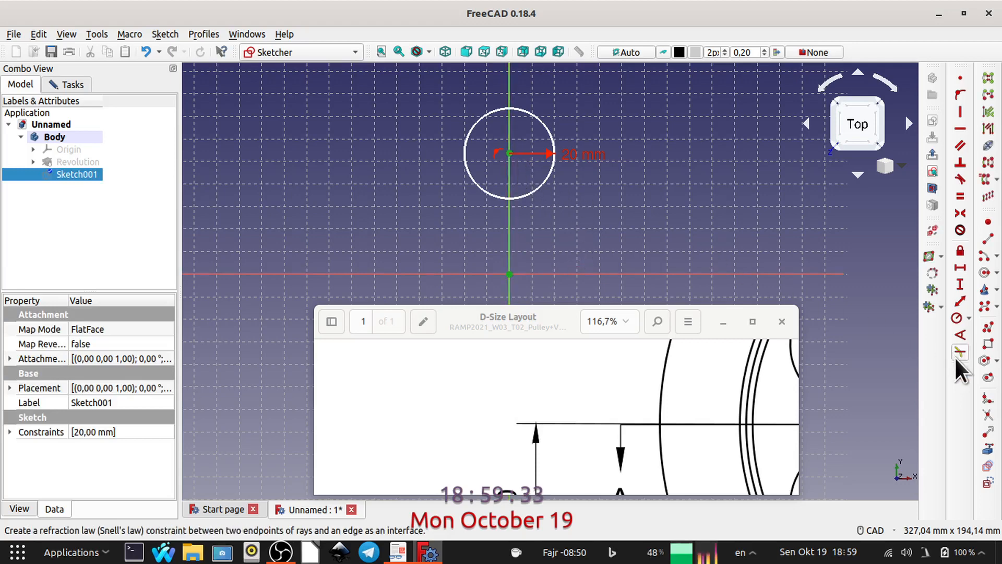
{"action": "left_click", "coordinate": [958, 295]}
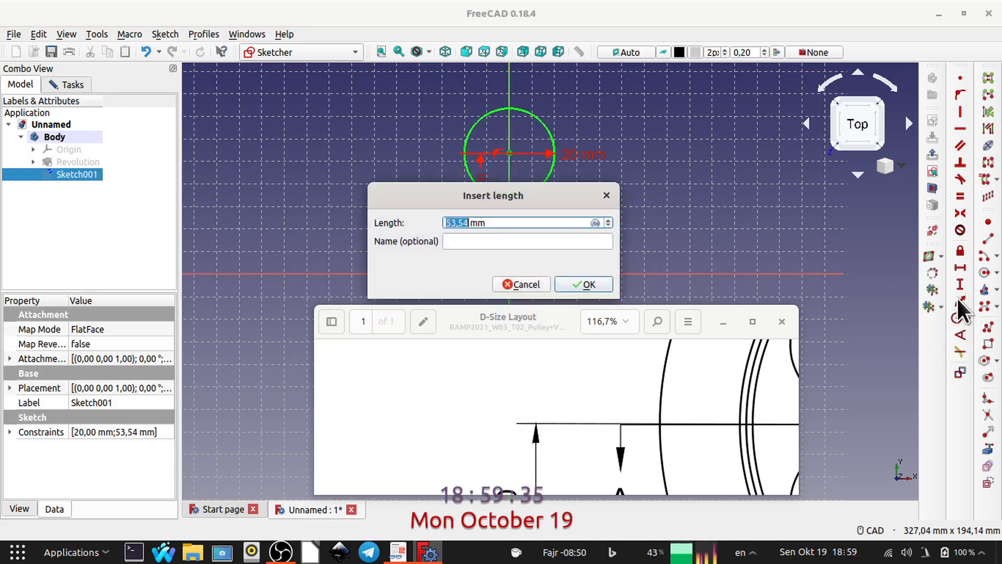
{"action": "type", "text": "50"}
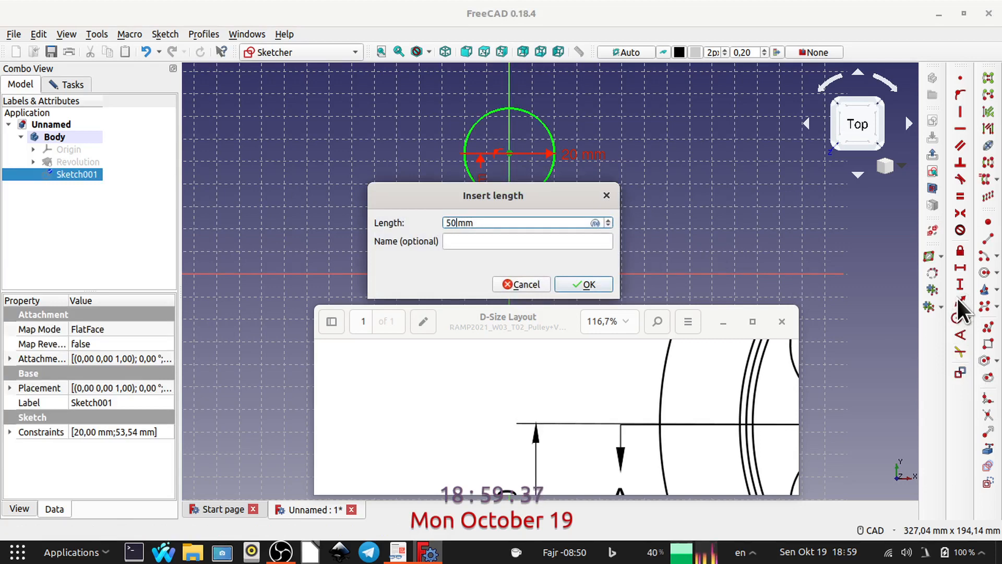
{"action": "key", "text": "Return"}
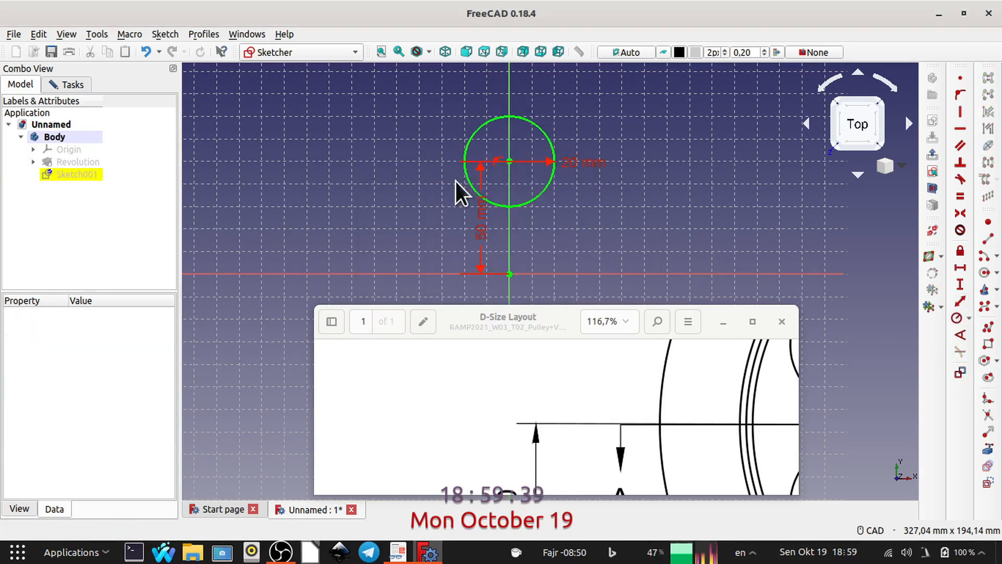
Check the solver messages for the hole sketch's constraint status and close the sketch
{"action": "left_click", "coordinate": [66, 85]}
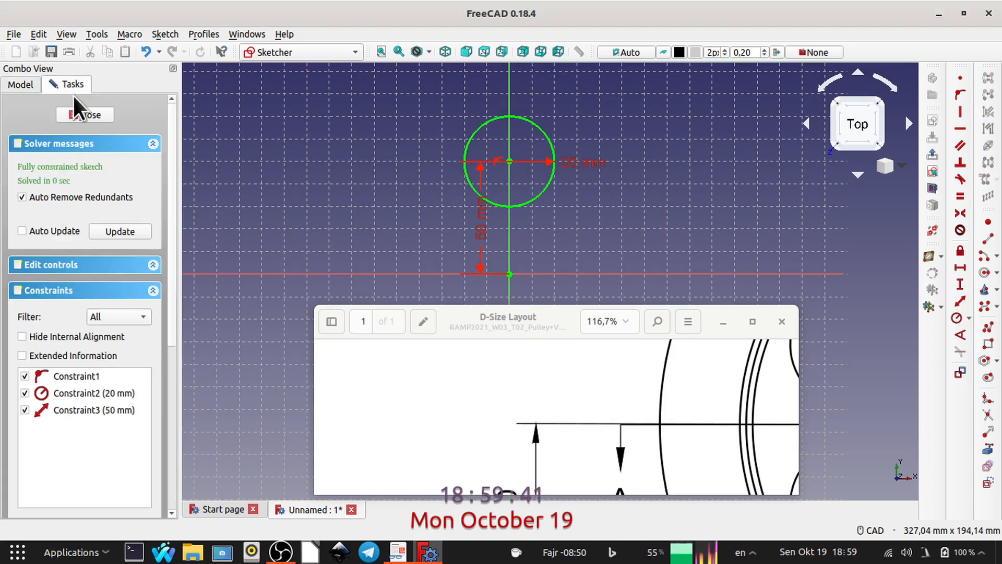
{"action": "left_click", "coordinate": [27, 82]}
{"action": "left_click", "coordinate": [63, 81]}
{"action": "left_click", "coordinate": [79, 114]}
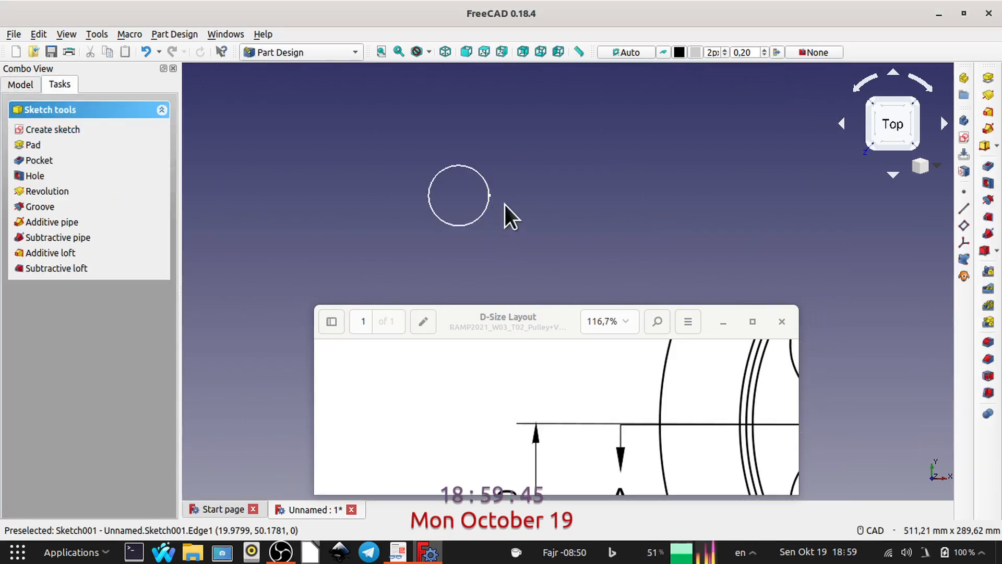
Show the Revolution again and minimize the PDF drawing's window covering the pulley
{"action": "left_click", "coordinate": [19, 85]}
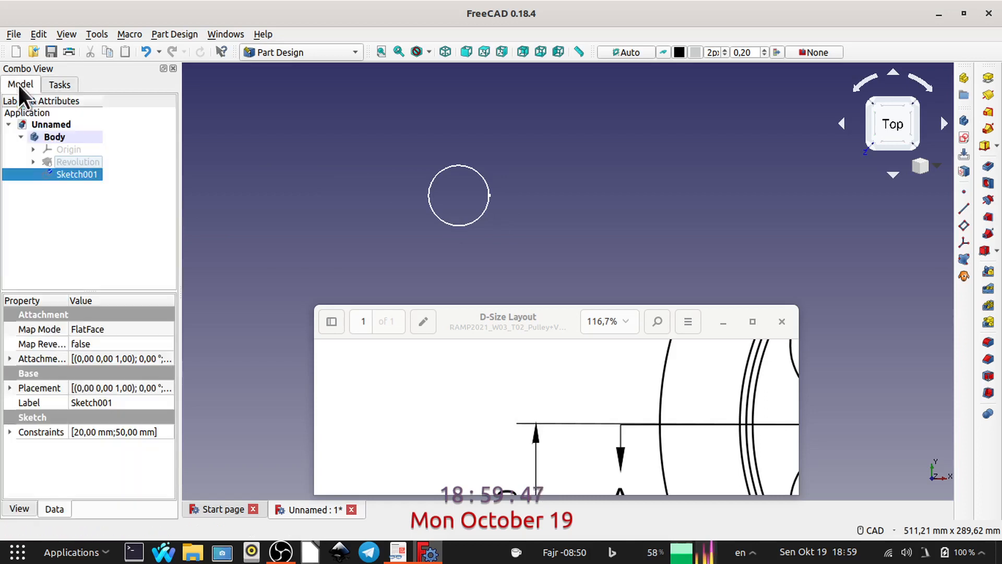
{"action": "left_click", "coordinate": [74, 156]}
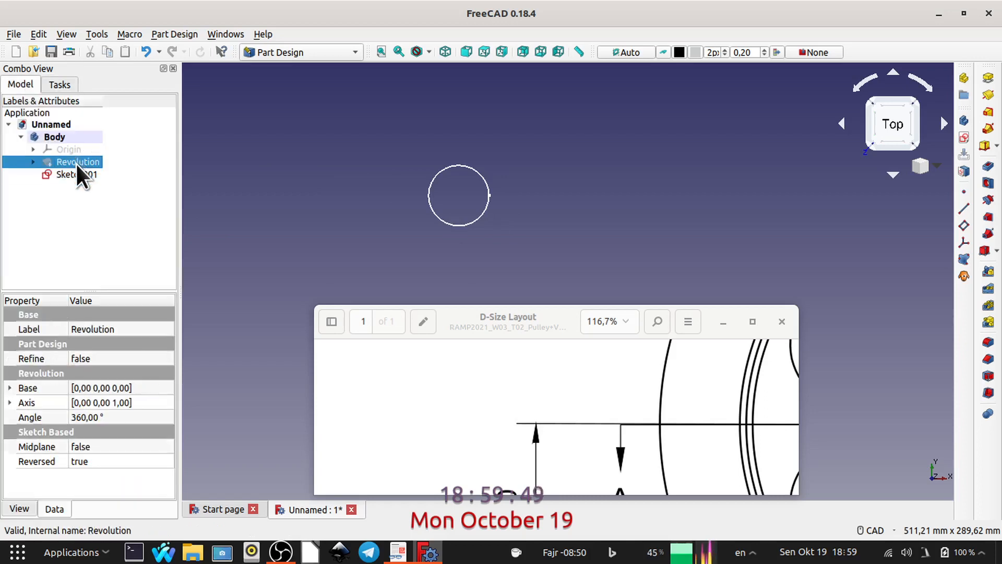
{"action": "key", "text": "space"}
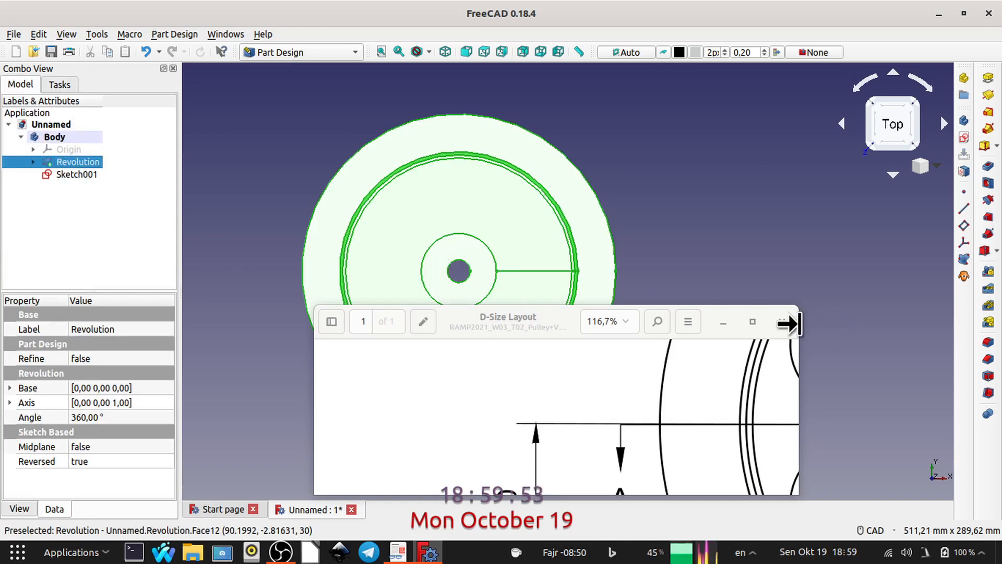
{"action": "left_click", "coordinate": [722, 321]}
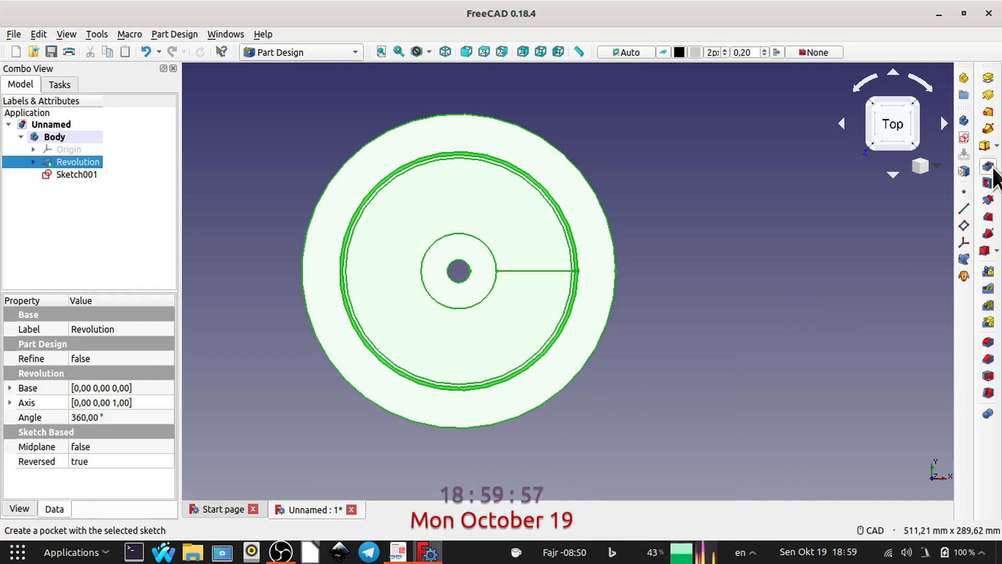
Create a pocket from the web hole sketch with the type set to Through all
{"action": "left_click", "coordinate": [988, 167]}
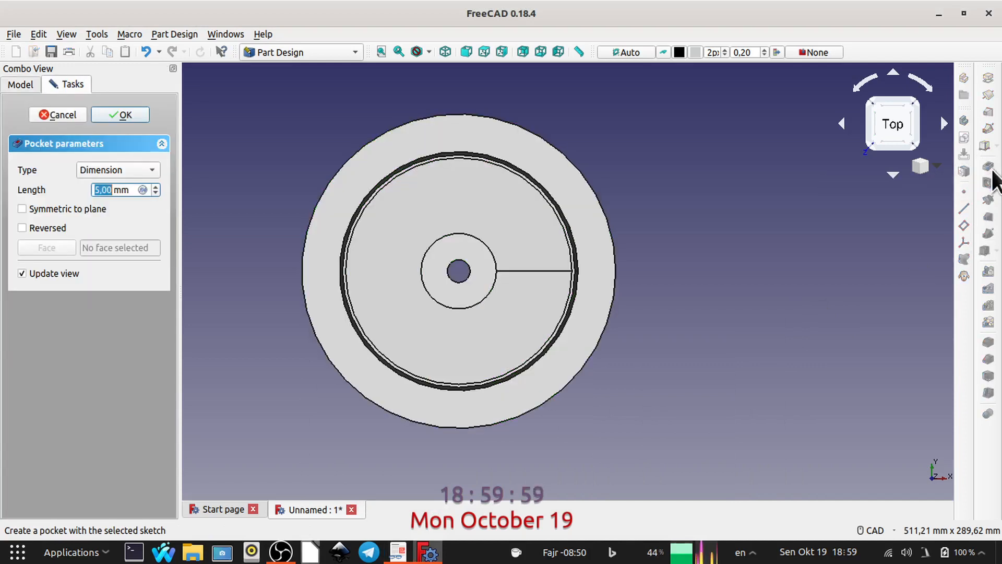
{"action": "left_click", "coordinate": [152, 169]}
{"action": "left_click", "coordinate": [130, 183]}
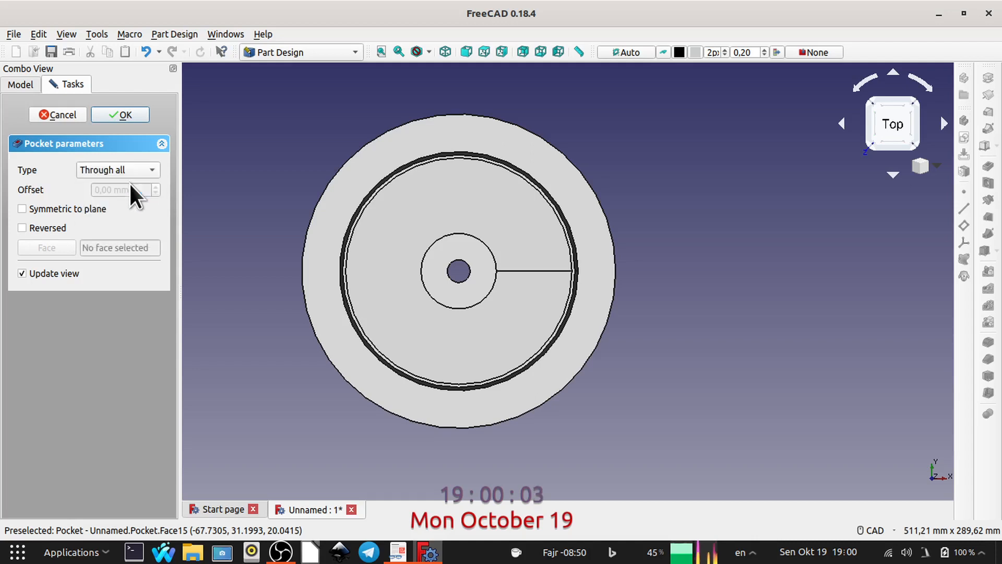
{"action": "left_click", "coordinate": [130, 111]}
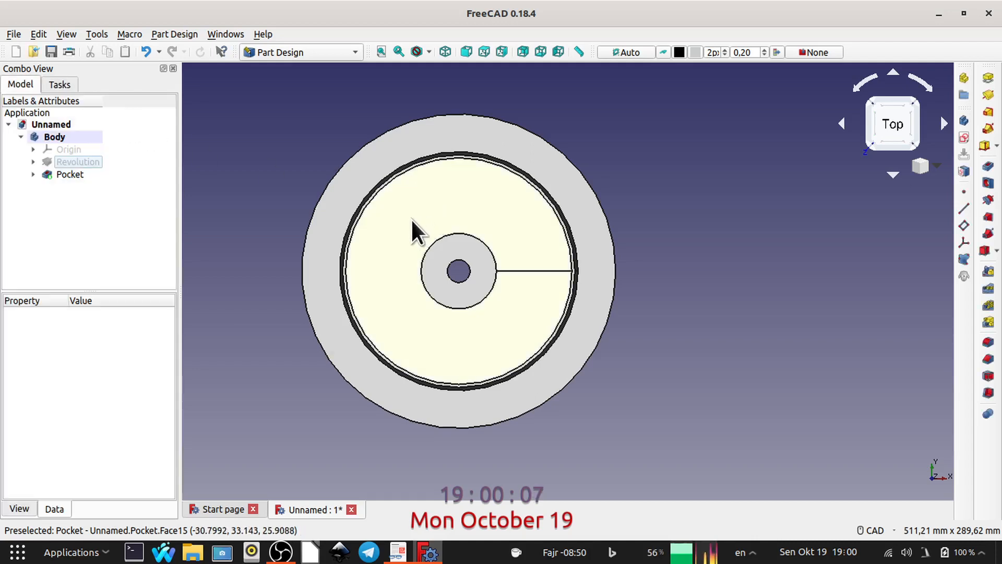
Inspect the pocket and its hole sketch, and delete the pocket feature while keeping the sketch
{"action": "scroll", "coordinate": [411, 218], "scroll_direction": "down", "scroll_amount": 2}
{"action": "middle_click_drag", "start_coordinate": [413, 221], "coordinate": [471, 237]}
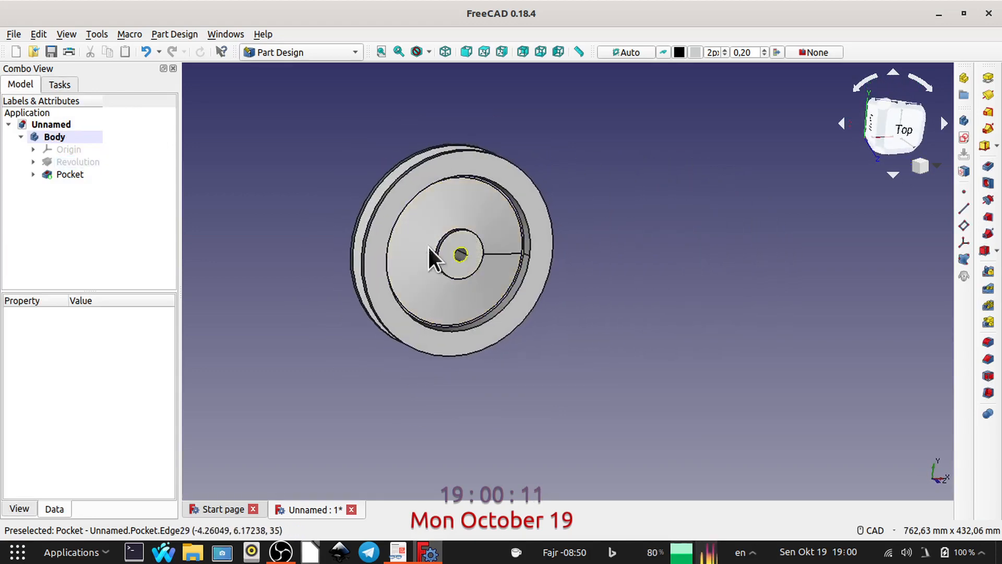
{"action": "left_click", "coordinate": [61, 83]}
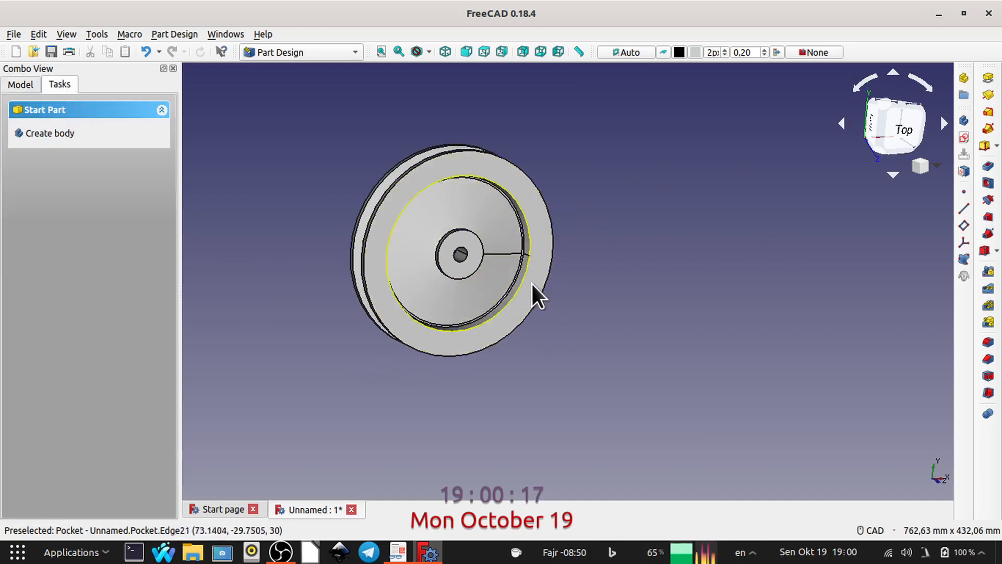
{"action": "left_click", "coordinate": [20, 85]}
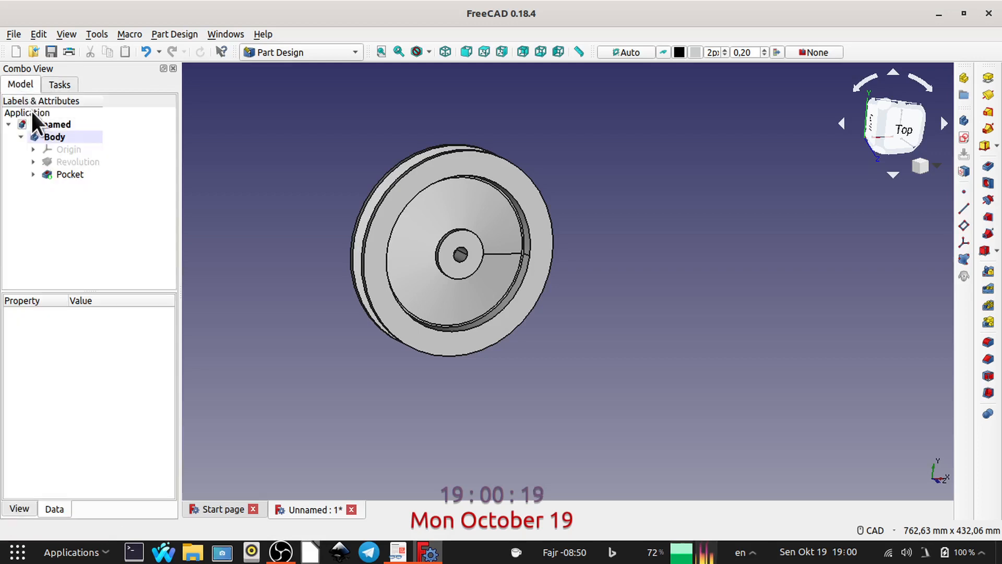
{"action": "left_click", "coordinate": [33, 174]}
{"action": "left_click", "coordinate": [80, 188]}
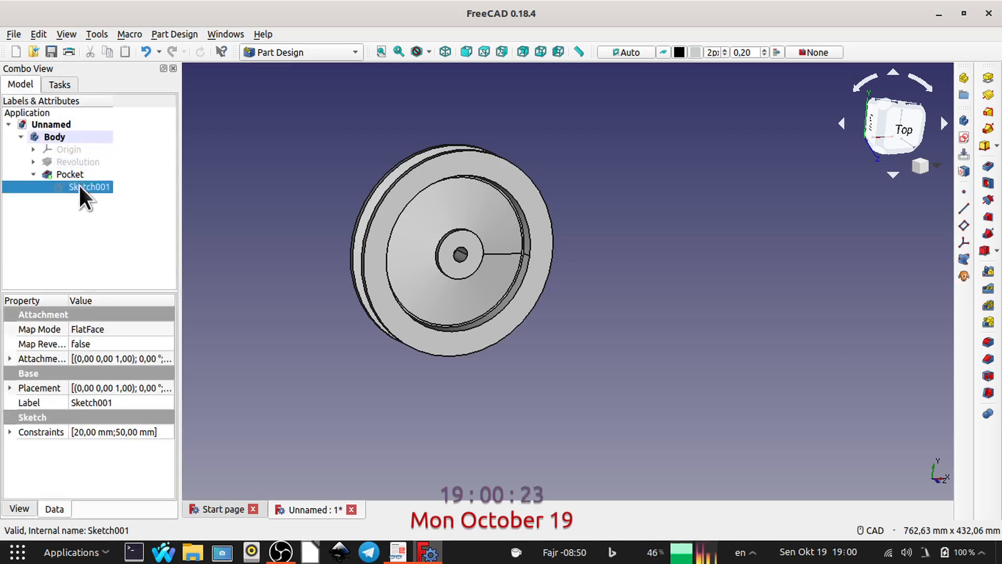
{"action": "left_click", "coordinate": [65, 173]}
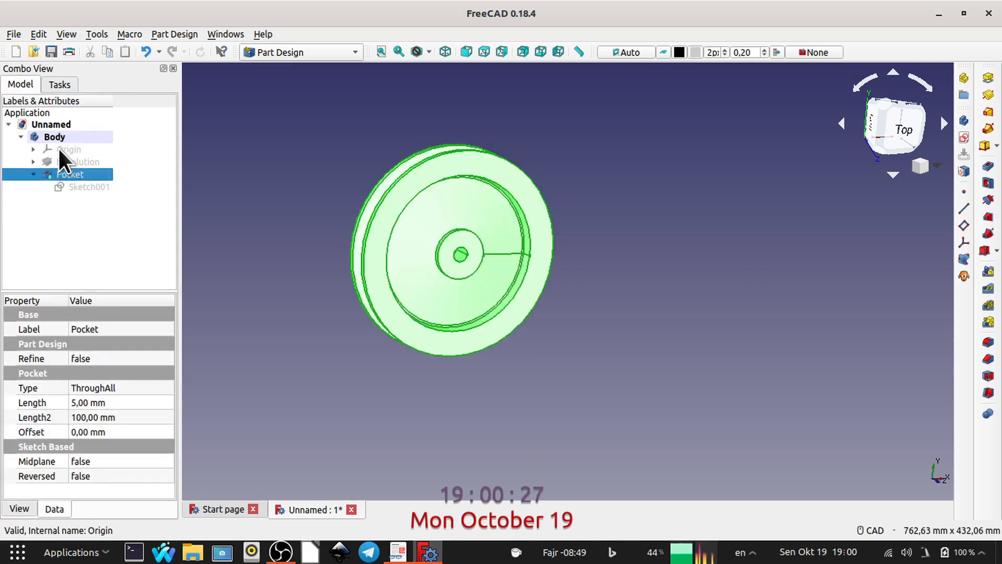
{"action": "key", "text": "Delete"}
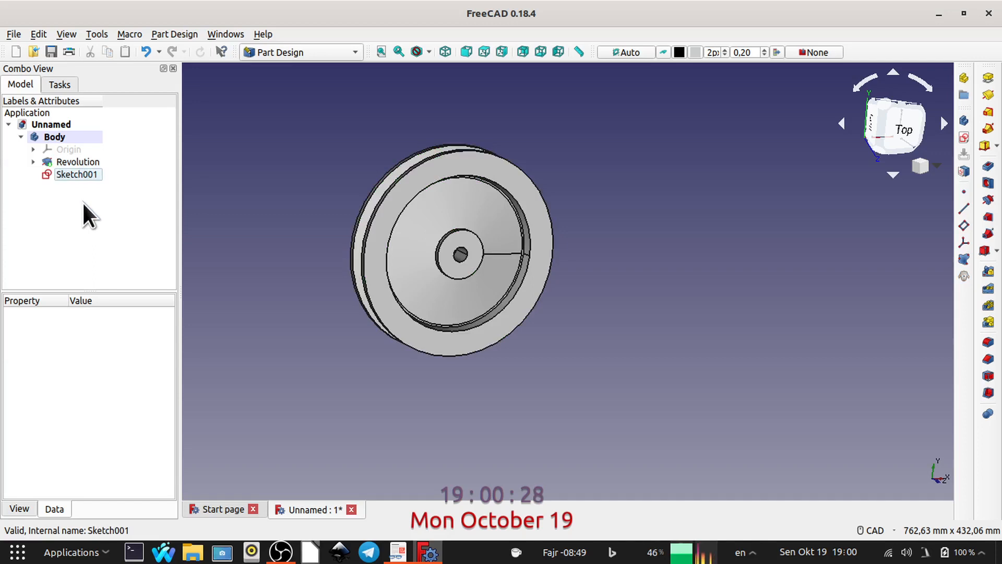
{"action": "left_click", "coordinate": [61, 175]}
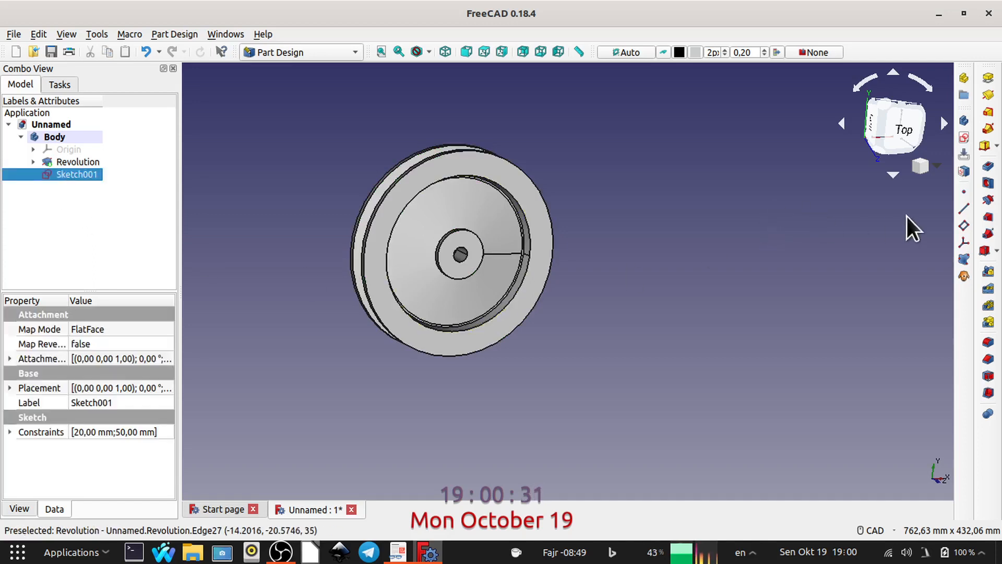
{"action": "left_click", "coordinate": [988, 166]}
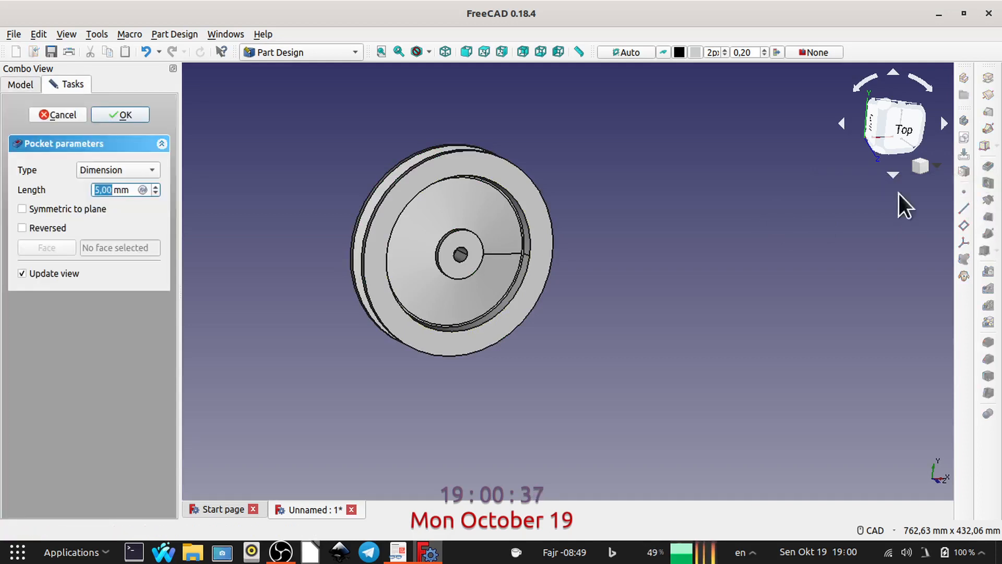
{"action": "left_click", "coordinate": [21, 207]}
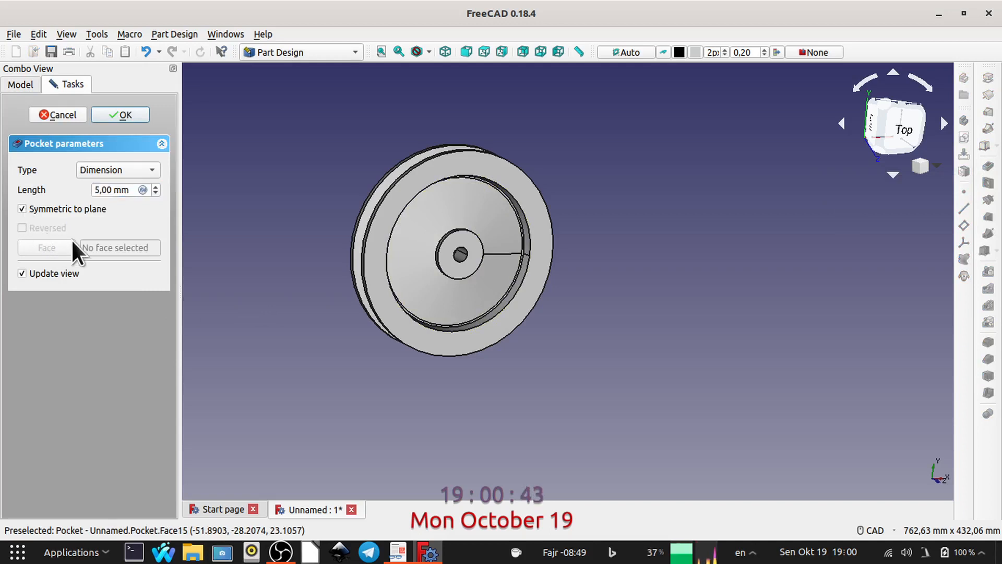
{"action": "left_click", "coordinate": [156, 183]}
{"action": "left_click", "coordinate": [156, 184]}
{"action": "left_click", "coordinate": [156, 183]}
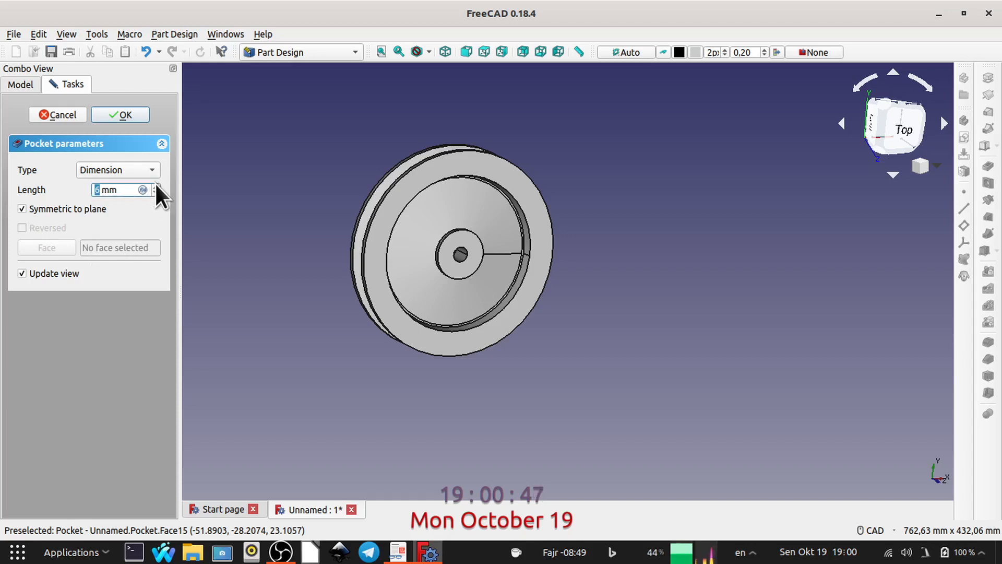
{"action": "left_click", "coordinate": [155, 183]}
{"action": "left_click", "coordinate": [156, 184]}
{"action": "left_click", "coordinate": [155, 183]}
{"action": "left_click", "coordinate": [155, 184]}
{"action": "middle_click_drag", "start_coordinate": [231, 224], "coordinate": [317, 272]}
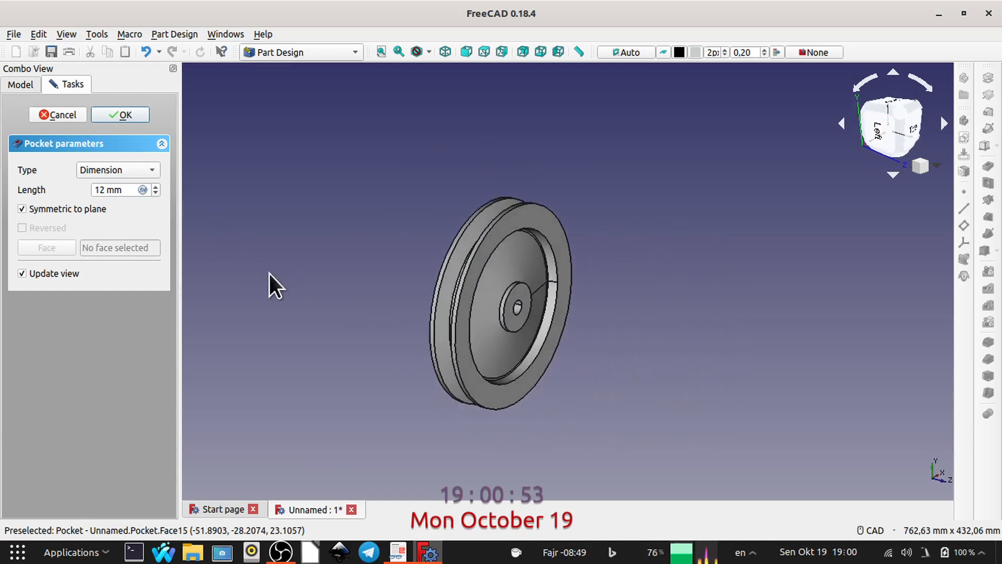
{"action": "scroll", "coordinate": [280, 274], "scroll_direction": "down", "scroll_amount": 2}
{"action": "scroll", "coordinate": [280, 274], "scroll_direction": "up", "scroll_amount": 2}
{"action": "scroll", "coordinate": [279, 274], "scroll_direction": "up", "scroll_amount": 4}
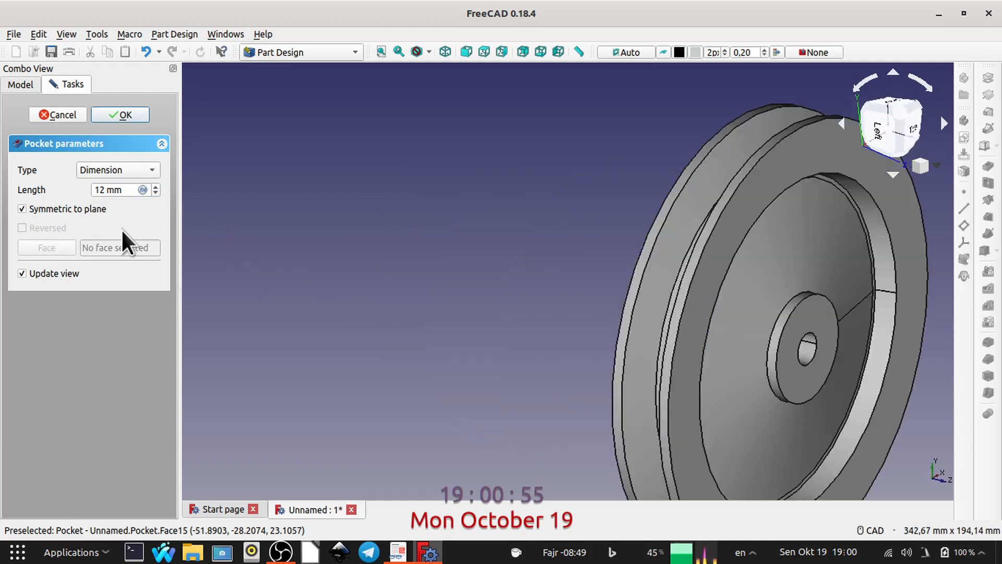
{"action": "scroll", "coordinate": [321, 256], "scroll_direction": "down", "scroll_amount": 2}
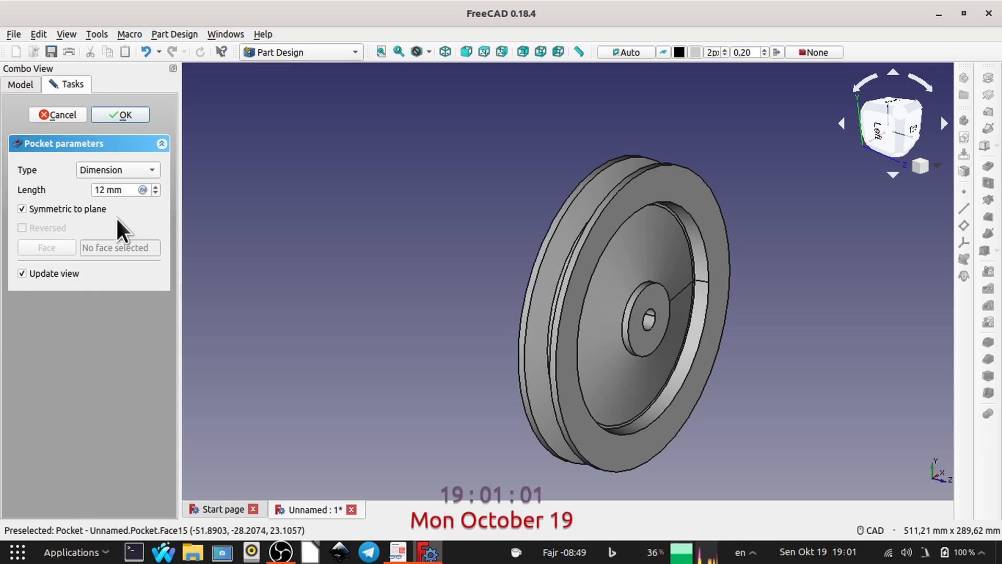
{"action": "left_click", "coordinate": [155, 187]}
{"action": "left_click", "coordinate": [24, 206]}
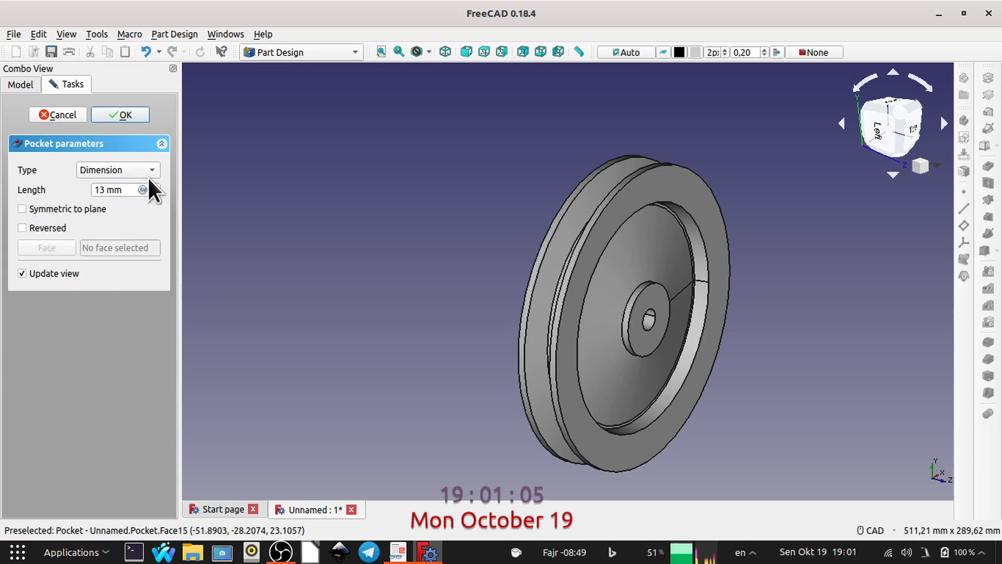
{"action": "left_click", "coordinate": [150, 171]}
{"action": "left_click", "coordinate": [123, 186]}
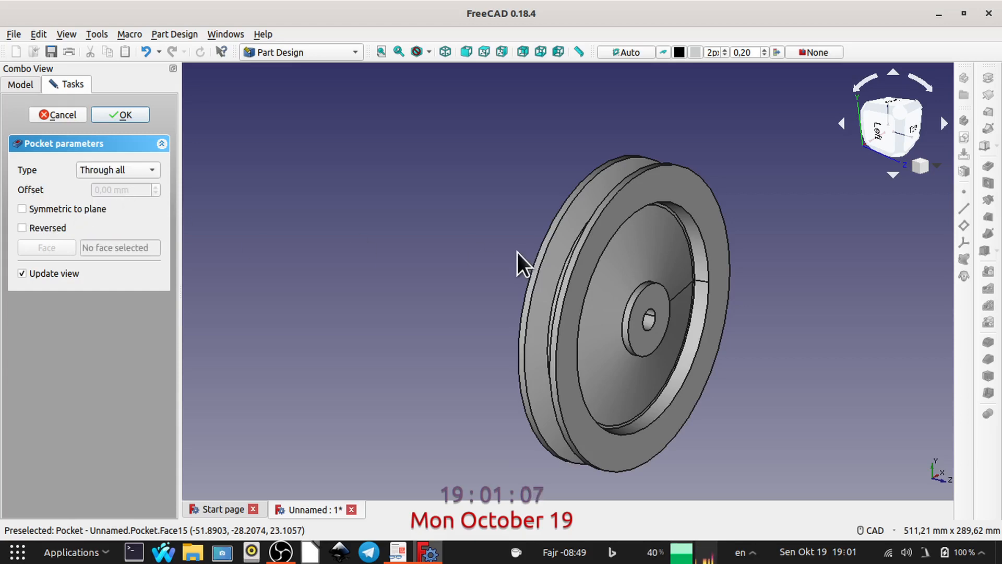
{"action": "mouse_move", "coordinate": [518, 253]}
{"action": "middle_mouse_down"}
{"action": "mouse_move", "coordinate": [639, 336]}
{"action": "mouse_move", "coordinate": [550, 260]}
{"action": "mouse_move", "coordinate": [516, 251]}
{"action": "middle_mouse_up"}
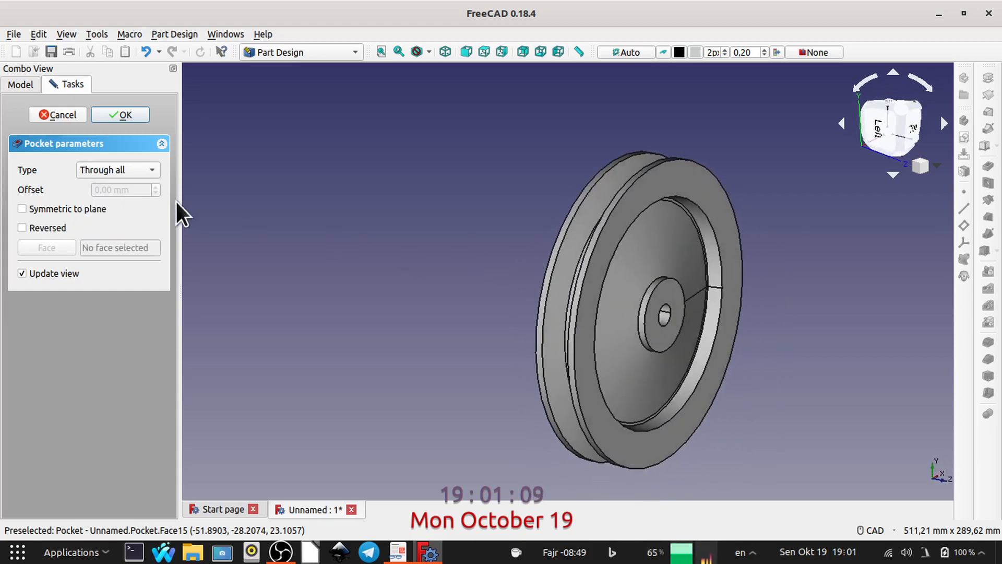
{"action": "left_click", "coordinate": [69, 114]}
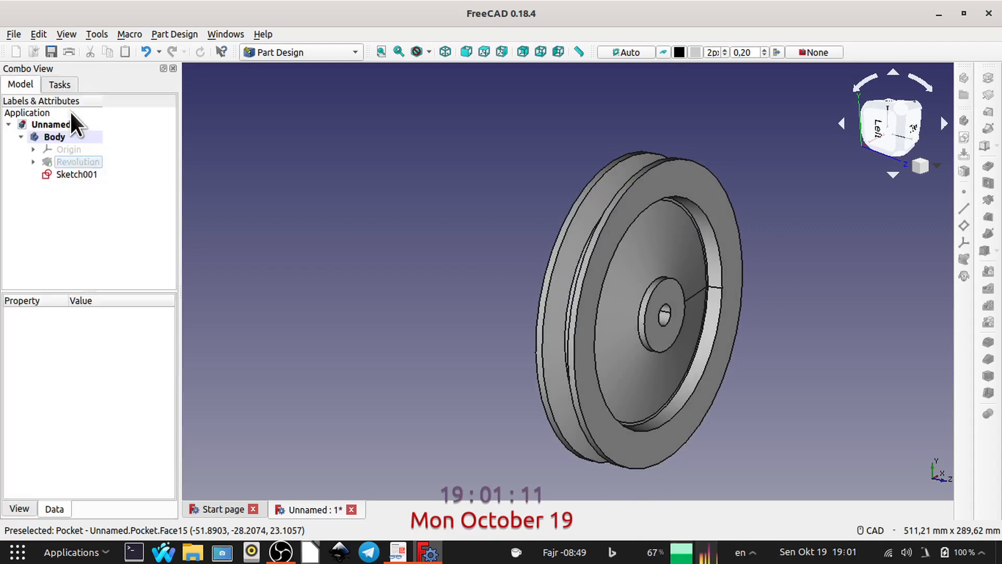
Hide the Revolution to examine where the hole sketch's circle lies, and show the Revolution again
{"action": "left_click", "coordinate": [91, 174]}
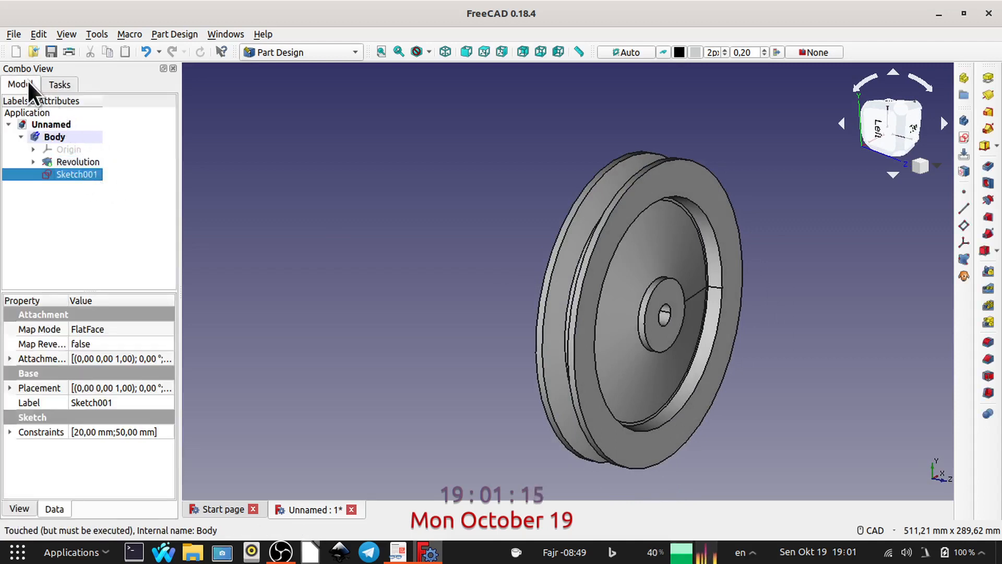
{"action": "left_click", "coordinate": [68, 160]}
{"action": "key", "text": "space"}
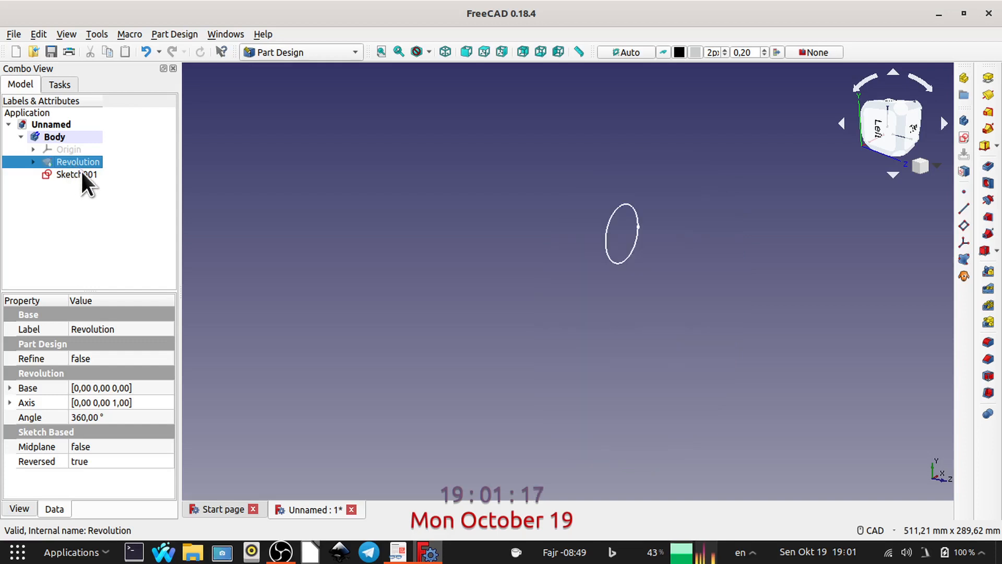
{"action": "middle_click_drag", "start_coordinate": [537, 261], "coordinate": [464, 250]}
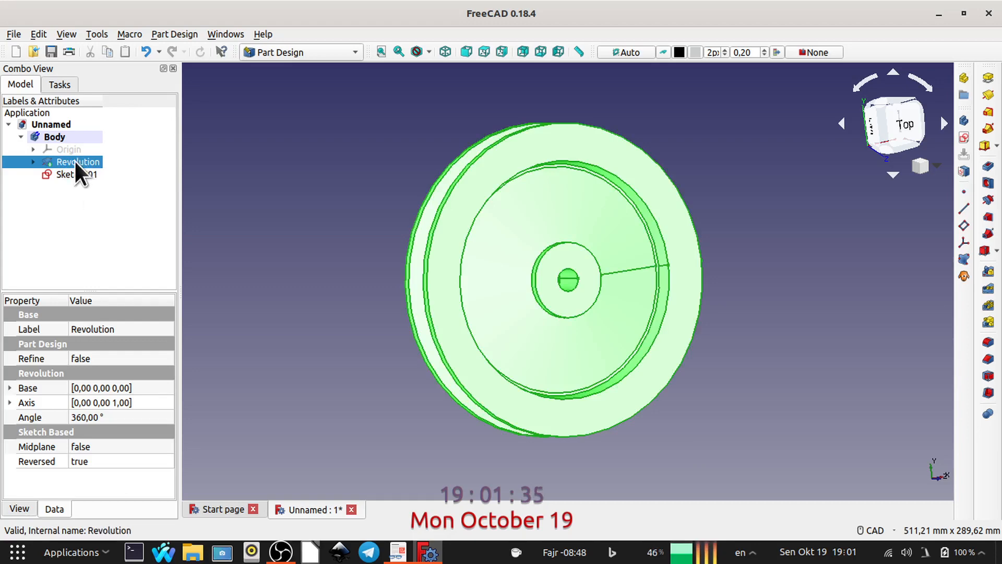
Open the hole sketch and toggle the section view on and off to examine the circle inside the pulley
{"action": "double_click", "coordinate": [71, 174]}
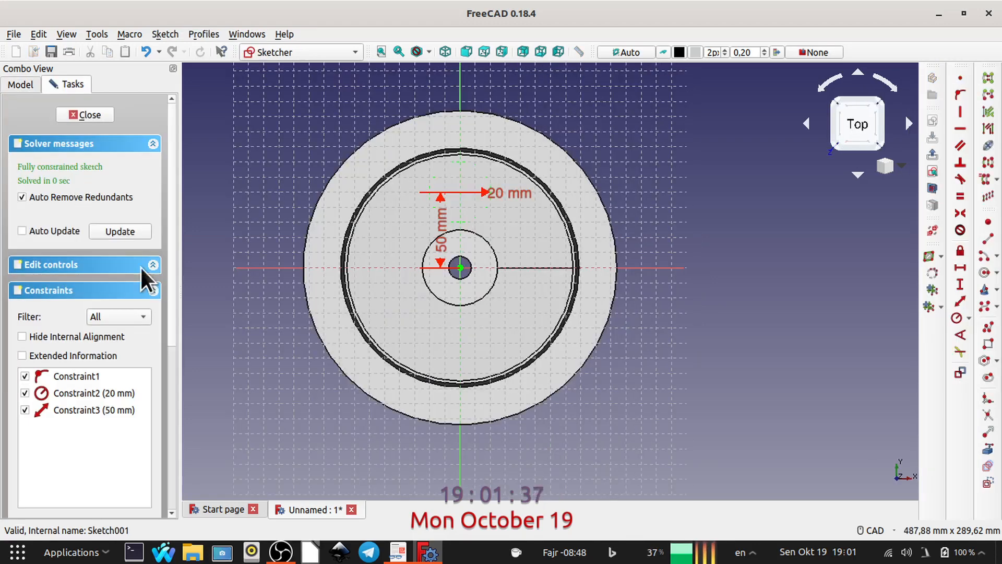
{"action": "left_click", "coordinate": [931, 187]}
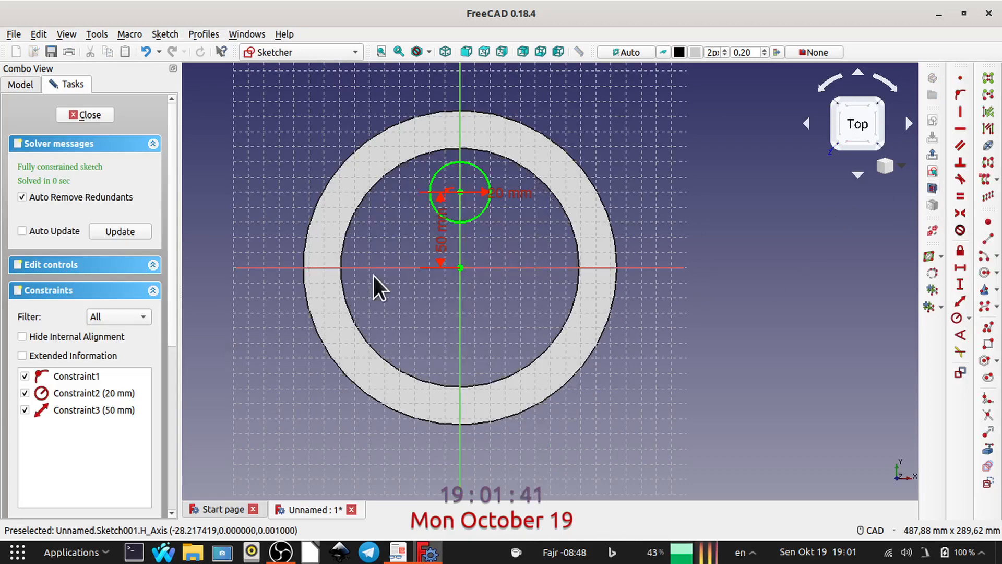
{"action": "mouse_move", "coordinate": [290, 302]}
{"action": "middle_mouse_down"}
{"action": "mouse_move", "coordinate": [326, 313]}
{"action": "mouse_move", "coordinate": [459, 313]}
{"action": "mouse_move", "coordinate": [564, 293]}
{"action": "mouse_move", "coordinate": [689, 218]}
{"action": "mouse_move", "coordinate": [649, 251]}
{"action": "mouse_move", "coordinate": [313, 312]}
{"action": "middle_mouse_up"}
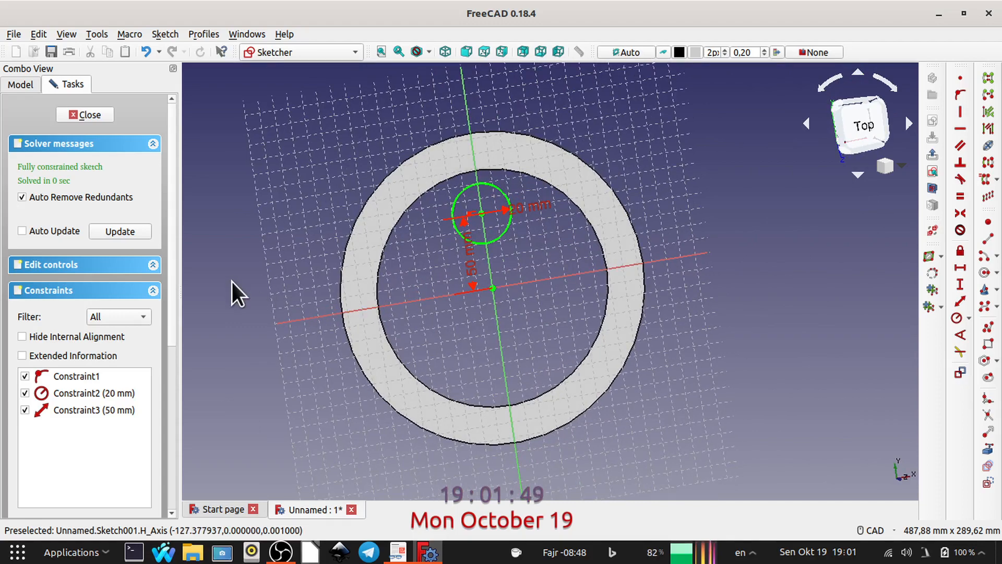
{"action": "left_click", "coordinate": [933, 188]}
Examine the hole circle from the pulley's bottom side and close the sketch
{"action": "middle_click_drag", "start_coordinate": [318, 320], "coordinate": [599, 286]}
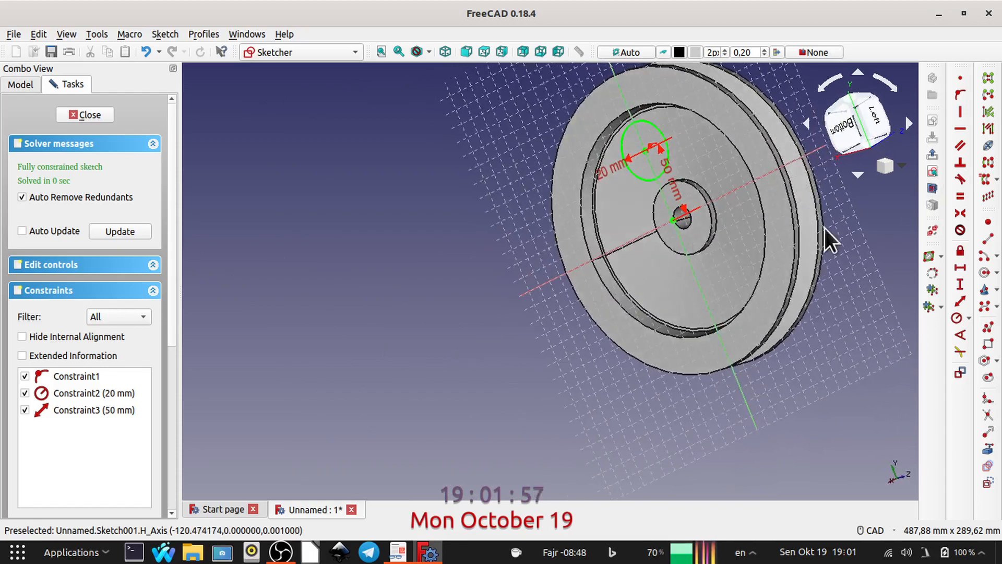
{"action": "middle_click_drag", "start_coordinate": [828, 235], "coordinate": [648, 290]}
{"action": "left_click", "coordinate": [868, 124]}
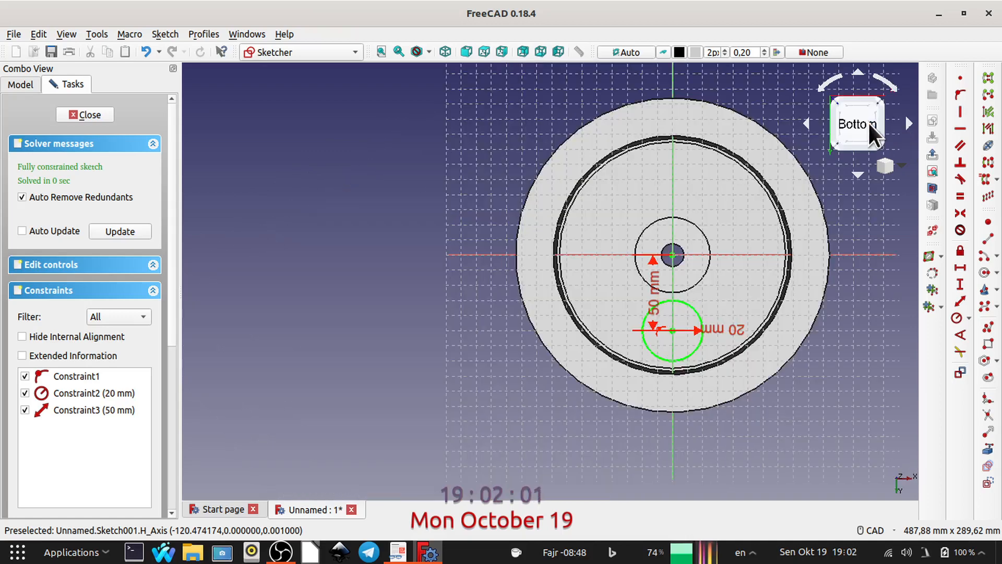
{"action": "left_click", "coordinate": [645, 344]}
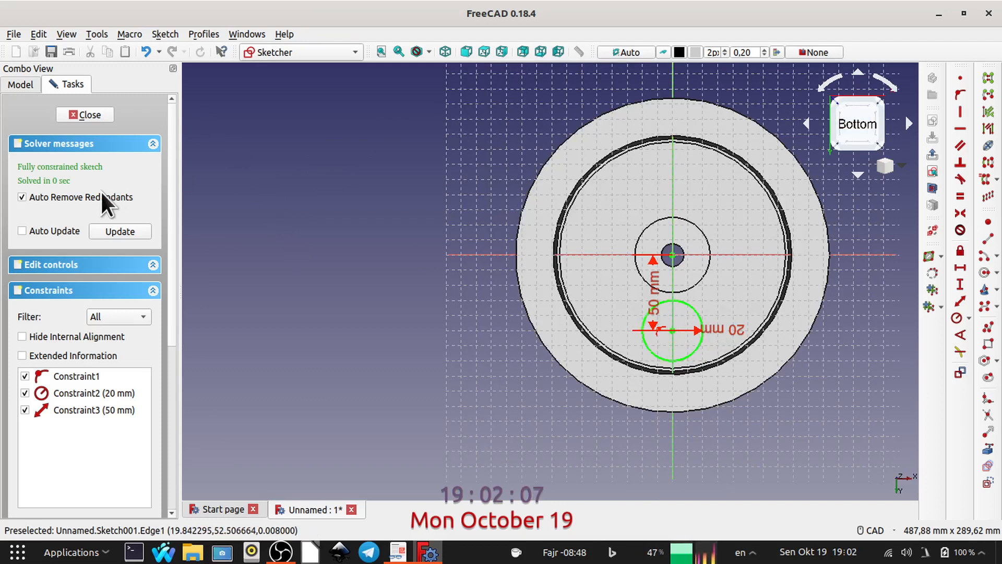
{"action": "left_click", "coordinate": [86, 112]}
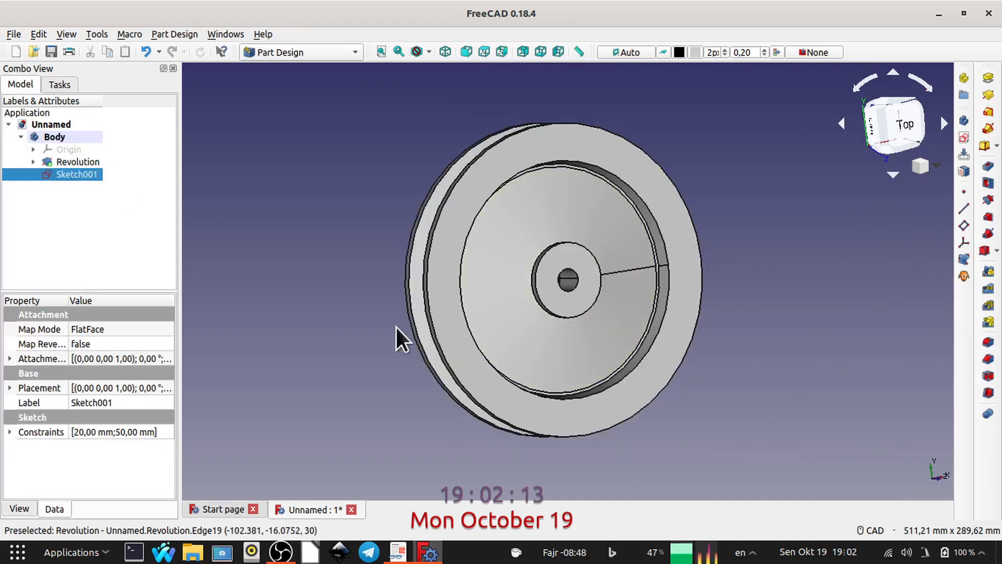
Create a reversed pocket from the web hole sketch with the type set to Through all
{"action": "middle_click_drag", "start_coordinate": [396, 328], "coordinate": [639, 212]}
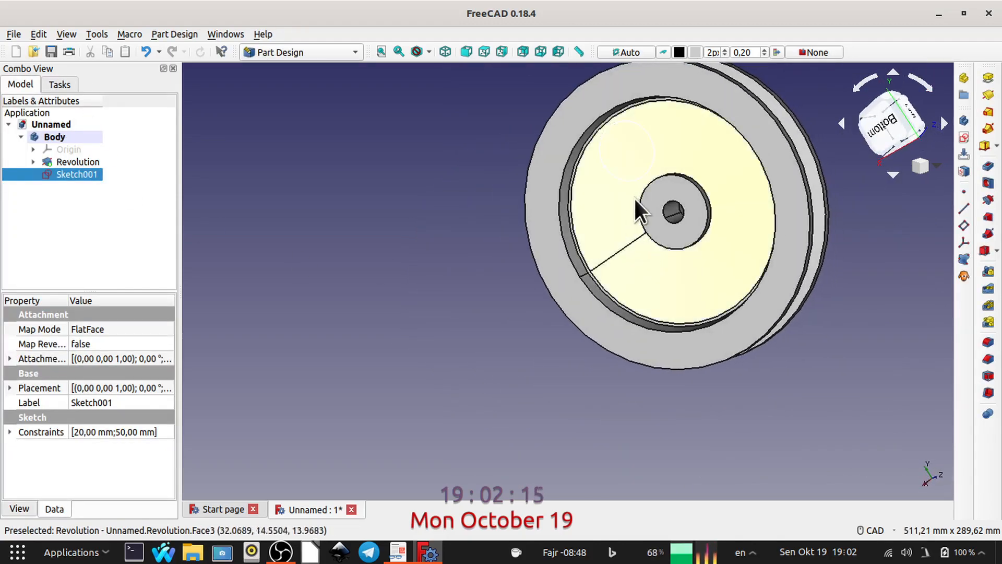
{"action": "middle_click_drag", "start_coordinate": [671, 175], "coordinate": [545, 293]}
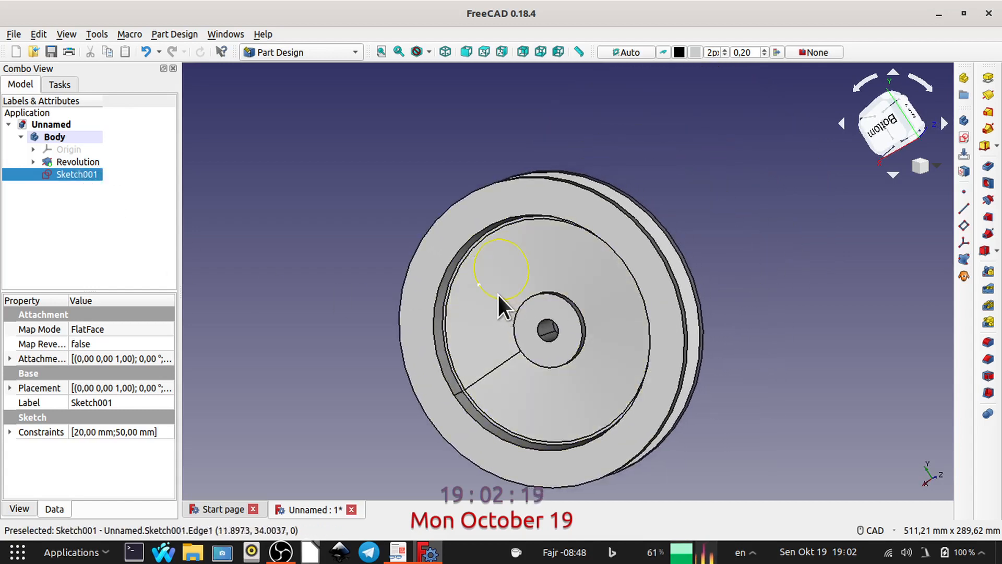
{"action": "left_click", "coordinate": [135, 168]}
{"action": "left_click", "coordinate": [73, 174]}
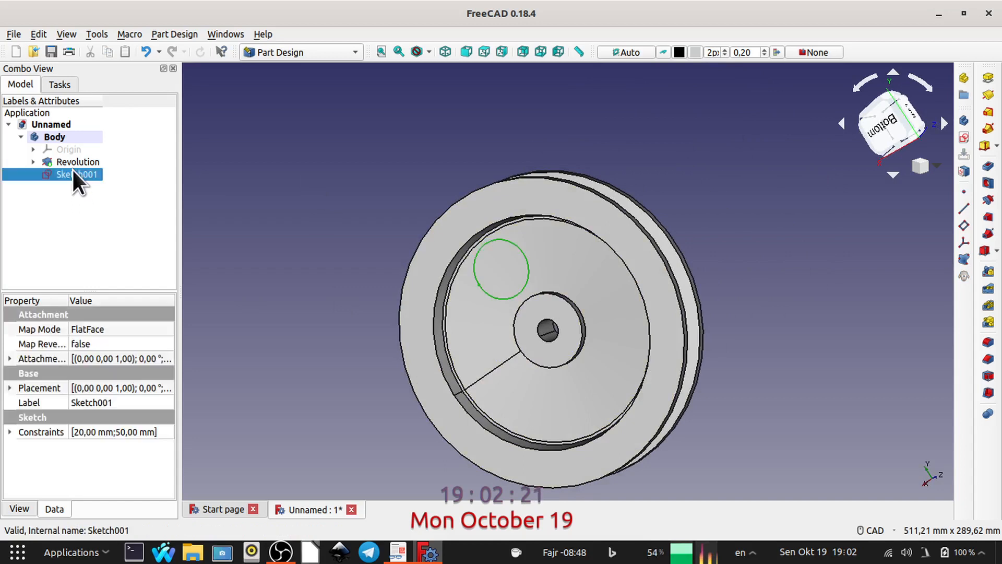
{"action": "left_click", "coordinate": [987, 167]}
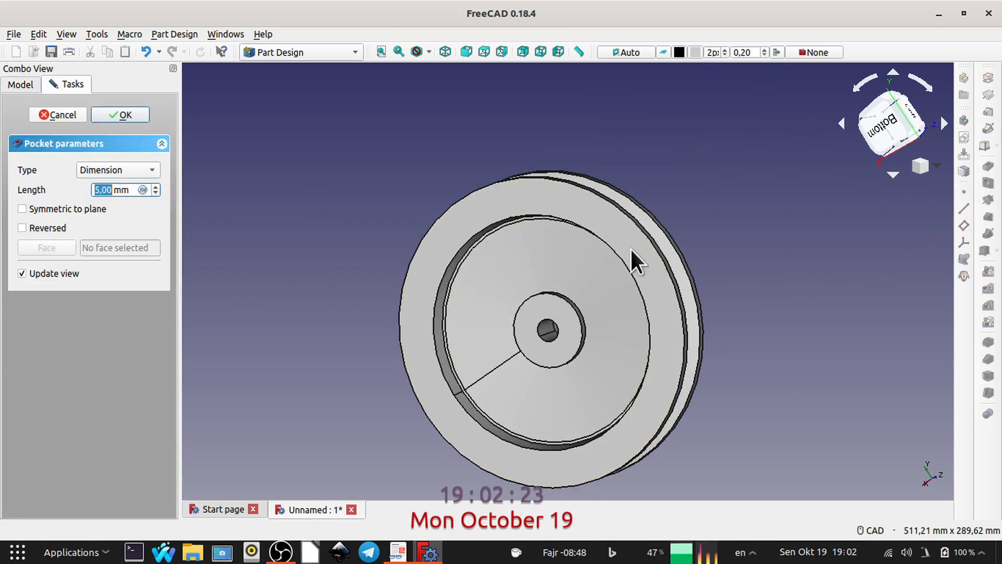
{"action": "left_click", "coordinate": [21, 228]}
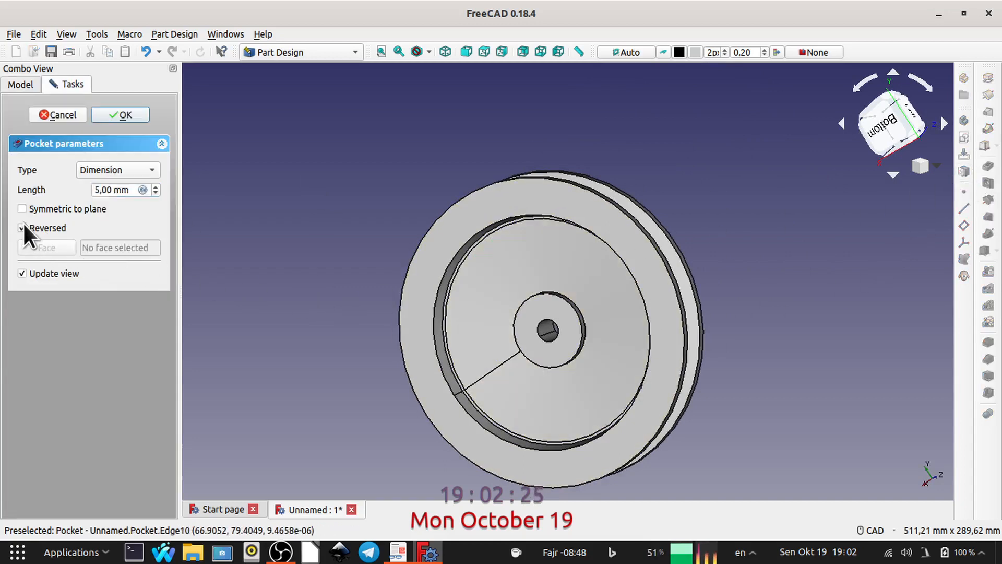
{"action": "left_click", "coordinate": [150, 177]}
{"action": "left_click", "coordinate": [123, 187]}
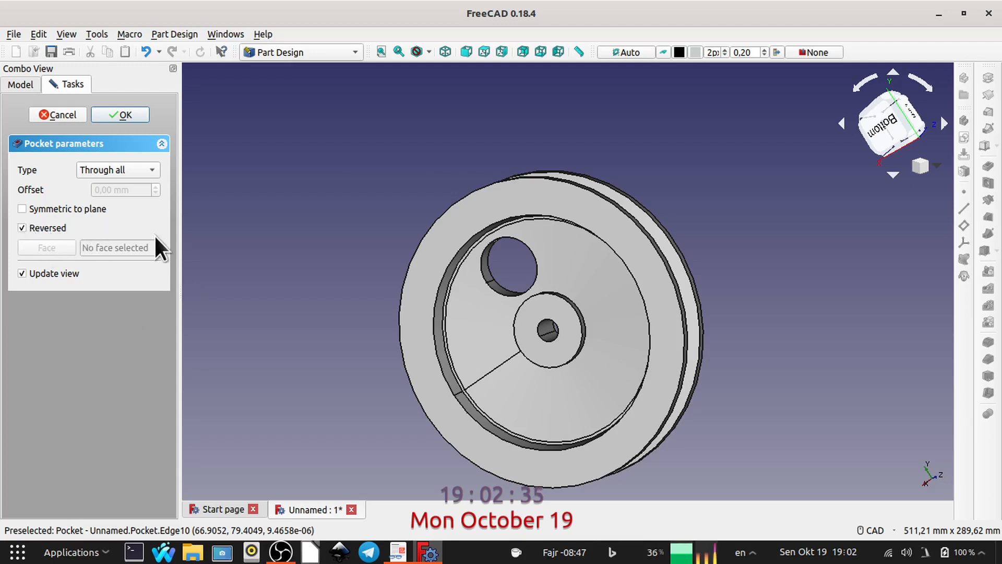
{"action": "left_click", "coordinate": [124, 119]}
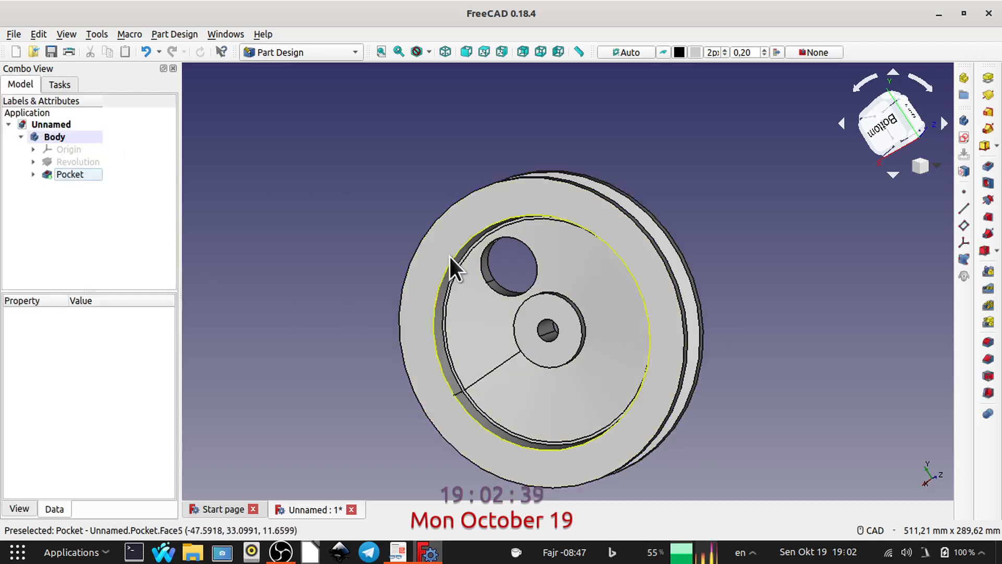
Examine the pulley's front view in the PDF drawing for the number and arrangement of the R20 web holes
{"action": "scroll", "coordinate": [359, 314], "scroll_direction": "down", "scroll_amount": 2}
{"action": "mouse_move", "coordinate": [360, 315]}
{"action": "middle_mouse_down"}
{"action": "mouse_move", "coordinate": [353, 268]}
{"action": "mouse_move", "coordinate": [375, 309]}
{"action": "middle_mouse_up"}
{"action": "left_click", "coordinate": [398, 551]}
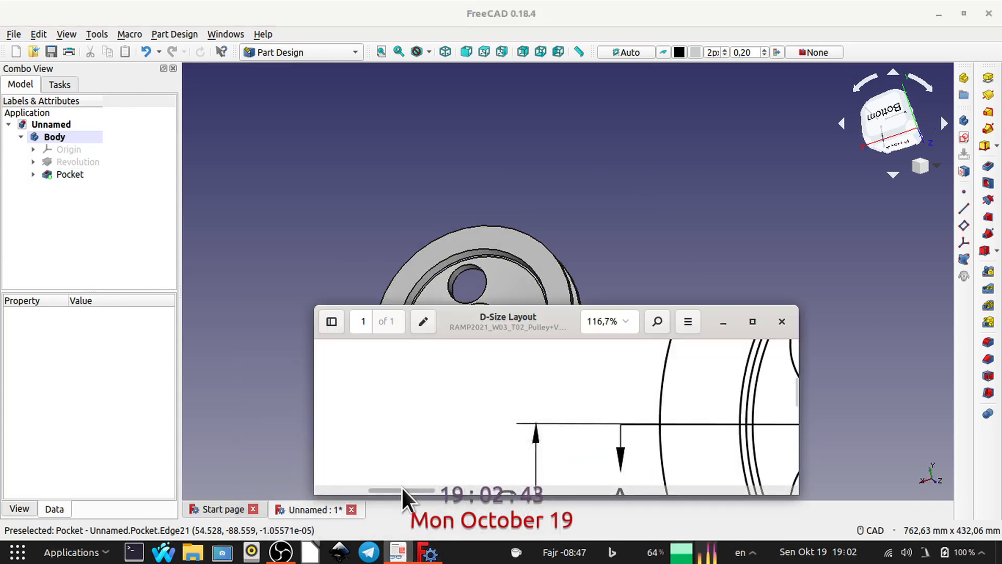
{"action": "left_click", "coordinate": [752, 322]}
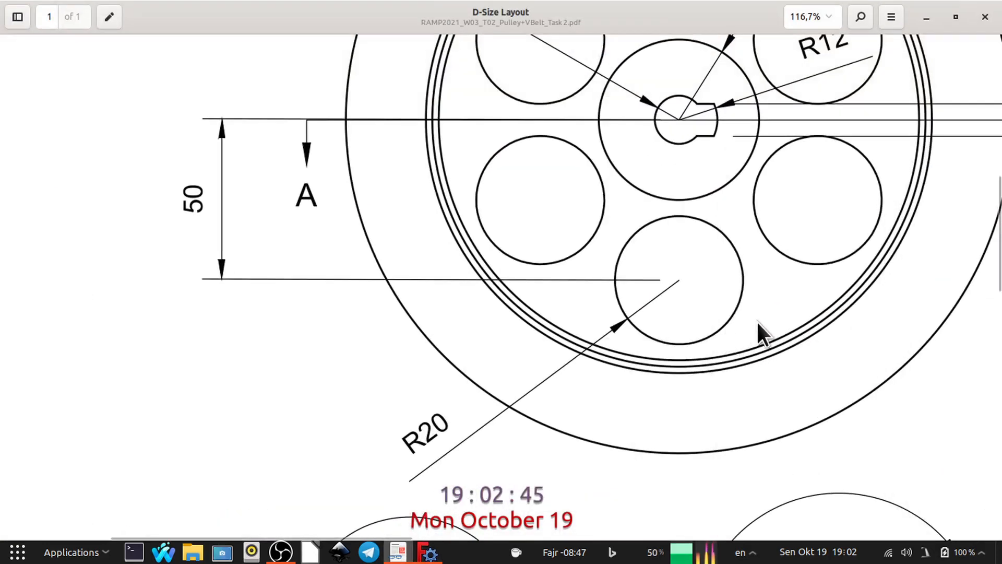
{"action": "mouse_move", "coordinate": [745, 201]}
{"action": "middle_mouse_down"}
{"action": "mouse_move", "coordinate": [677, 361]}
{"action": "mouse_move", "coordinate": [677, 321]}
{"action": "middle_mouse_up"}
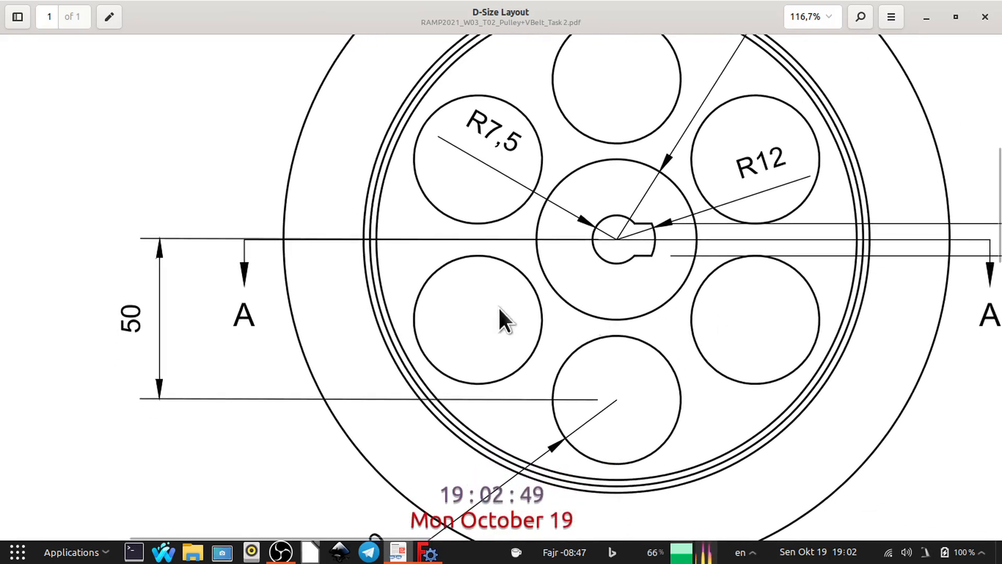
{"action": "left_click", "coordinate": [955, 17]}
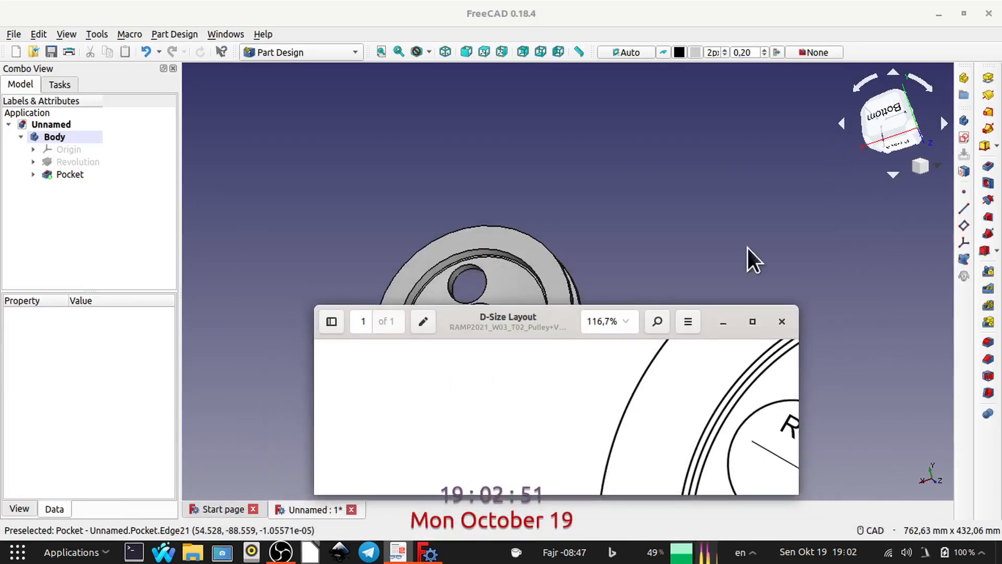
{"action": "left_click", "coordinate": [722, 322]}
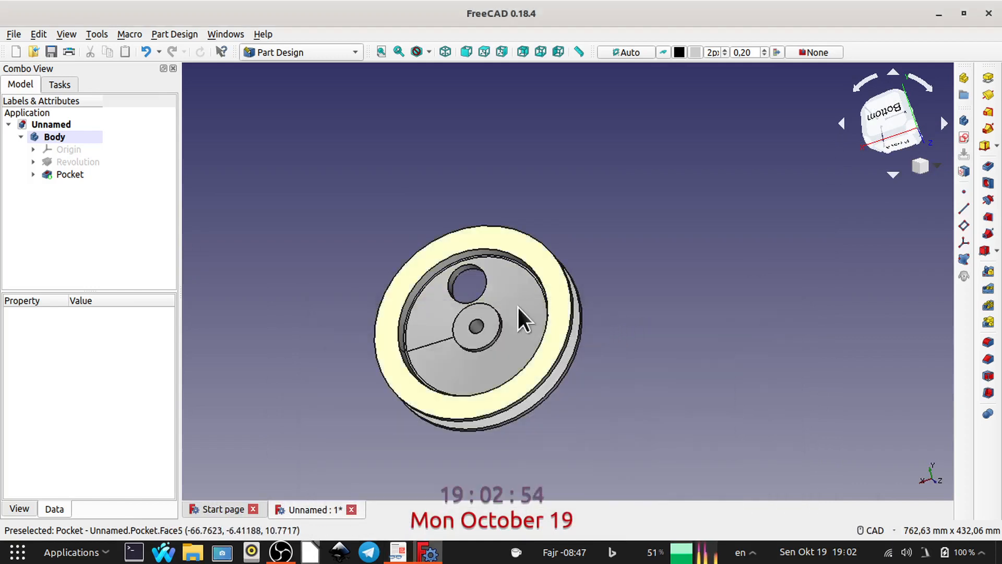
Create a polar pattern of the web hole pocket with 6 occurrences over 360° about the normal sketch axis
{"action": "left_click", "coordinate": [484, 286]}
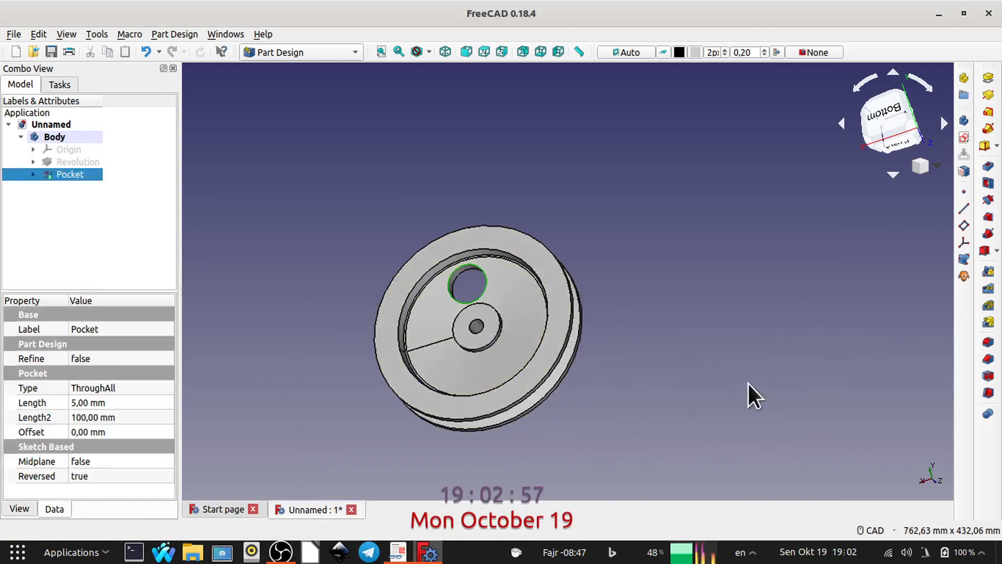
{"action": "left_click", "coordinate": [986, 306]}
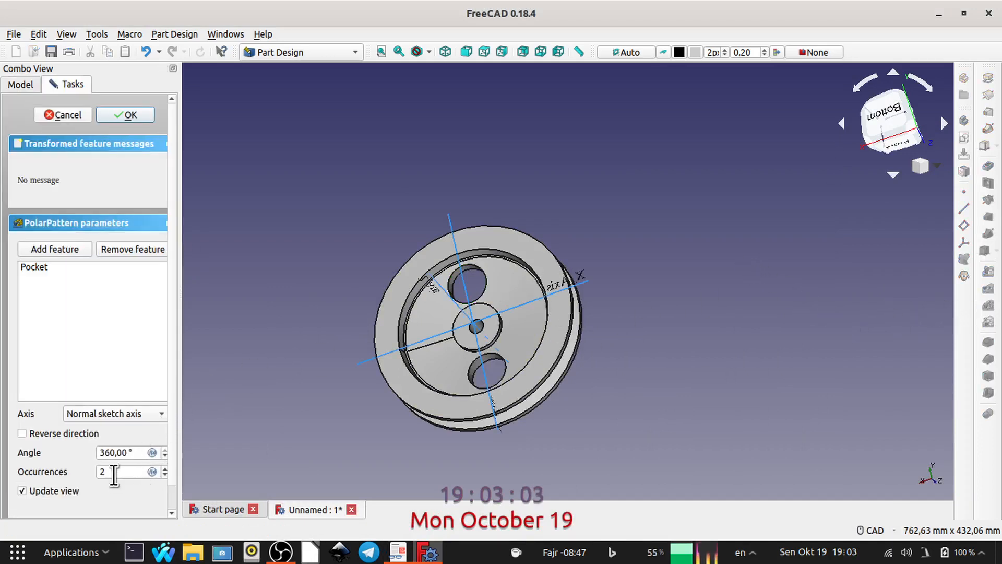
{"action": "double_click", "coordinate": [147, 472]}
{"action": "type", "text": "6"}
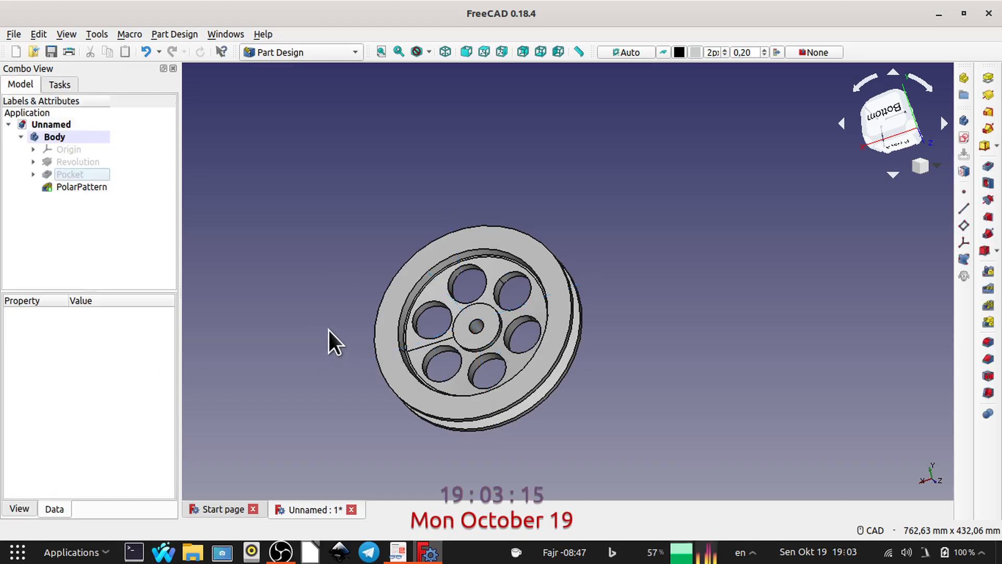
Create a new sketch on the hub's flat end face on the pulley's top side, and reopen it to restore the sketch orientation
{"action": "middle_click_drag", "start_coordinate": [327, 328], "coordinate": [400, 391]}
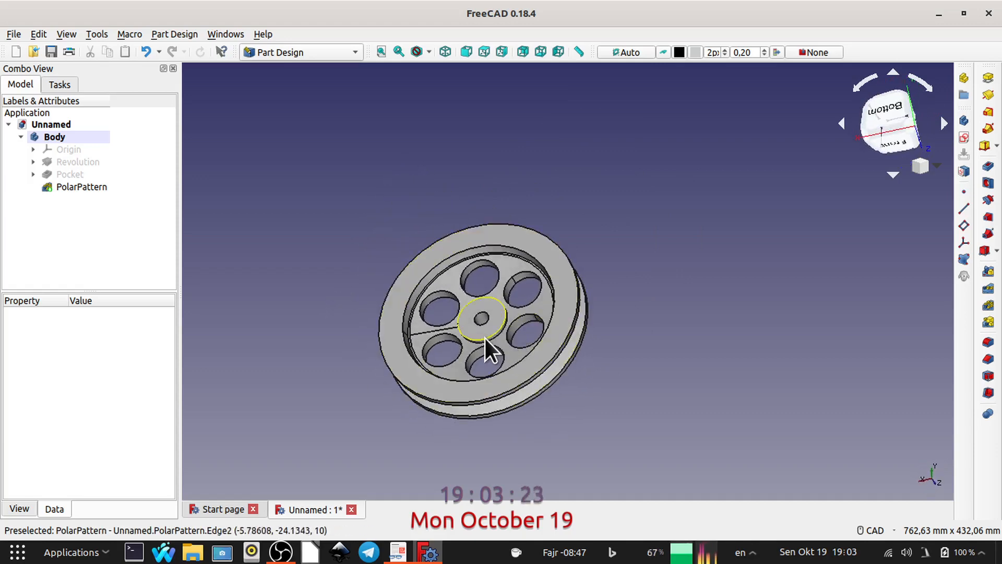
{"action": "left_click", "coordinate": [499, 313]}
{"action": "middle_click_drag", "start_coordinate": [351, 405], "coordinate": [572, 284]}
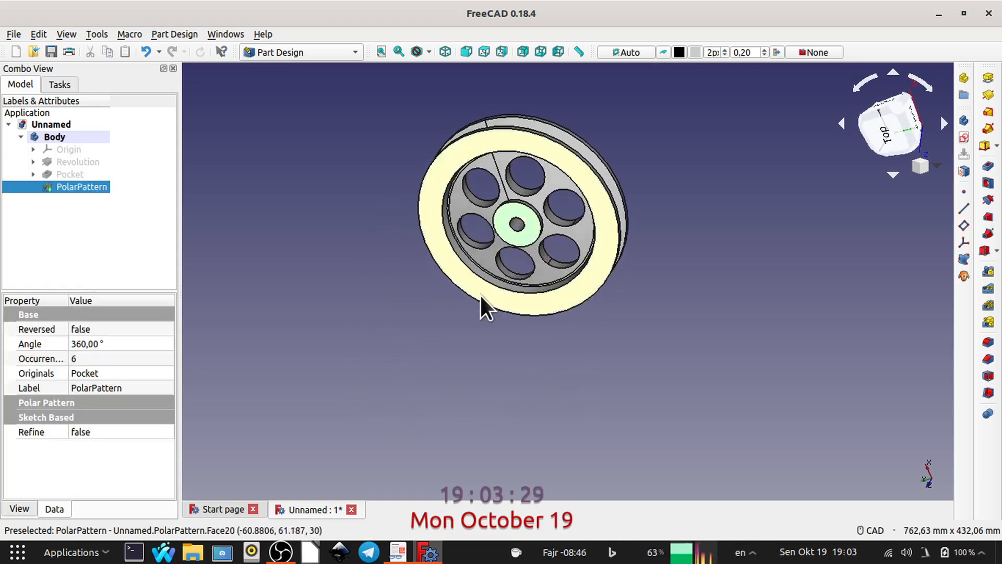
{"action": "left_click", "coordinate": [963, 136]}
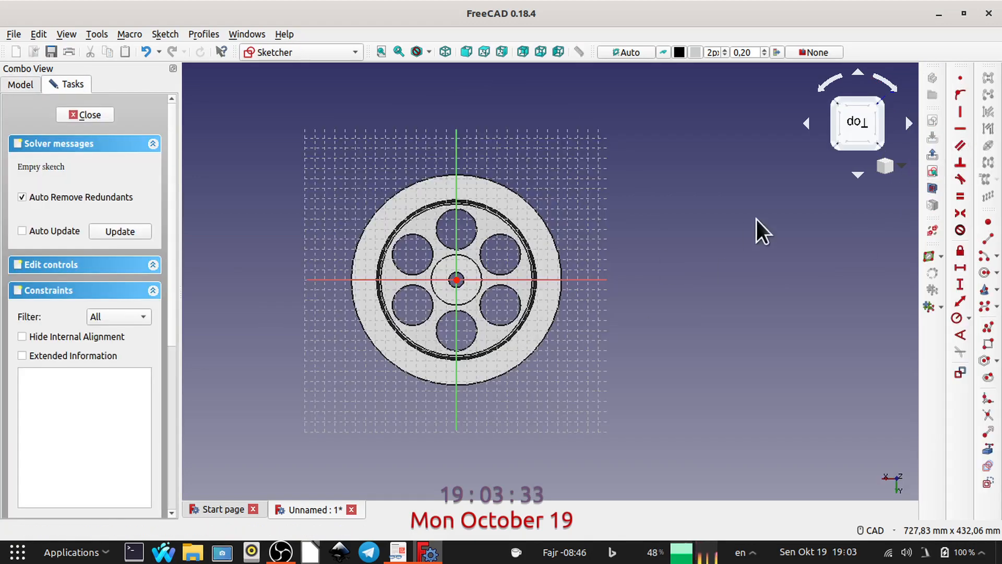
{"action": "left_click", "coordinate": [856, 123]}
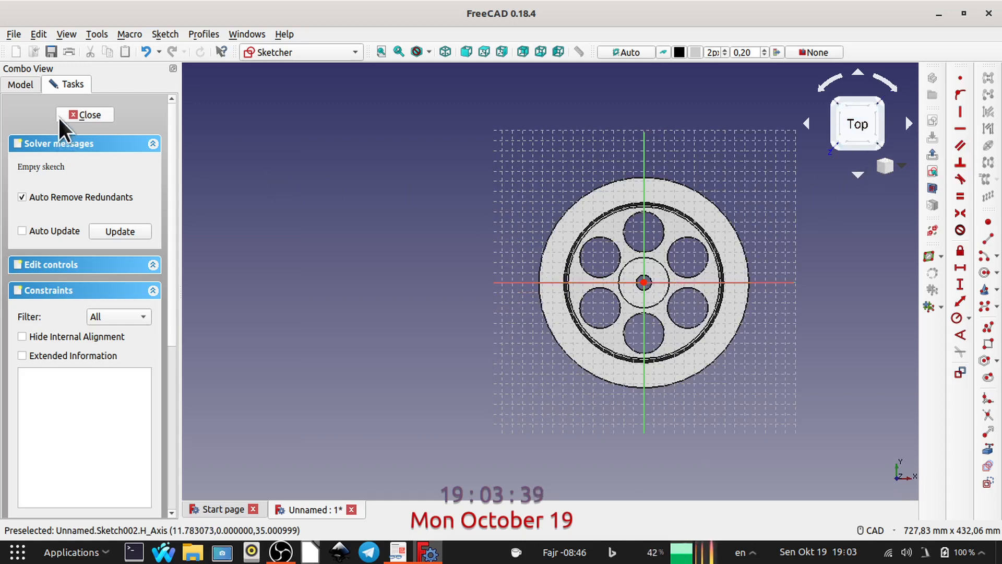
{"action": "left_click", "coordinate": [85, 113]}
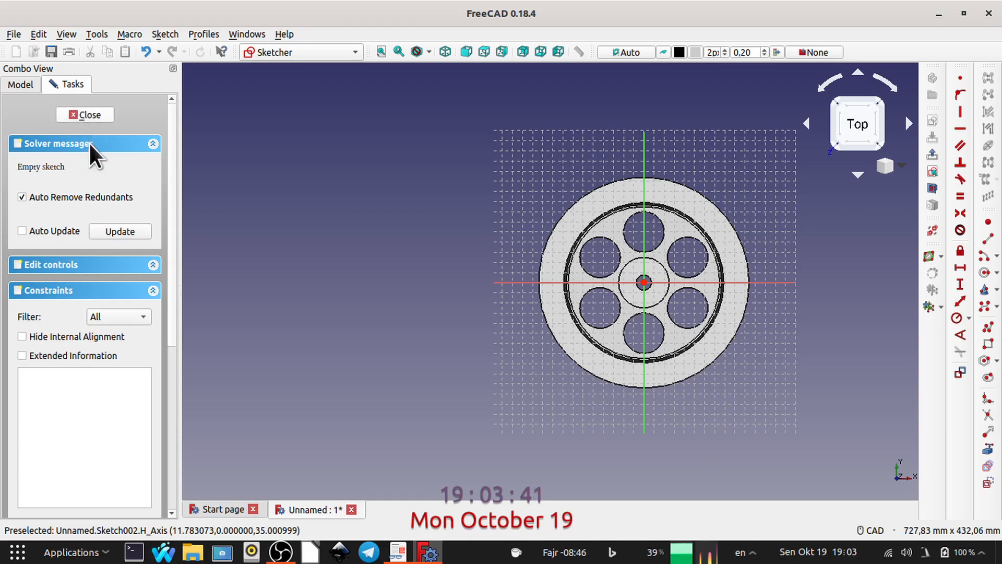
{"action": "double_click", "coordinate": [84, 195]}
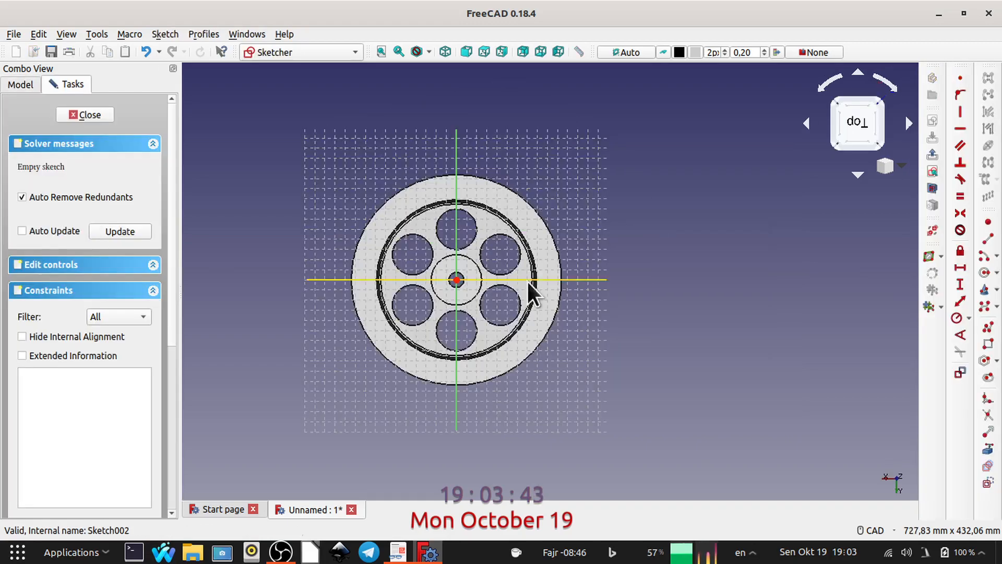
Examine the hub bore in the PDF drawing for the keyway's shape, width and R12 outer radius
{"action": "scroll", "coordinate": [506, 273], "scroll_direction": "up", "scroll_amount": 10}
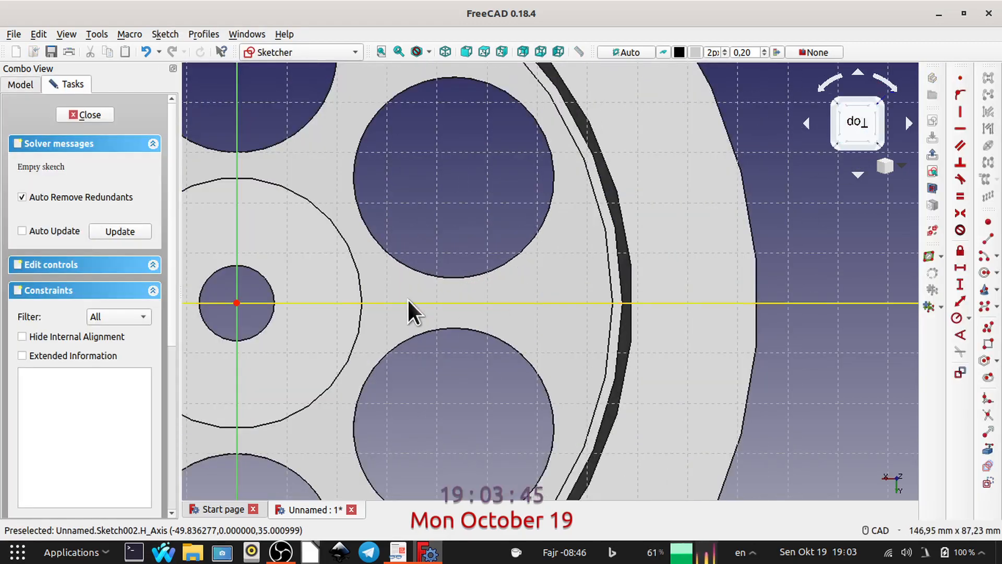
{"action": "scroll", "coordinate": [467, 335], "scroll_direction": "up", "scroll_amount": 5}
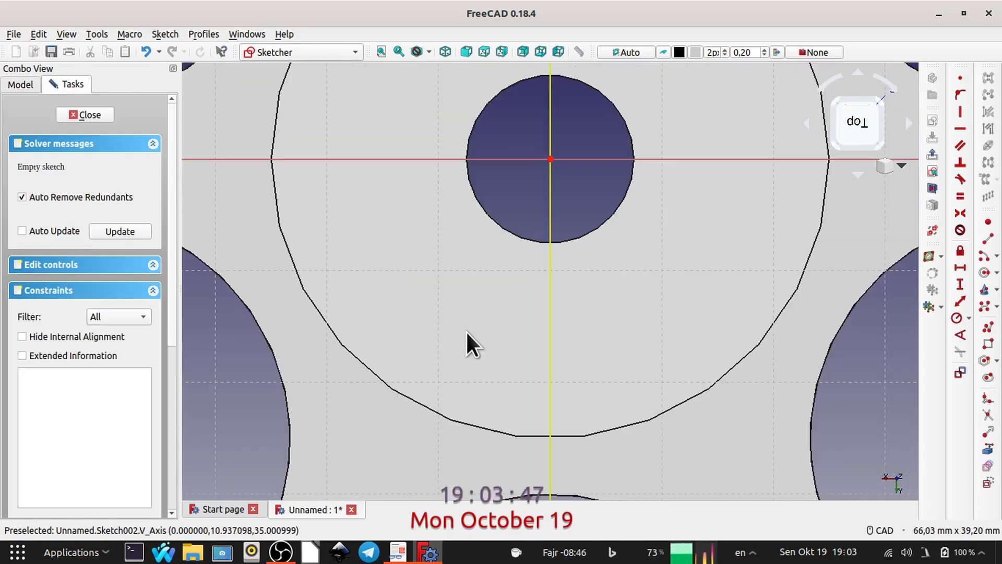
{"action": "left_click", "coordinate": [397, 552]}
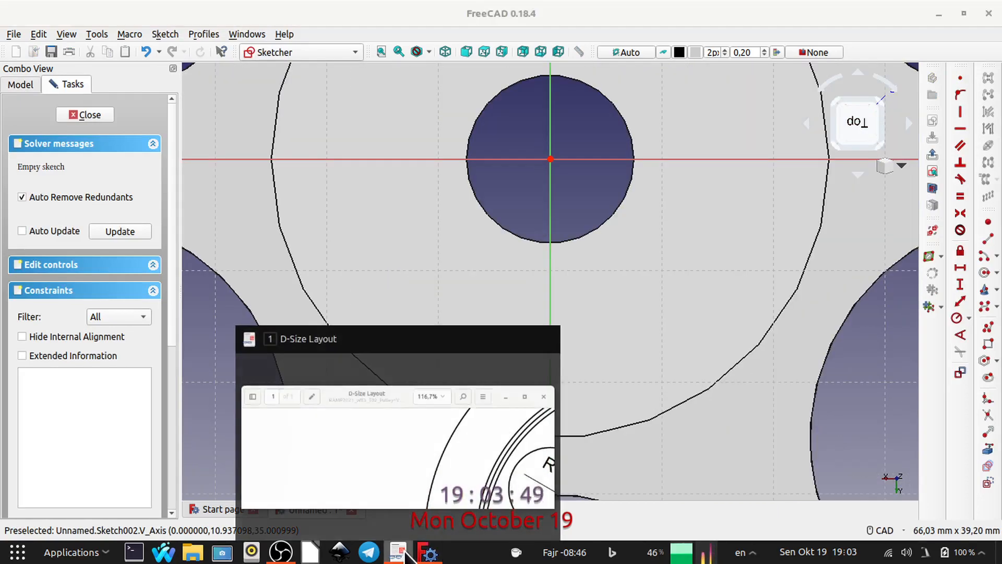
{"action": "left_click", "coordinate": [752, 320]}
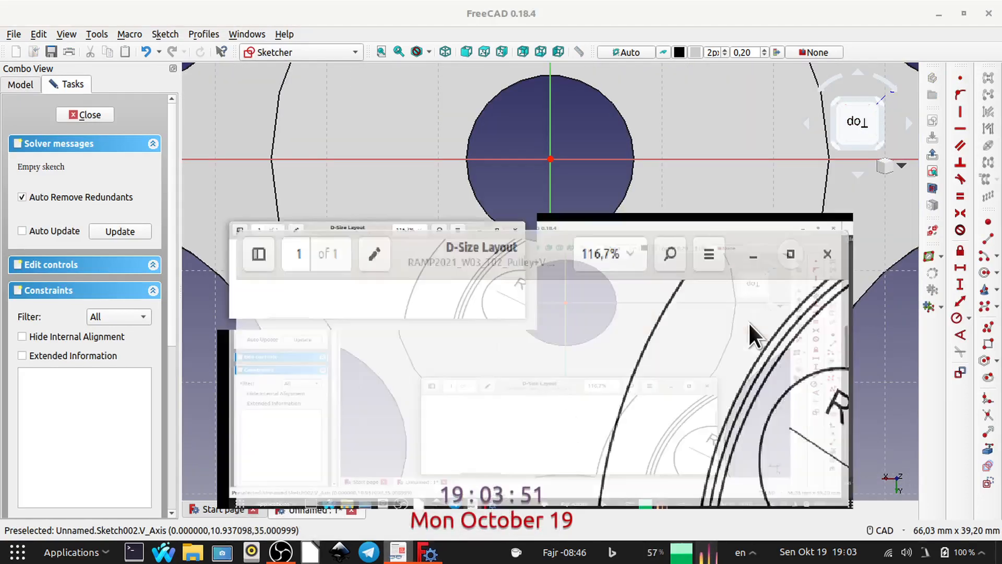
{"action": "left_click_drag", "start_coordinate": [706, 259], "coordinate": [533, 275]}
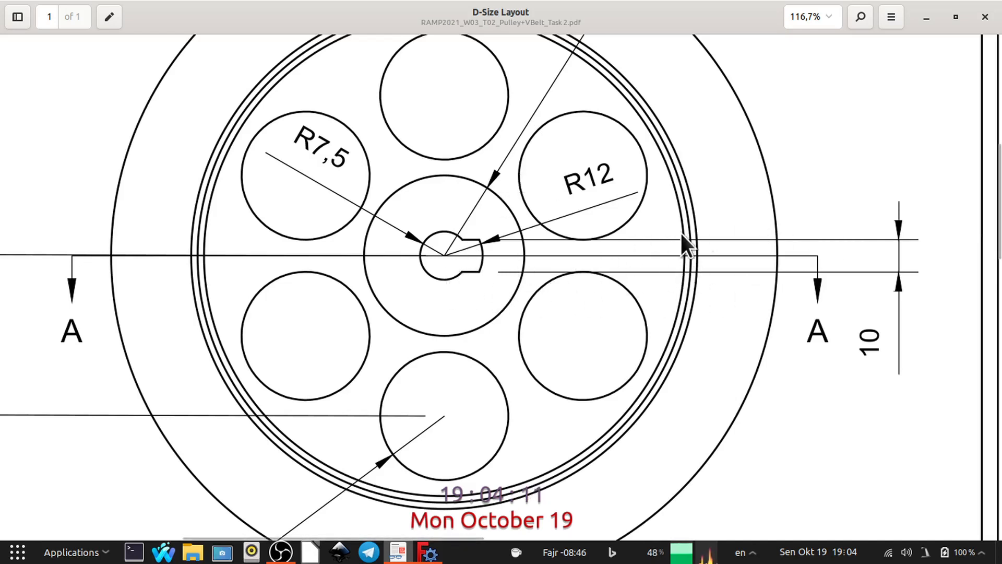
{"action": "left_click", "coordinate": [954, 17]}
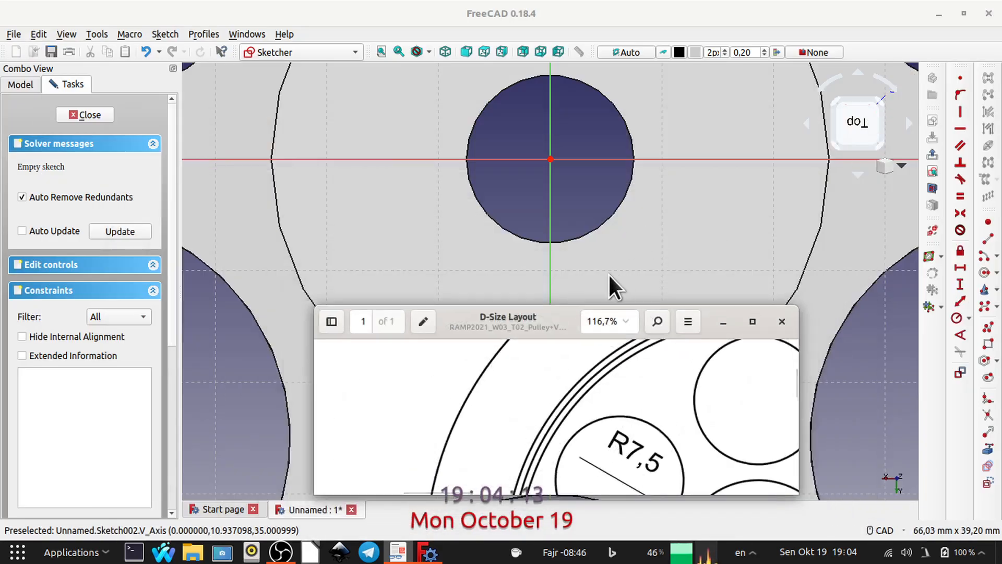
{"action": "left_click", "coordinate": [723, 322]}
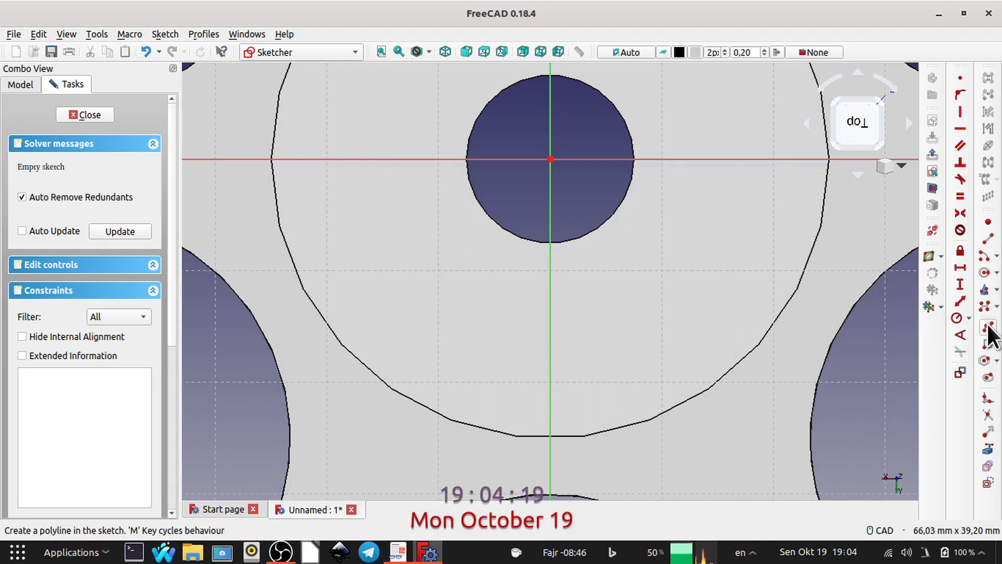
Sketch an open three-sided polyline across the bore's lower edge for the keyway, with sides about 5.4 mm long
{"action": "left_click", "coordinate": [987, 327]}
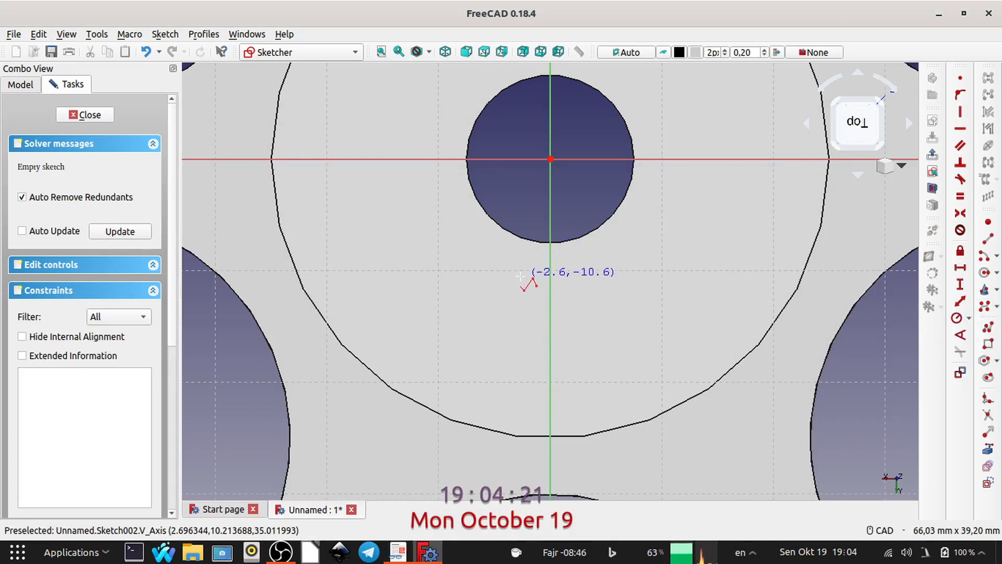
{"action": "left_click", "coordinate": [520, 276]}
{"action": "left_click", "coordinate": [516, 211]}
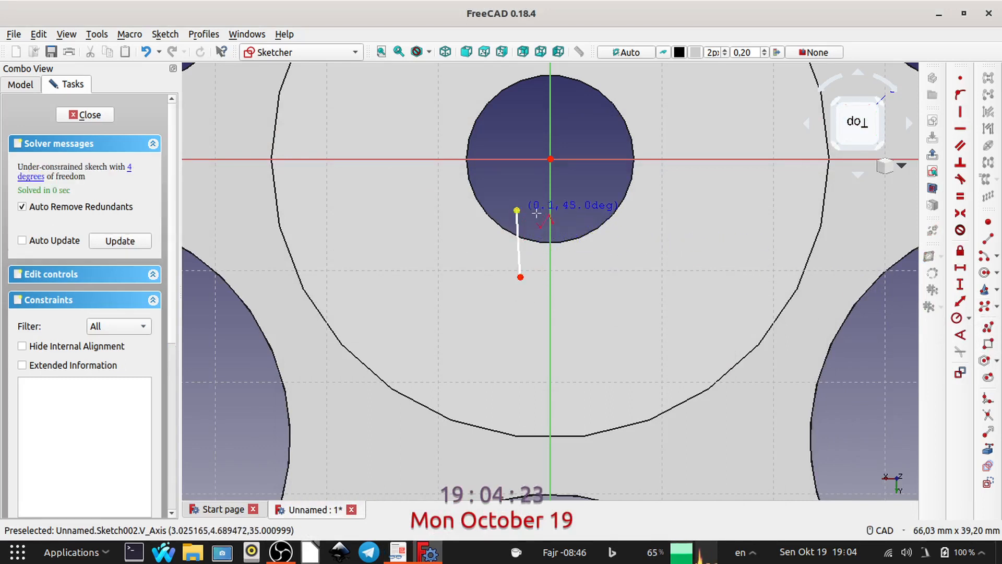
{"action": "left_click", "coordinate": [572, 213]}
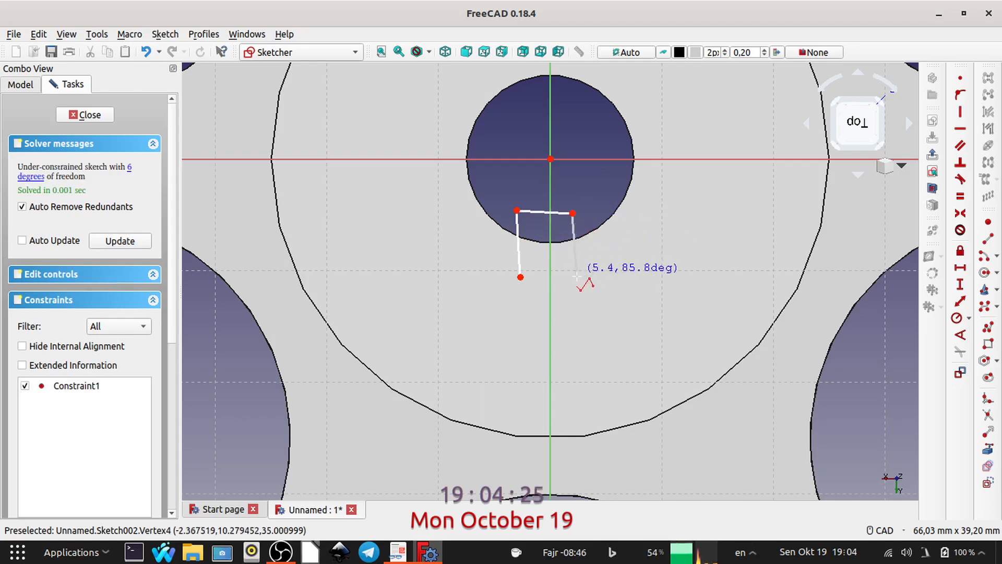
{"action": "left_click", "coordinate": [578, 278]}
{"action": "right_click", "coordinate": [587, 197]}
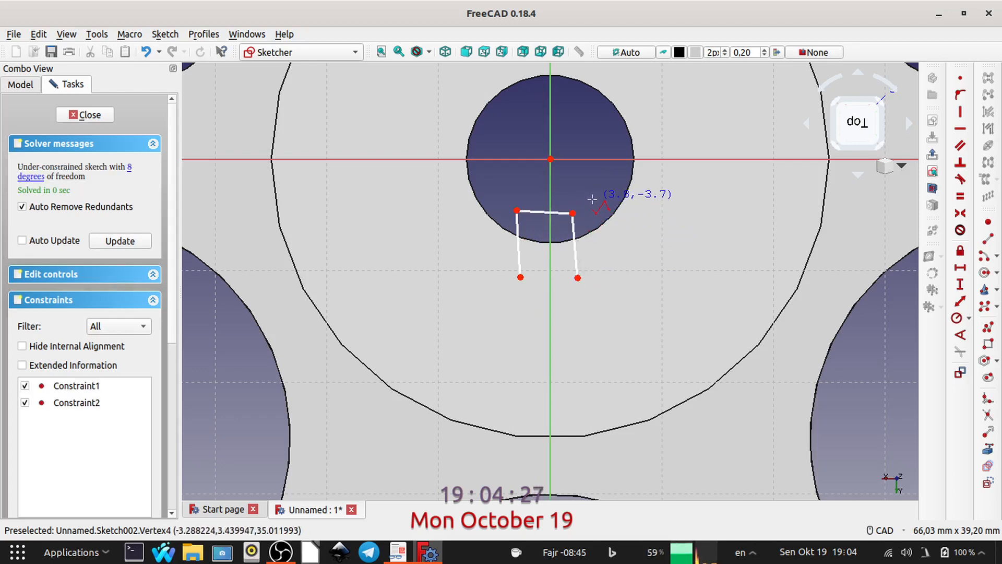
{"action": "right_click", "coordinate": [605, 228]}
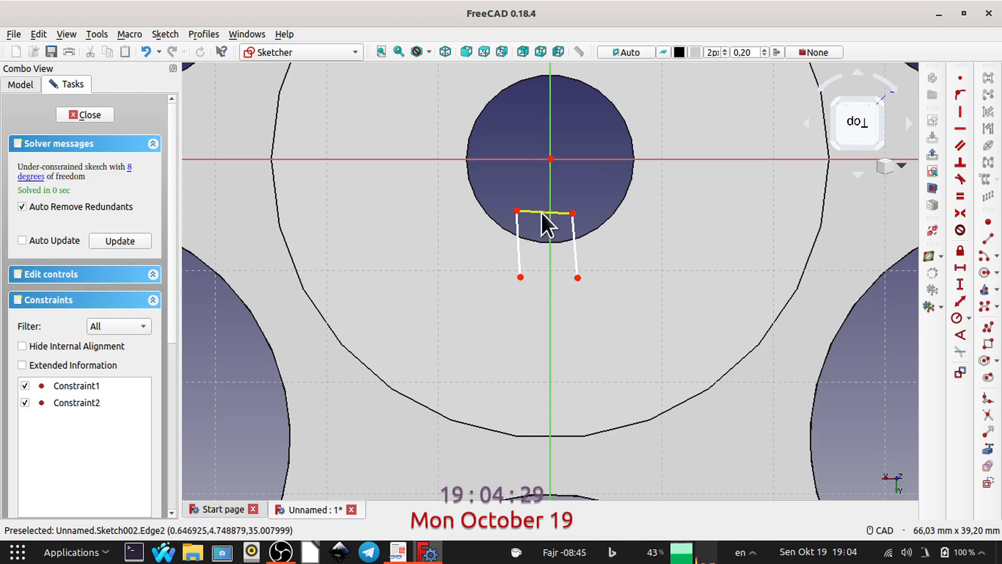
Constrain the keyway outline's inner line horizontal and make its two sides vertical and equal in length
{"action": "left_click", "coordinate": [959, 128]}
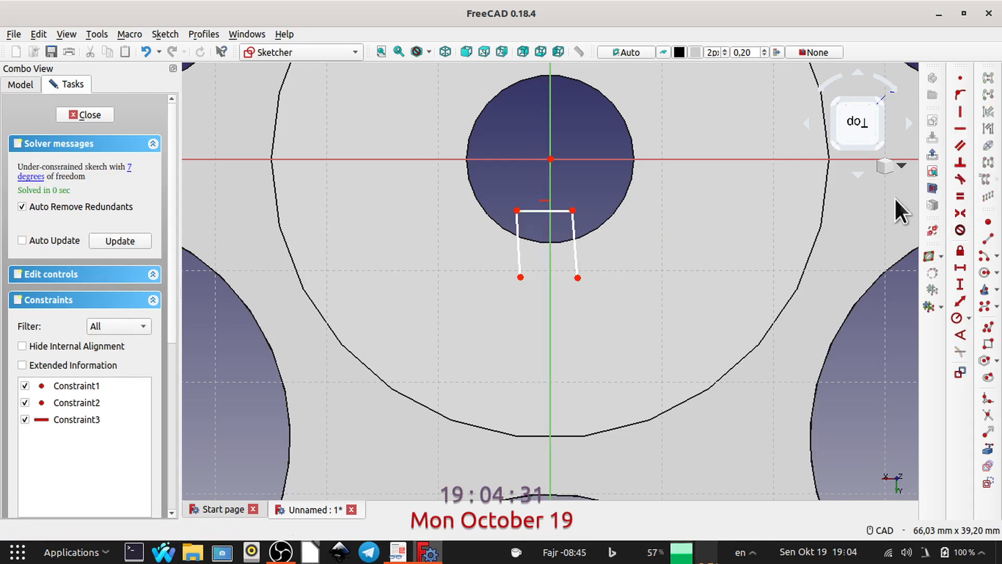
{"action": "left_click", "coordinate": [519, 263]}
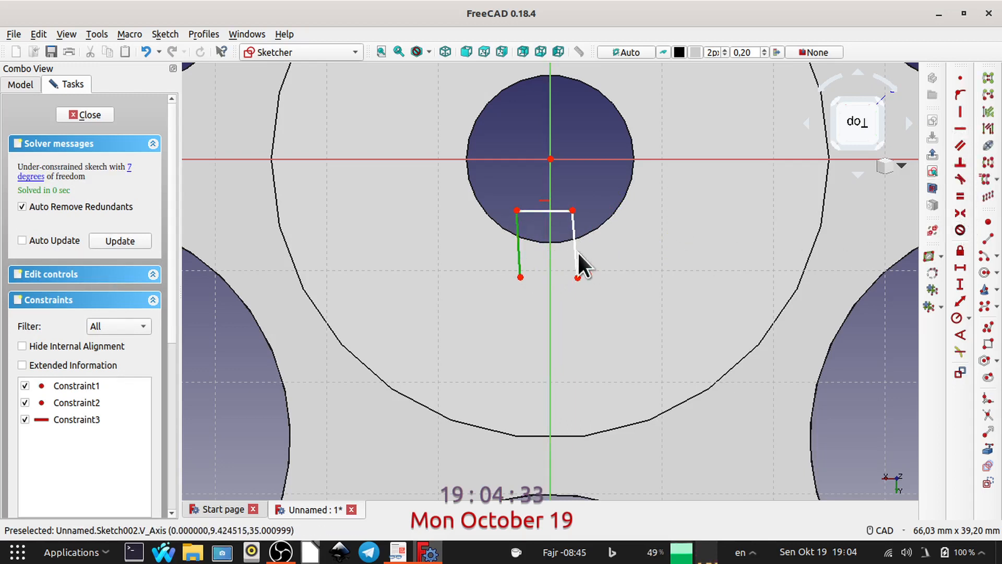
{"action": "left_click", "coordinate": [960, 111]}
{"action": "left_click", "coordinate": [576, 255]}
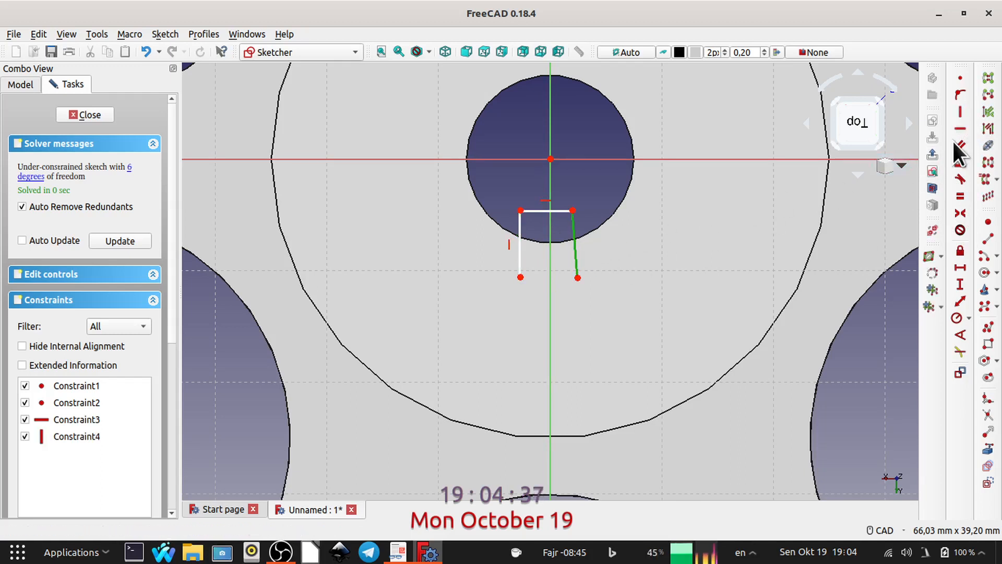
{"action": "left_click", "coordinate": [960, 116]}
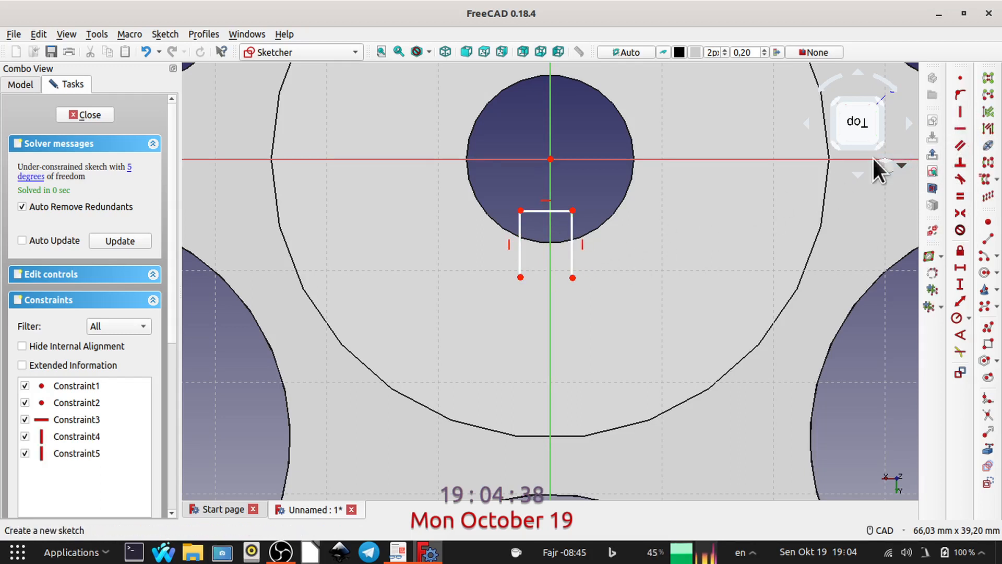
{"action": "left_click", "coordinate": [520, 256]}
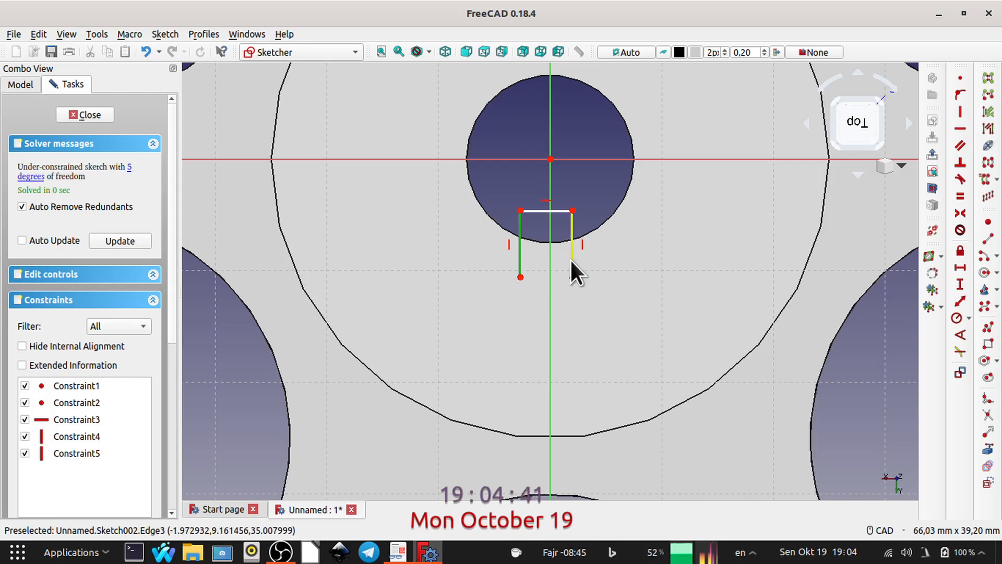
{"action": "left_click", "coordinate": [571, 259]}
{"action": "left_click", "coordinate": [960, 197]}
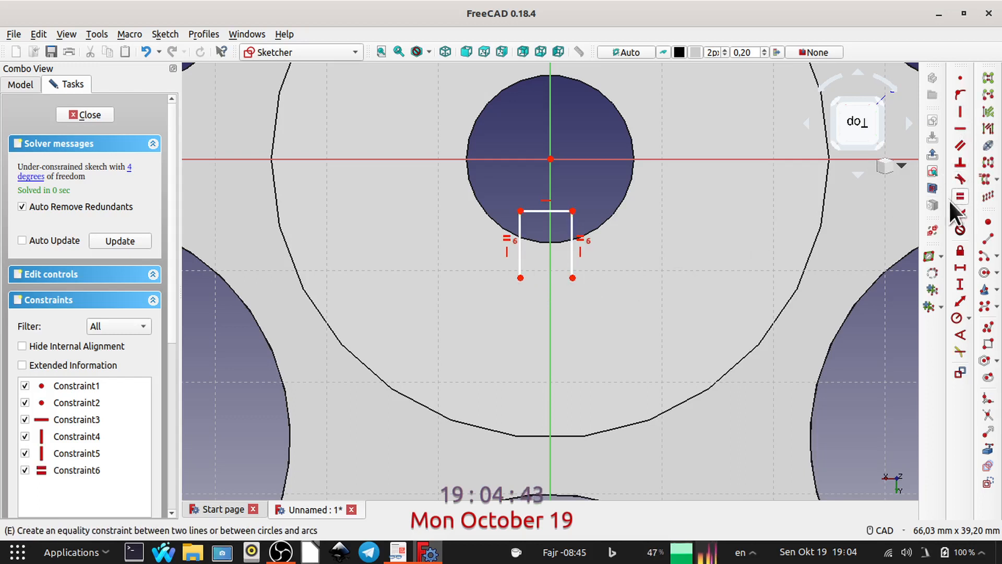
Close the keyway outline with an outward-bulging three-point arc between the open ends of its two sides
{"action": "left_click", "coordinate": [995, 256]}
{"action": "left_click", "coordinate": [903, 273]}
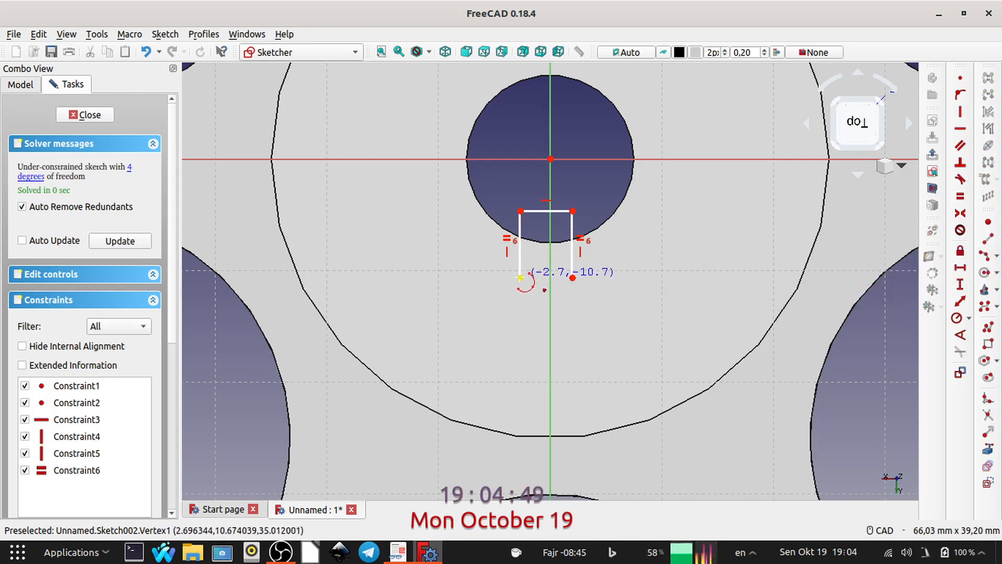
{"action": "left_click", "coordinate": [520, 278]}
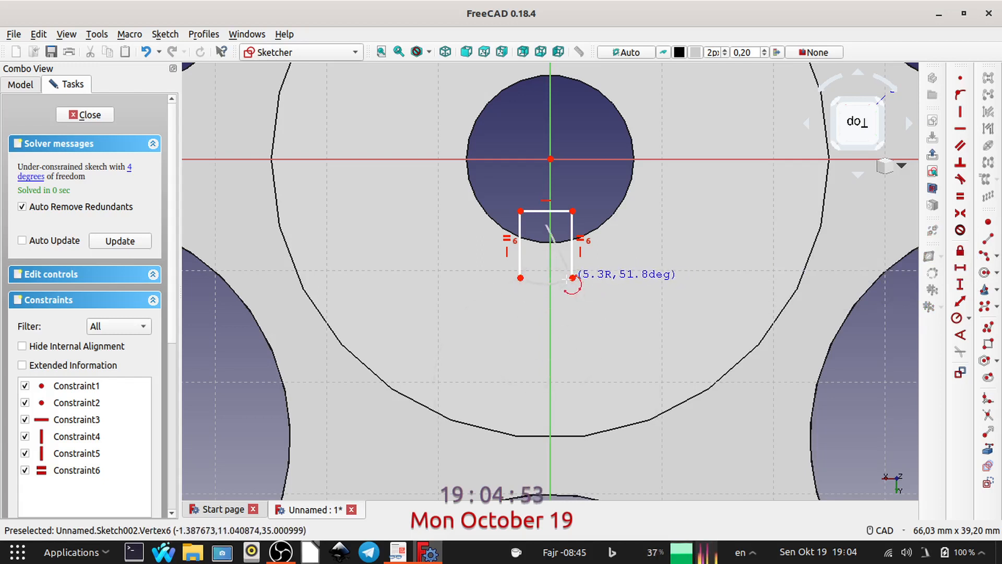
{"action": "left_click", "coordinate": [573, 278]}
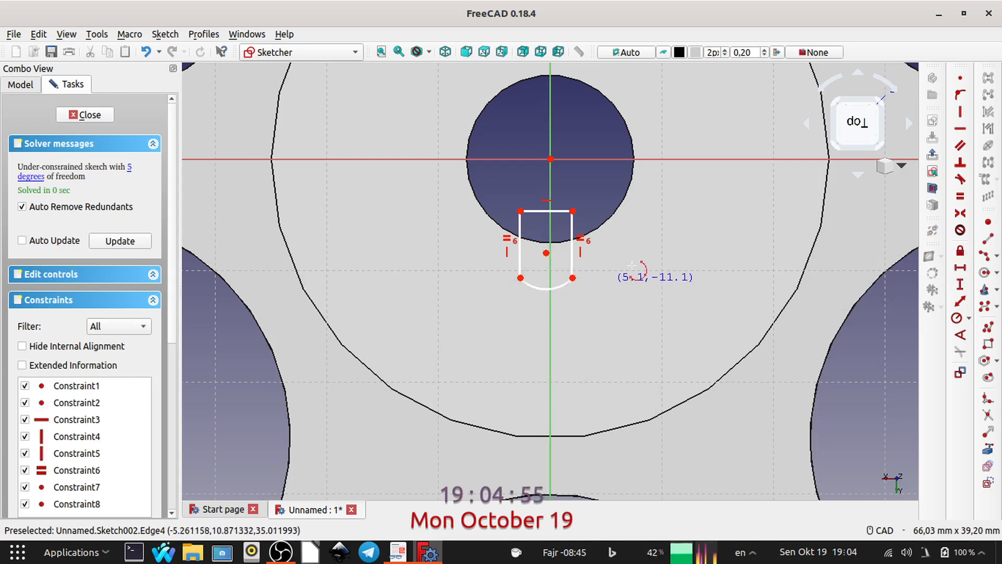
Replace the keyway outline's three-point arc with an arc centred on the sketch origin, joining the open ends of both sides
{"action": "right_click", "coordinate": [659, 259]}
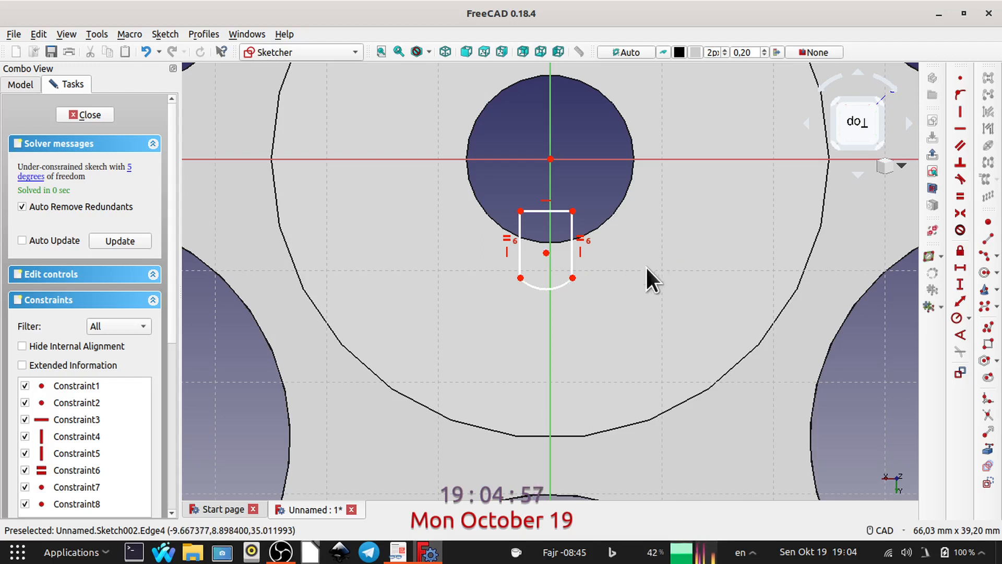
{"action": "left_click", "coordinate": [540, 289]}
{"action": "key", "text": "Delete"}
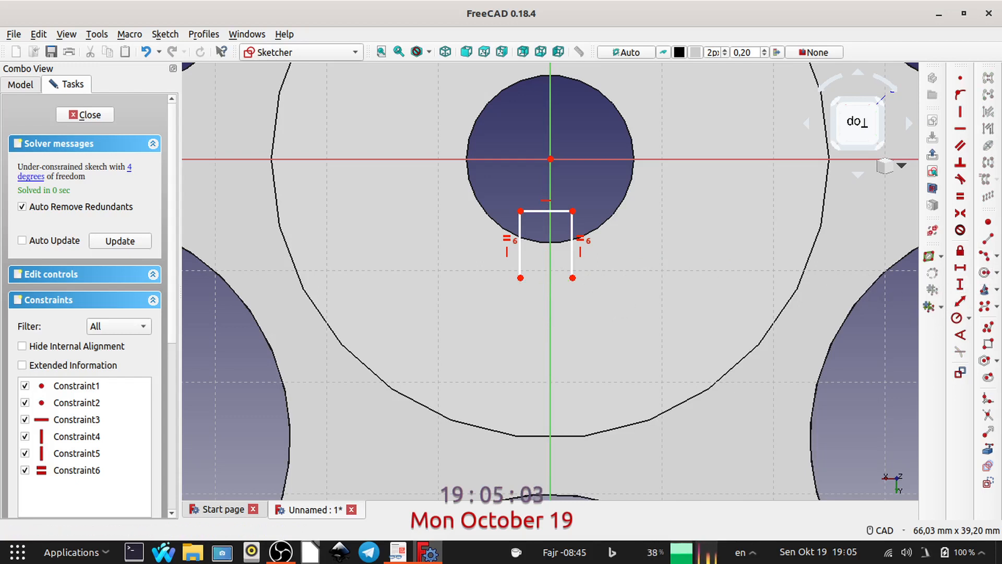
{"action": "left_click", "coordinate": [996, 264]}
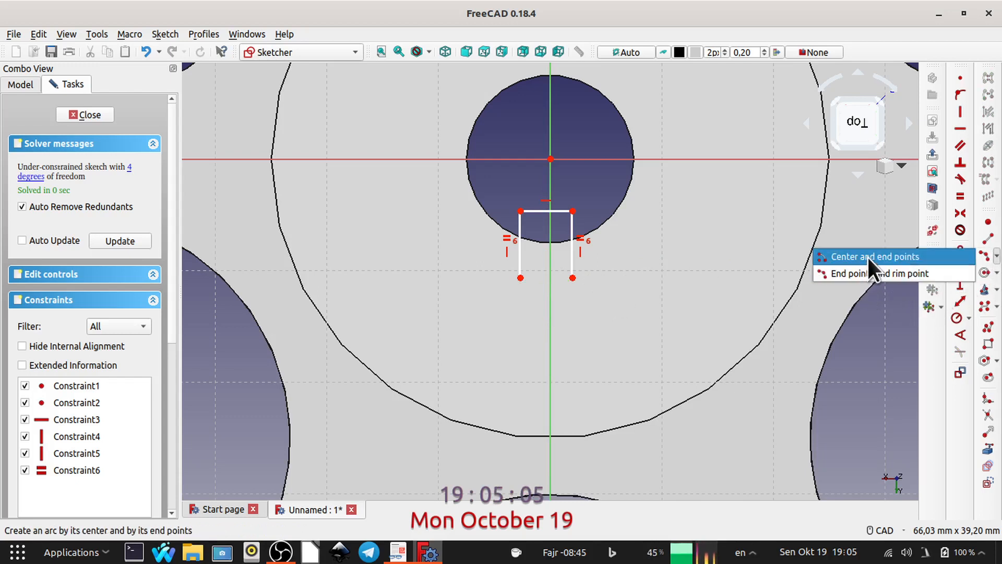
{"action": "left_click", "coordinate": [850, 255]}
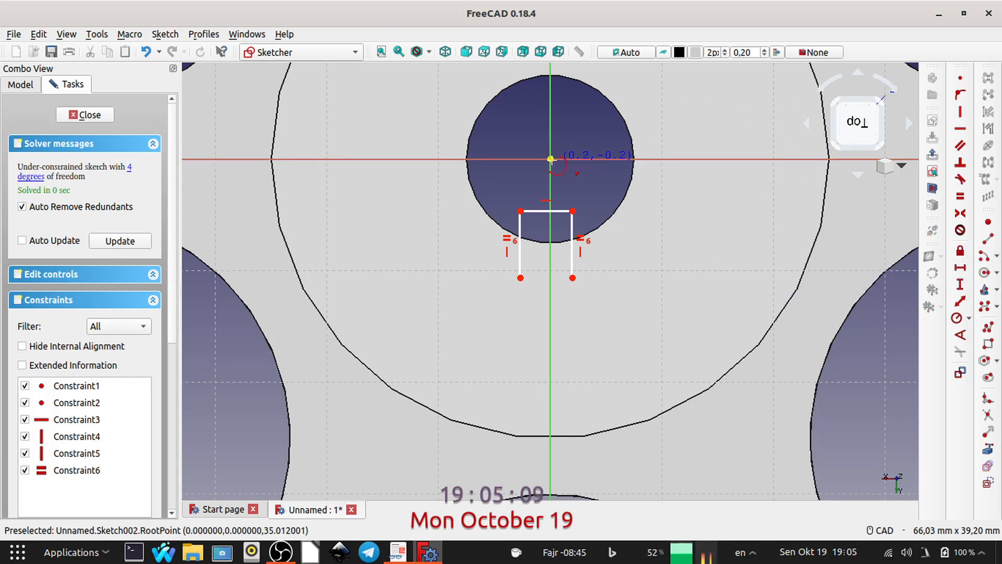
{"action": "left_click", "coordinate": [550, 158]}
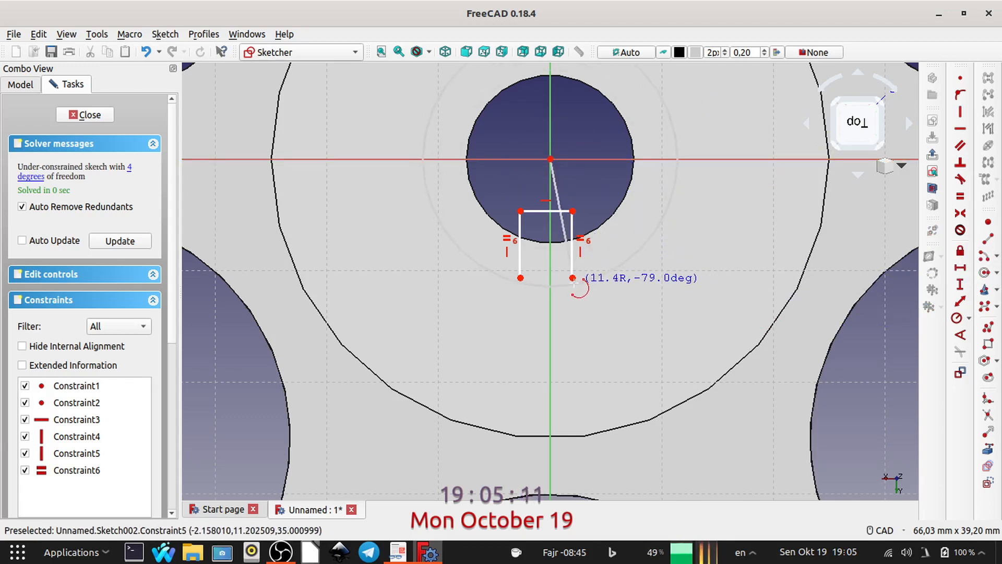
{"action": "left_click", "coordinate": [572, 277]}
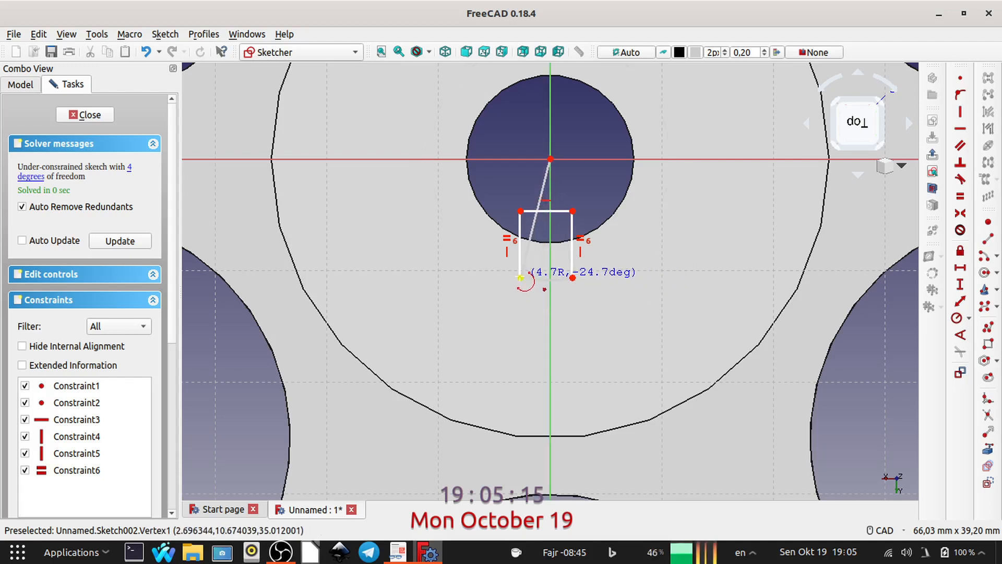
{"action": "left_click", "coordinate": [520, 277]}
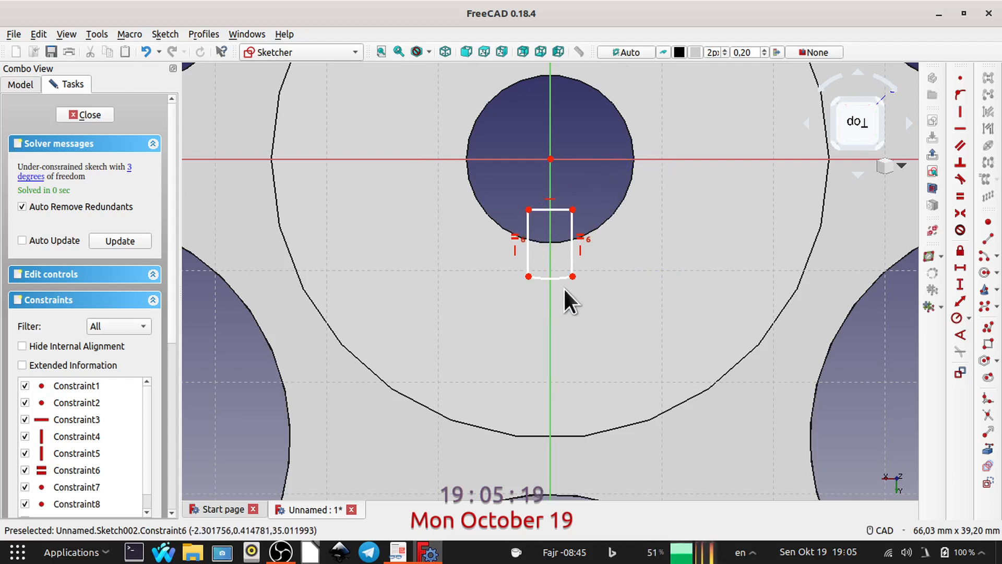
Constrain the radius of the keyway's outer arc to 21 mm
{"action": "left_click", "coordinate": [546, 278]}
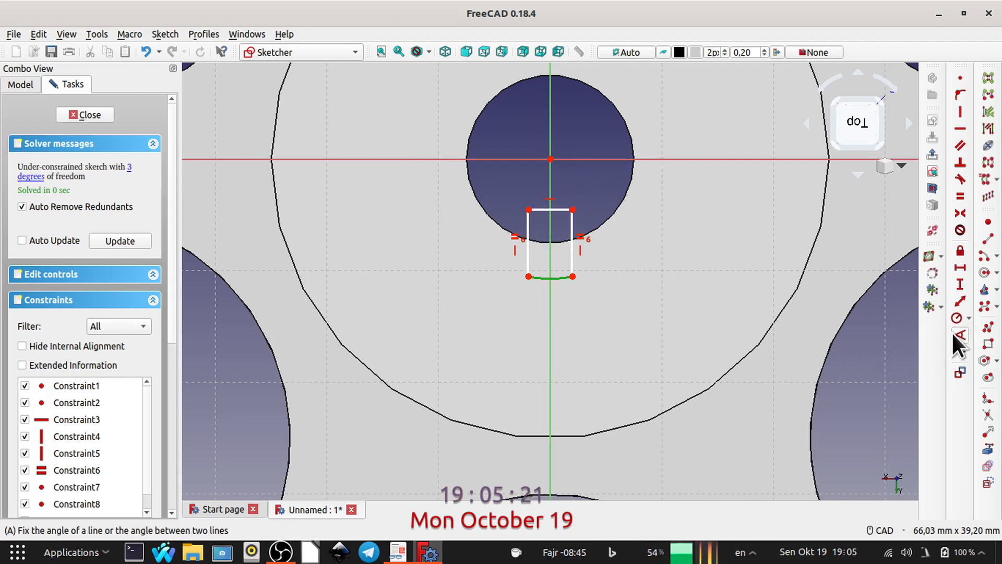
{"action": "left_click", "coordinate": [957, 319]}
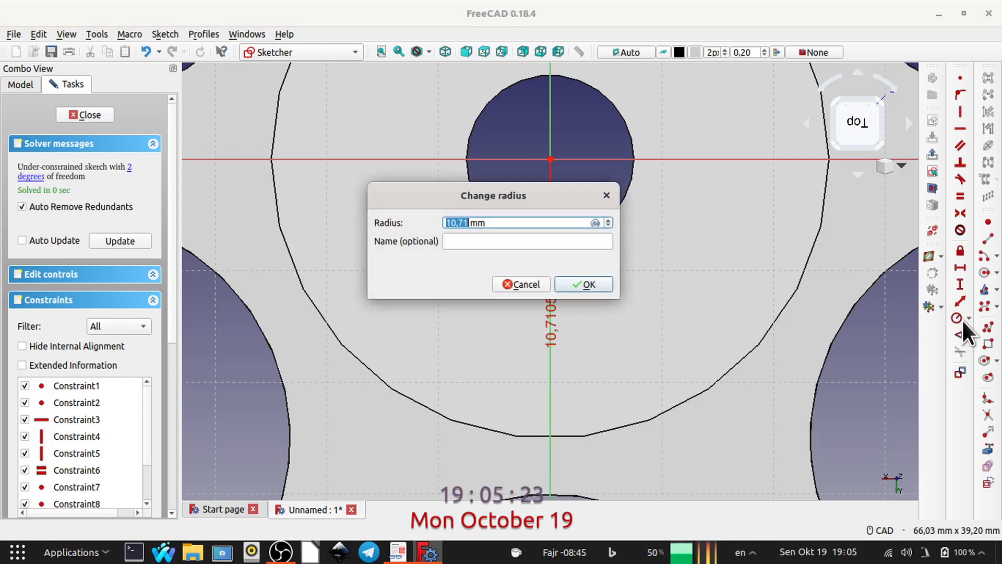
{"action": "key", "text": "Return"}
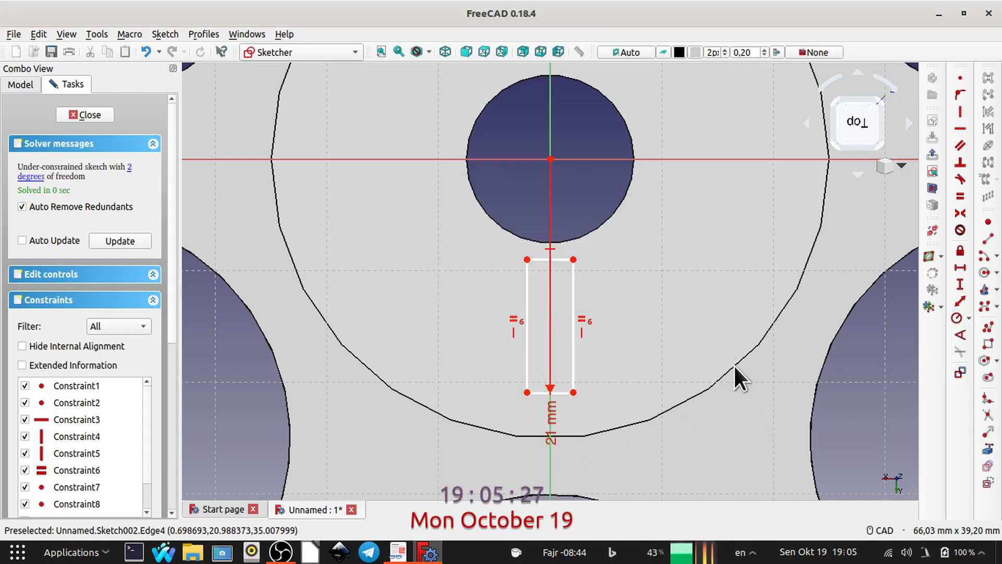
Move the keyway outline's inner line back inside the bore and set its horizontal length to 10 mm
{"action": "left_click_drag", "start_coordinate": [555, 261], "coordinate": [543, 201]}
{"action": "left_click", "coordinate": [541, 193]}
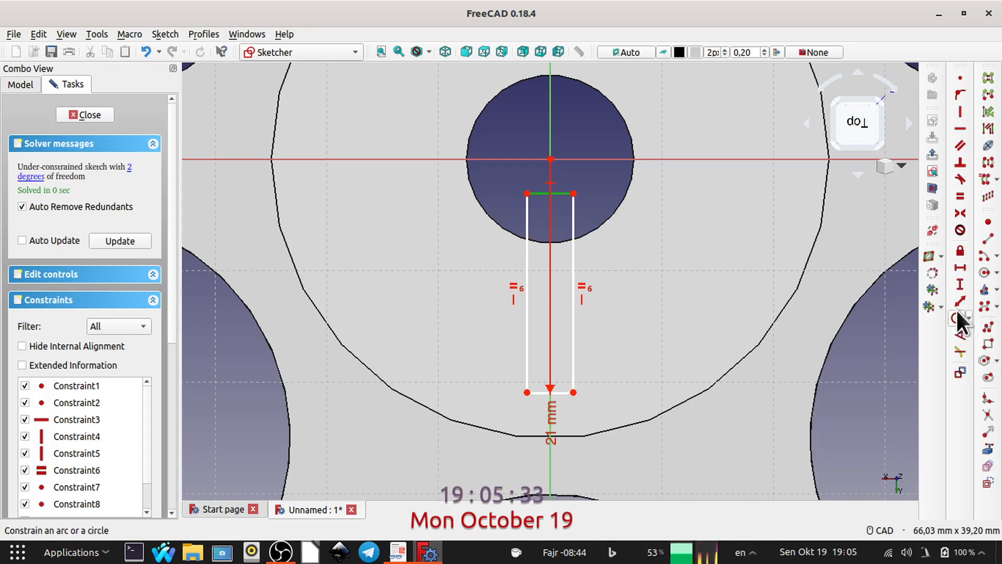
{"action": "left_click", "coordinate": [956, 261]}
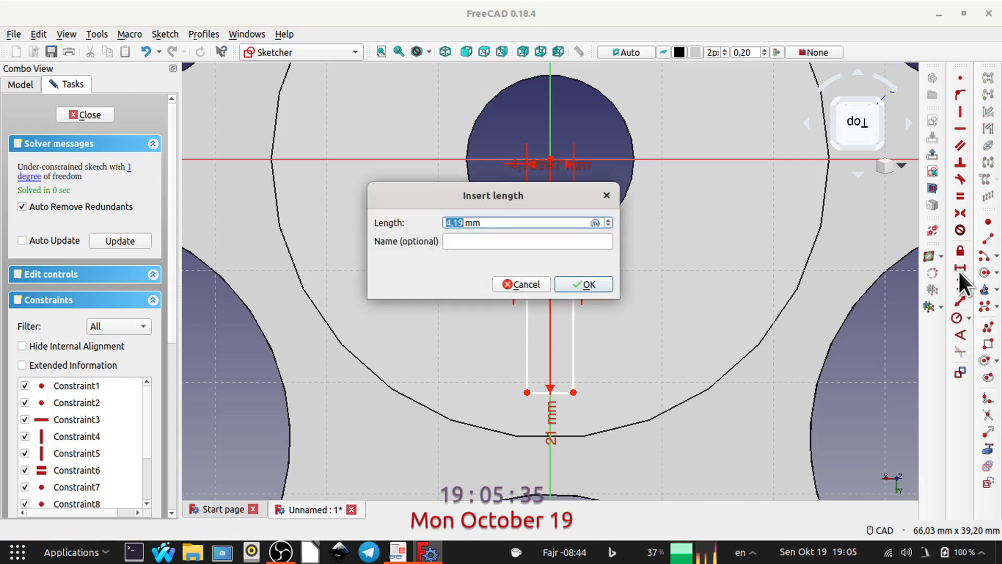
{"action": "type", "text": "10"}
{"action": "key", "text": "Return"}
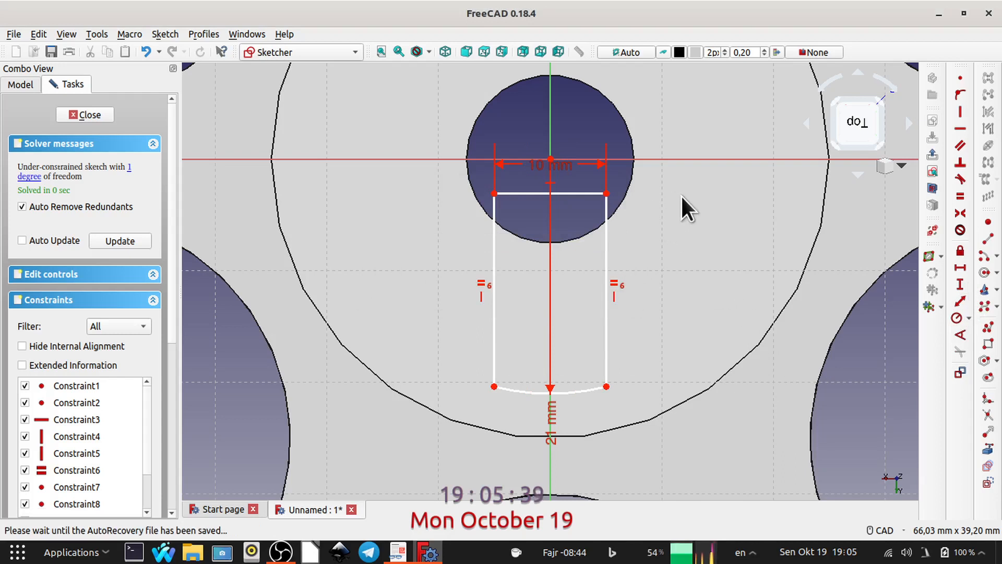
Link the bore's circular edge as external geometry and constrain a corner of the keyway's inner line onto it
{"action": "left_click", "coordinate": [606, 193]}
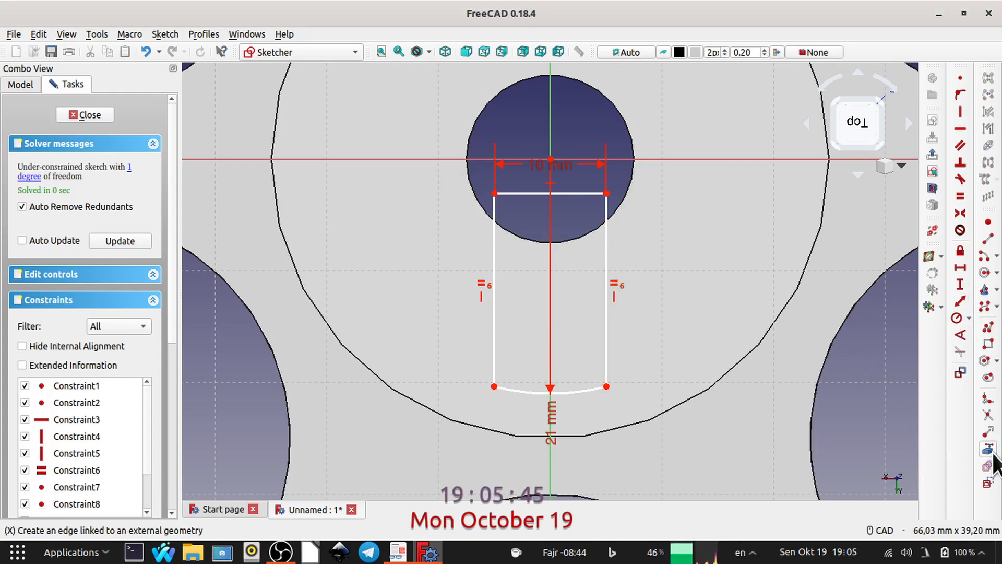
{"action": "left_click", "coordinate": [987, 450]}
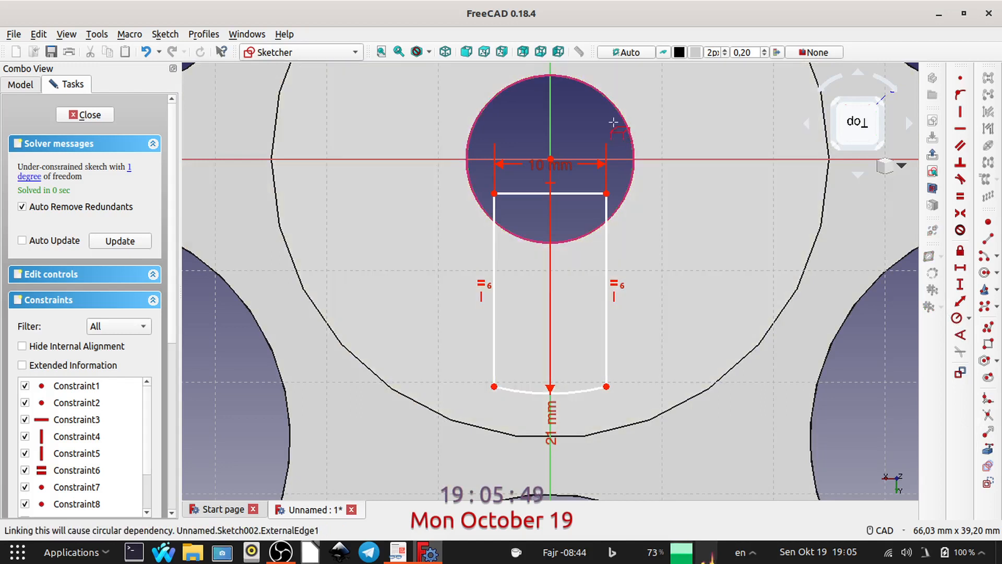
{"action": "right_click", "coordinate": [632, 129]}
{"action": "left_click", "coordinate": [607, 194]}
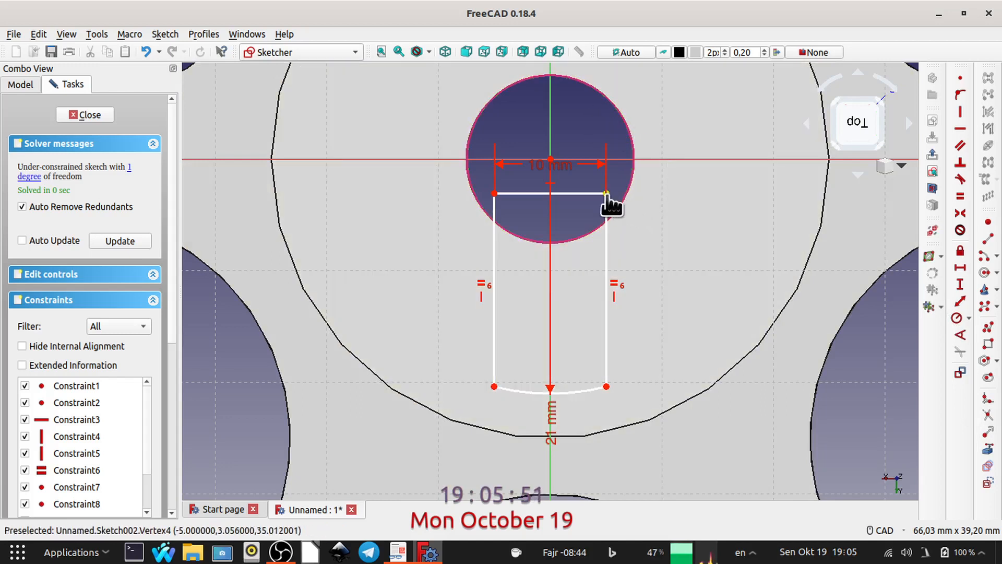
{"action": "left_click", "coordinate": [625, 194]}
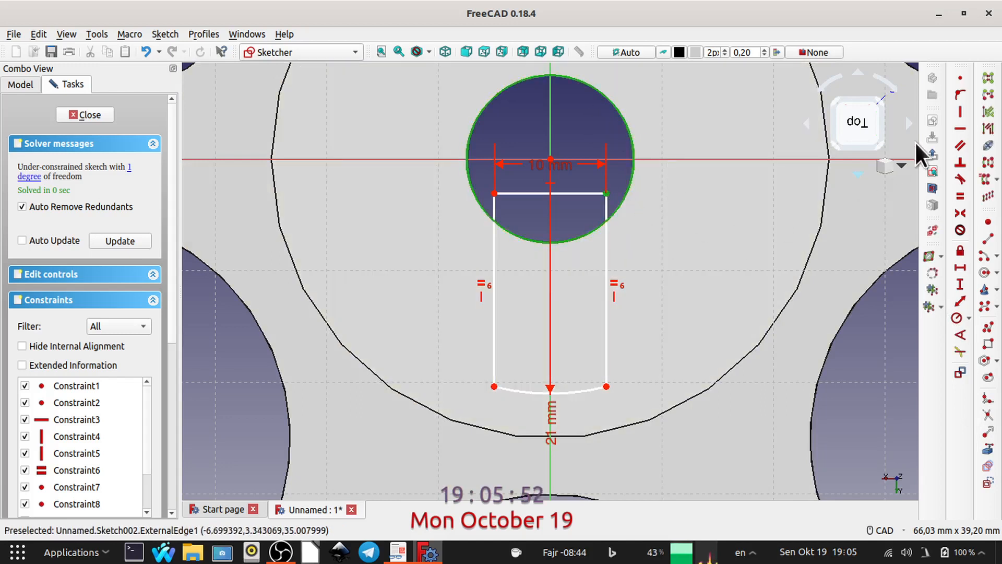
{"action": "left_click", "coordinate": [959, 95]}
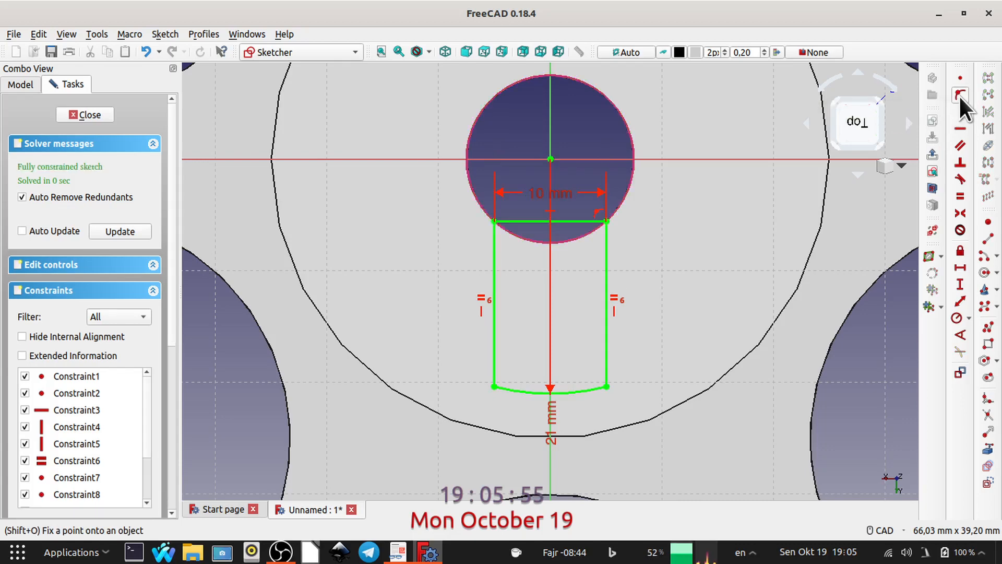
Finish the keyway sketch and cut it with a Pocket of type Through all
{"action": "left_click", "coordinate": [87, 115]}
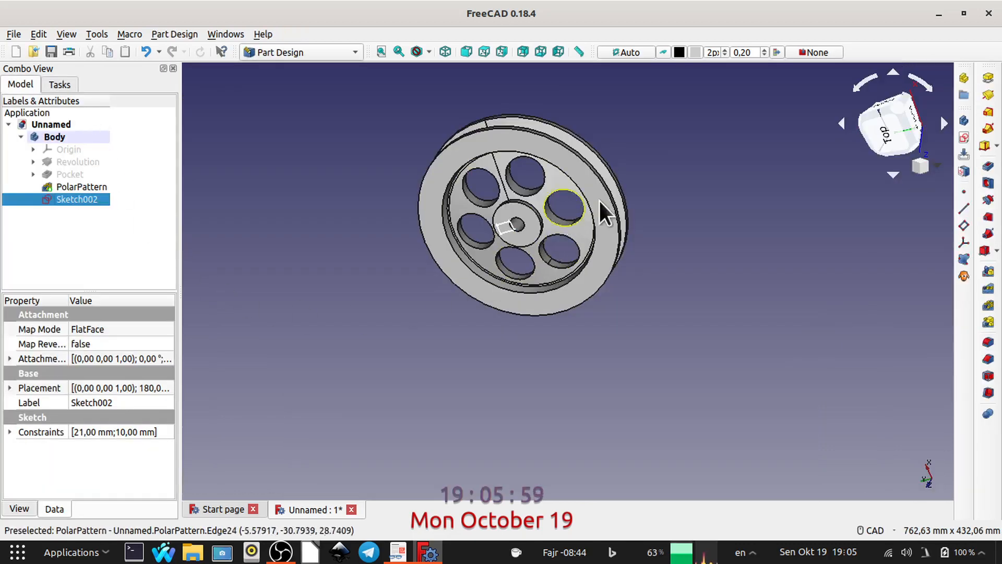
{"action": "left_click", "coordinate": [76, 238]}
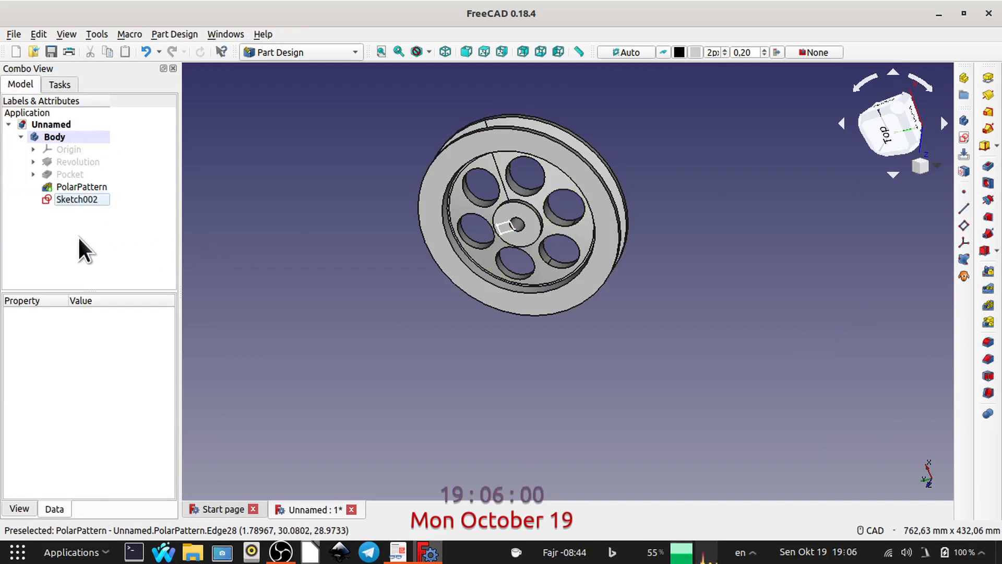
{"action": "left_click", "coordinate": [75, 199]}
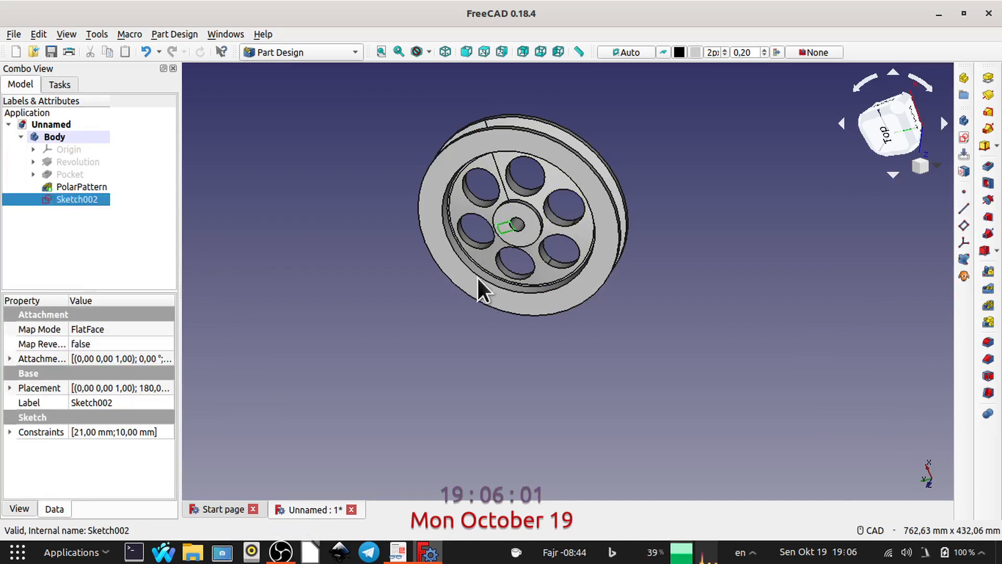
{"action": "left_click", "coordinate": [987, 168]}
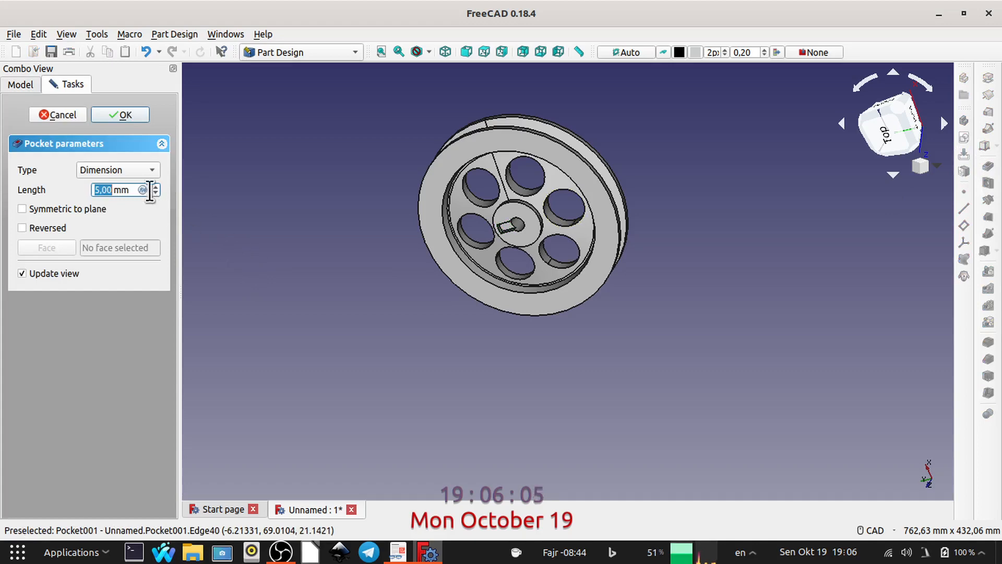
{"action": "left_click", "coordinate": [150, 168]}
{"action": "left_click", "coordinate": [124, 187]}
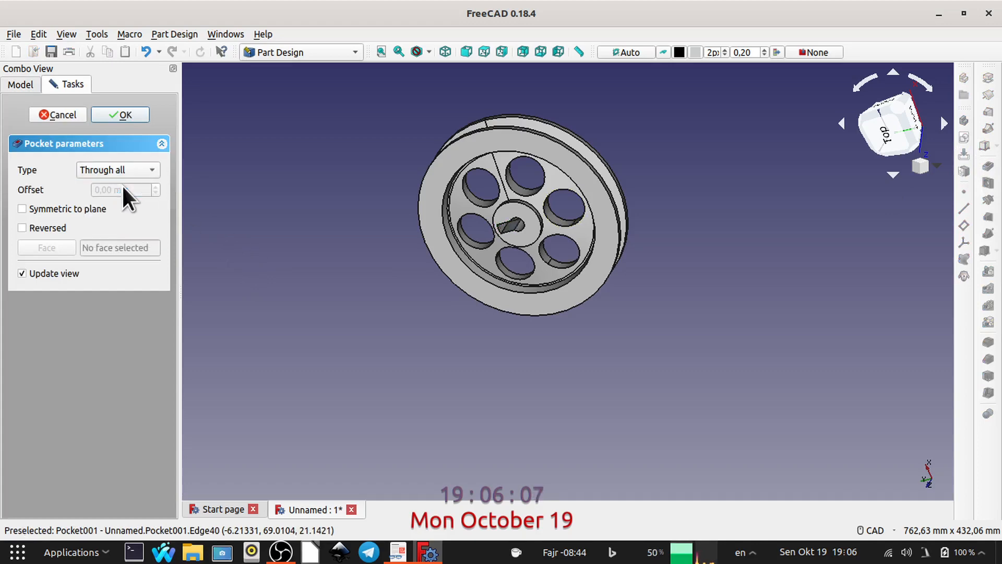
{"action": "middle_click_drag", "start_coordinate": [532, 331], "coordinate": [625, 266]}
{"action": "scroll", "coordinate": [625, 267], "scroll_direction": "up", "scroll_amount": 5}
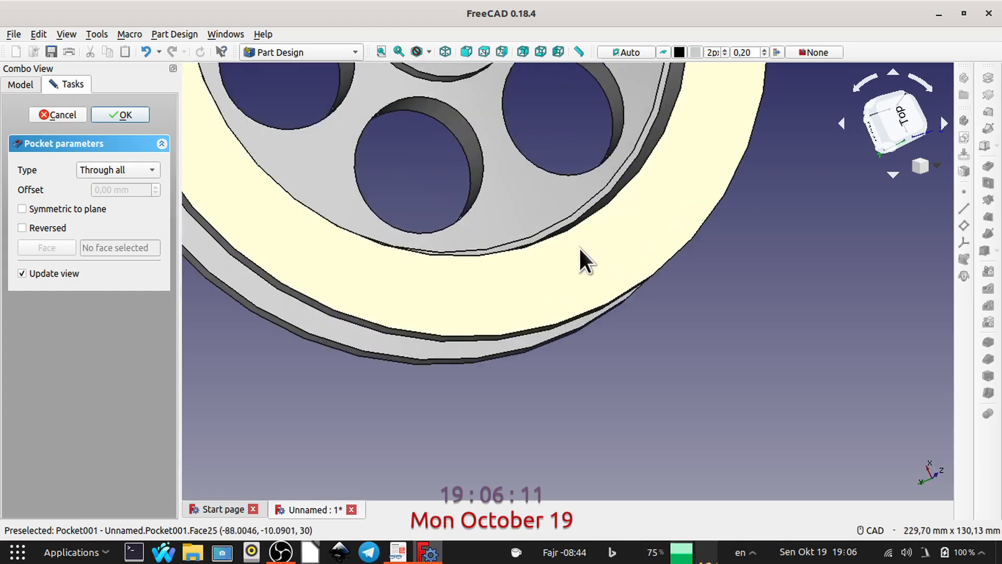
{"action": "middle_click_drag", "start_coordinate": [597, 317], "coordinate": [614, 365]}
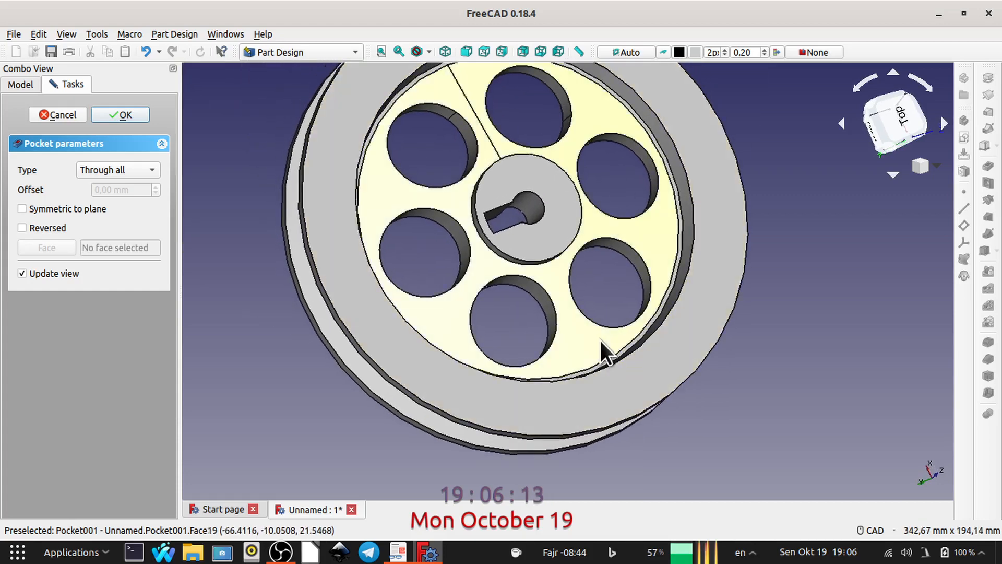